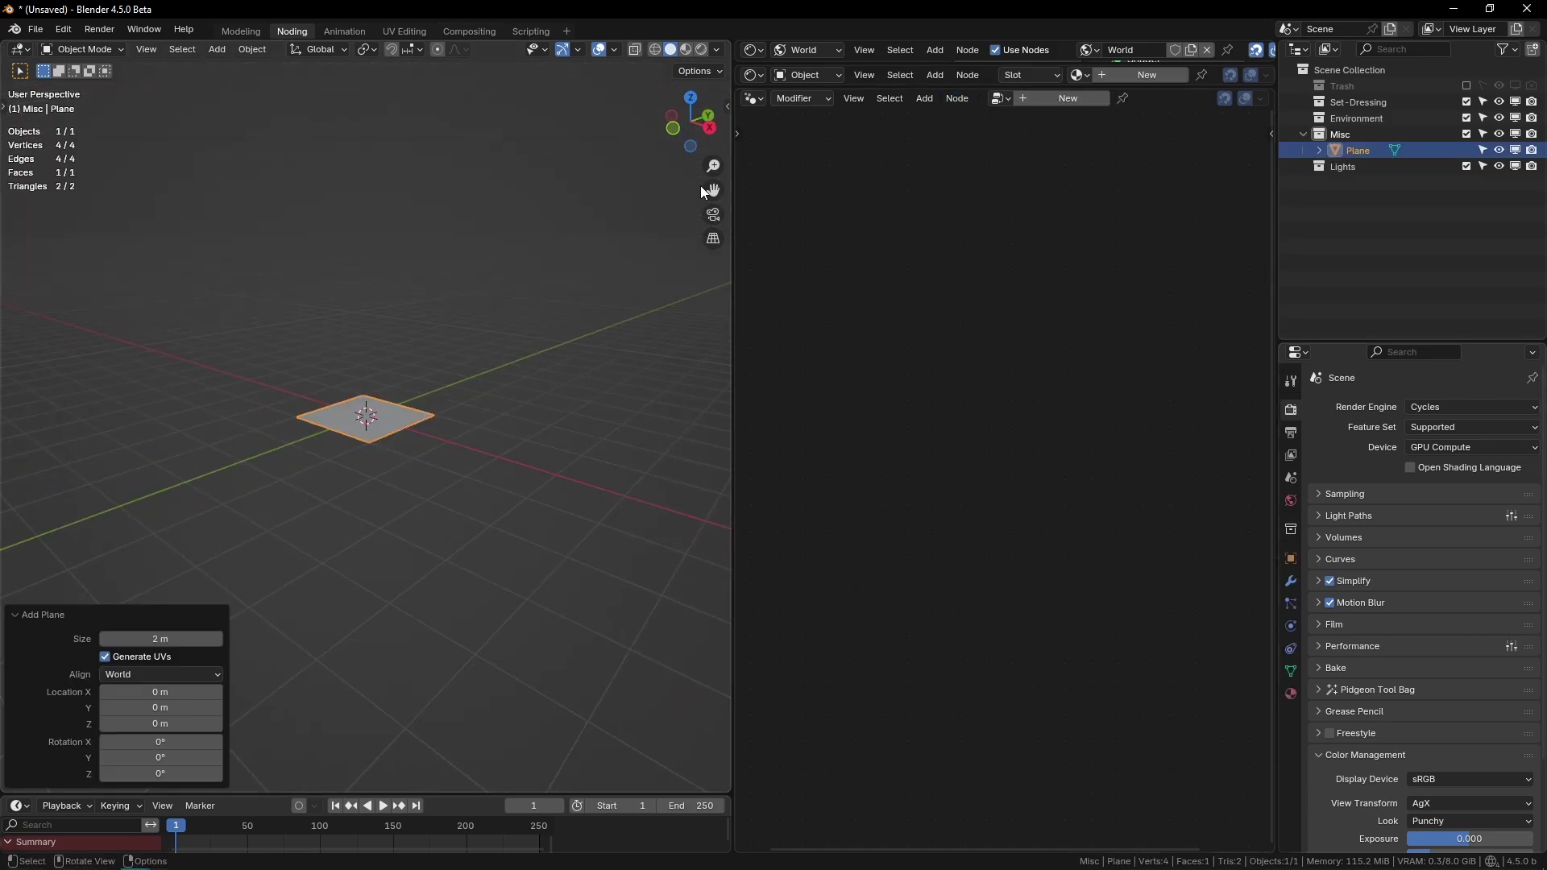
Step: Create a new geometry node tree on the plane and delete its default Group Input node
click(1034, 97)
drag(781, 411, 930, 572)
key(x)
drag(733, 386, 630, 391)
Step: Add a Points node, space it apart from the Group Output, and connect it to the output's geometry
key(shift+a)
text(point)
key(Down)
key(Return)
click(700, 457)
middle_drag(886, 451, 981, 445)
key(g)
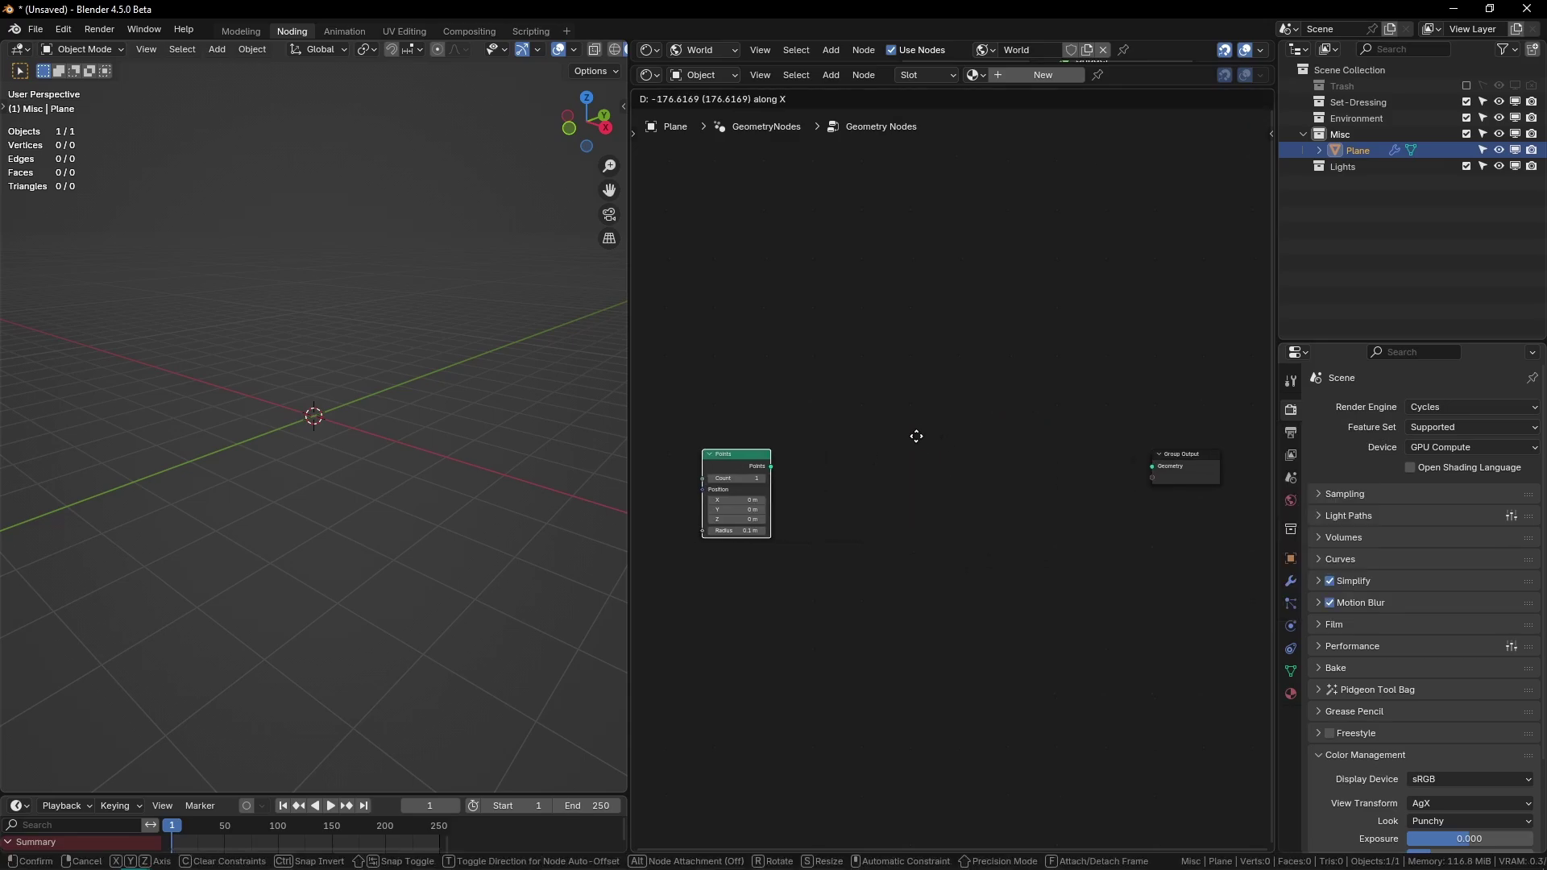
click(913, 436)
alt+right_drag(902, 451, 999, 463)
Step: Insert a Repeat zone between the Points node and Group Output, and spread its two ends apart
middle_drag(859, 564, 855, 527)
key(shift+a)
text(repea)
key(Return)
click(883, 409)
mouse_move(798, 450)
ctrl+right_down()
mouse_move(777, 405)
mouse_move(835, 439)
ctrl+right_up()
alt+right_drag(985, 431, 1228, 412)
drag(879, 353, 1071, 507)
key(g)
click(1160, 514)
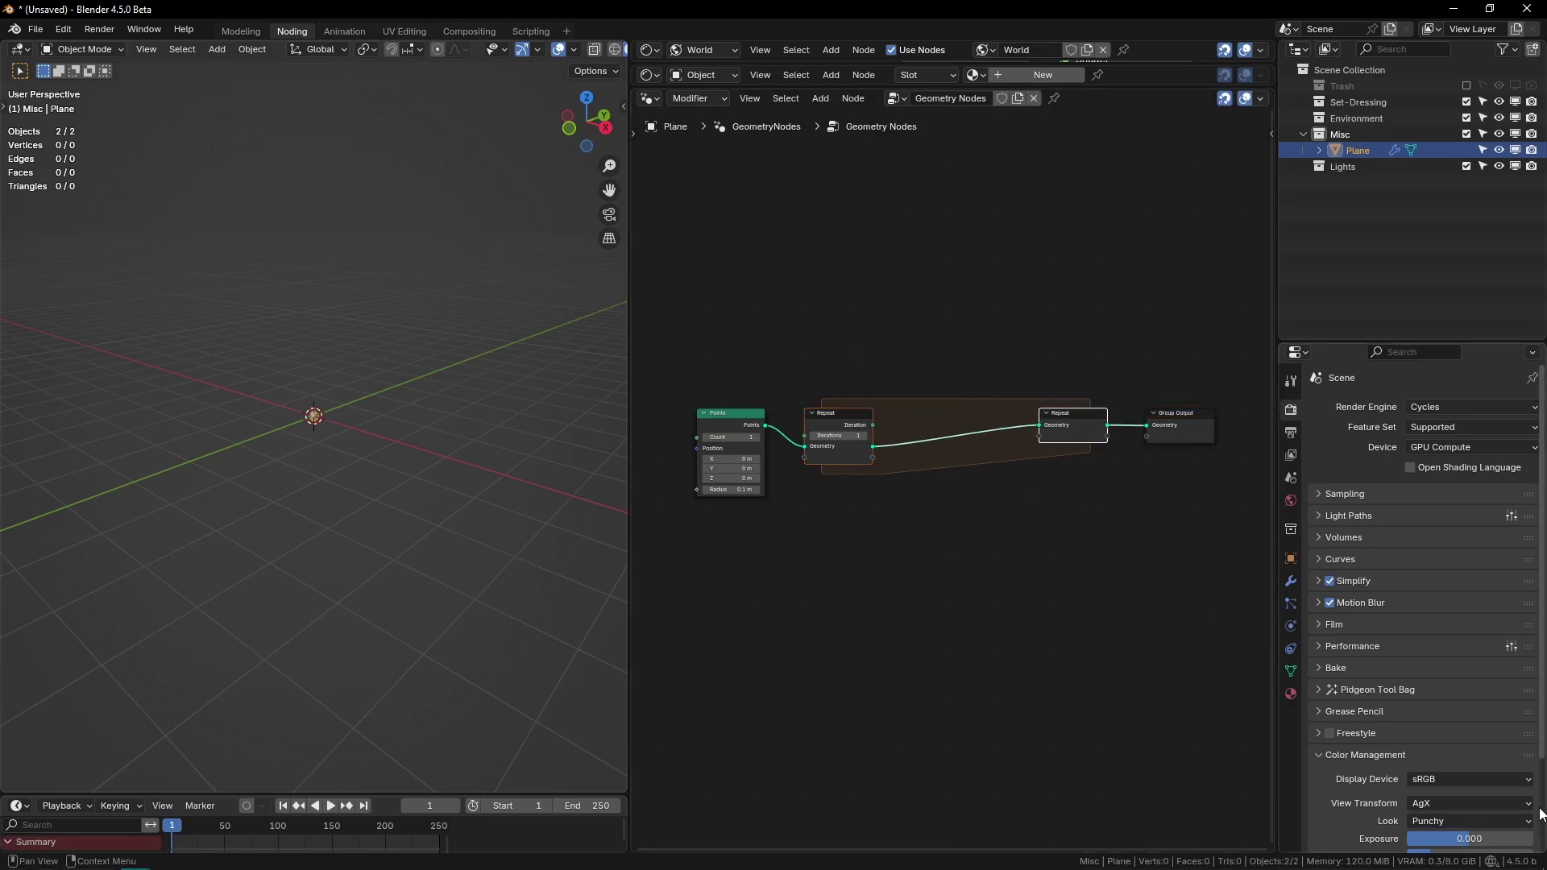
click(818, 450)
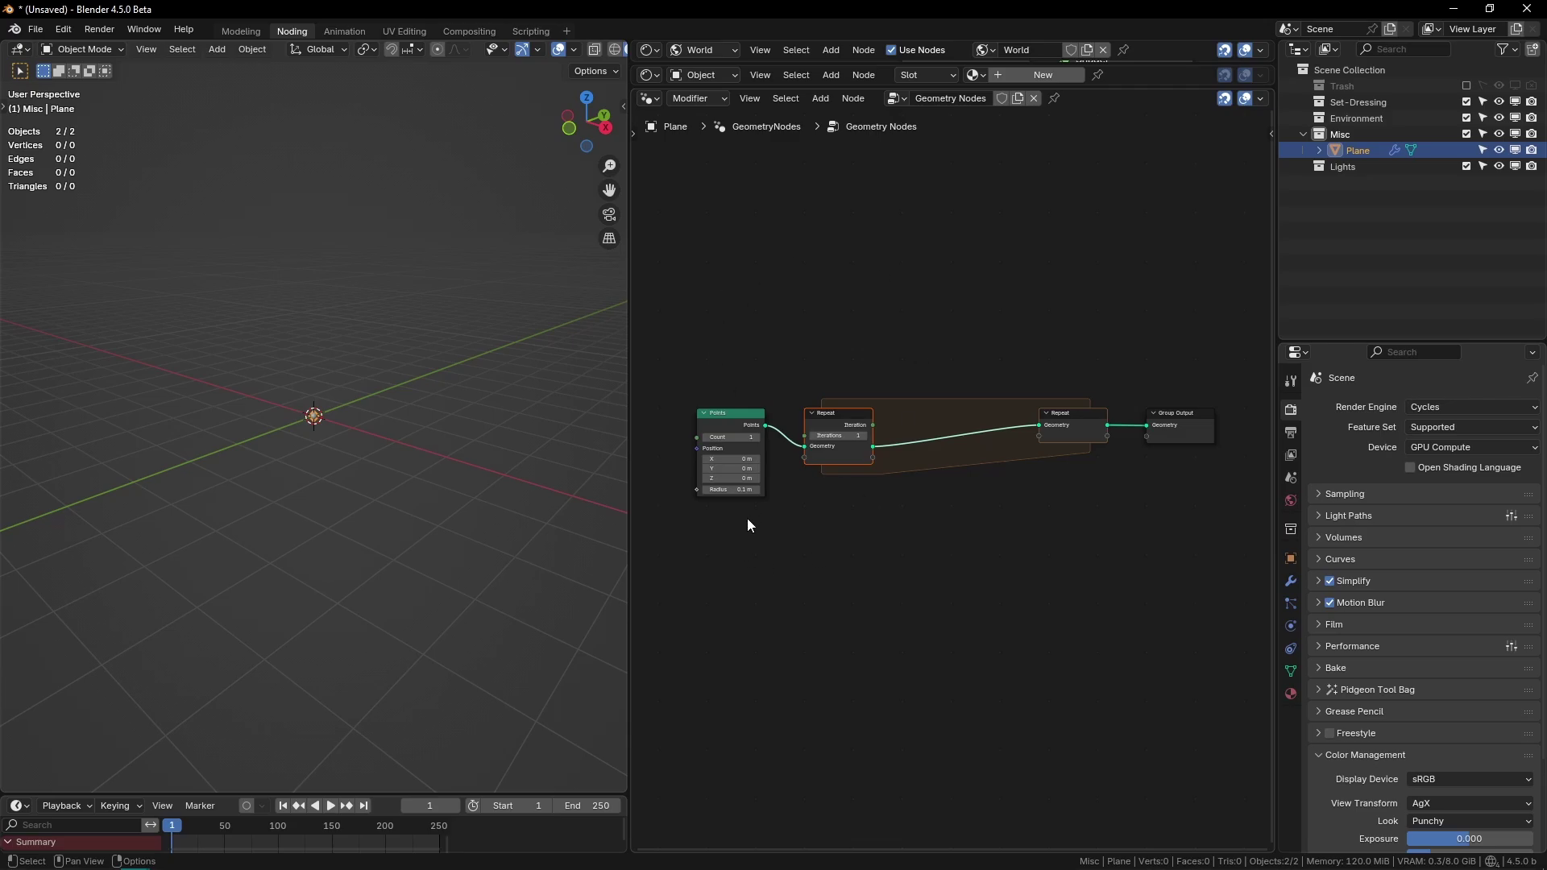
Step: Set the display graphics backend to Vulkan in the system preferences
click(35, 29)
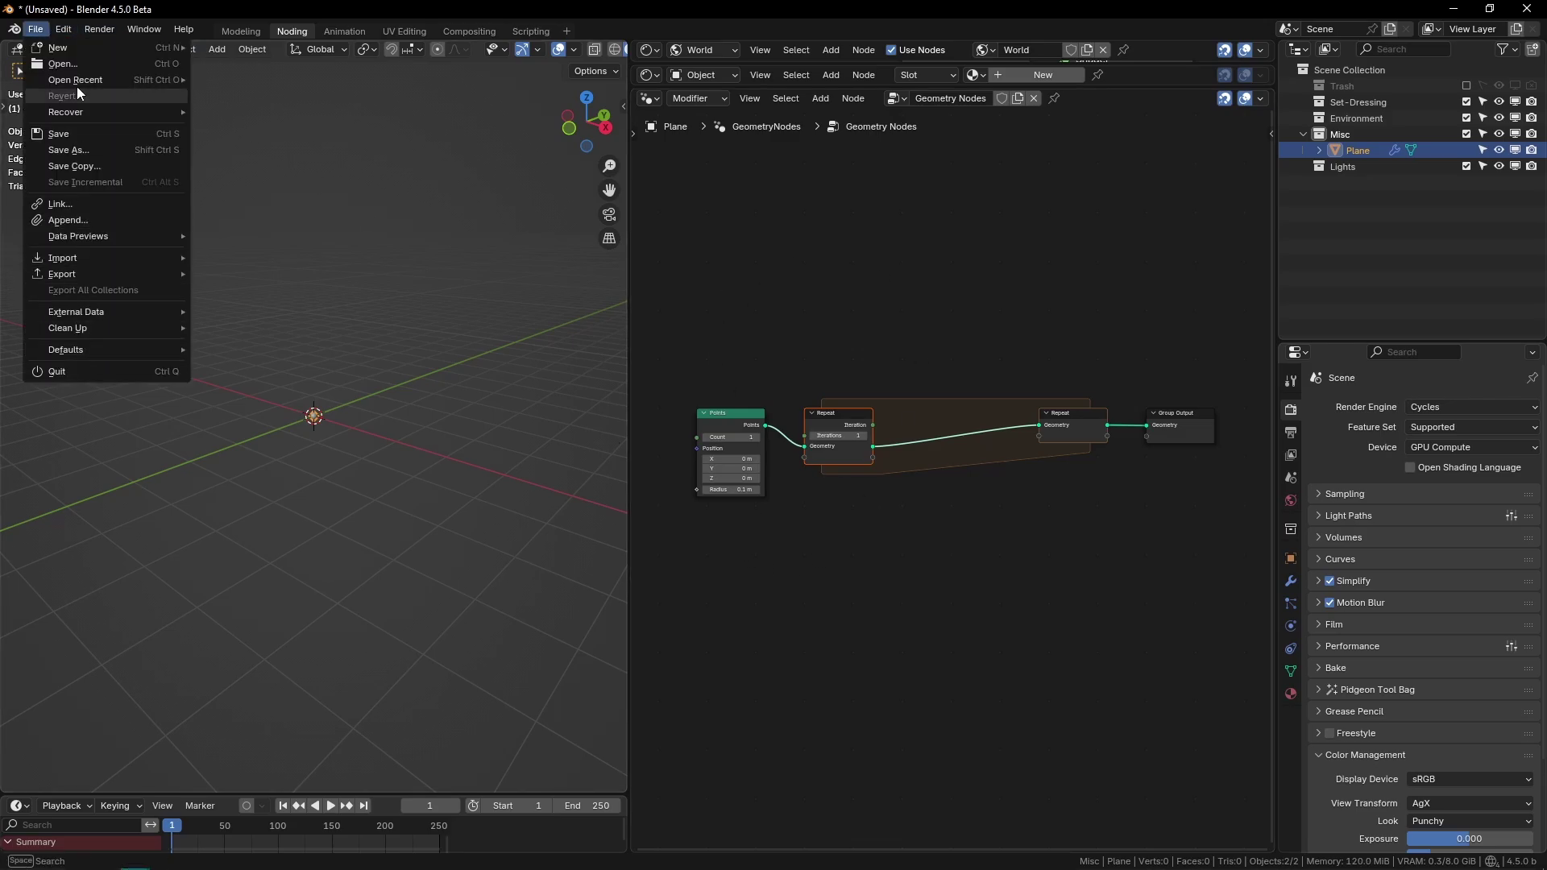
click(63, 30)
click(81, 249)
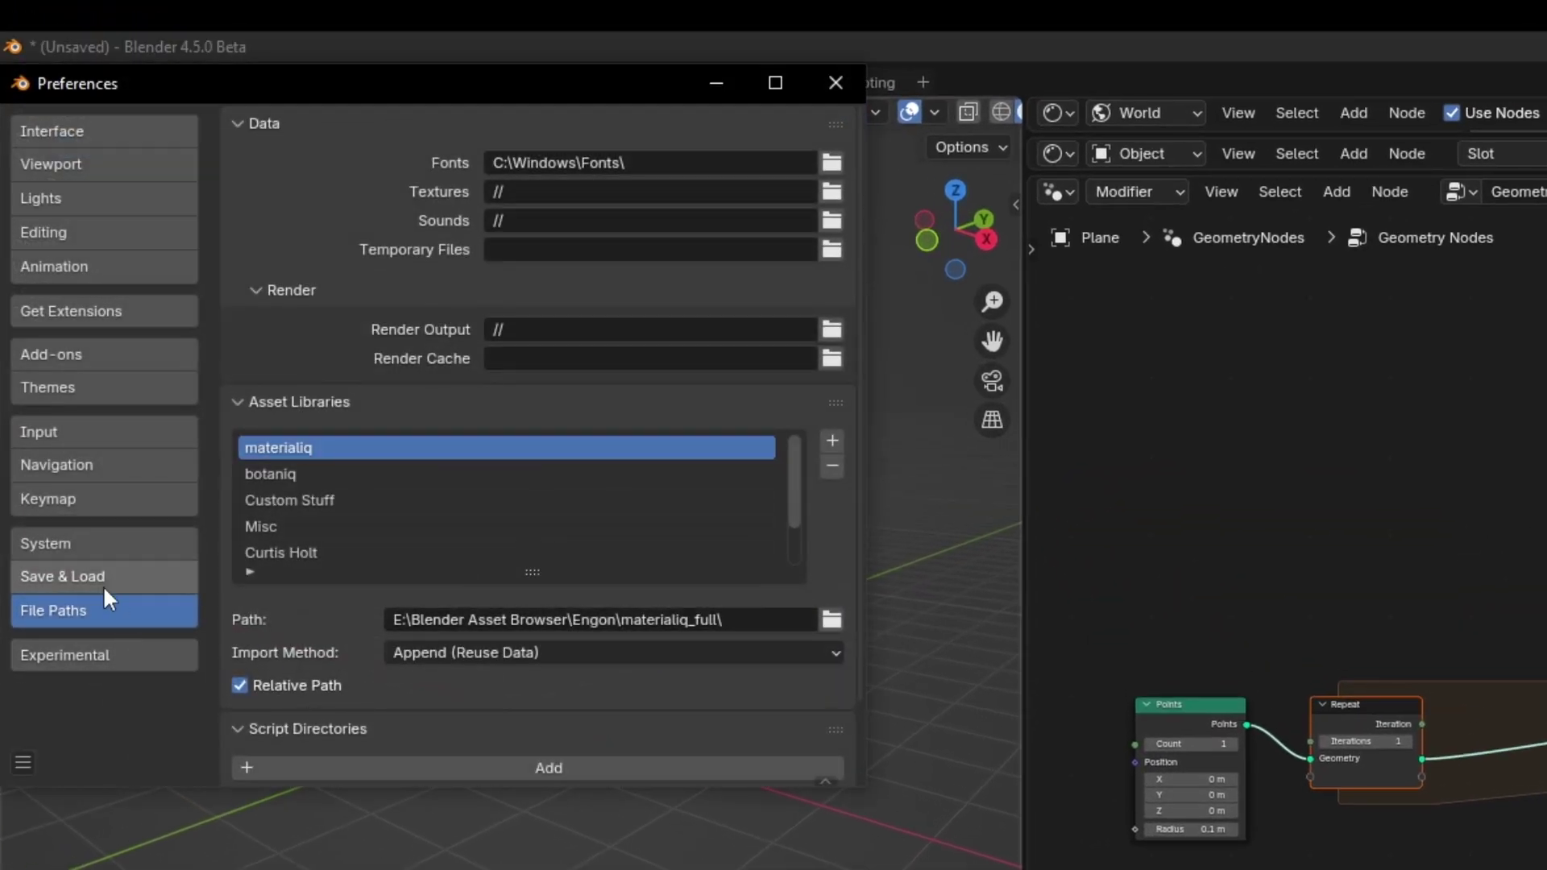
click(92, 541)
click(531, 320)
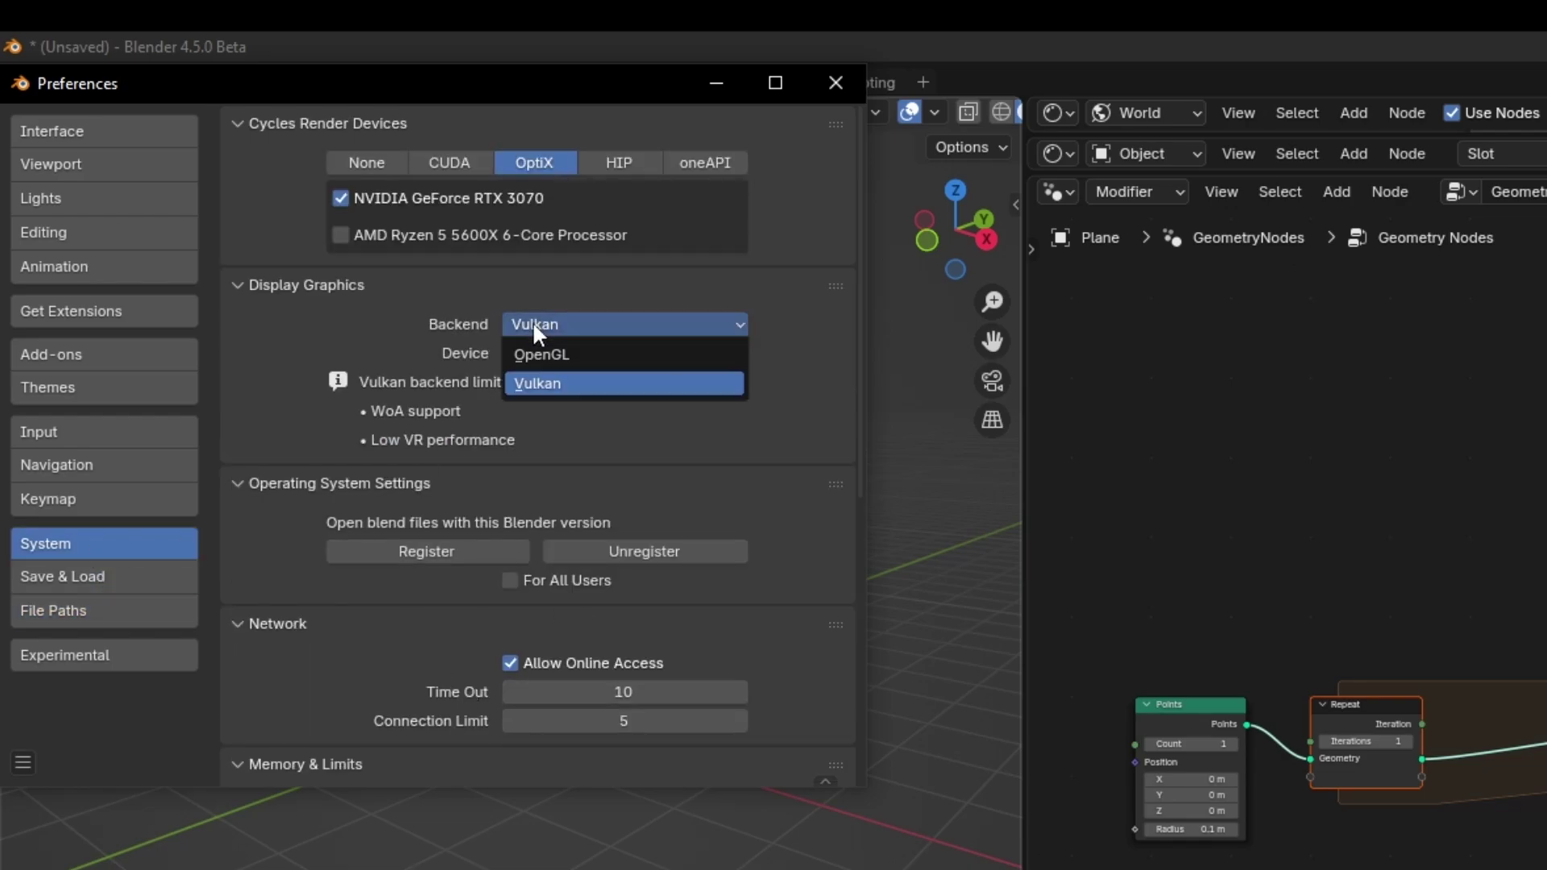
click(540, 377)
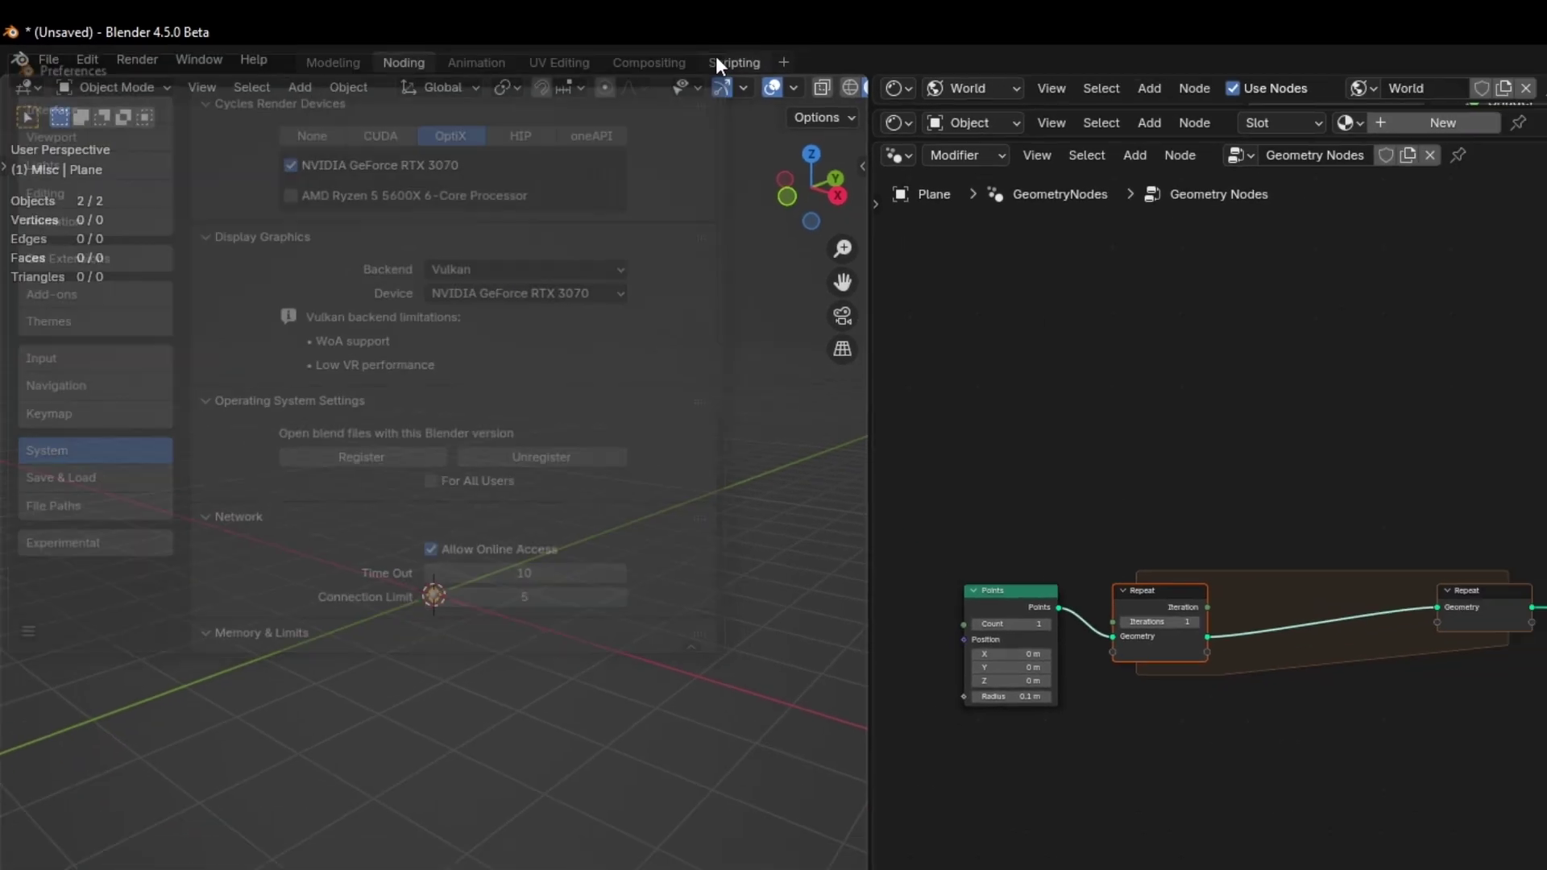
click(836, 83)
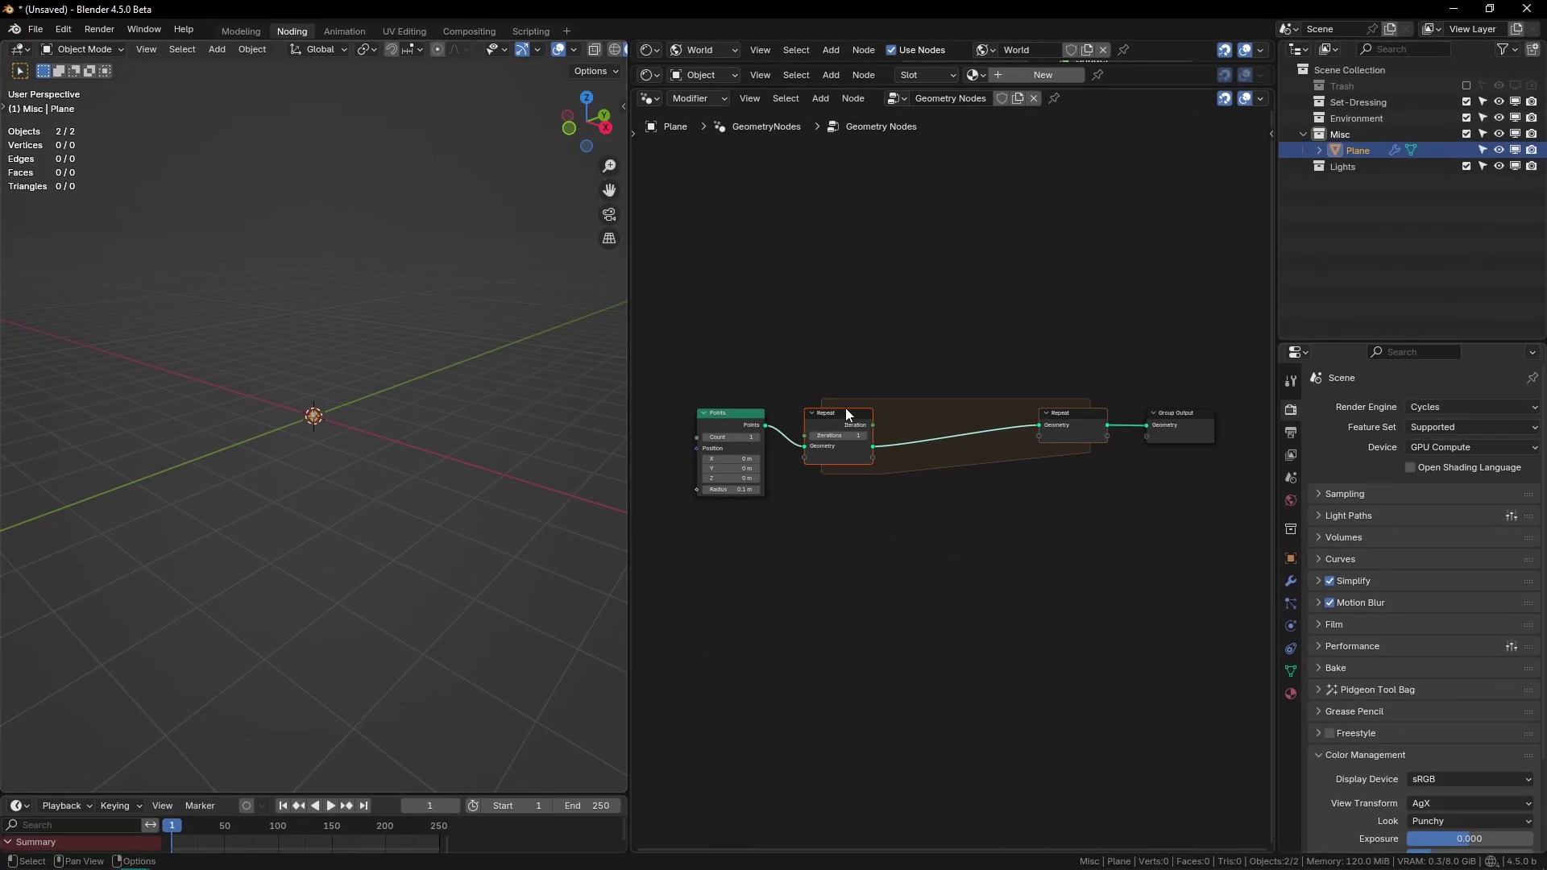
Step: Move the Points and Repeat input nodes away from the Repeat output to make room inside the zone
scroll(918, 516, down, 1)
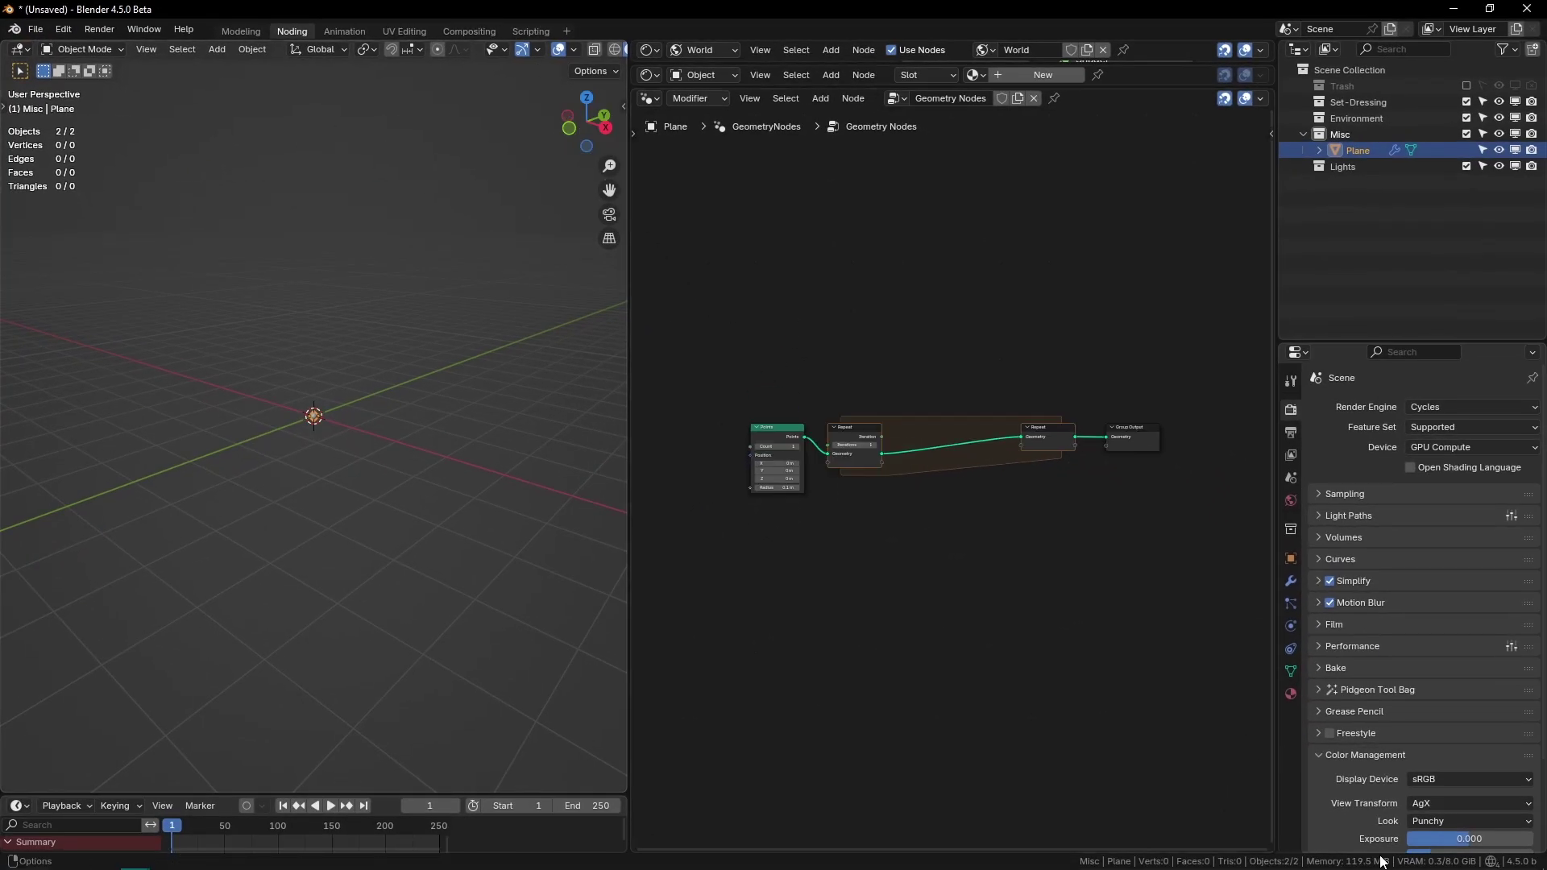
scroll(1124, 568, down, 3)
drag(775, 375, 884, 495)
scroll(884, 495, up, 6)
middle_drag(905, 458, 952, 453)
key(g)
click(843, 442)
scroll(943, 411, down, 2)
click(937, 391)
scroll(933, 423, up, 2)
Step: Switch the 3D viewport to the top orthographic view around the origin
middle_drag(346, 345, 463, 339)
click(589, 107)
shift+middle_drag(436, 388, 442, 391)
Step: Cut the link inside the Repeat zone and attach a Transform Geometry node to the Repeat input's geometry
ctrl+right_drag(872, 364, 912, 429)
mouse_move(804, 419)
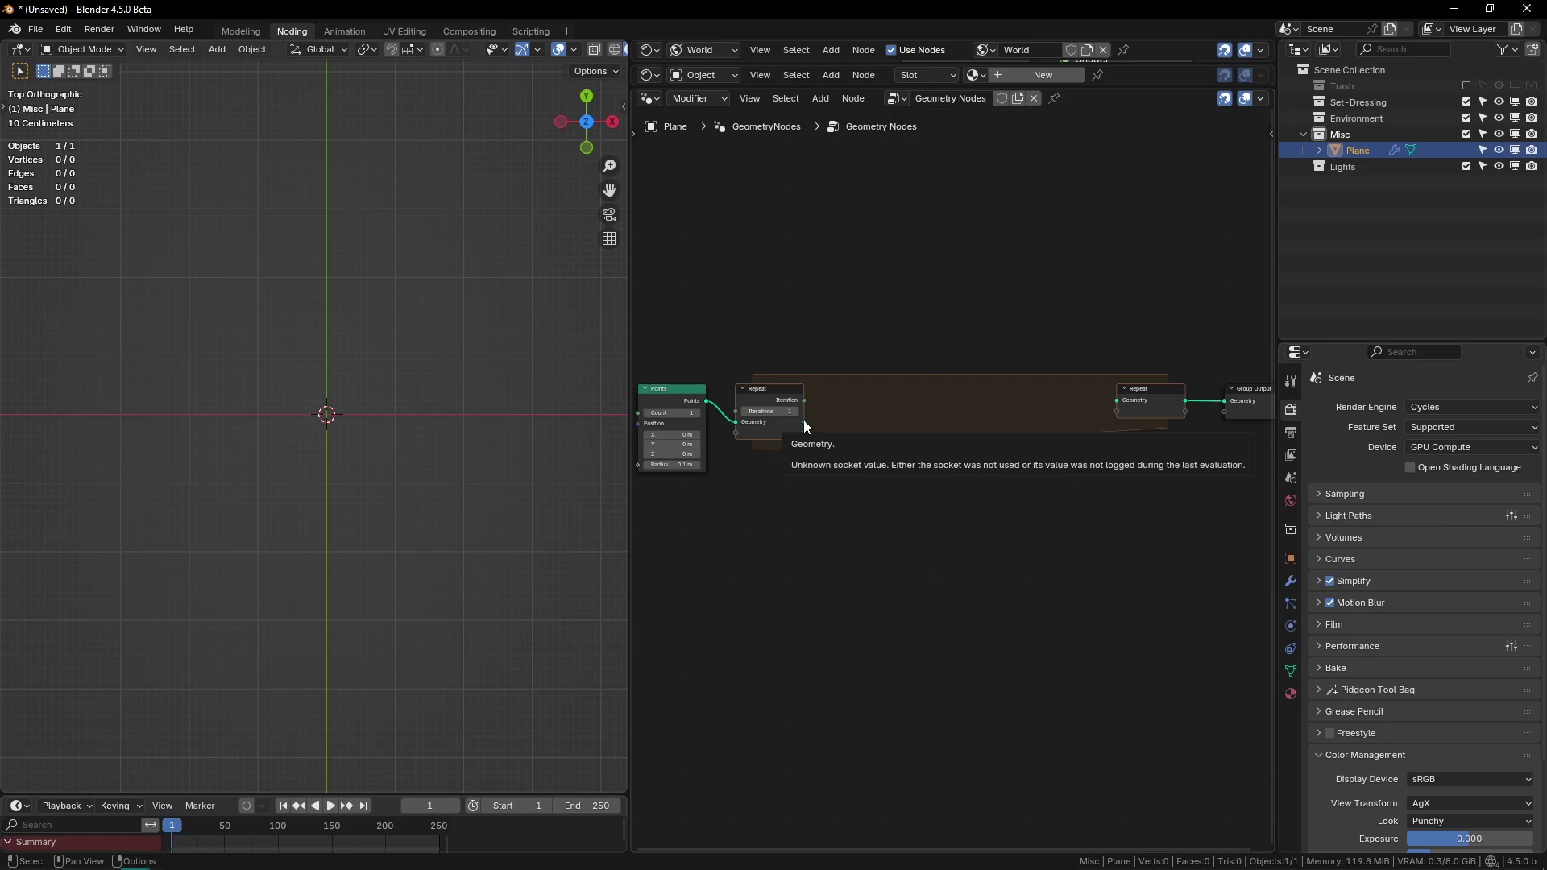
scroll(804, 421, up, 1)
drag(766, 407, 835, 329)
text(transf)
key(Return)
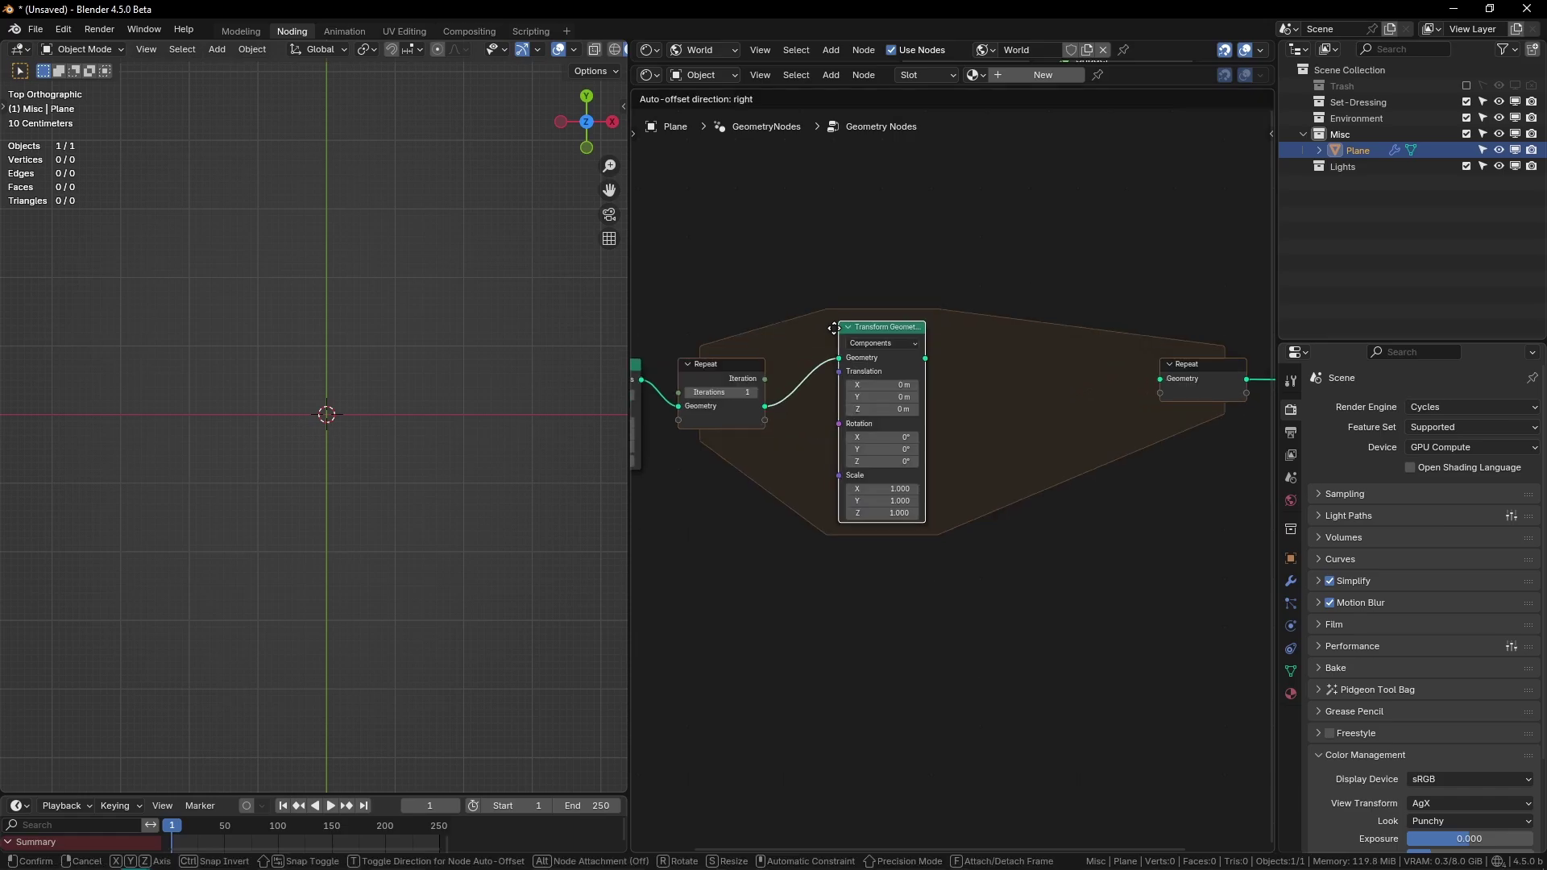
click(859, 145)
Step: Duplicate the Transform Geometry node twice in a vertical stack and feed both copies from the Repeat input's geometry
key(shift+d)
click(982, 438)
key(shift+r)
alt+right_drag(767, 398, 910, 564)
scroll(1010, 388, down, 3)
click(1036, 494)
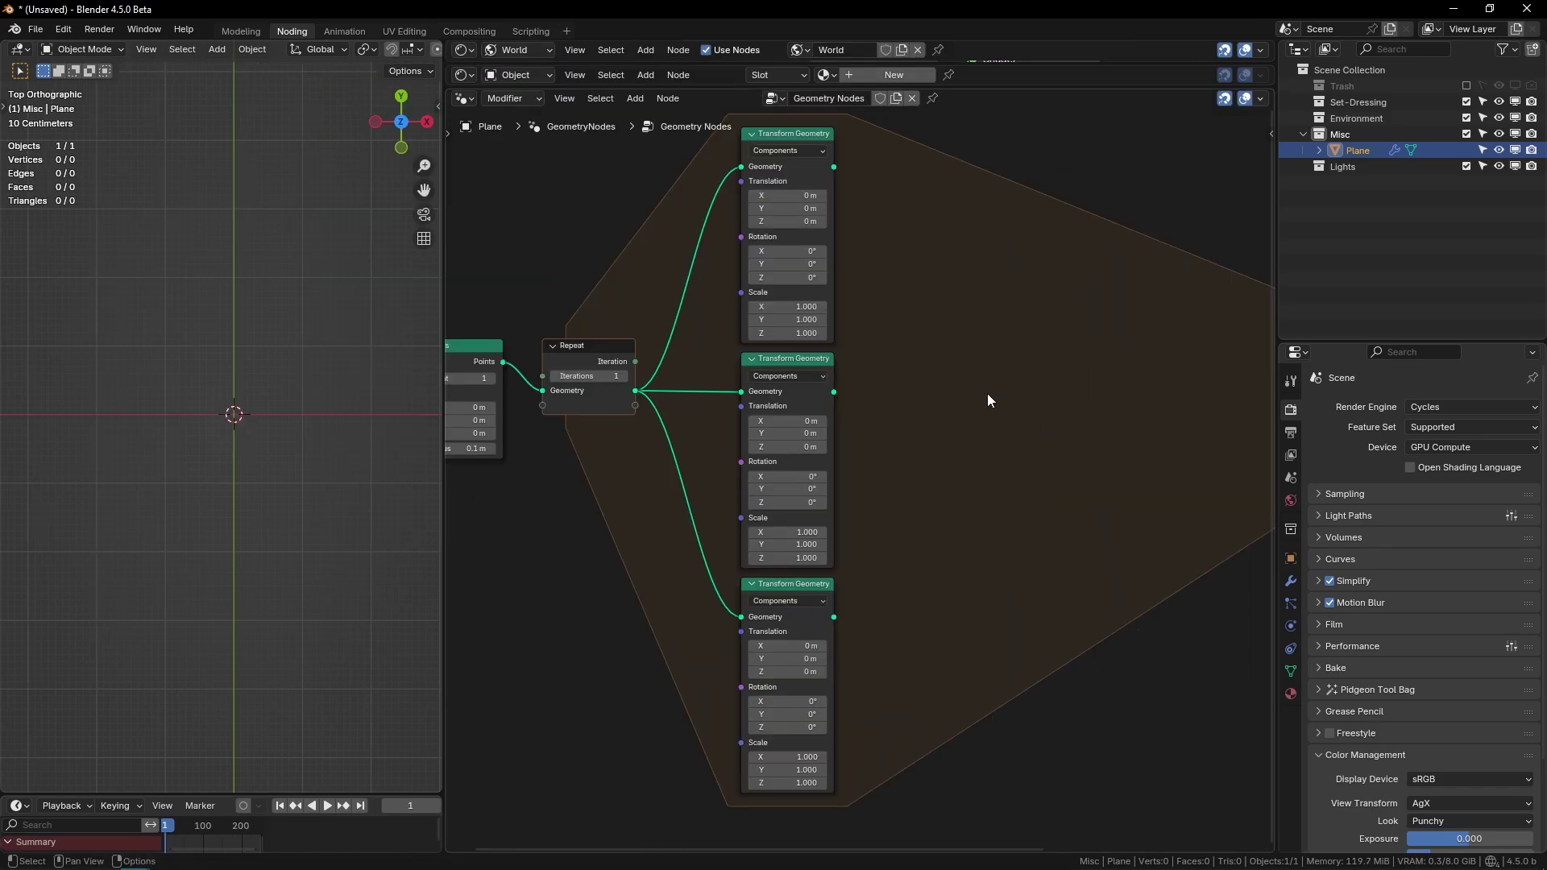
Step: Add a Join Geometry node inside the zone and connect the three Transform Geometry nodes to it
key(shift+a)
text(join)
key(Return)
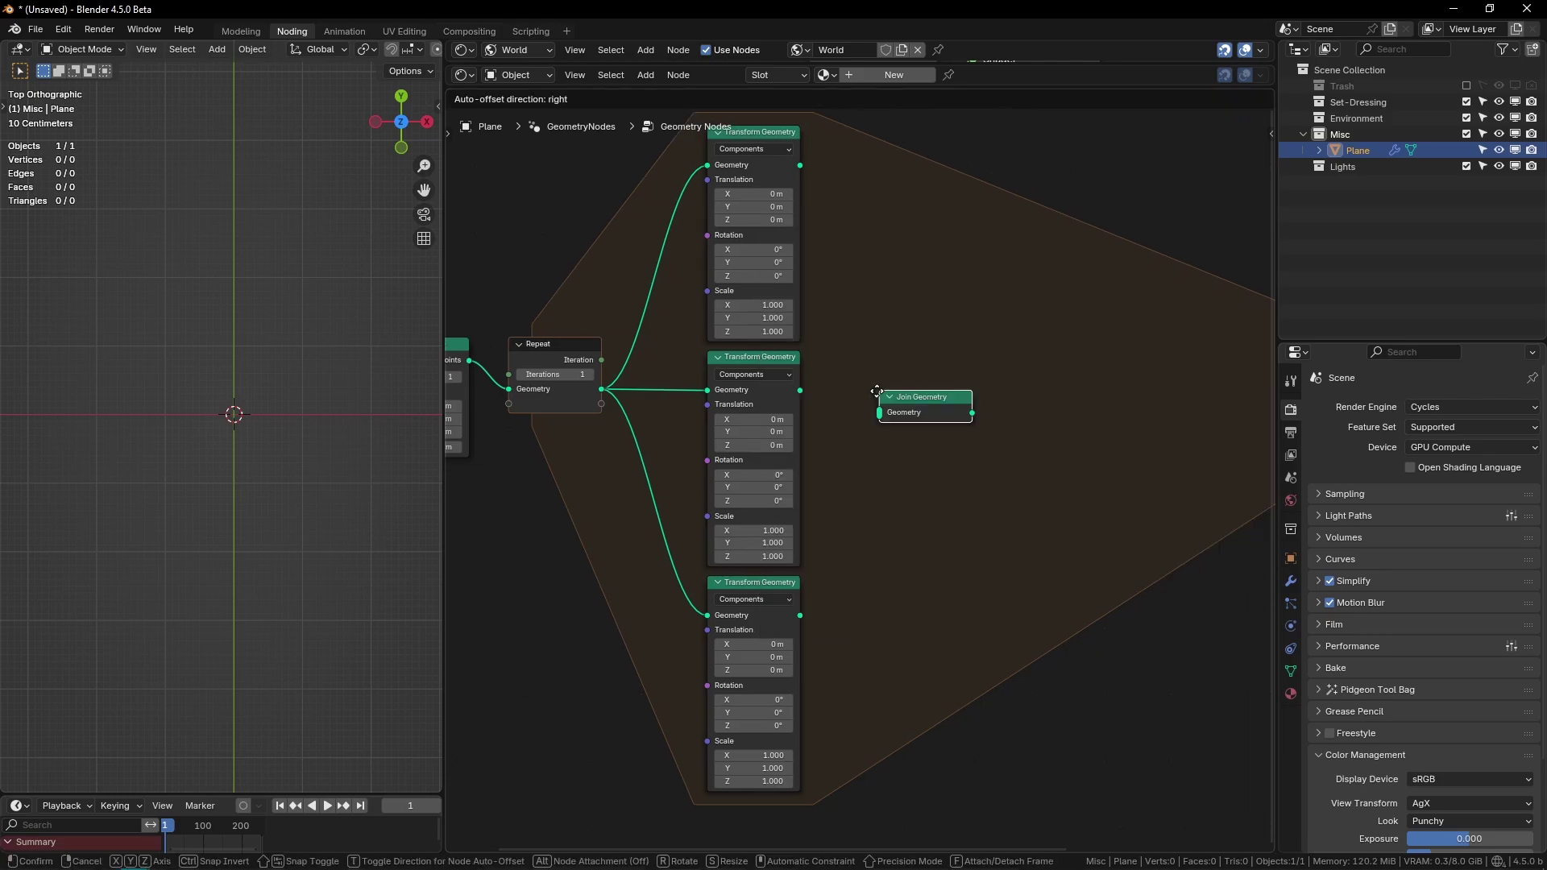
click(916, 378)
alt+right_drag(778, 269, 947, 395)
alt+right_drag(775, 451, 951, 398)
alt+right_drag(775, 613, 1003, 396)
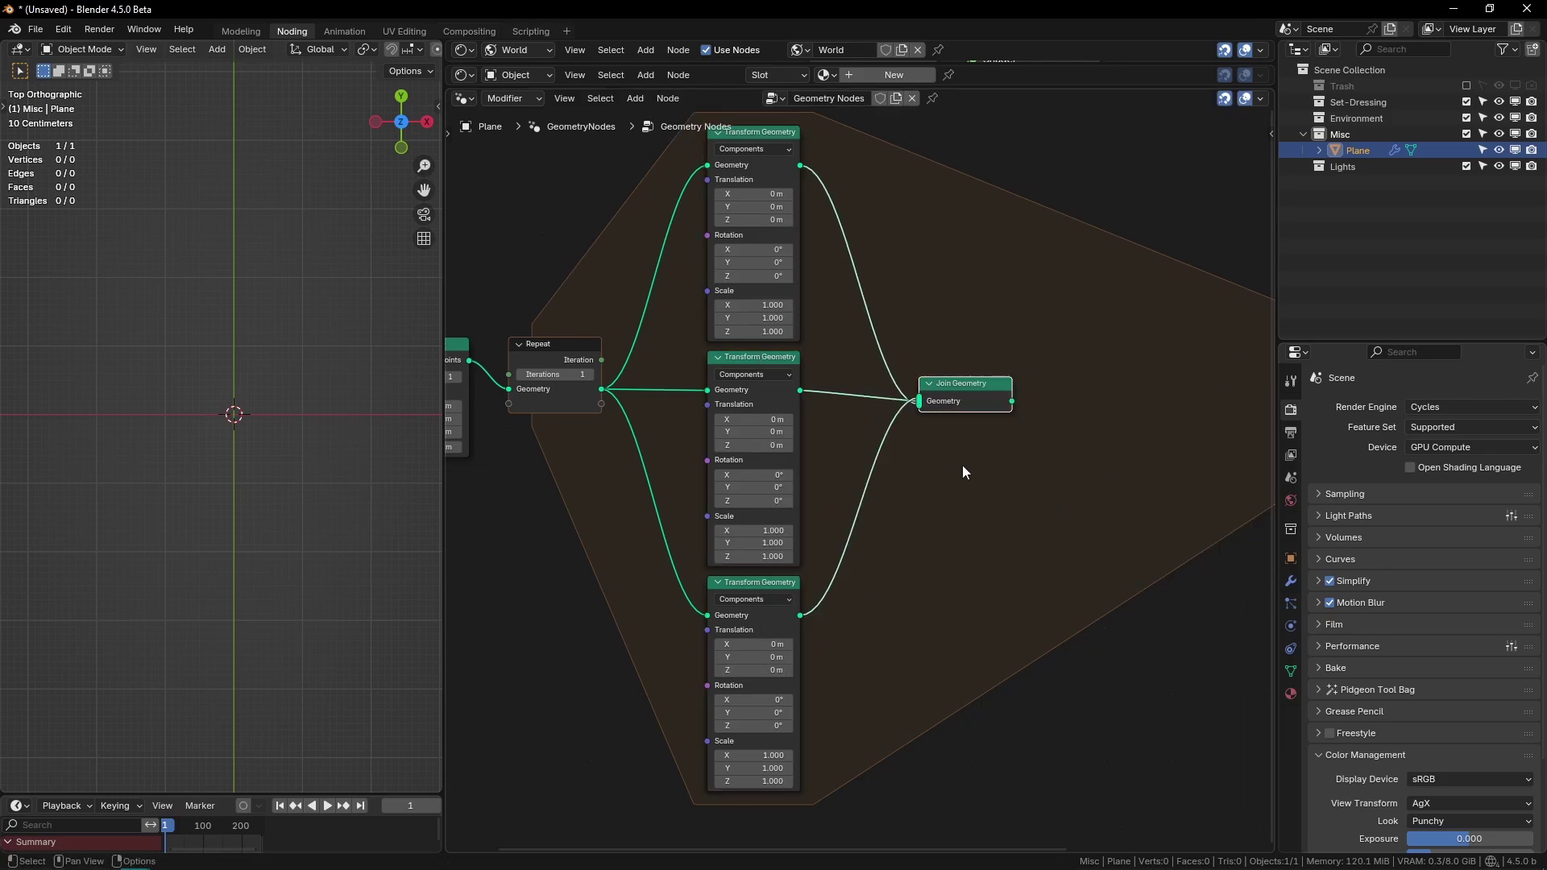
Step: Redo the links from the three transforms into Join Geometry and link its result to the Repeat output
ctrl+right_drag(885, 353, 864, 492)
ctrl+right_drag(874, 353, 917, 477)
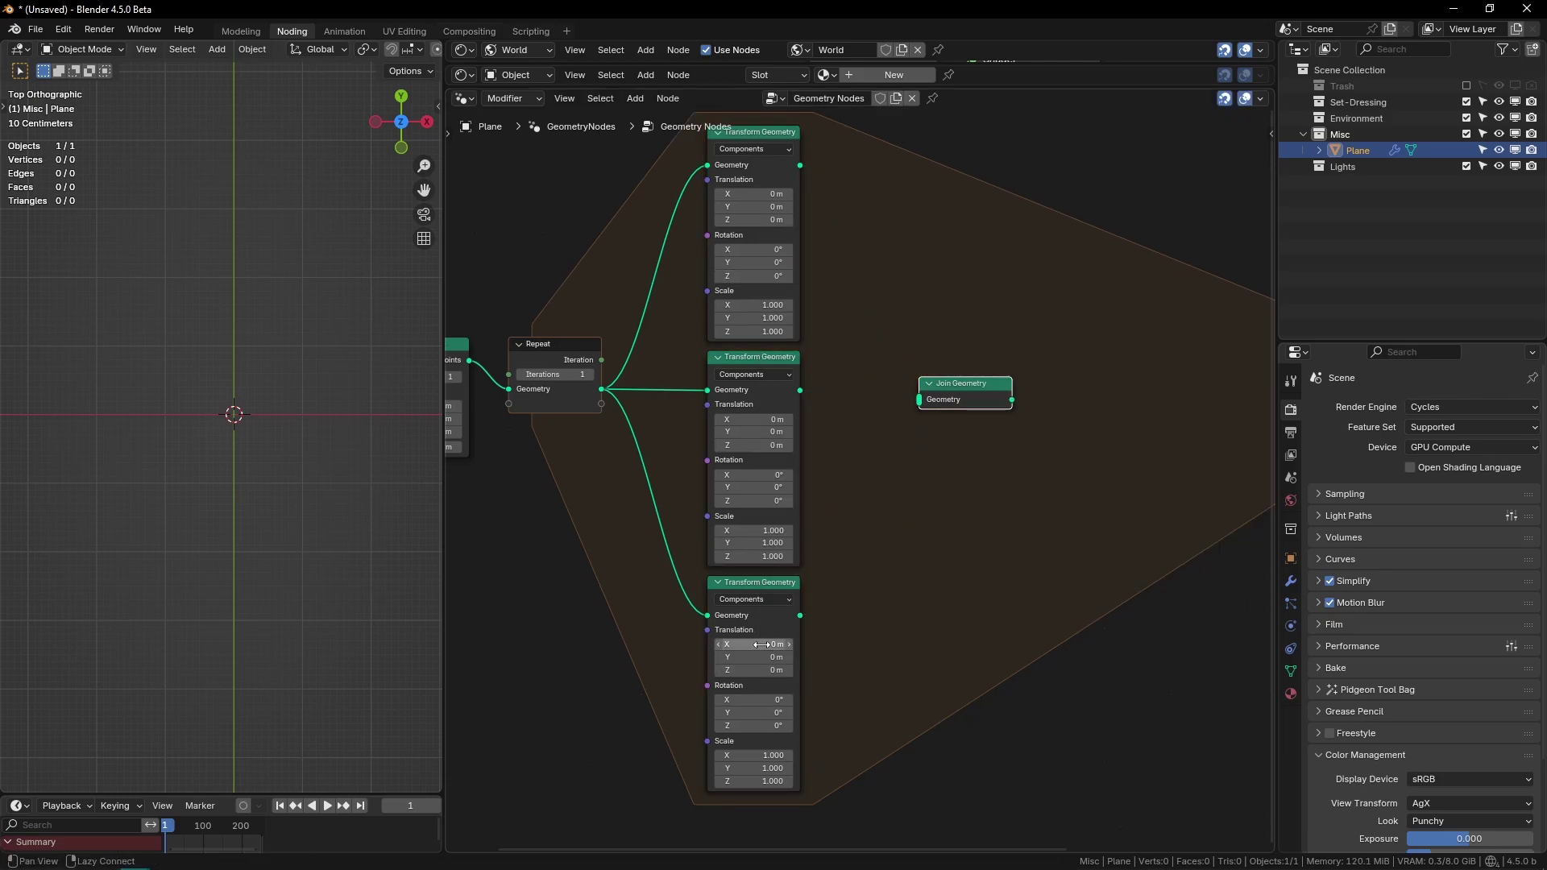
alt+right_drag(762, 645, 957, 394)
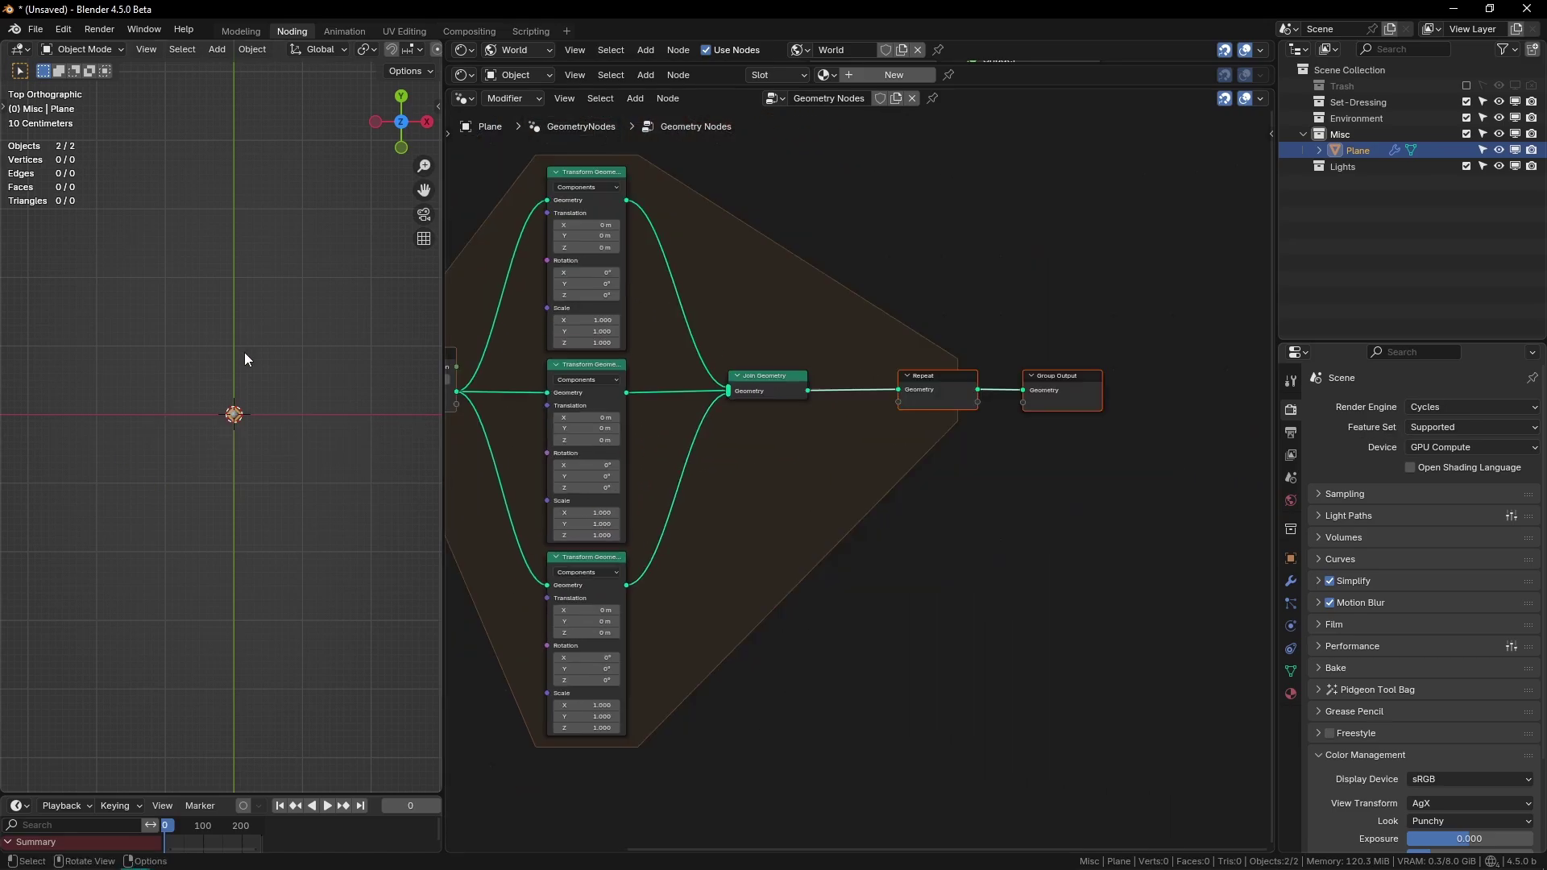
Step: Enlarge the timeline area and turn it into a Spreadsheet showing the point cloud's Point domain
middle_drag(850, 365, 936, 364)
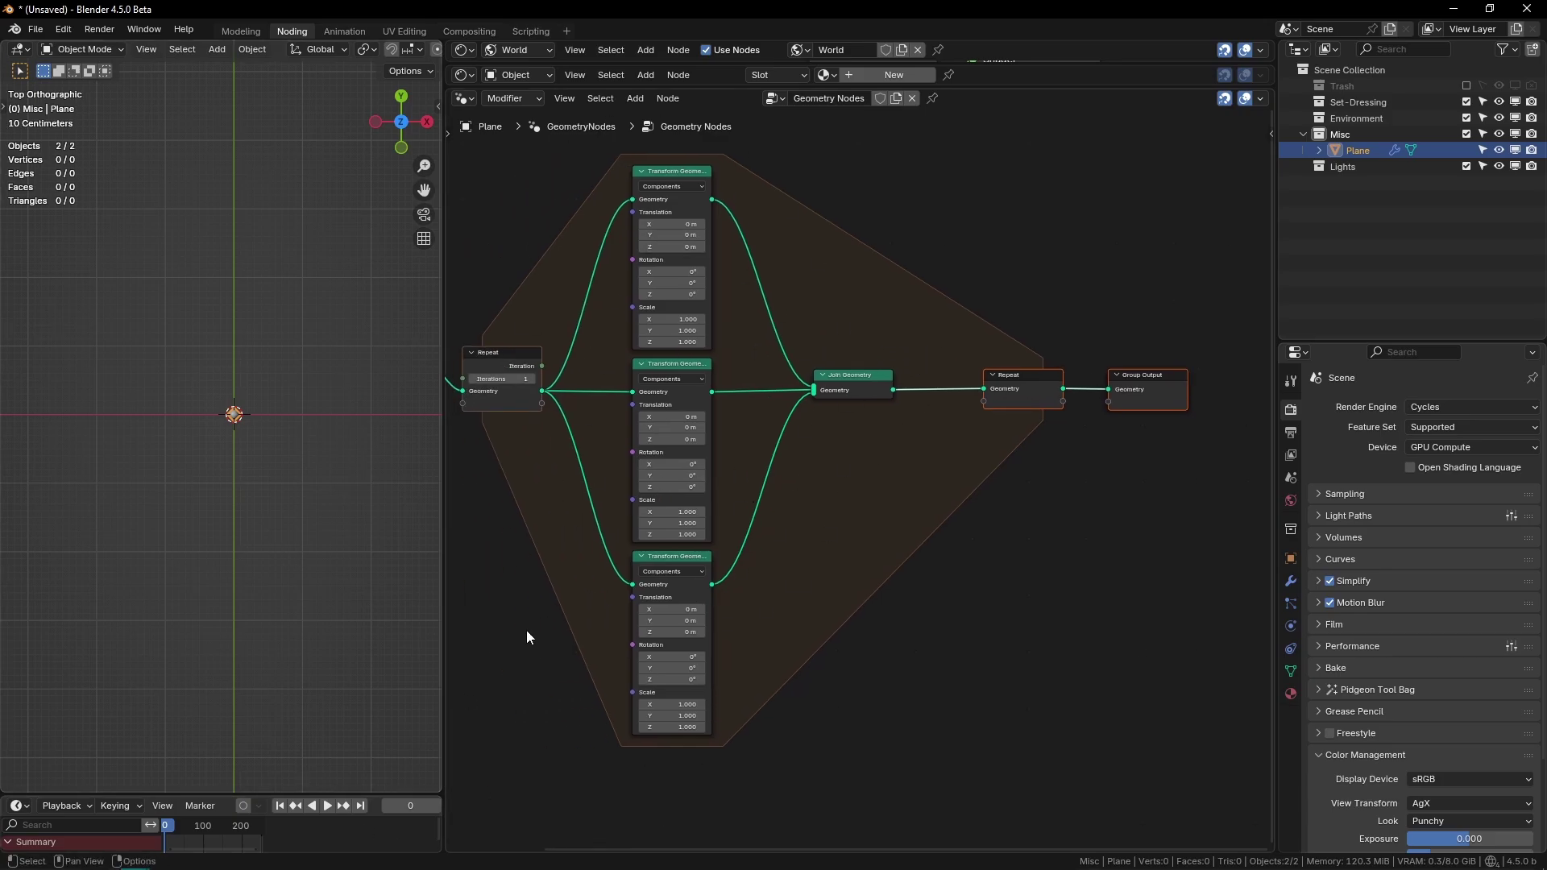
drag(266, 796, 45, 395)
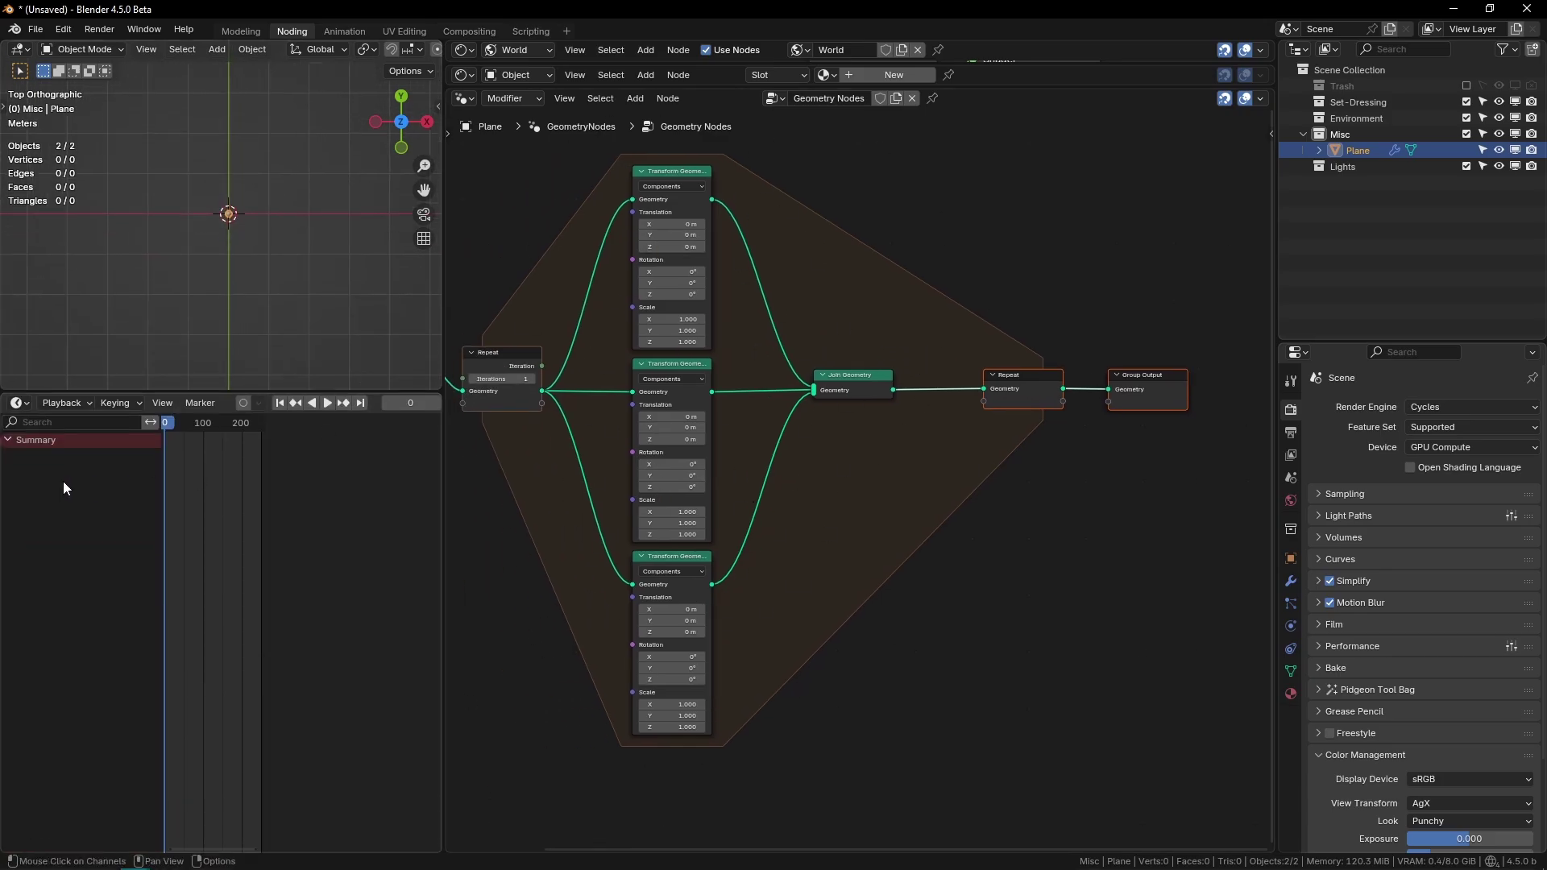
click(16, 403)
click(532, 517)
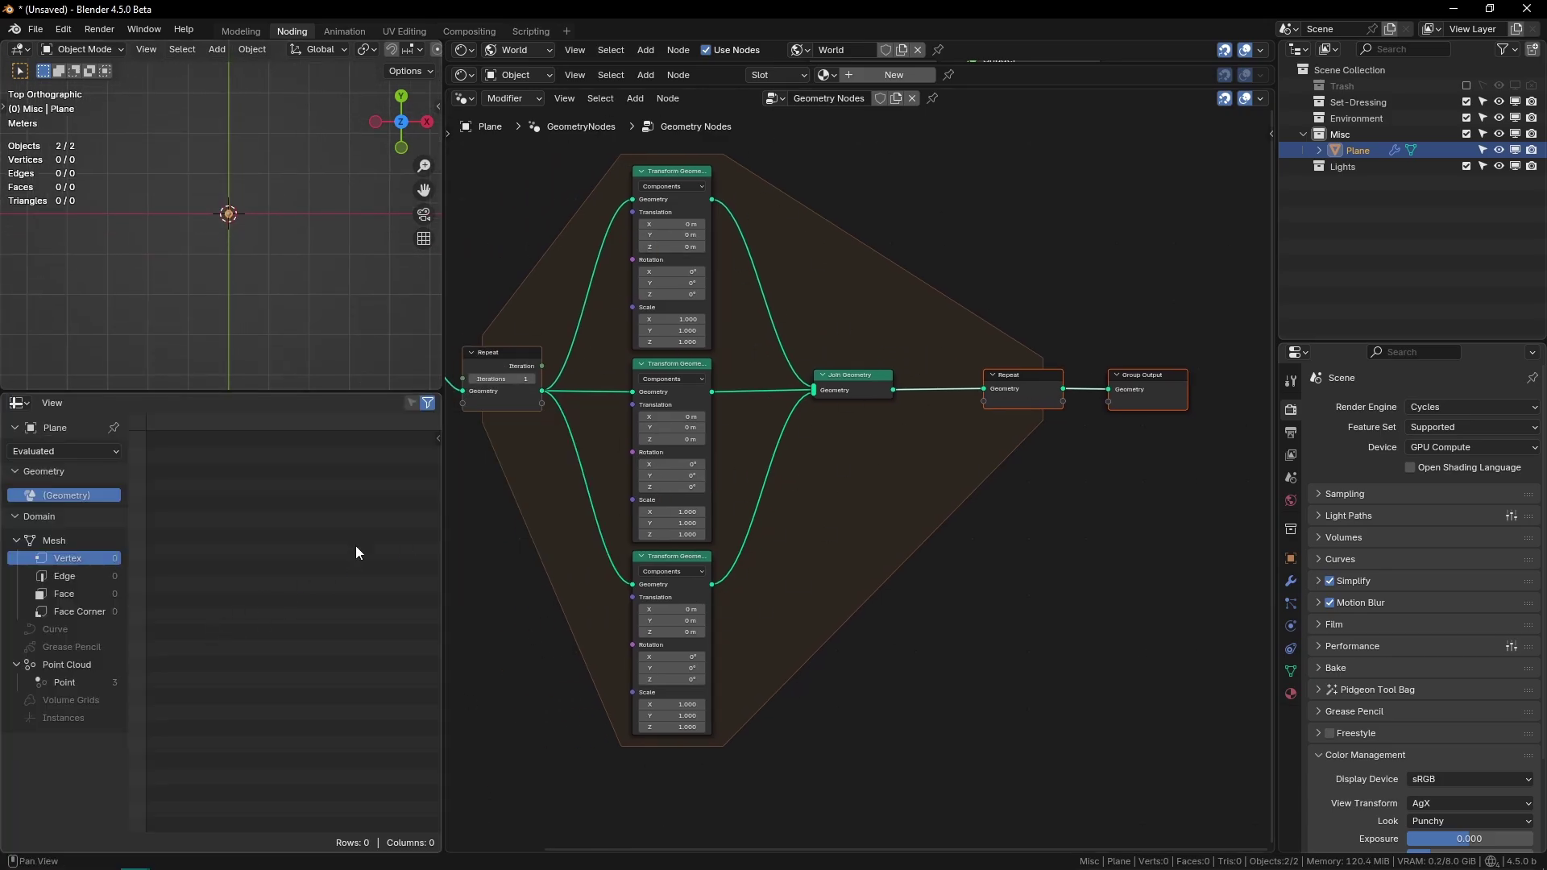
drag(443, 497, 487, 496)
click(71, 684)
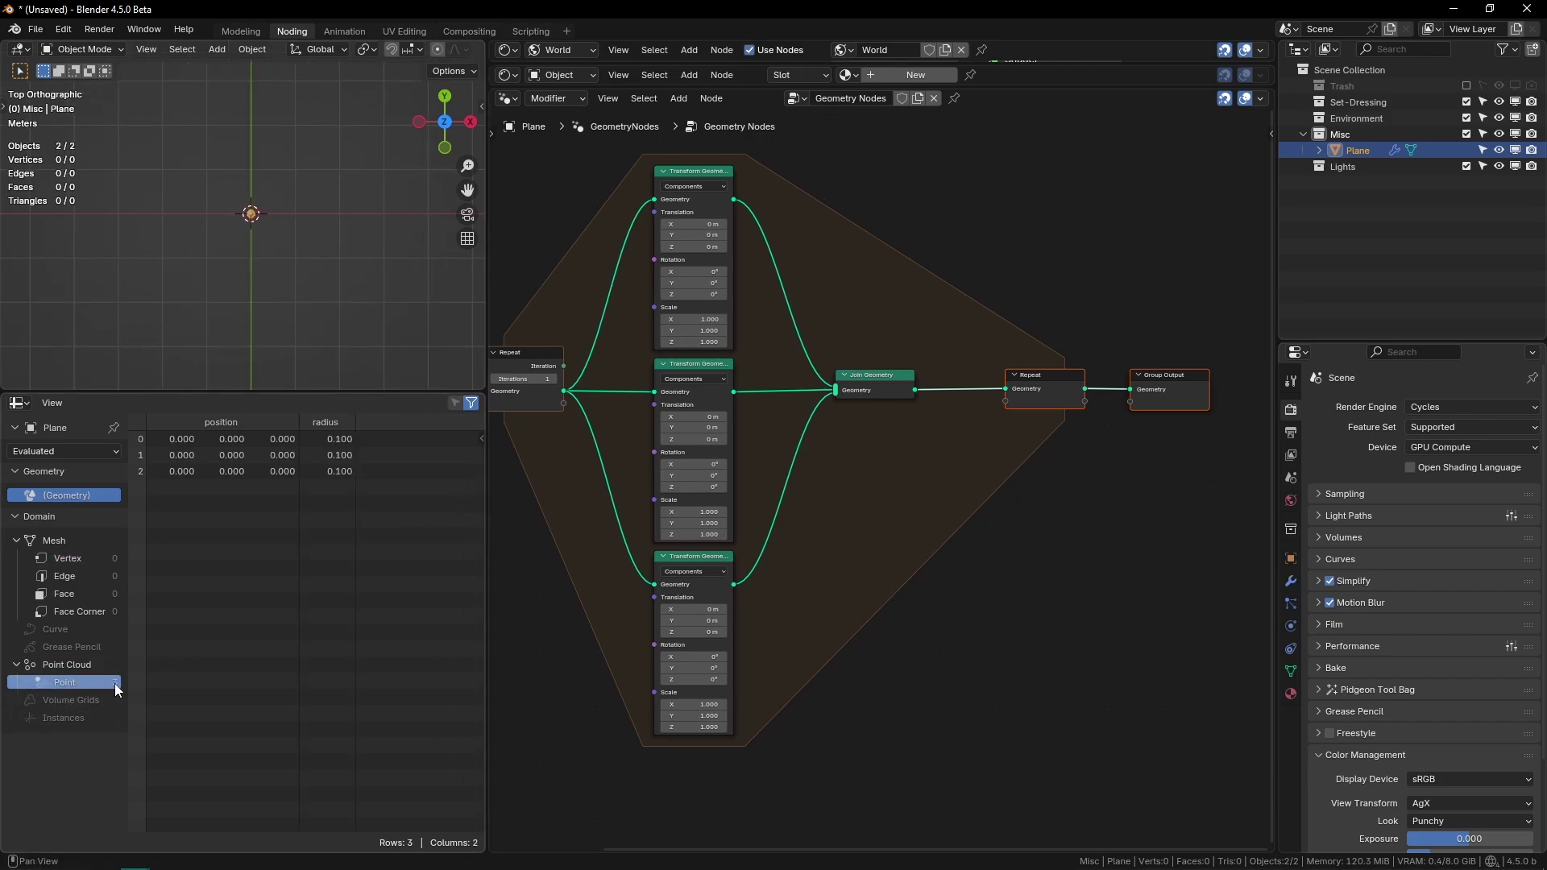
Step: Try 16 iterations in the Repeat zone and return the count to 1
middle_drag(563, 379, 680, 421)
drag(674, 422, 645, 422)
click(672, 423)
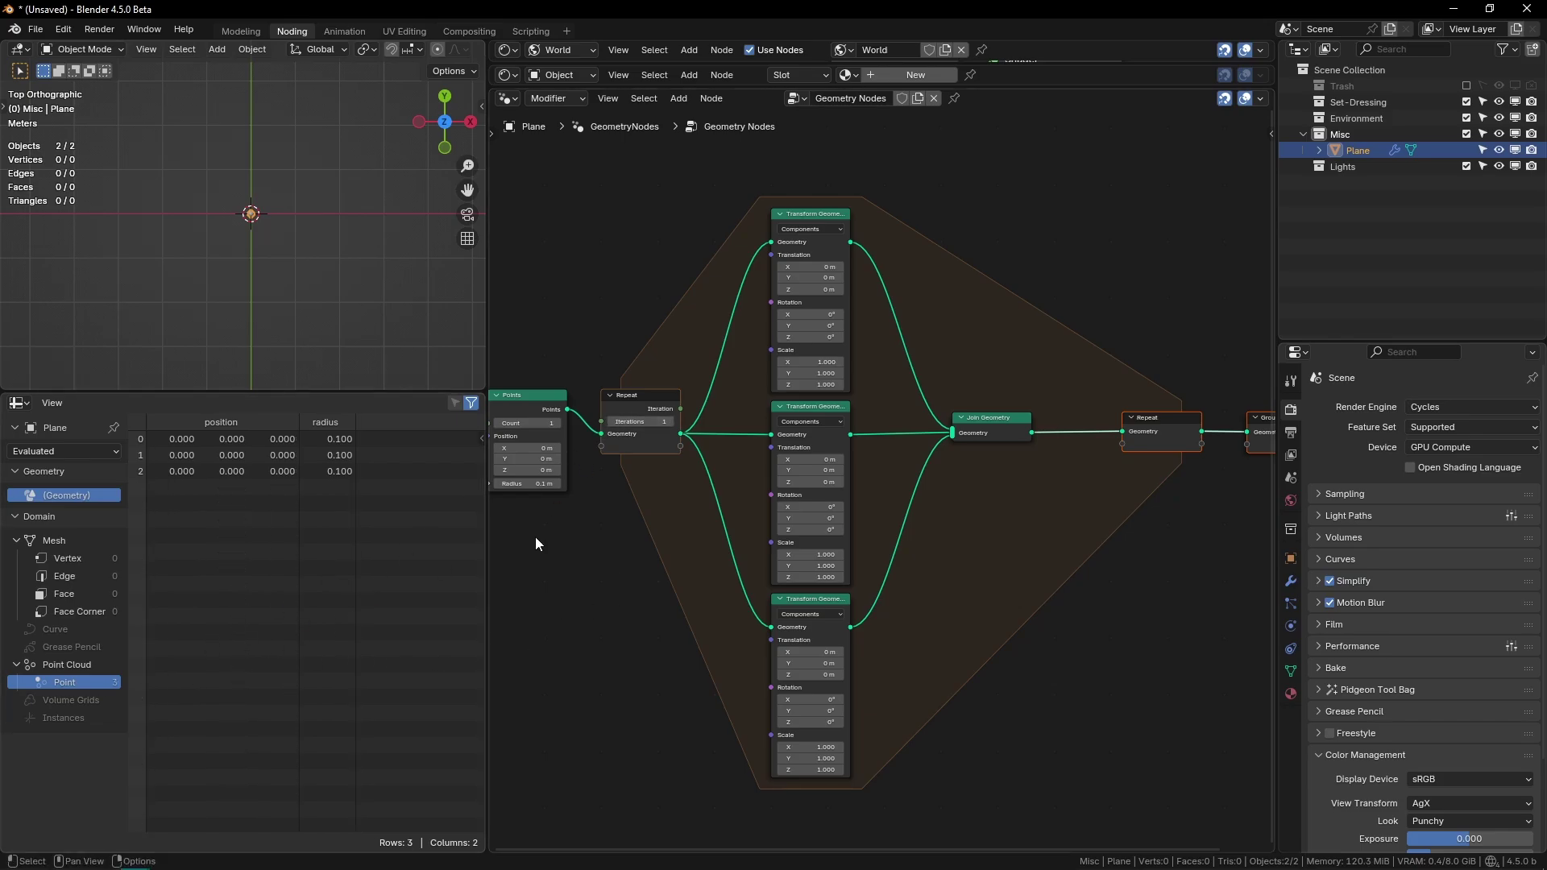
scroll(616, 421, up, 3)
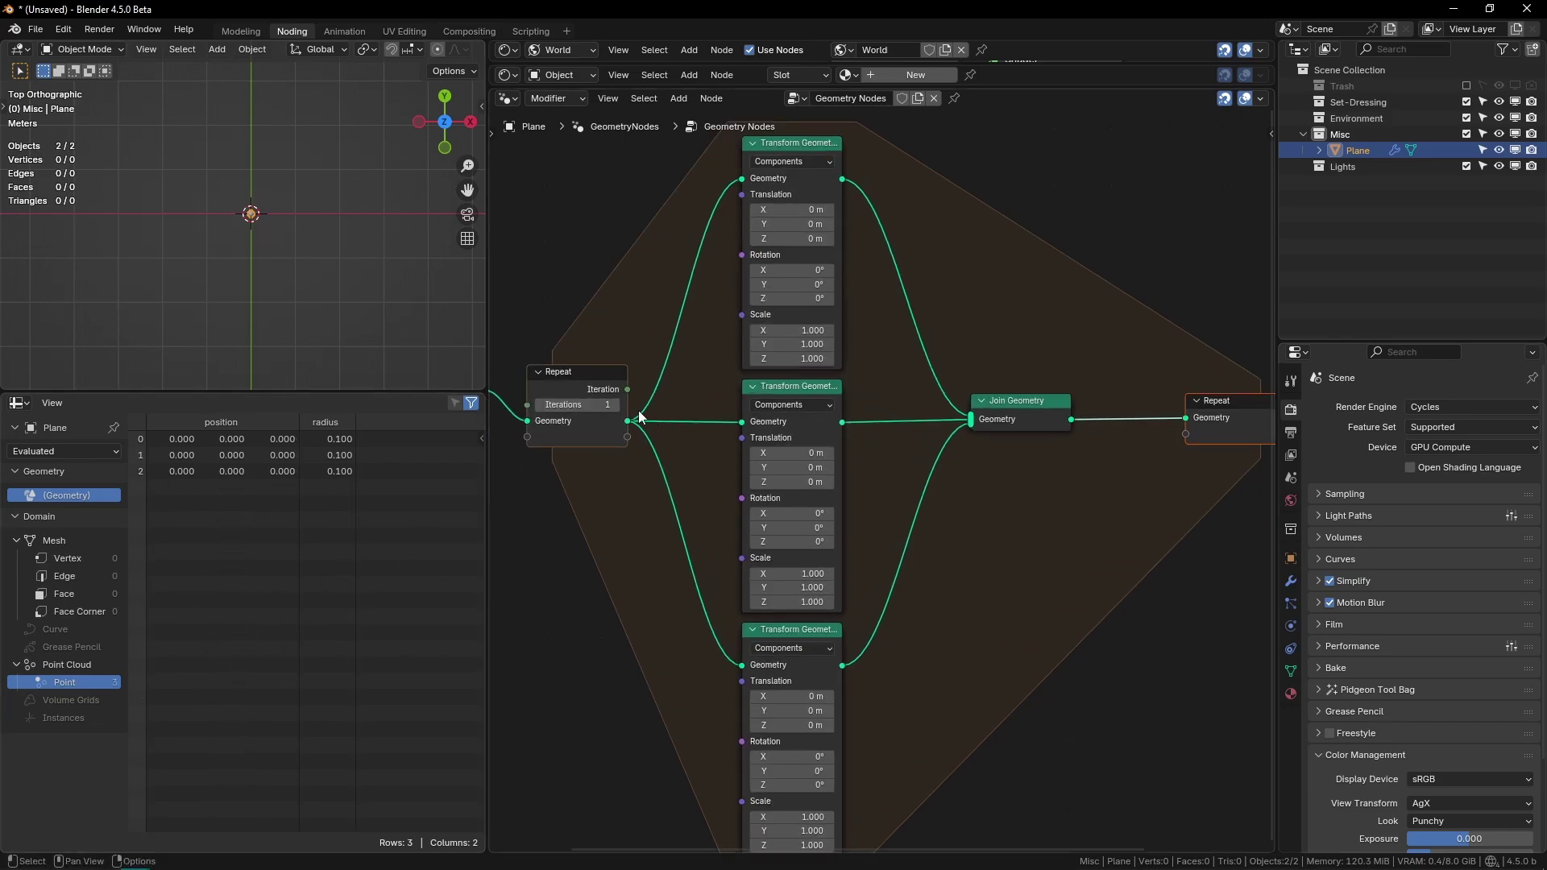
middle_drag(546, 401, 810, 485)
scroll(810, 485, up, 3)
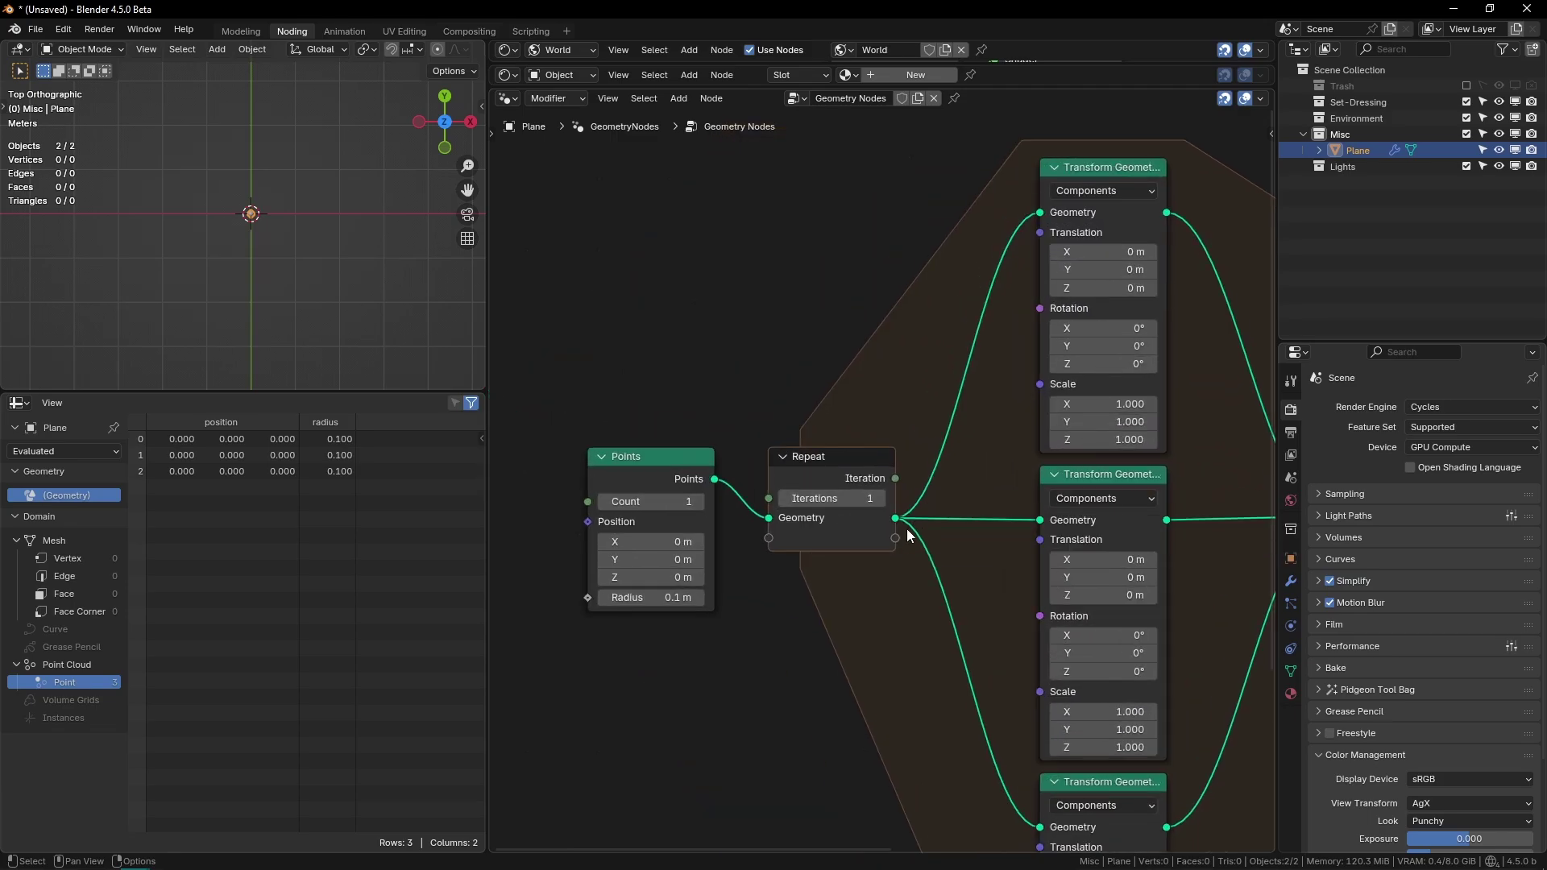
click(844, 499)
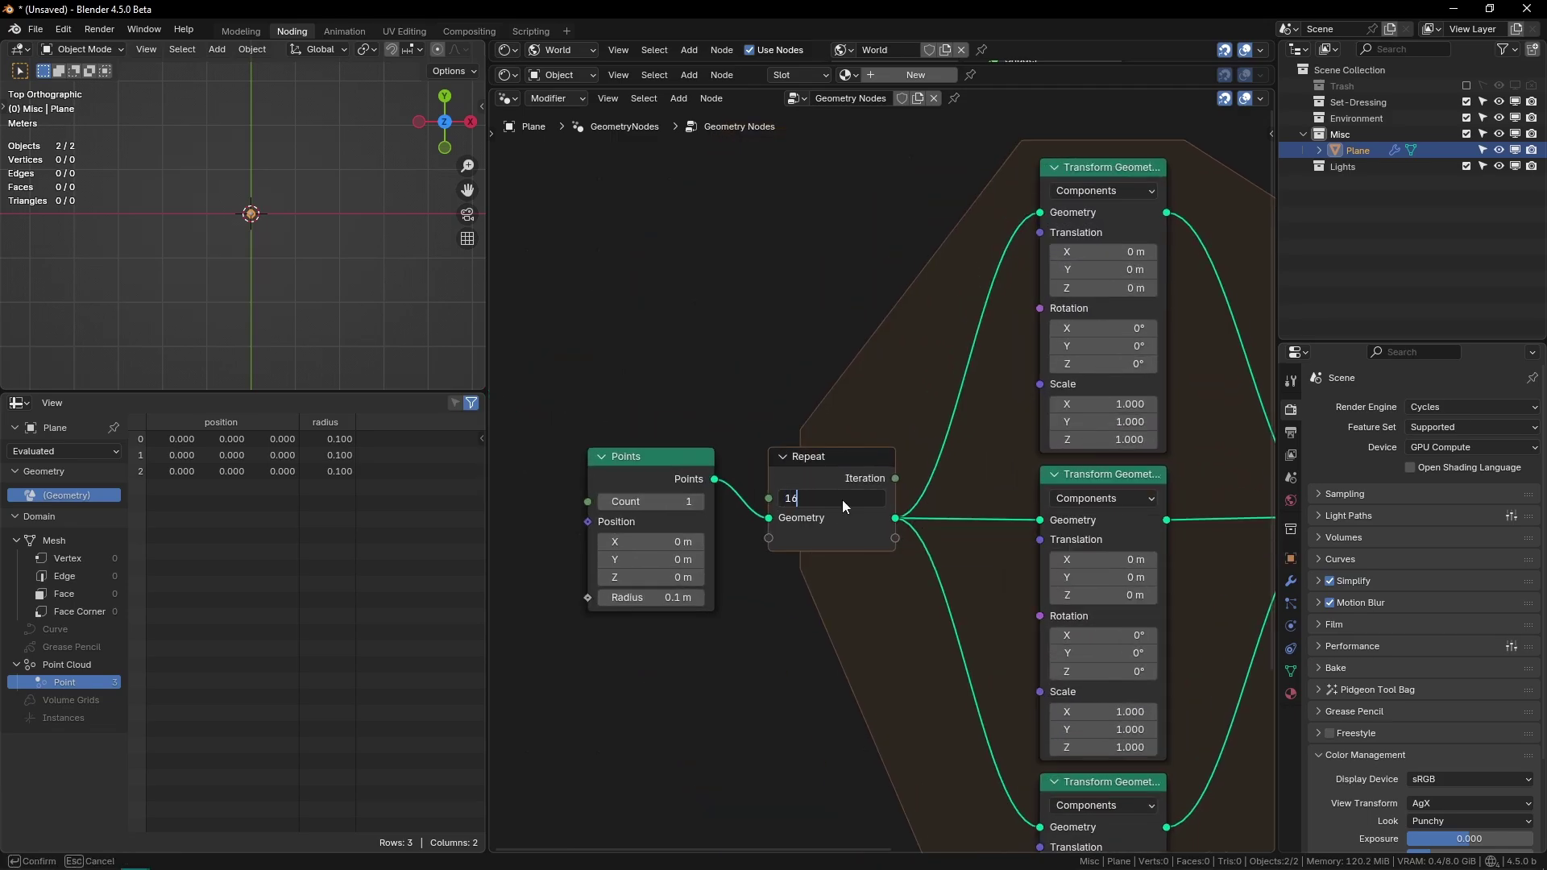
text(16)
key(Return)
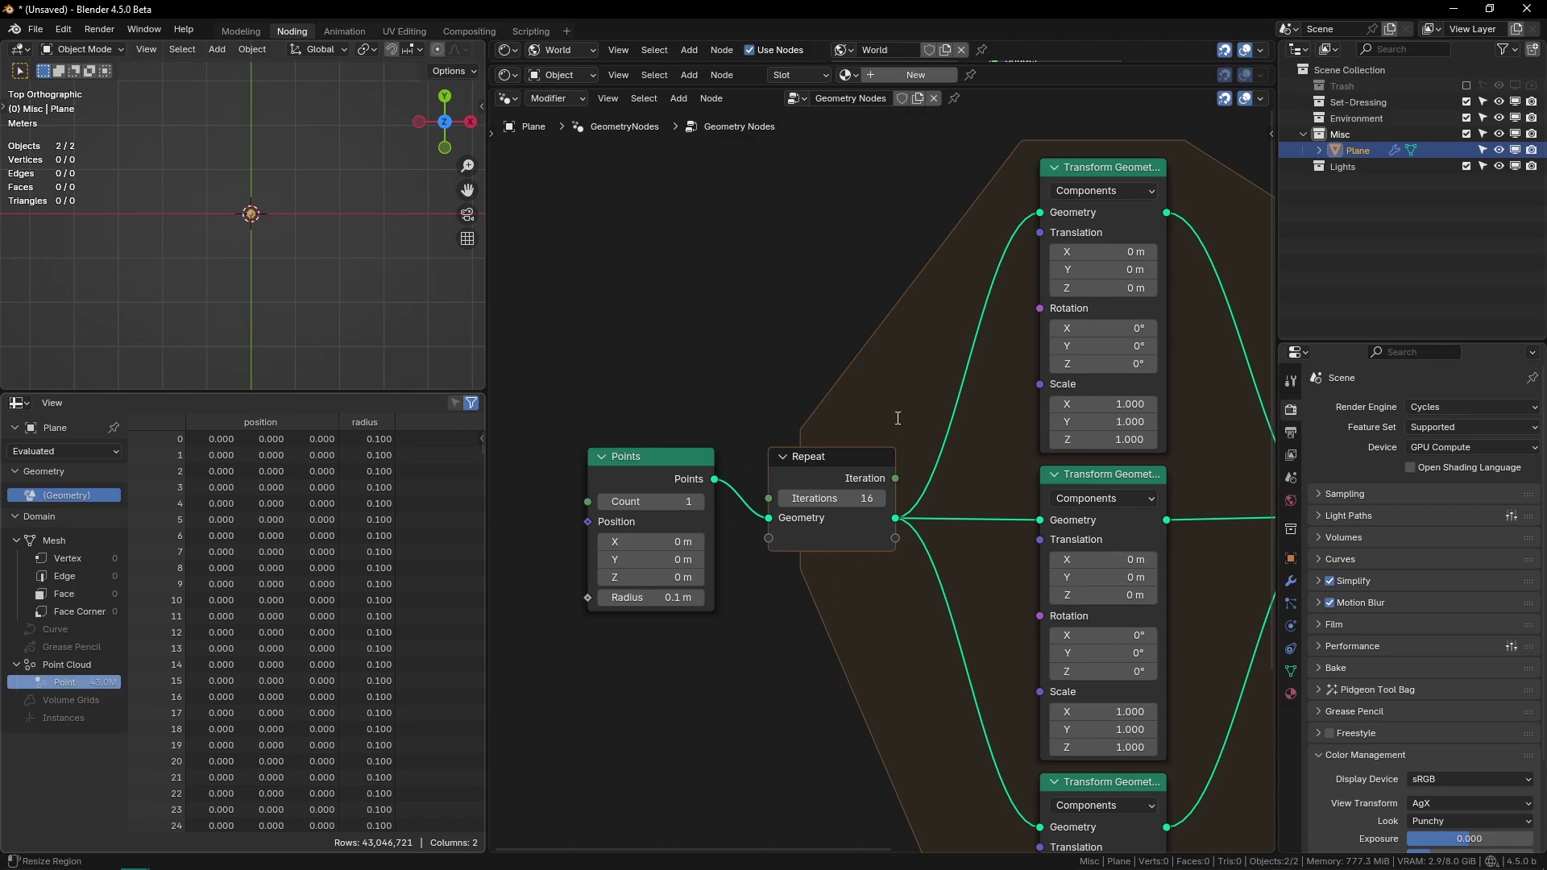
double_click(844, 497)
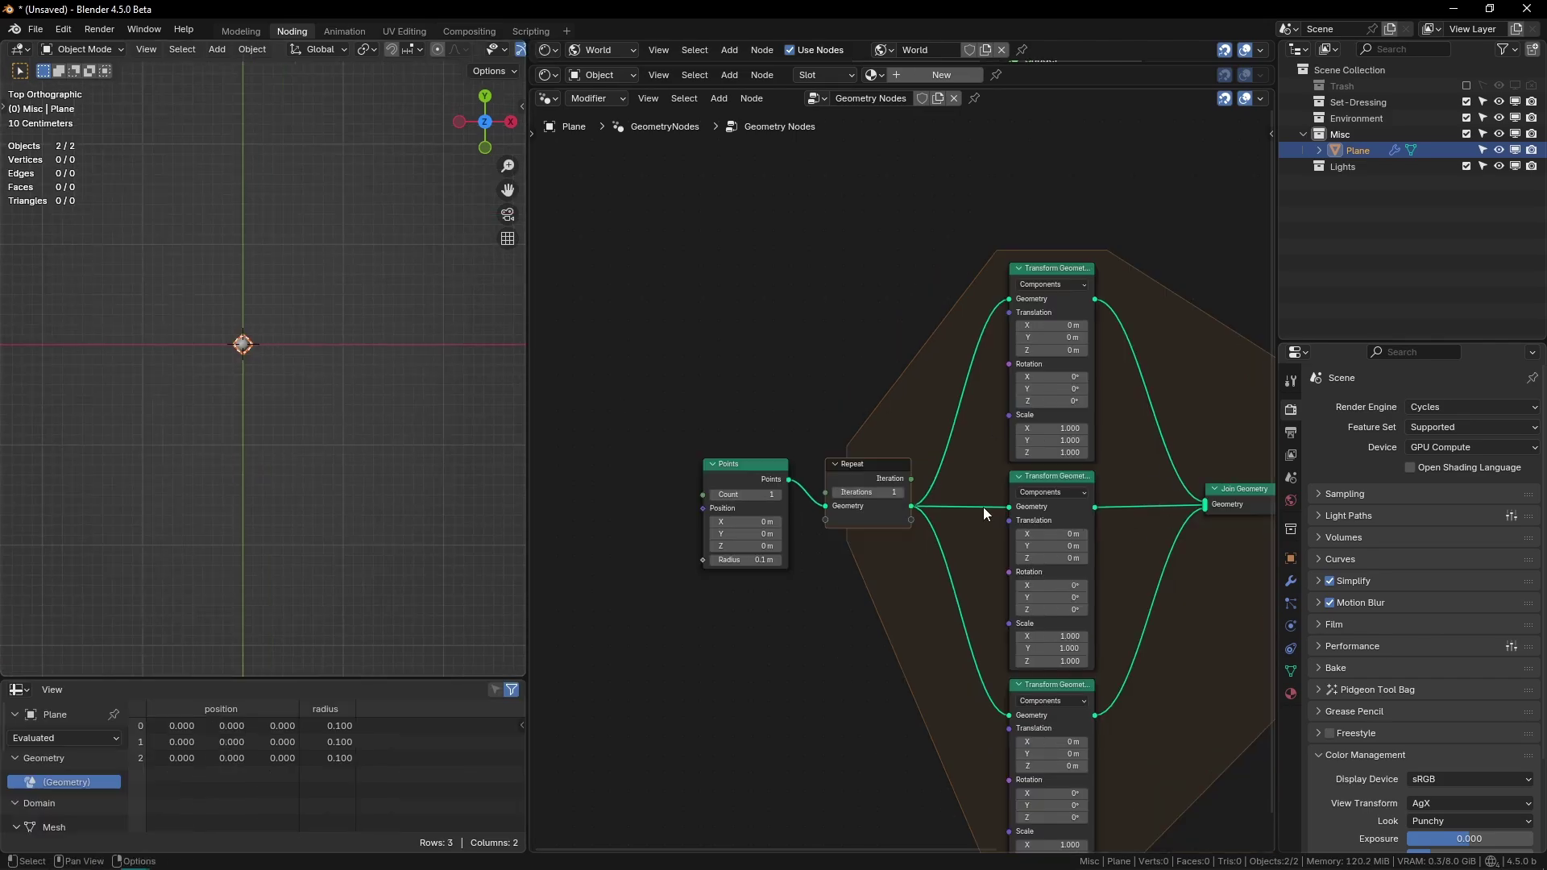
Step: Set the scale of all three Transform Geometry nodes to 0.5 on every axis
middle_drag(1152, 332, 813, 205)
middle_drag(780, 325, 942, 378)
scroll(891, 457, down, 1)
click(941, 375)
scroll(830, 230, up, 3)
middle_drag(683, 500, 699, 409)
drag(856, 287, 855, 315)
text(0.5)
key(Return)
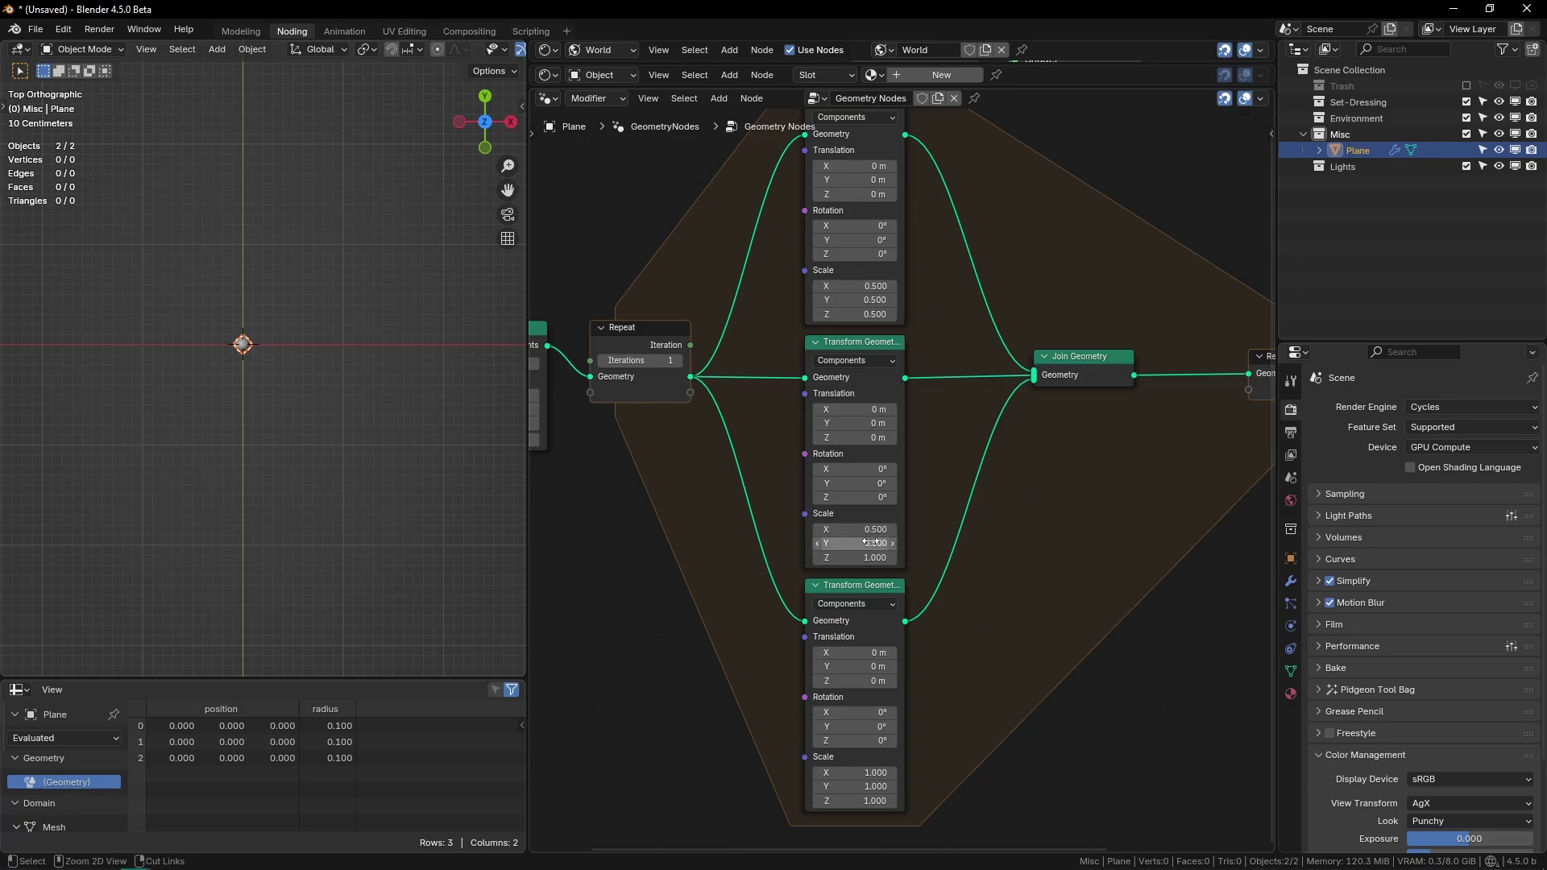
Step: Set the Y translation of the uppermost Transform Geometry node to 0.36 m
click(900, 349)
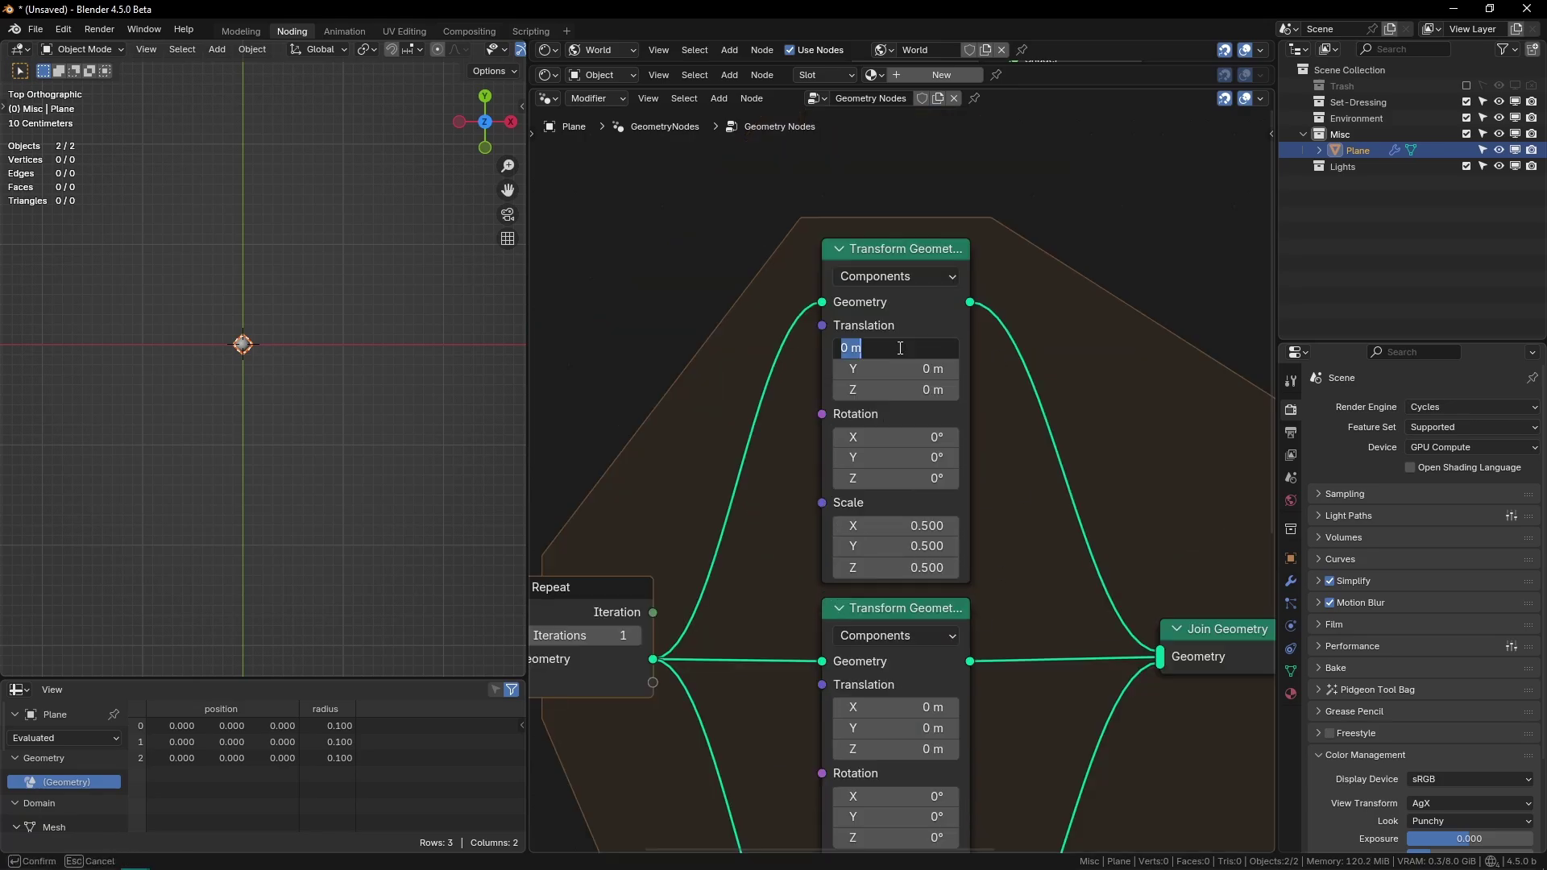
key(Tab)
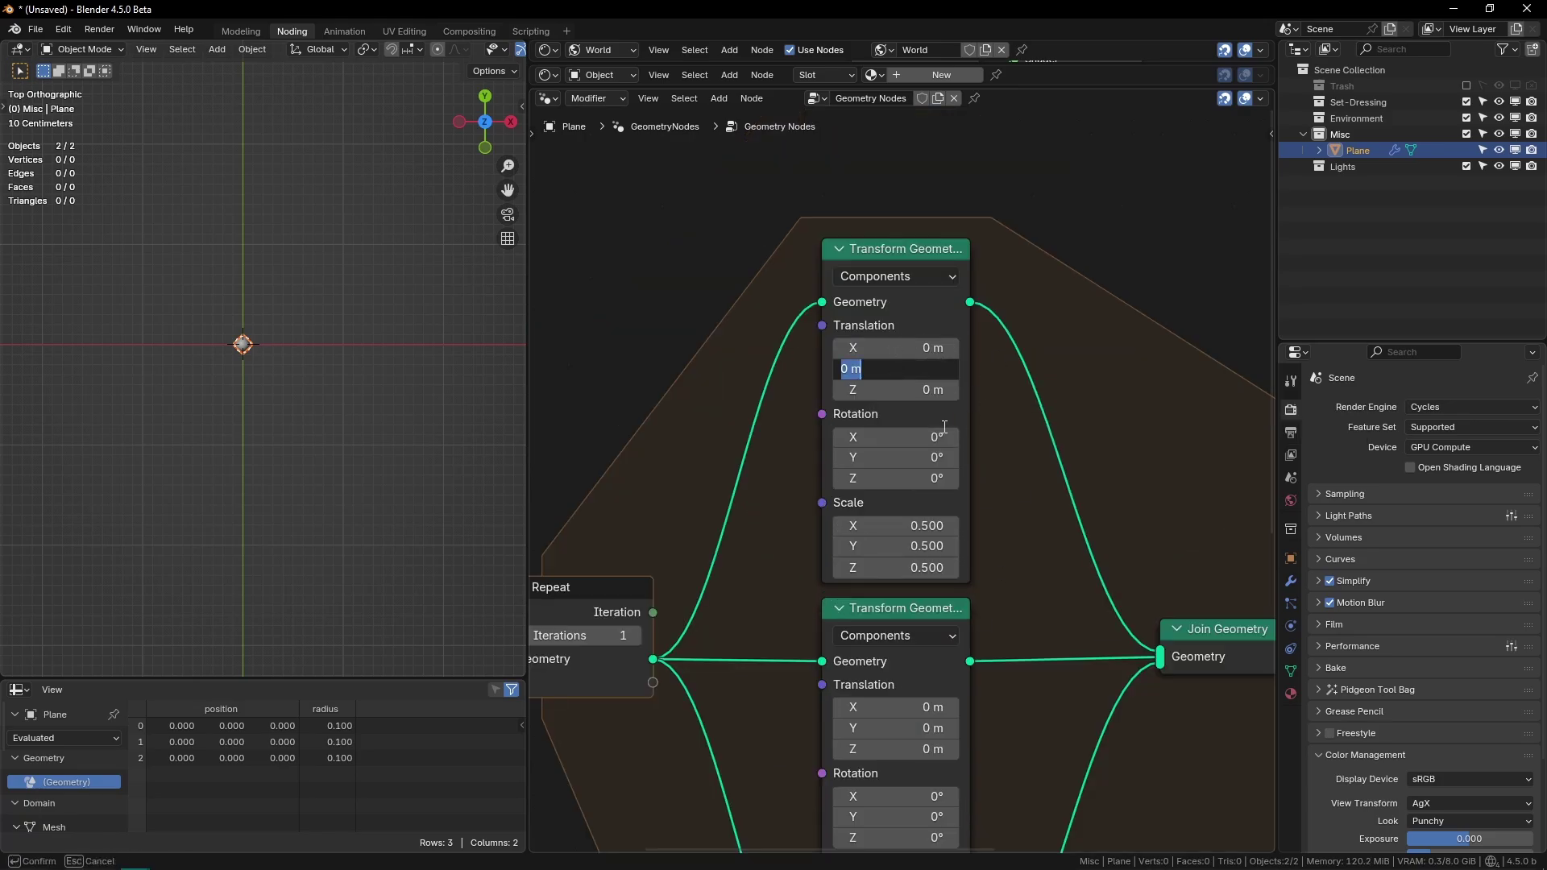
text(.36)
key(Return)
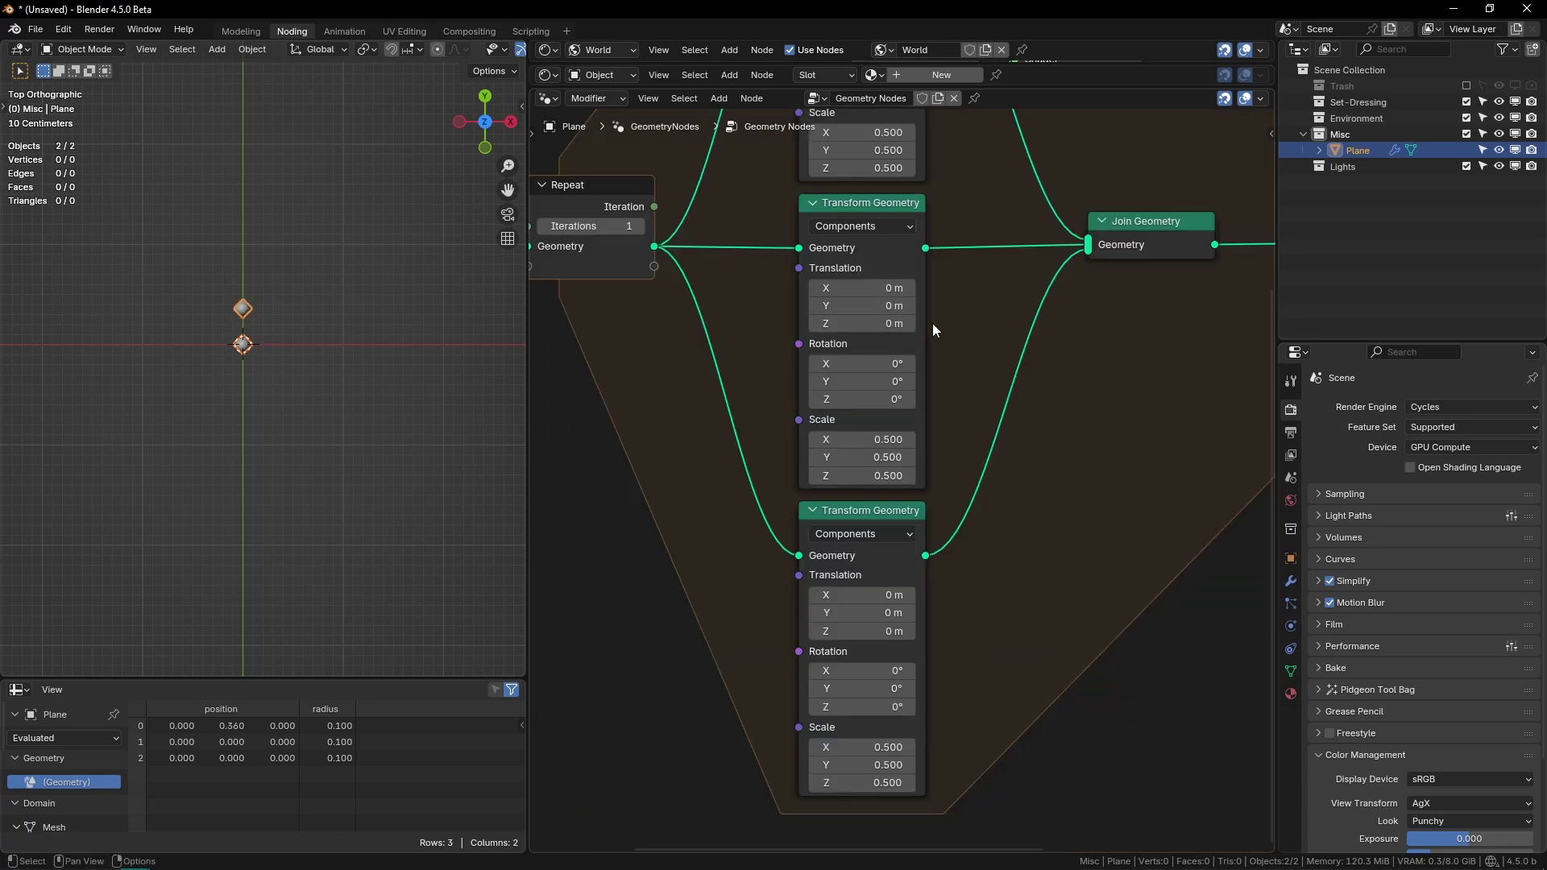
Step: Set the middle Transform Geometry node's translation to 0.5 m in X and -0.5 m in Y
middle_drag(896, 292, 906, 351)
scroll(896, 334, up, 2)
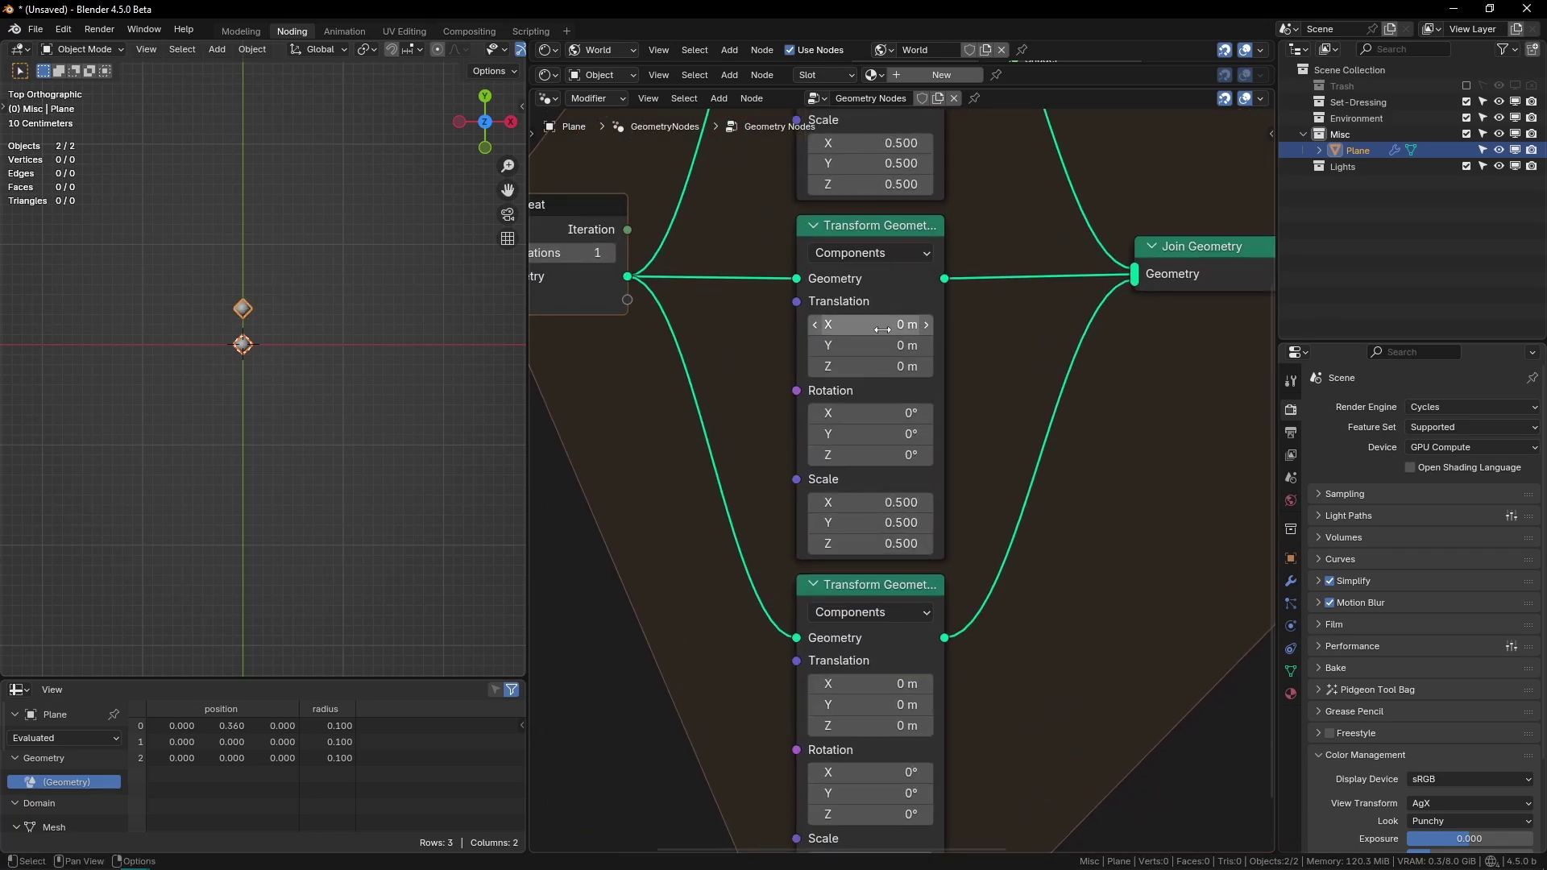
click(883, 324)
key(Tab)
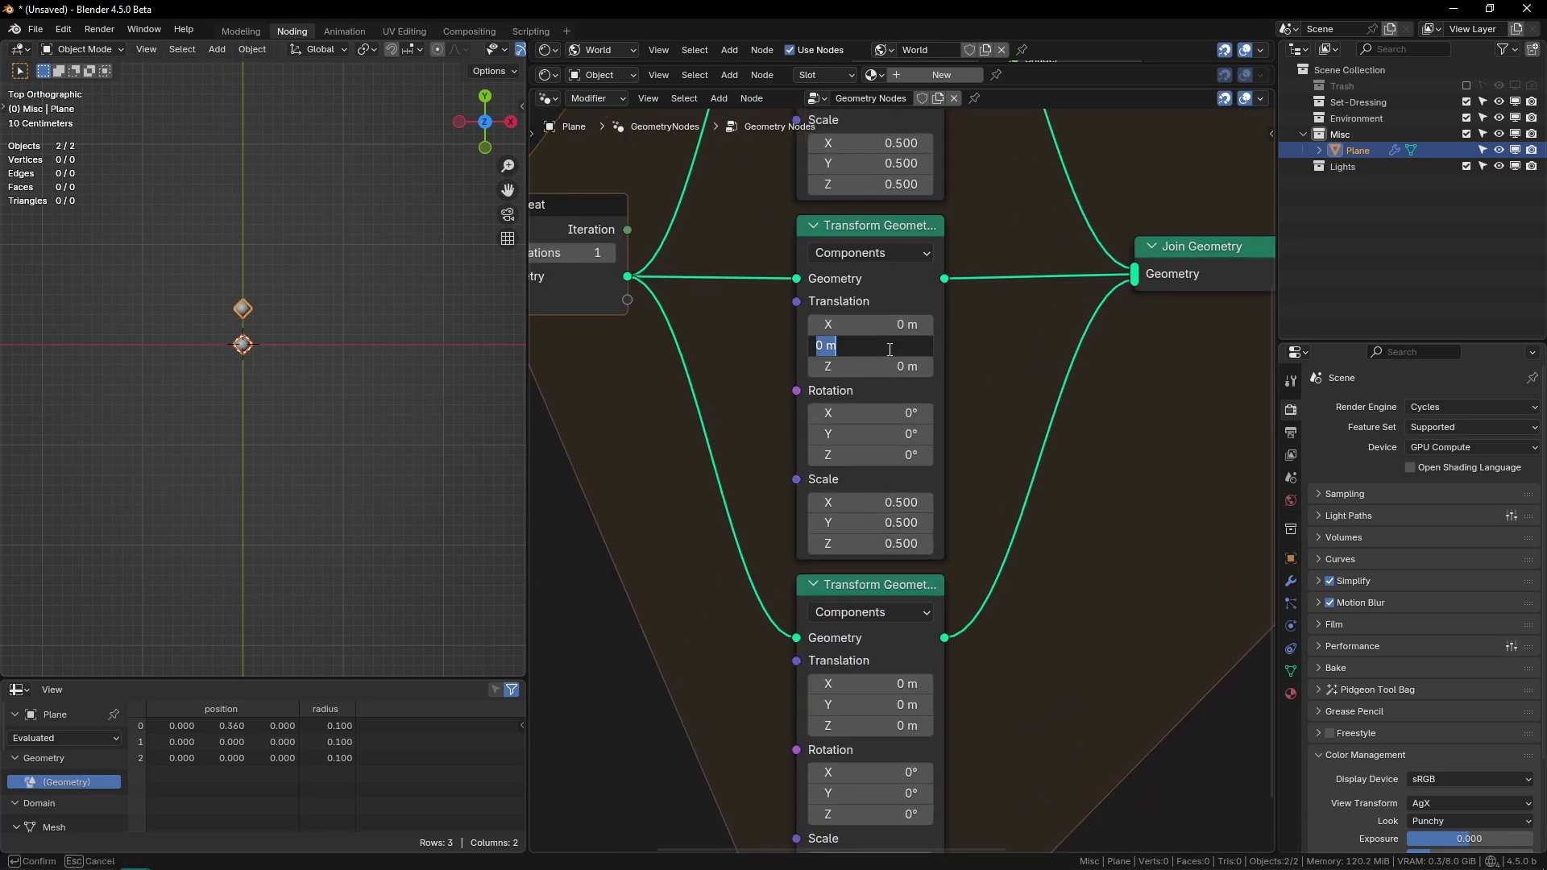
text(-.5)
key(Return)
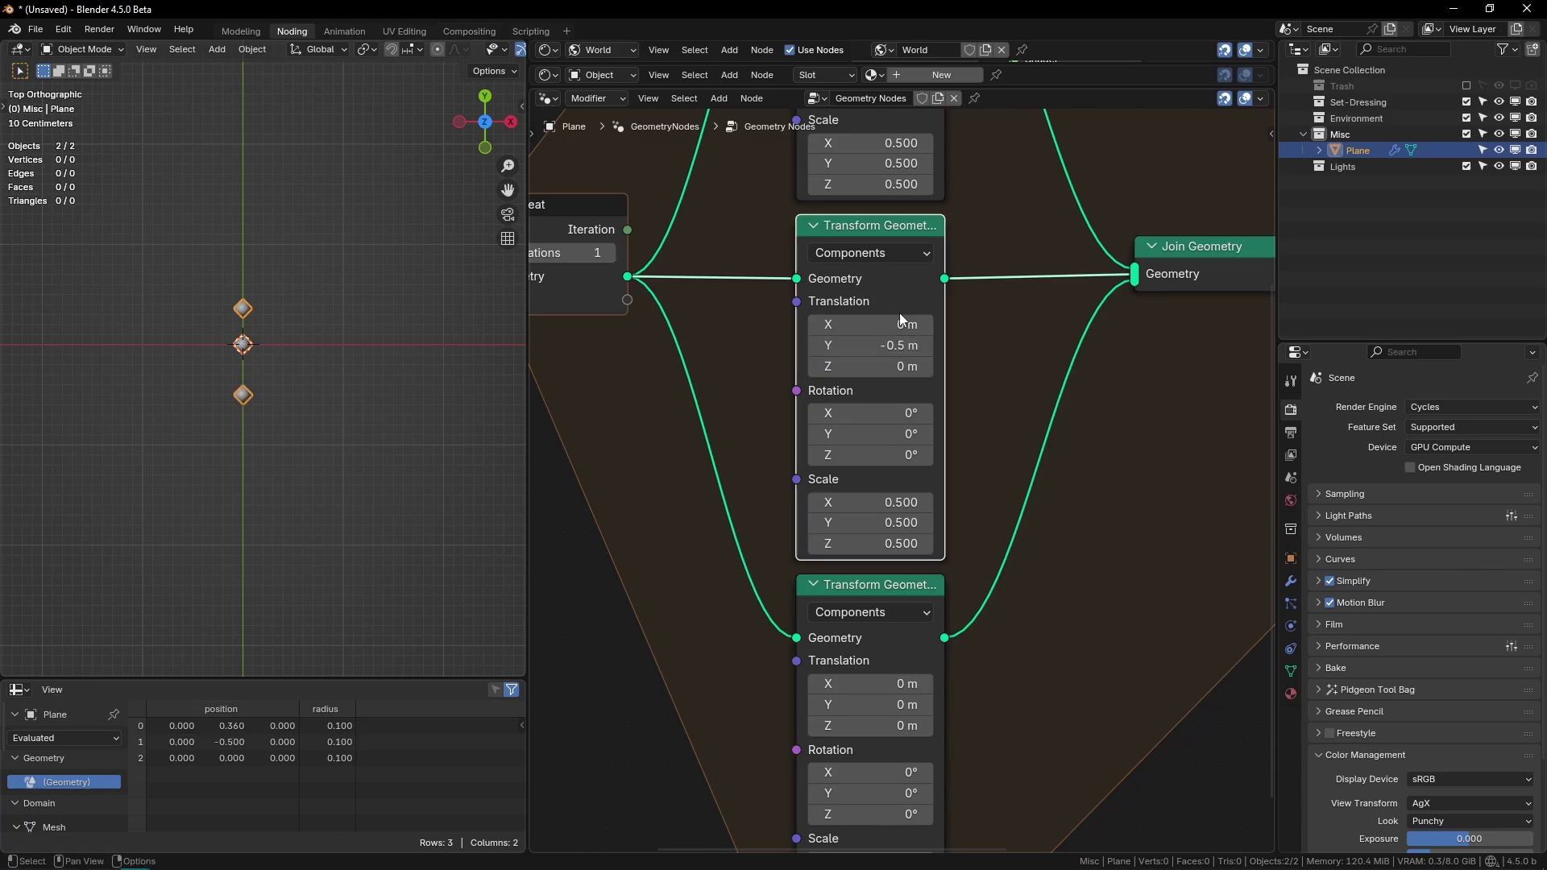
click(897, 323)
text(.5)
key(Return)
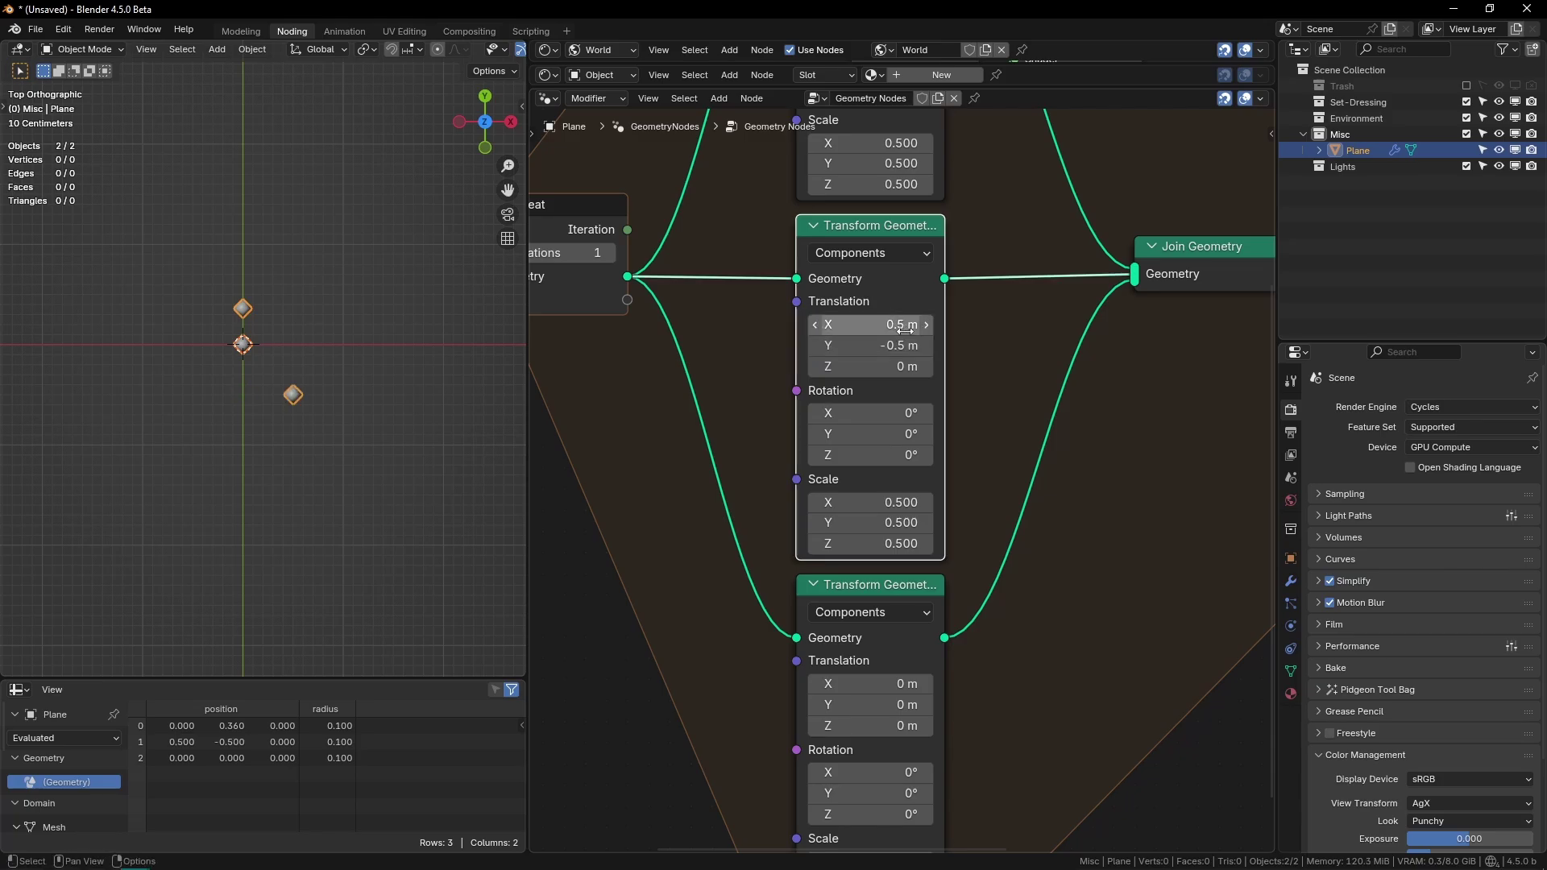
Step: Set the Y translation of the lowest Transform Geometry node to -0.5 m
middle_drag(867, 704, 813, 378)
click(814, 379)
text(-.5)
key(Return)
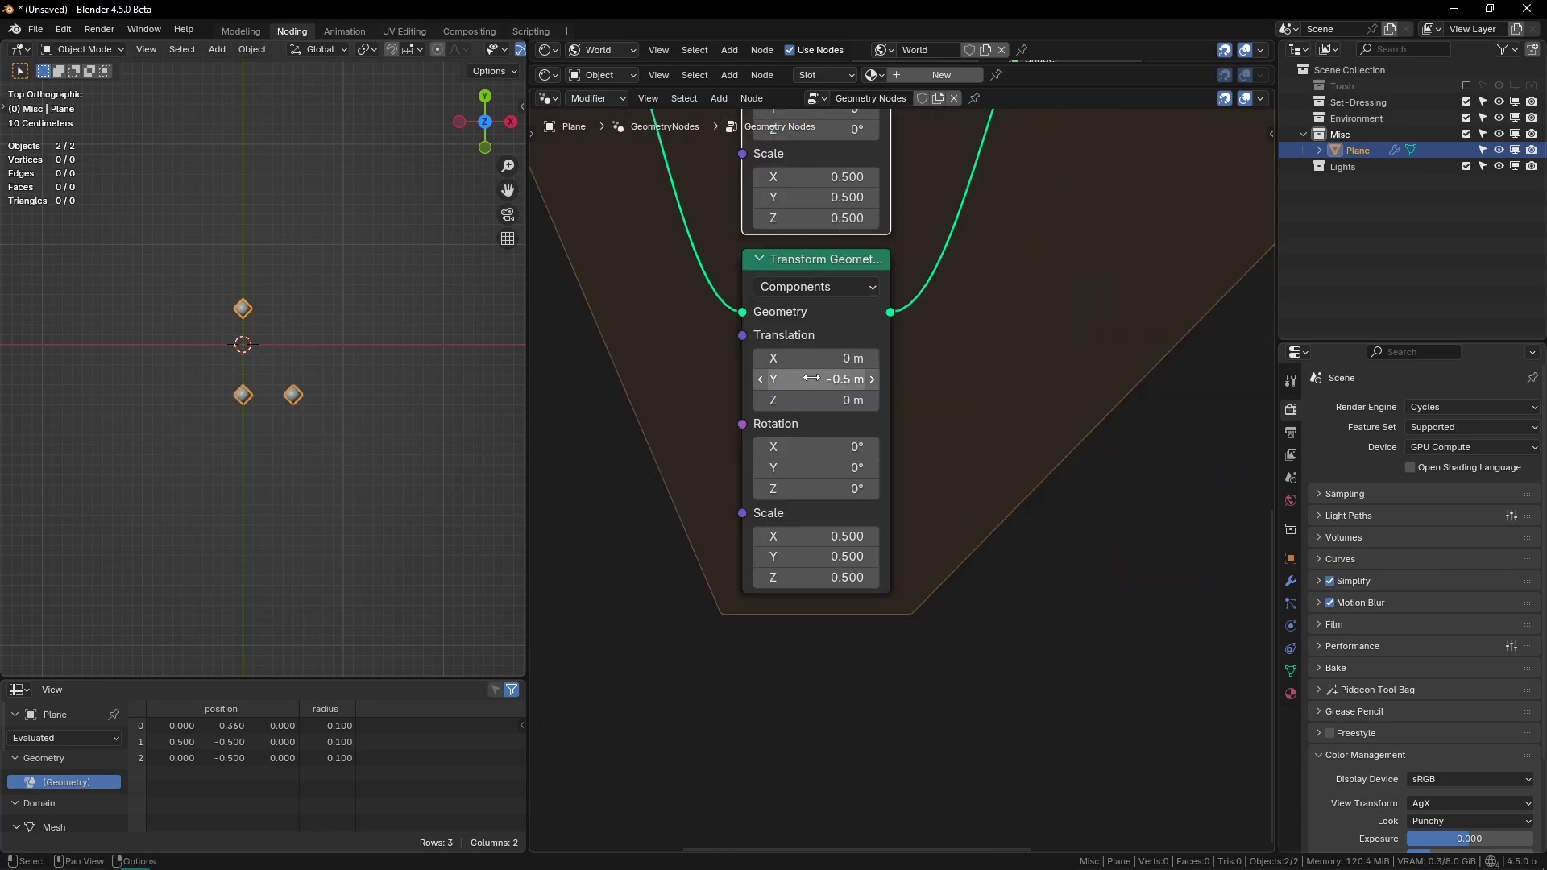
Step: Set the X translation of the lowest Transform Geometry node to -0.5 m
click(812, 355)
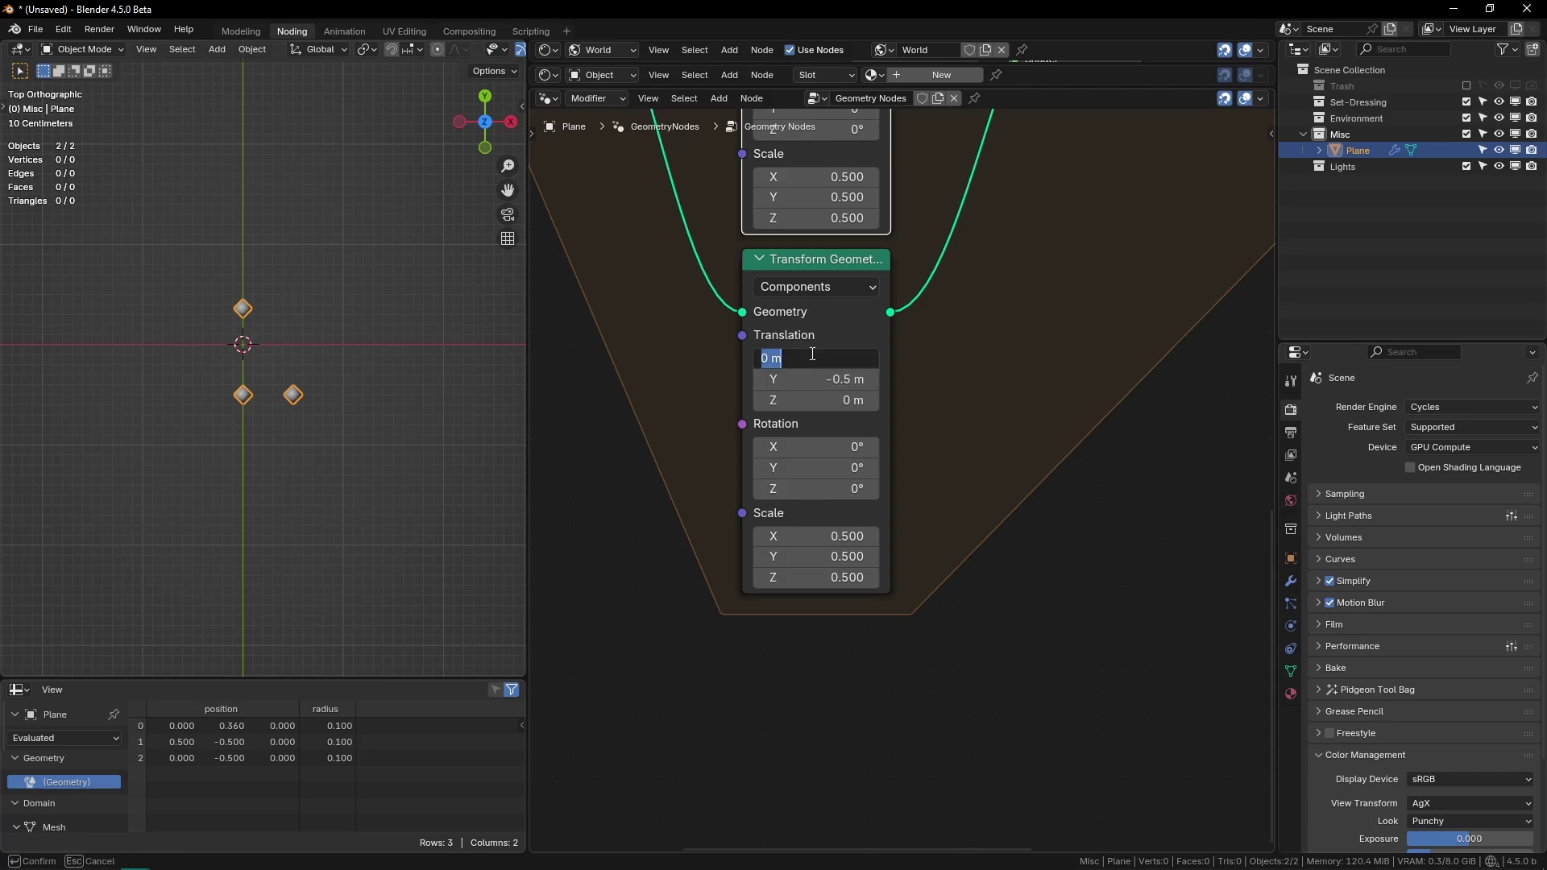
text(5)
key(Return)
scroll(162, 392, up, 3)
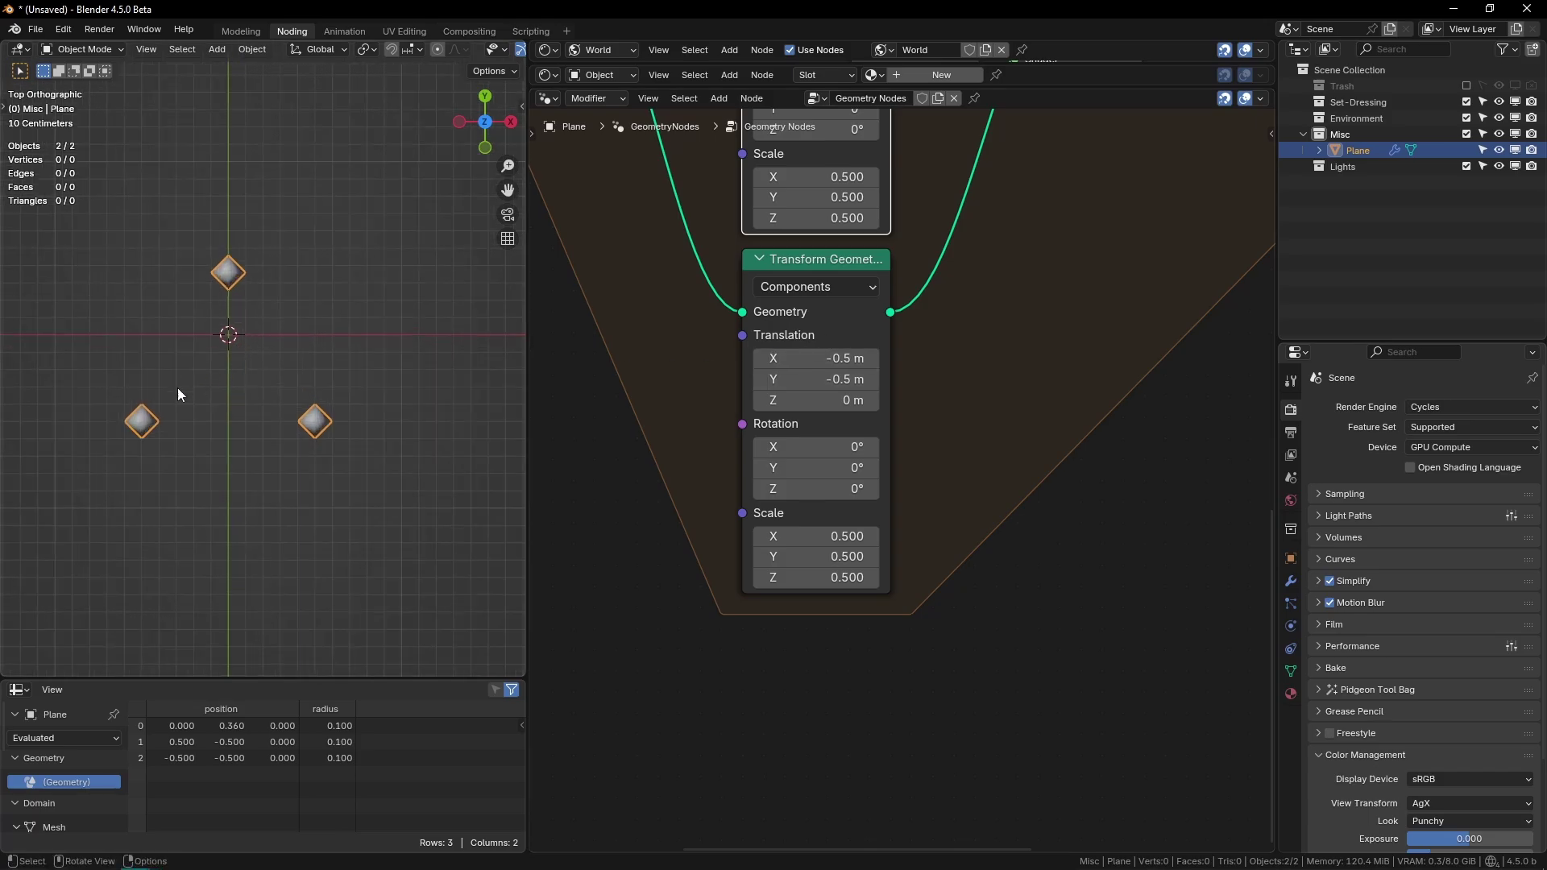
Step: Raise the Repeat zone's iterations to 5
scroll(689, 196, down, 3)
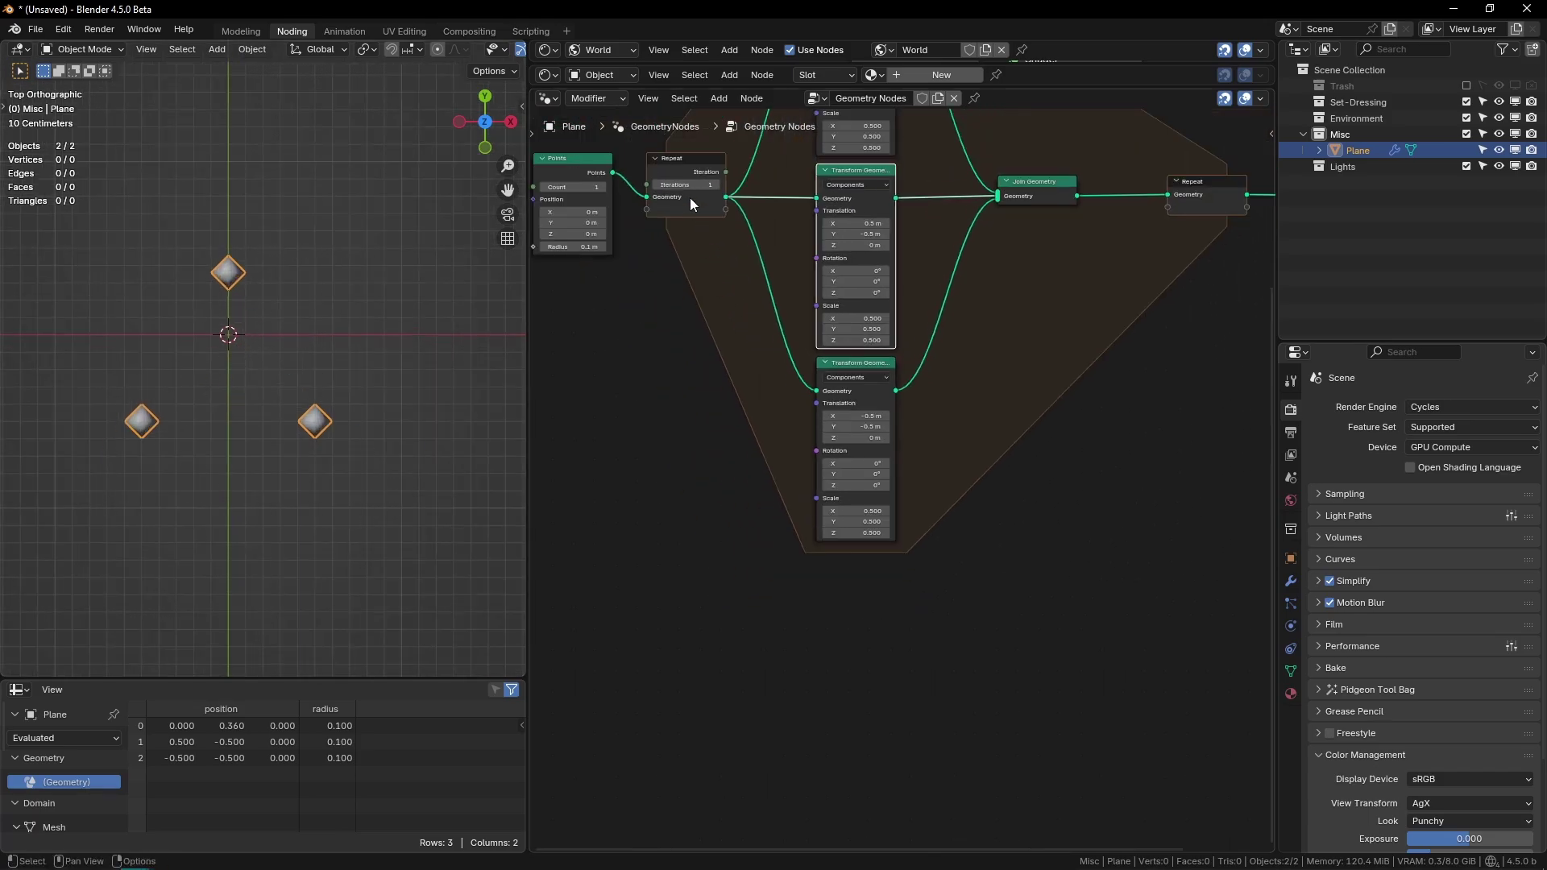
scroll(761, 418, up, 3)
click(716, 424)
click(716, 423)
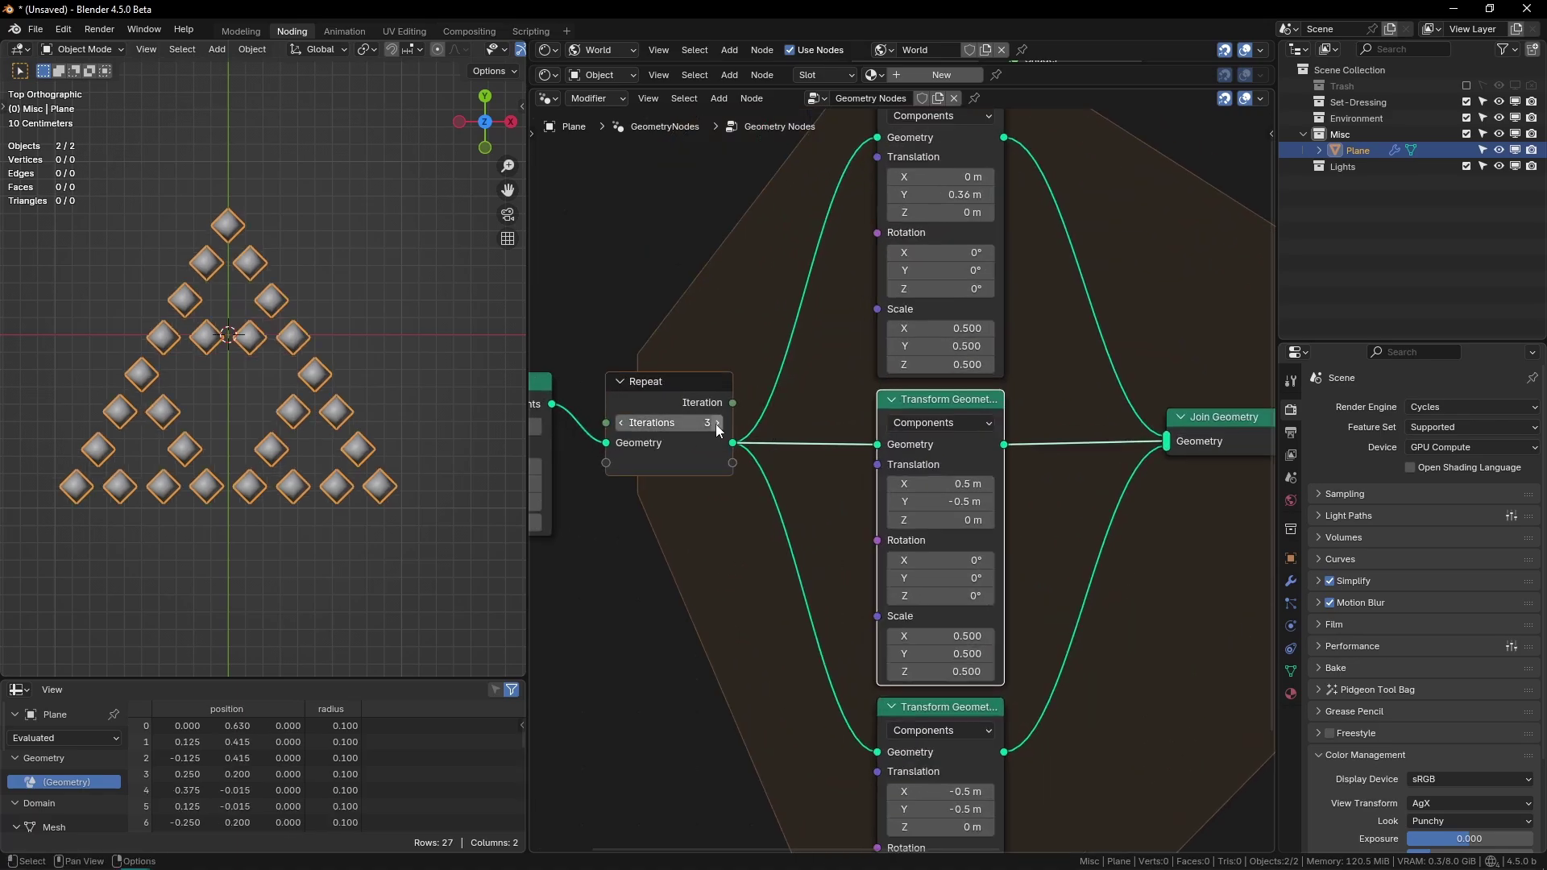
click(716, 424)
click(716, 423)
Step: Insert a Set Point Radius node between the Repeat zone's output and Group Output, with a radius of 0.01 m
scroll(838, 442, down, 4)
middle_drag(1091, 473, 916, 452)
key(ctrl+z)
key(ctrl+z)
key(shift+a)
text(re)
key(BackSpace)
key(BackSpace)
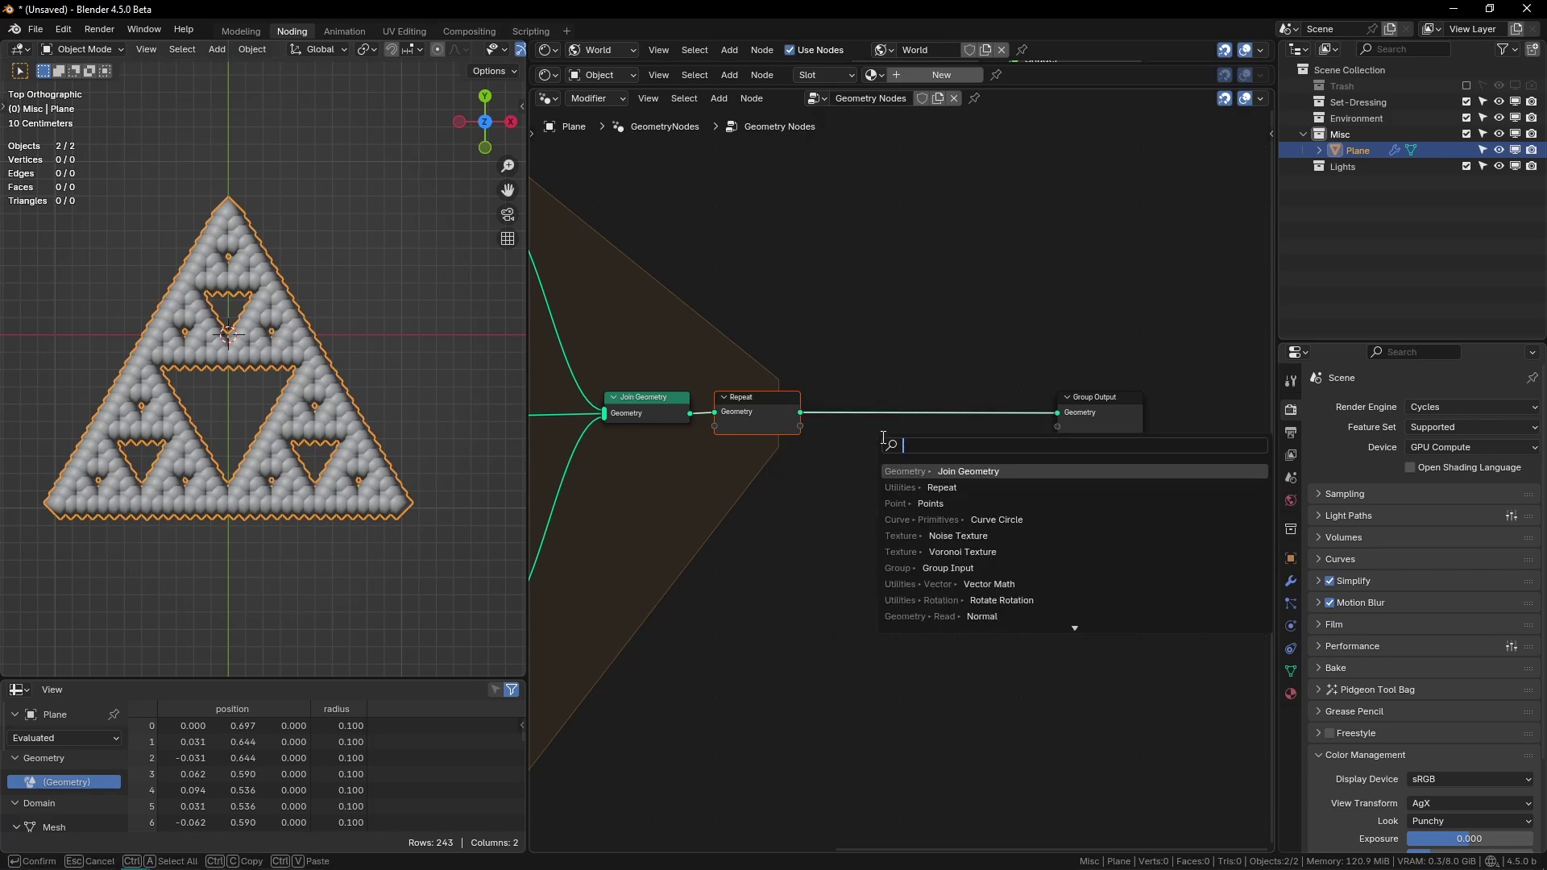
text(set point)
key(Return)
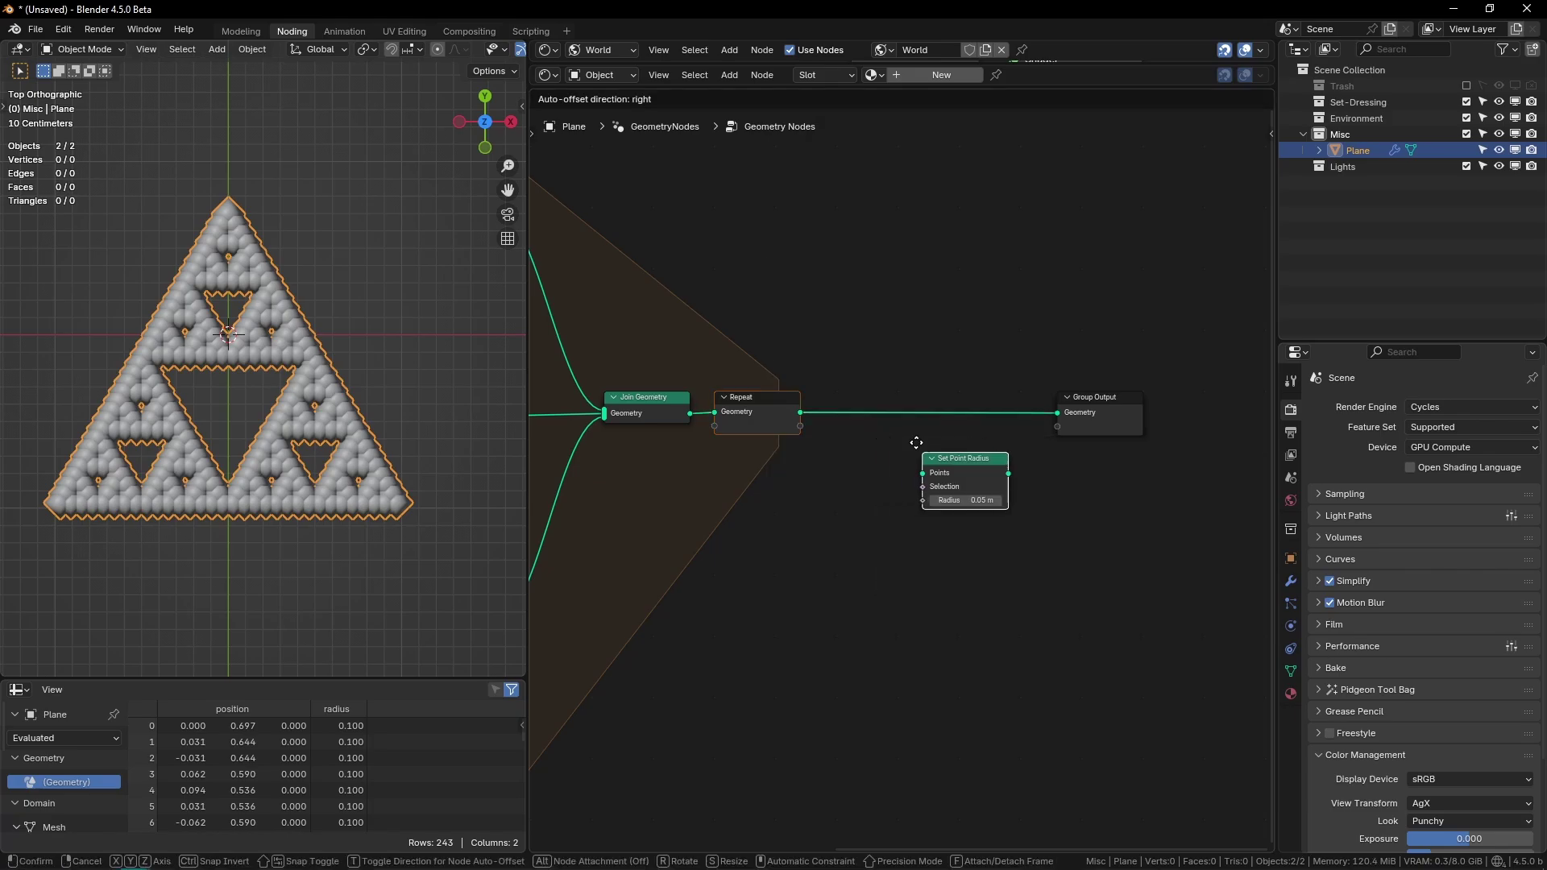
click(818, 385)
drag(870, 427, 838, 427)
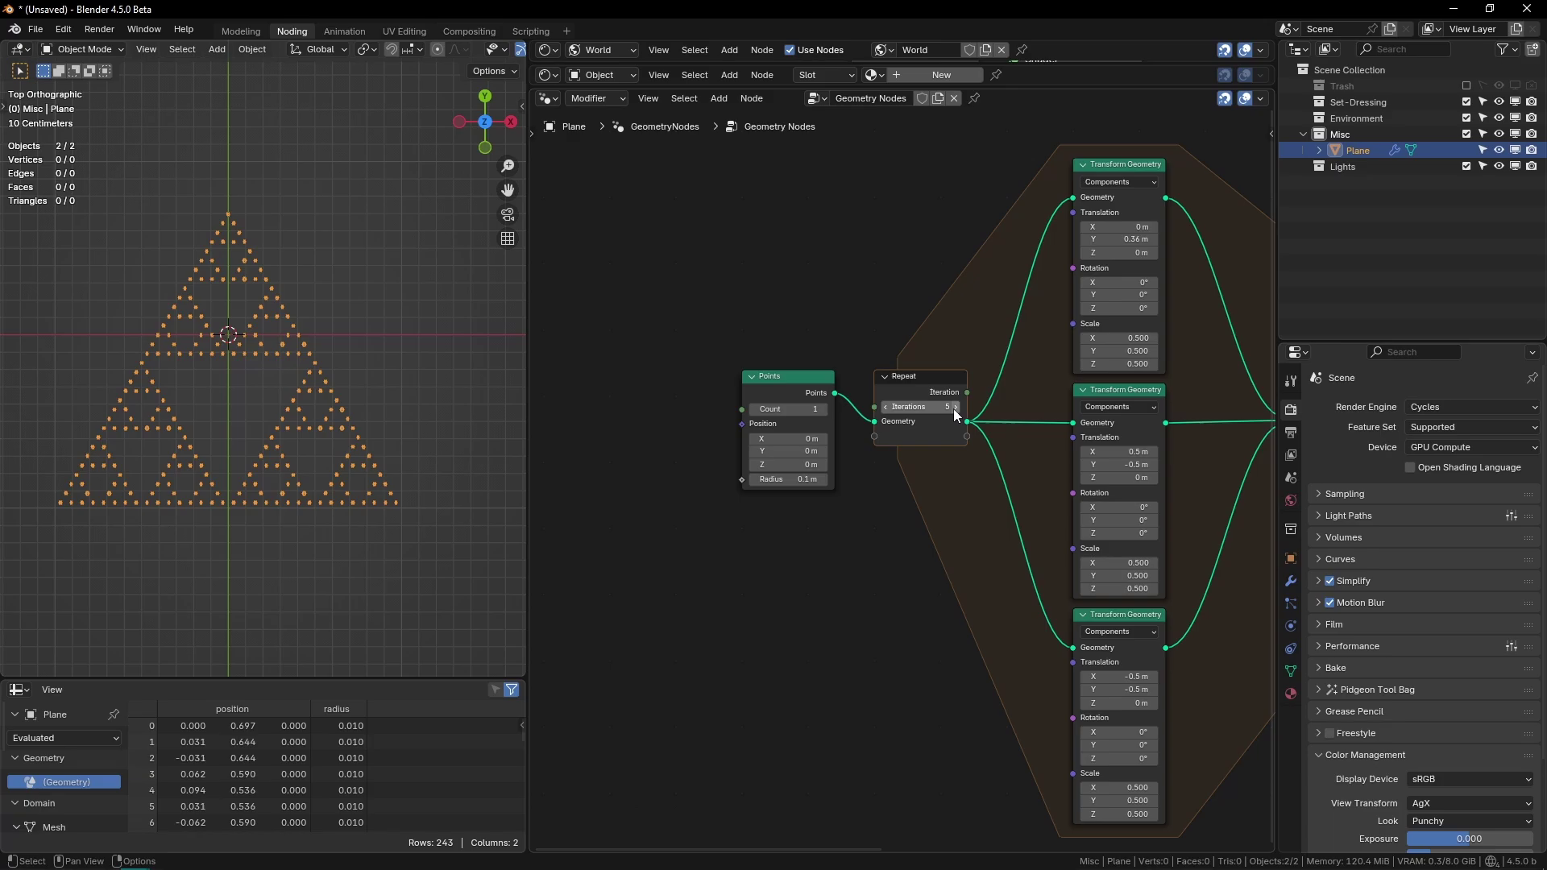
Step: Increase the Repeat zone's iterations to 8
click(955, 409)
click(955, 408)
click(955, 408)
Step: Deselect the fractal and examine its pattern up close in an enlarged viewport, in perspective and from above
click(403, 285)
scroll(323, 313, up, 4)
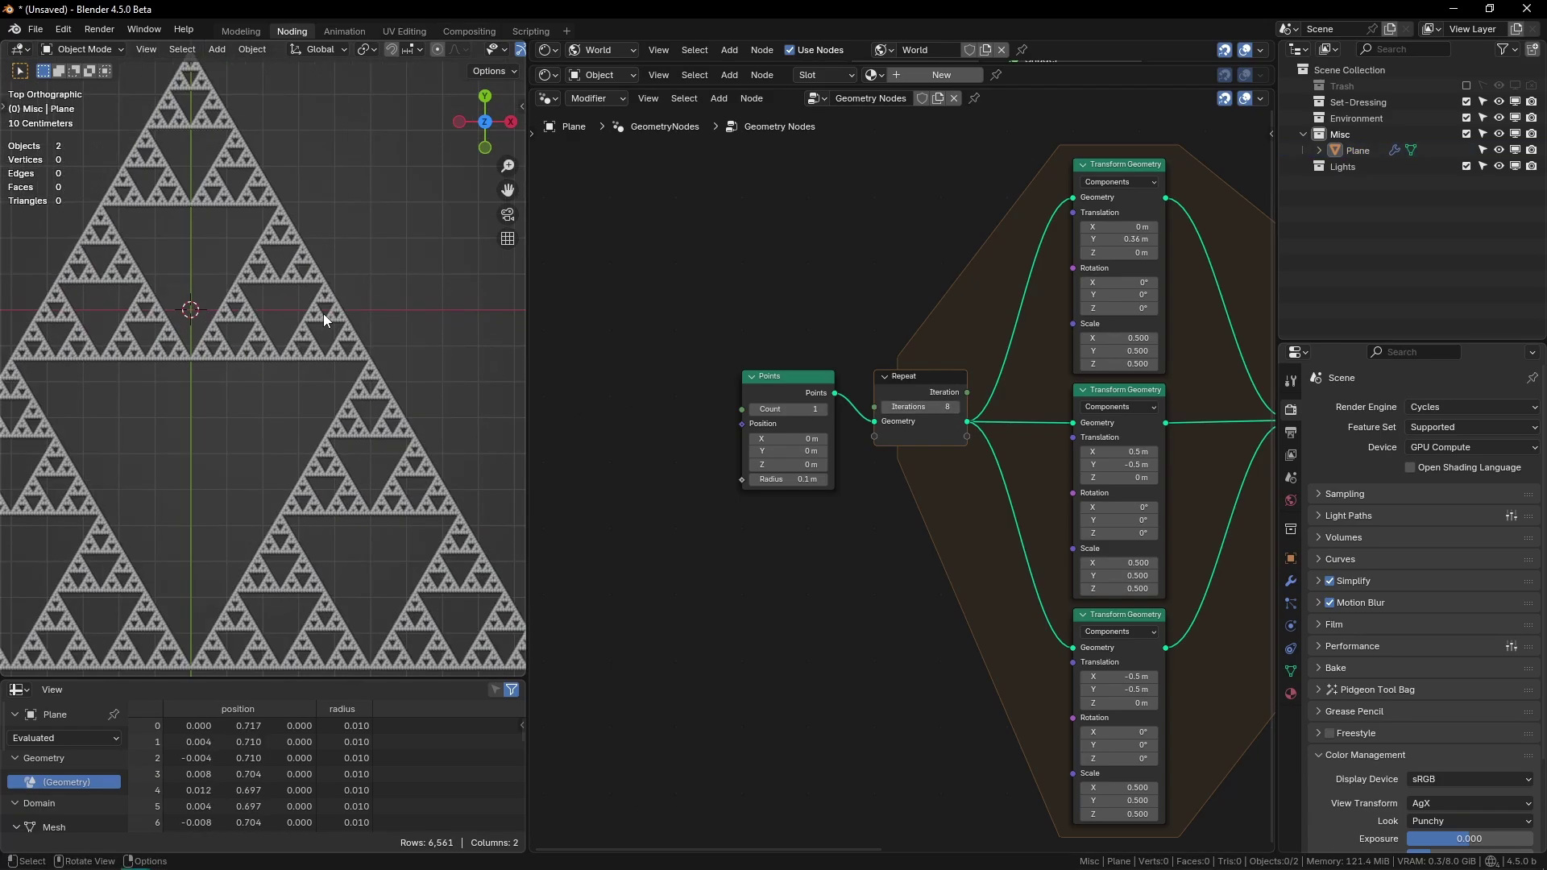
scroll(213, 339, down, 2)
shift+middle_drag(190, 355, 265, 332)
key(ctrl+space)
scroll(824, 421, down, 3)
middle_drag(825, 421, 770, 335)
scroll(903, 422, up, 5)
middle_drag(901, 418, 902, 403)
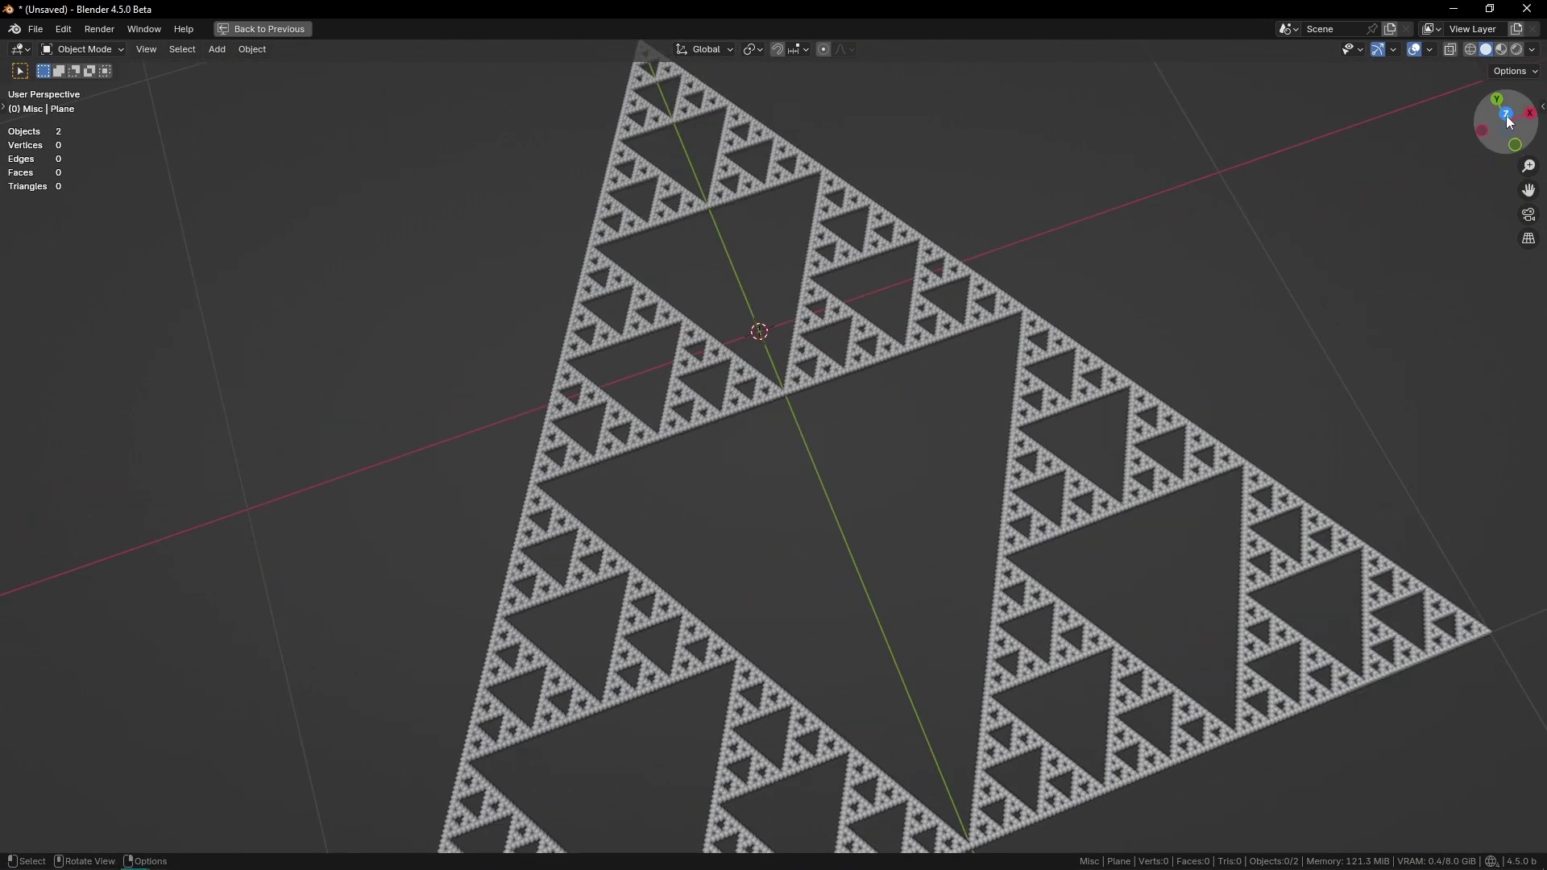
click(1507, 117)
scroll(944, 309, down, 2)
key(ctrl+space)
Step: Move the Join Geometry, Repeat output and Set Point Radius nodes closer to the Transform Geometry nodes in the enlarged node editor
key(ctrl+space)
scroll(1040, 387, down, 7)
middle_drag(1069, 435, 765, 429)
scroll(1091, 256, up, 3)
drag(1091, 266, 1144, 437)
key(g)
click(1104, 435)
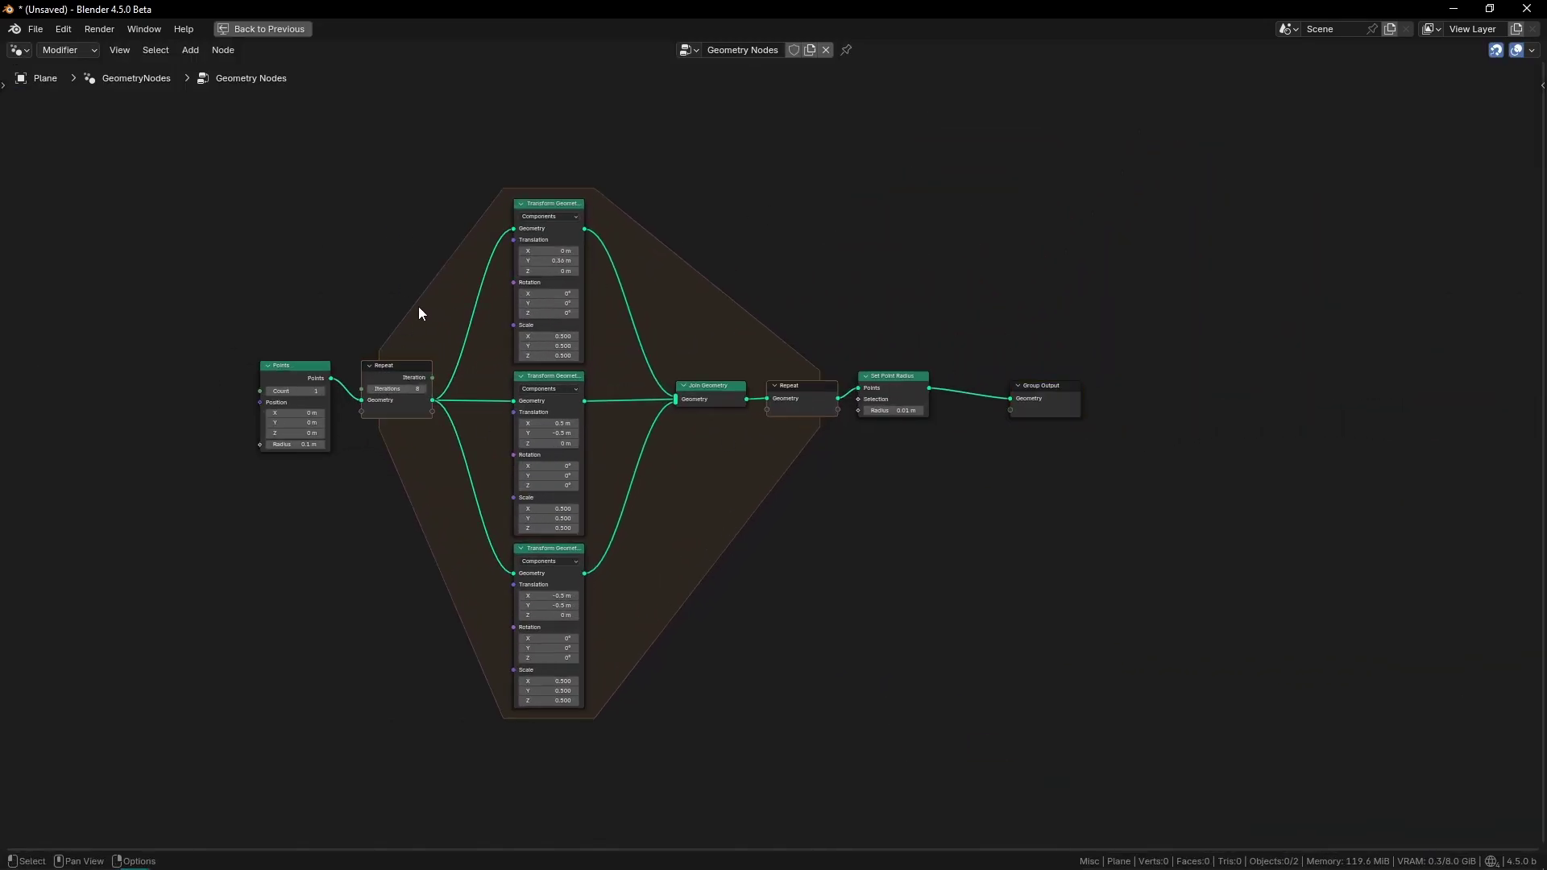
middle_drag(421, 306, 556, 309)
drag(778, 322, 1071, 493)
key(g)
key(x)
click(1055, 485)
Step: Place Group Output beside the Set Point Radius node and line both up with the Repeat output node
drag(1108, 330, 1272, 481)
key(g)
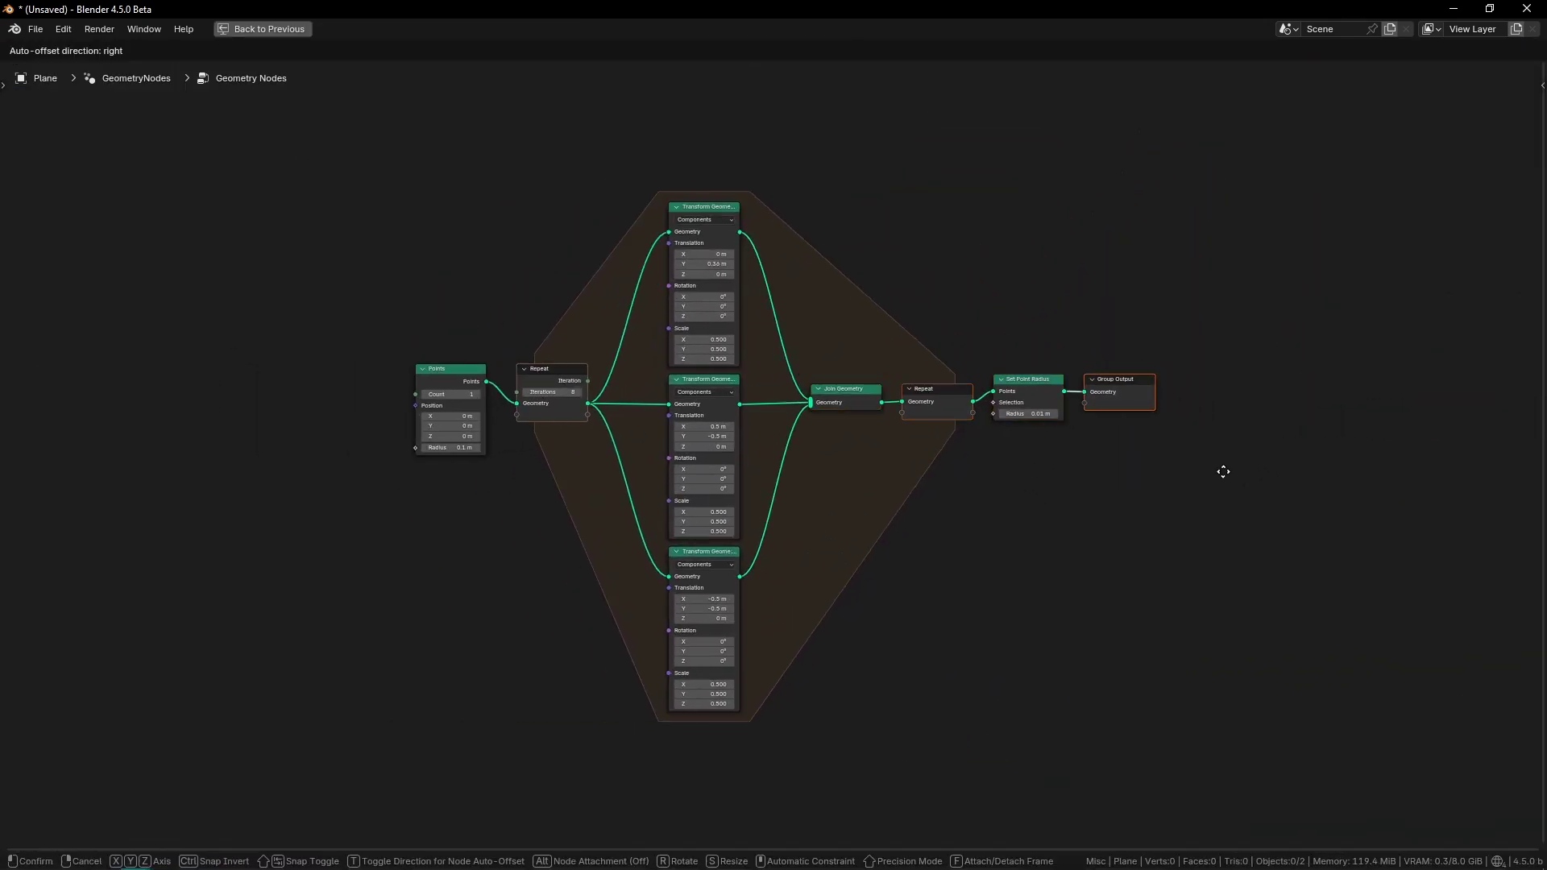
click(1213, 471)
drag(1044, 359, 1208, 488)
key(g)
click(1214, 506)
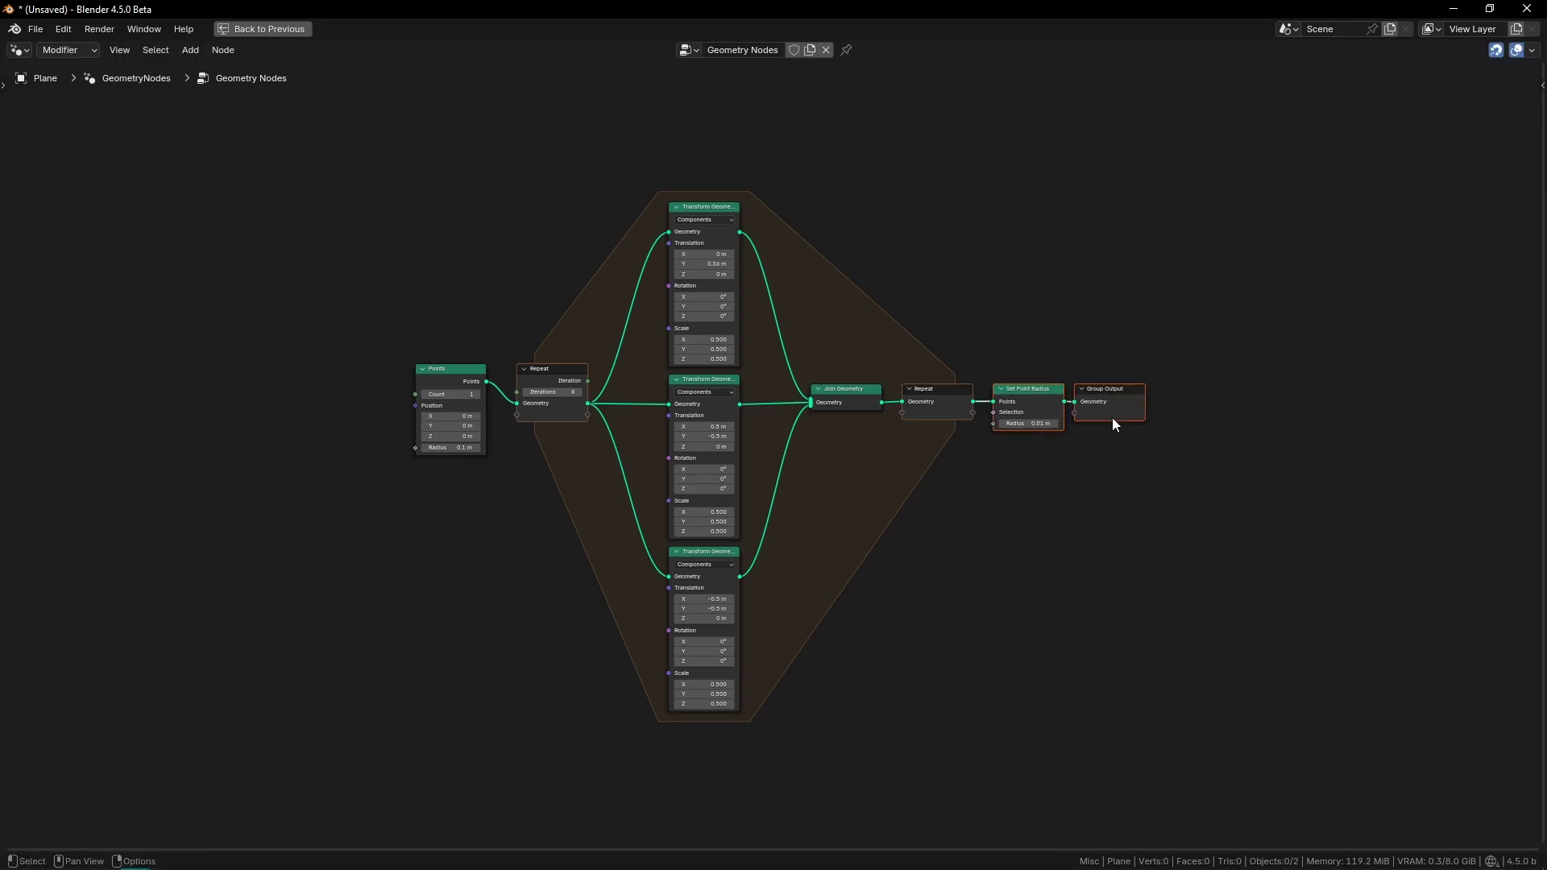
click(1065, 510)
key(ctrl+space)
Step: Set the uppermost Transform Geometry node's X scale to 0.760, X rotation to 63.5° and Z rotation to 52.7°
middle_drag(953, 306, 1024, 296)
scroll(958, 451, up, 2)
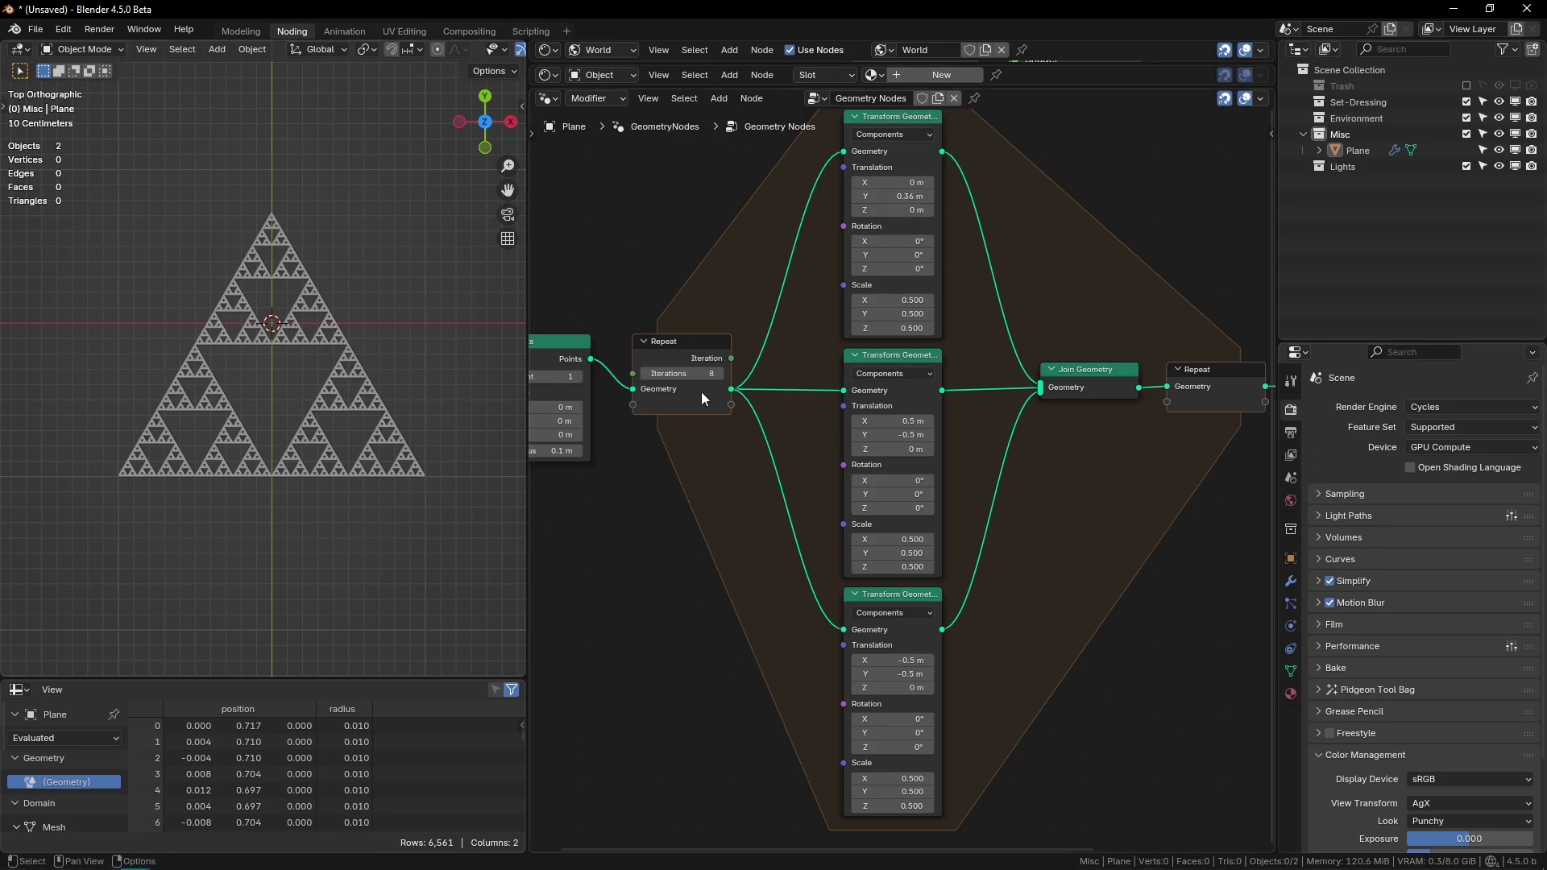
drag(917, 303, 958, 303)
middle_drag(303, 426, 372, 367)
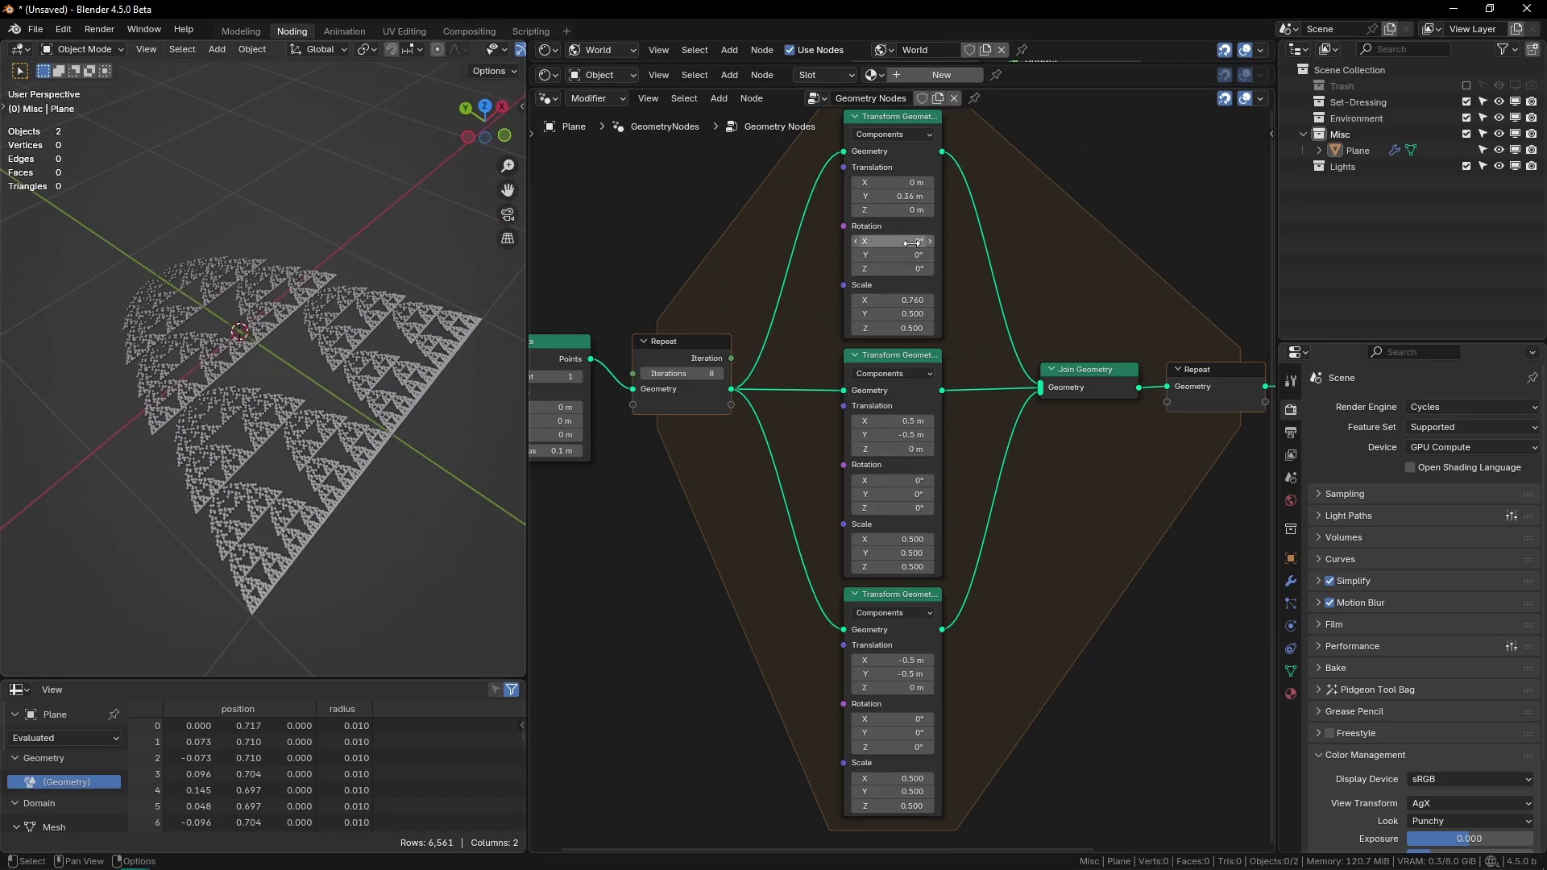
drag(910, 242, 961, 242)
middle_drag(320, 311, 419, 261)
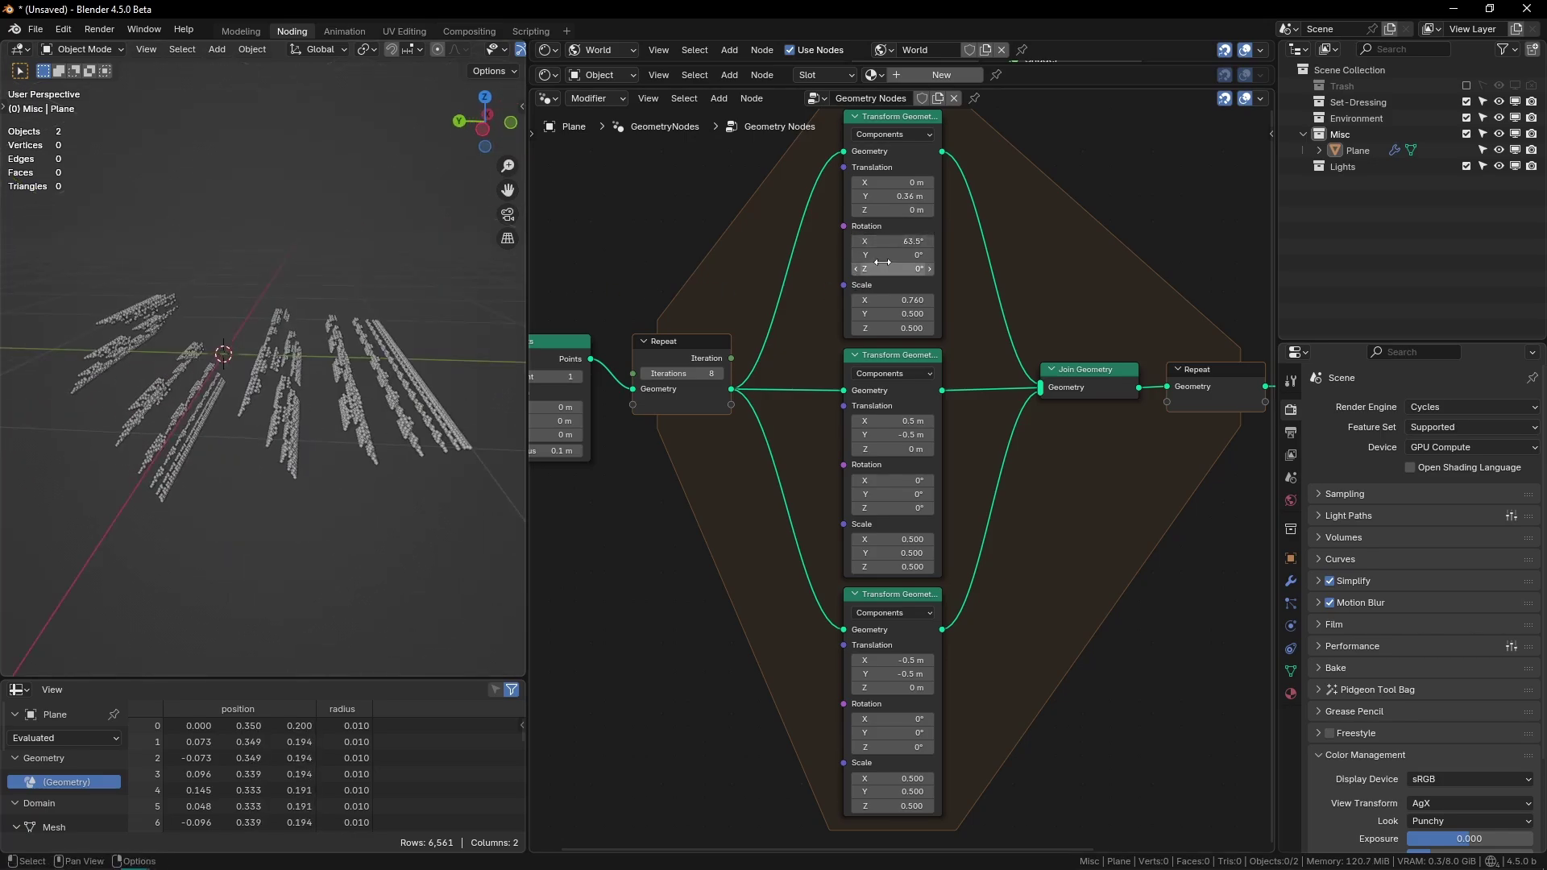
drag(884, 263, 925, 263)
drag(890, 210, 868, 210)
right_click(891, 210)
Step: Set the middle Transform Geometry node's rotation to 56.5°, 76.1° and -66.8°, and raise the Repeat zone's iterations to 11
middle_drag(919, 451, 887, 352)
drag(879, 381, 789, 408)
click(689, 275)
click(689, 275)
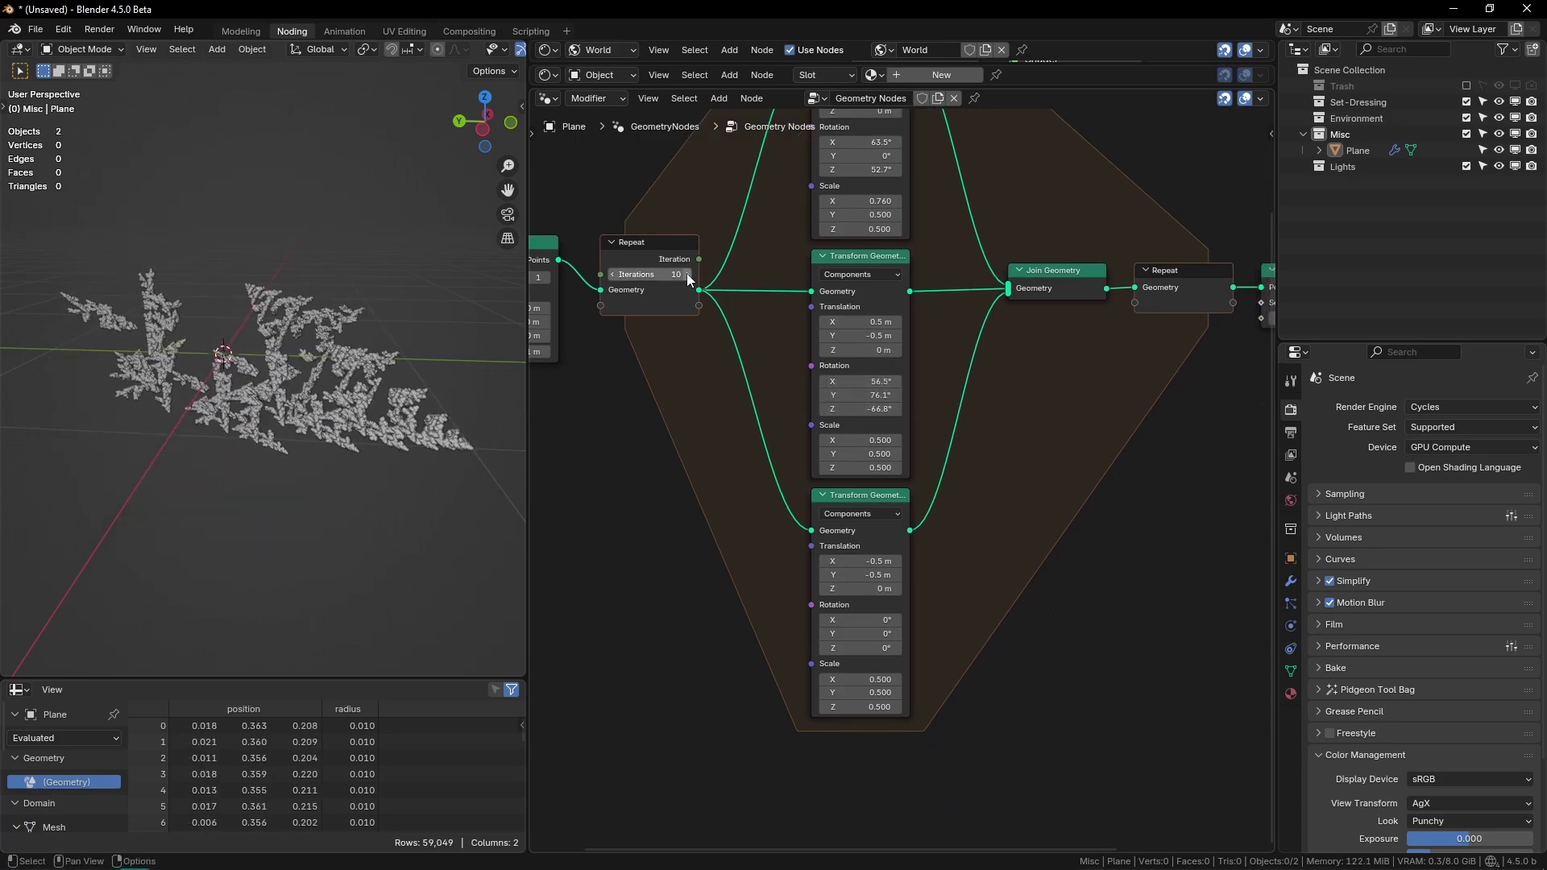
click(689, 276)
middle_drag(153, 373, 476, 420)
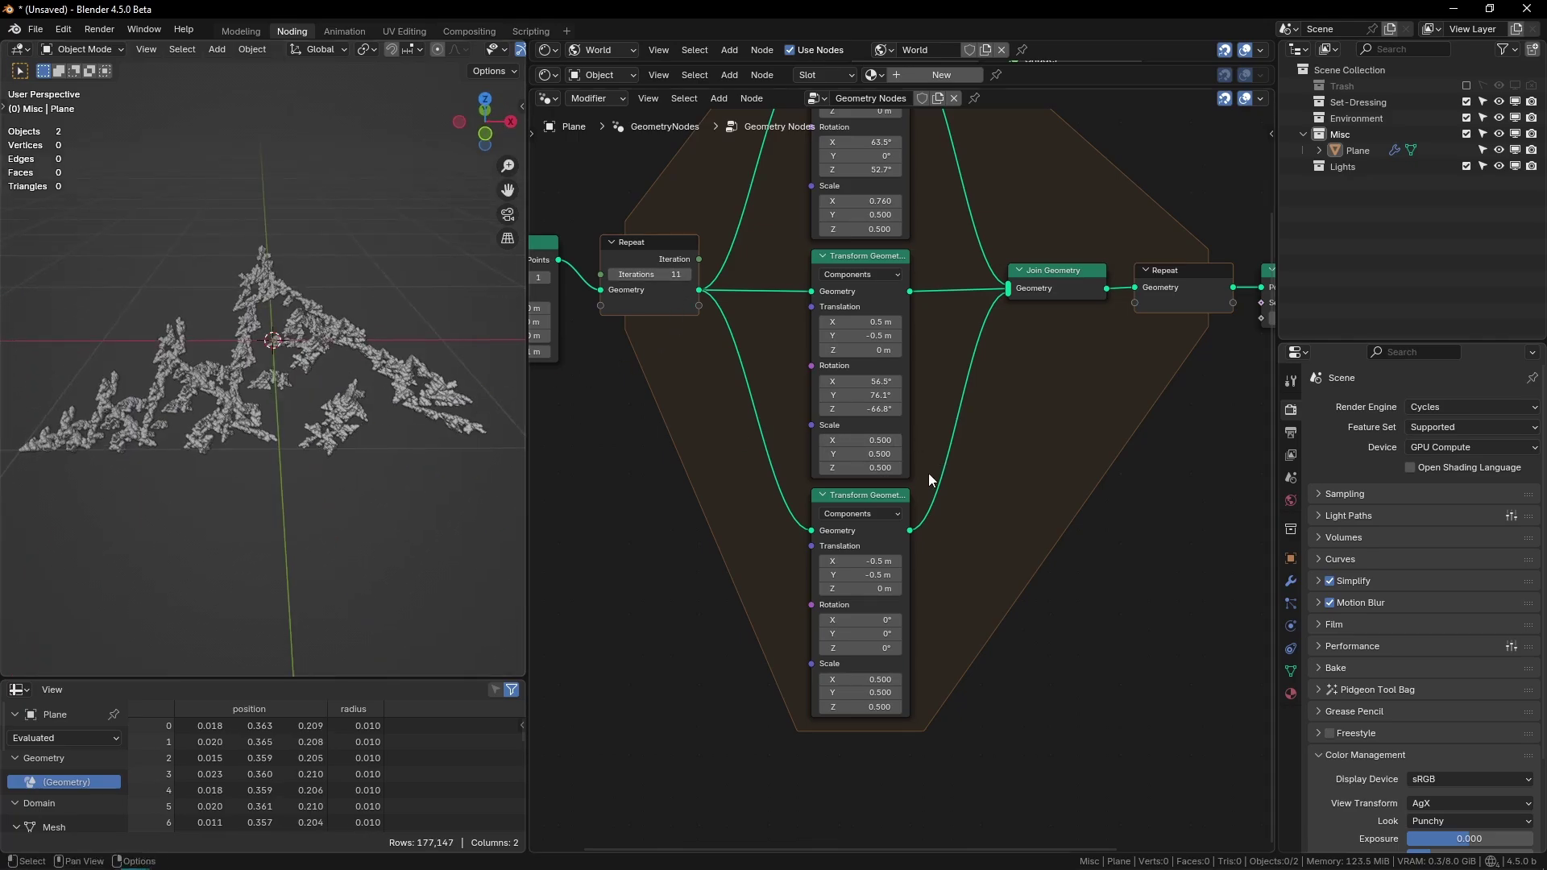
Step: Set the middle Transform Geometry node's scale to 0.850 in X and 0.830 in Y
drag(853, 440, 885, 454)
Step: Set the lowest Transform Geometry node's rotation to -20.8°, 92.6° and 53.2°, and its X scale to 1.450
middle_drag(964, 382, 902, 256)
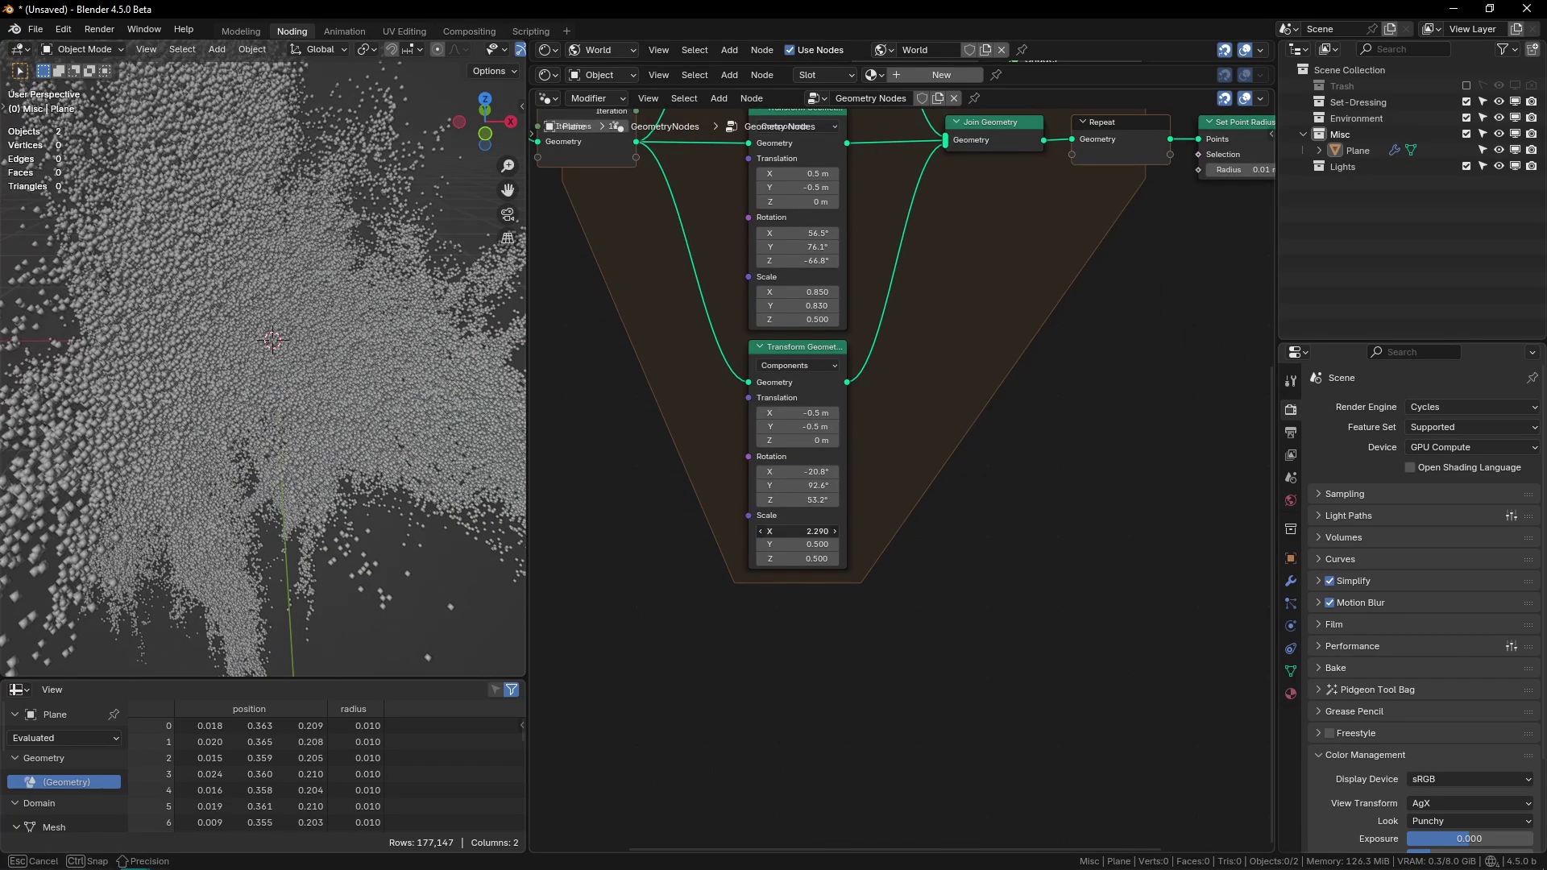
mouse_move(842, 531)
mouse_down()
mouse_move(809, 531)
mouse_move(830, 531)
mouse_up()
scroll(322, 371, down, 5)
middle_drag(201, 371, 435, 371)
mouse_move(806, 531)
mouse_down()
mouse_move(838, 531)
mouse_move(785, 530)
mouse_up()
Step: Try the fractal with one additional iteration in the Repeat zone
middle_drag(707, 234, 753, 338)
click(659, 211)
middle_drag(499, 268, 435, 419)
scroll(354, 427, down, 6)
click(579, 211)
Step: Adjust the middle Transform Geometry node's X scale to 0.950, checking the point cloud's shape in the viewport
drag(846, 390, 903, 390)
drag(1015, 390, 870, 390)
mouse_move(355, 378)
middle_down()
mouse_move(375, 379)
mouse_move(86, 351)
mouse_move(362, 399)
middle_up()
drag(846, 390, 718, 390)
shift+middle_drag(379, 352, 297, 393)
scroll(265, 332, up, 5)
Step: Open the render 4.png from the Affine Matrix Fractals folder in the image viewer, examine its fine detail and return to Blender
key(super+e)
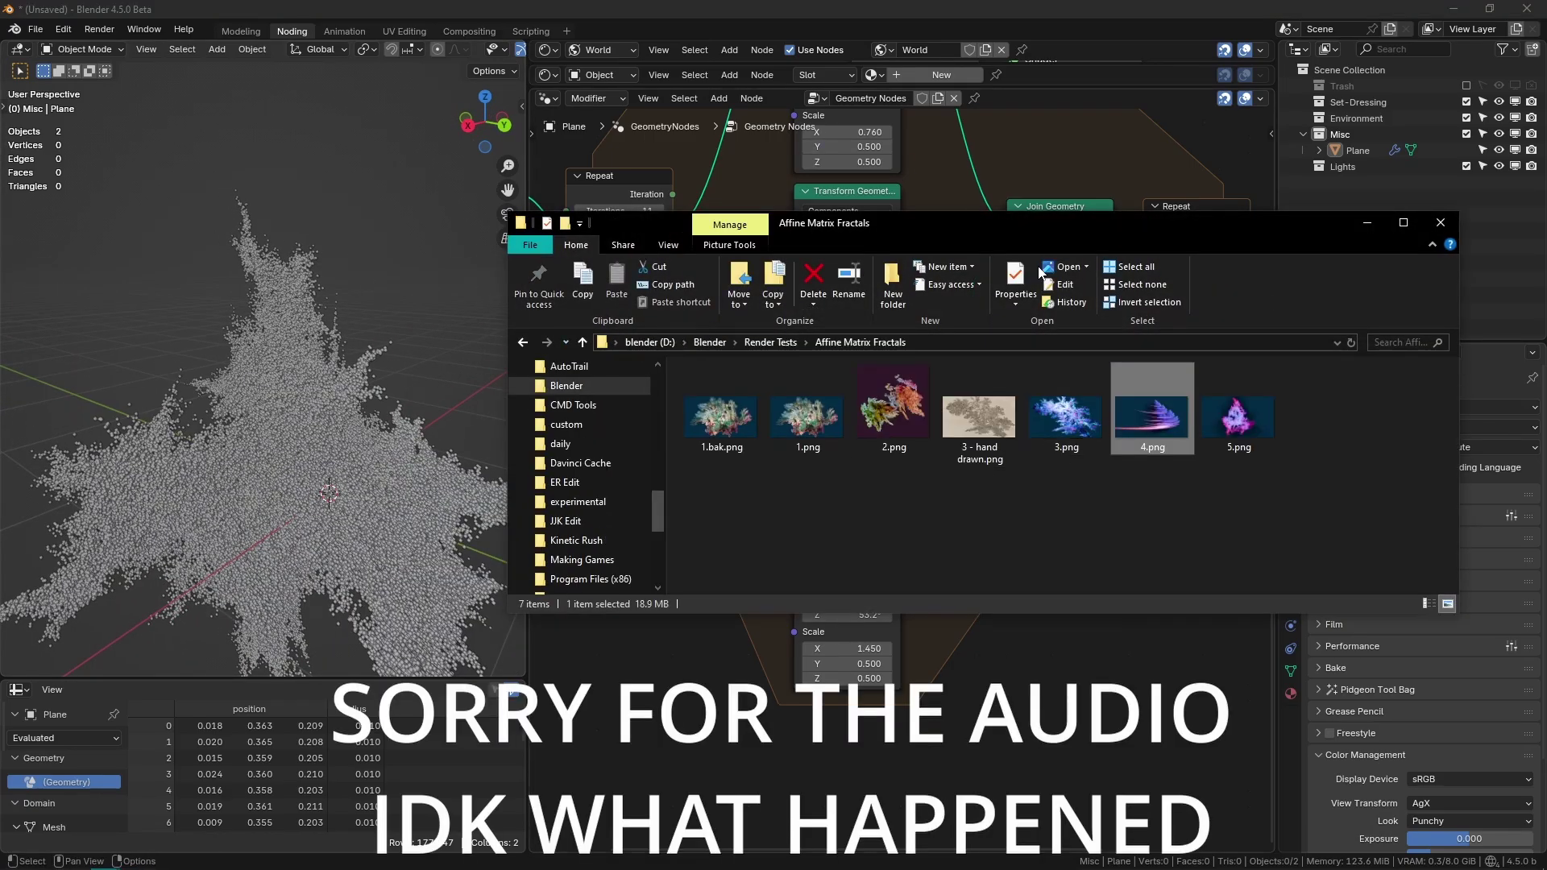
double_click(830, 140)
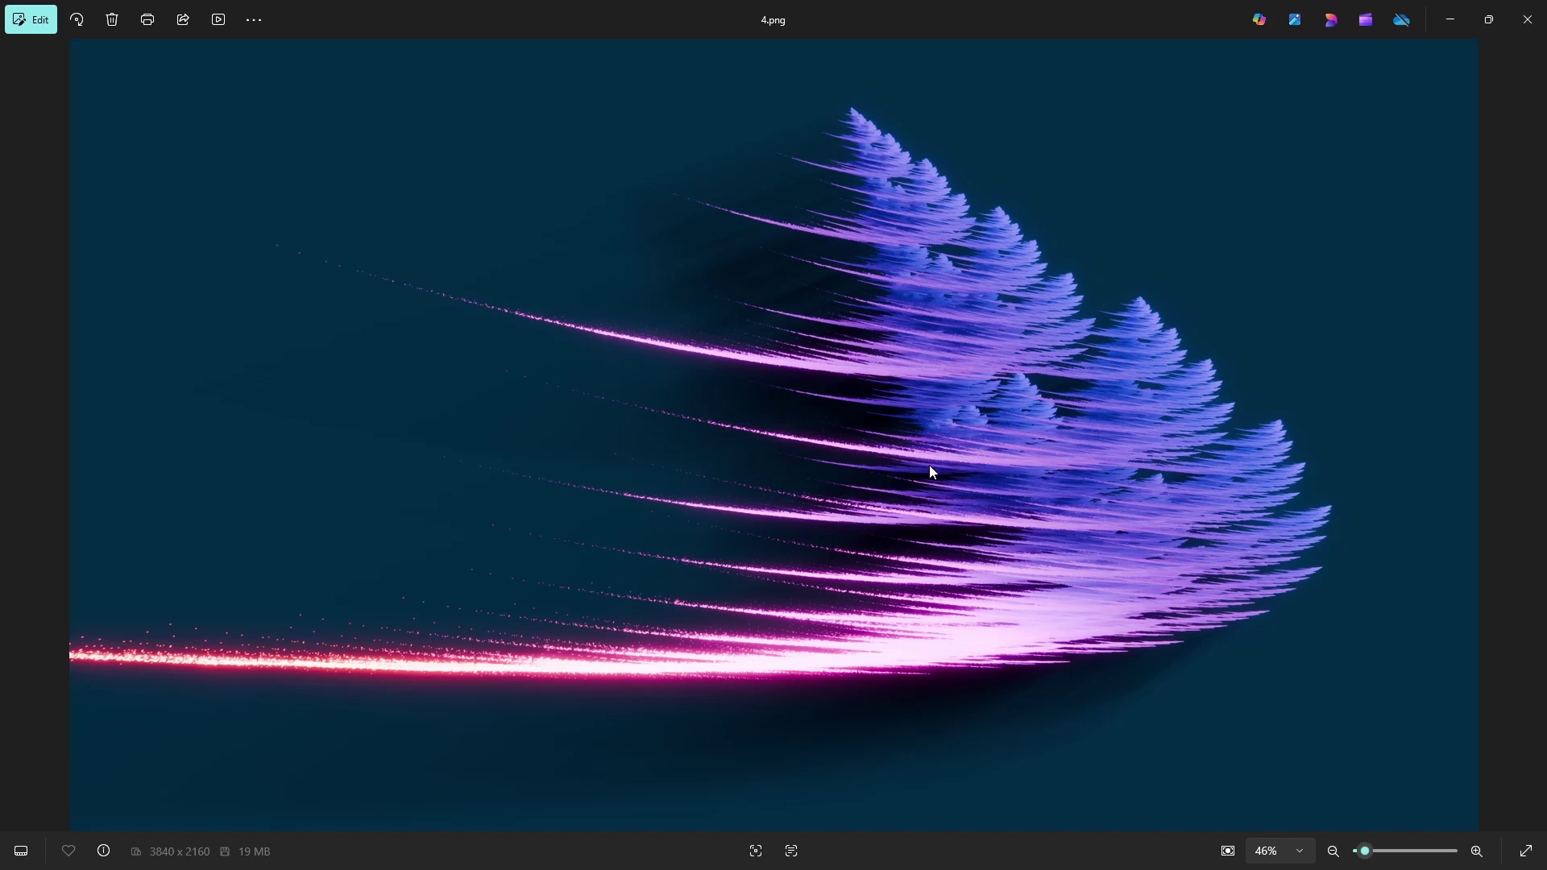
scroll(1130, 439, up, 8)
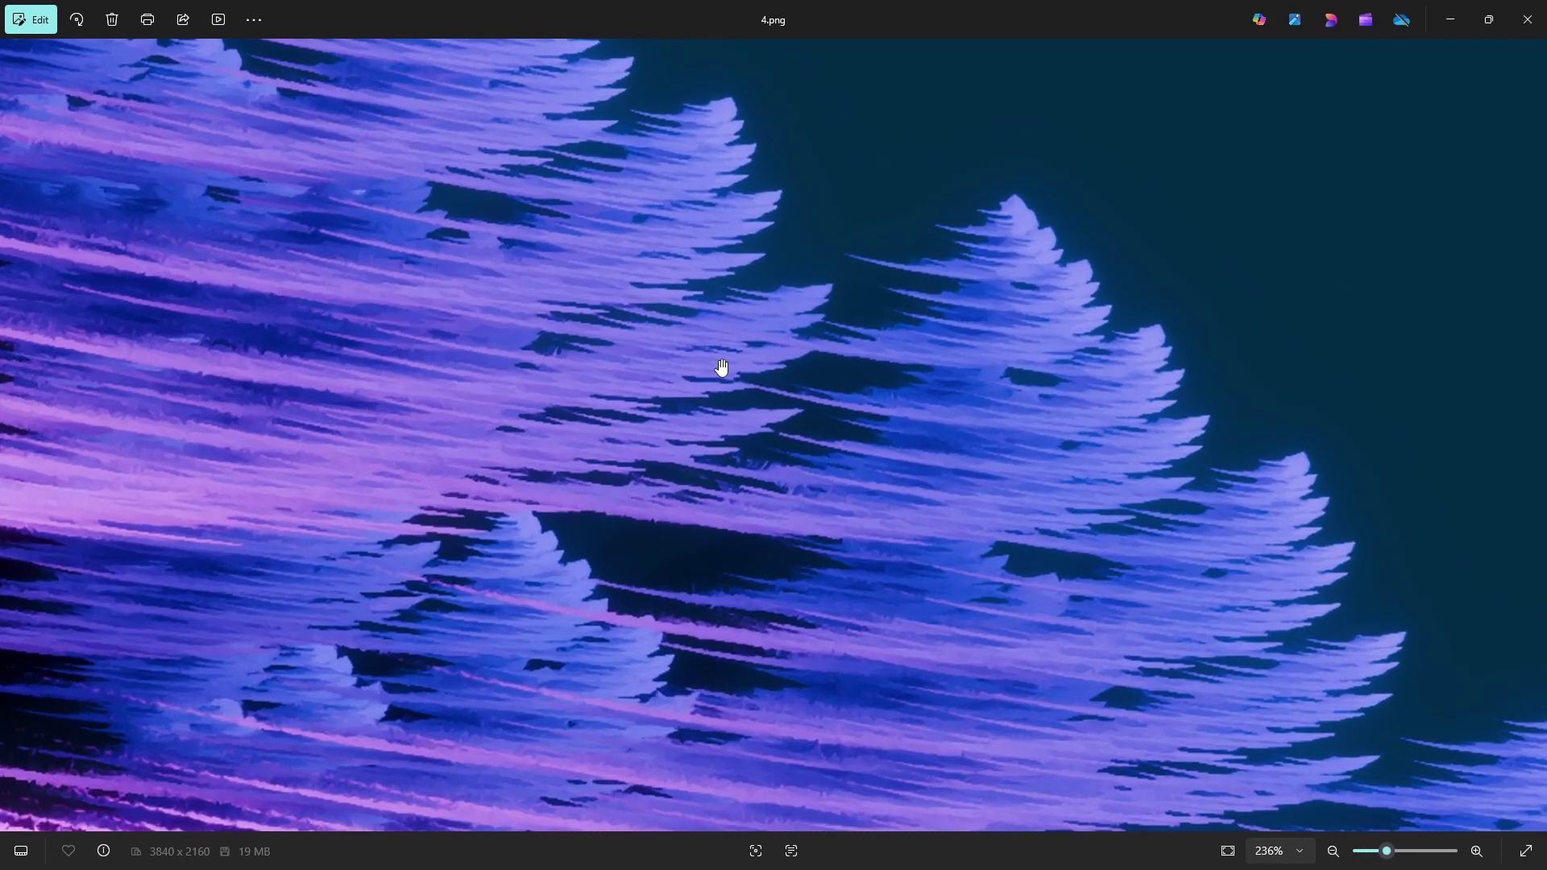
scroll(751, 382, down, 4)
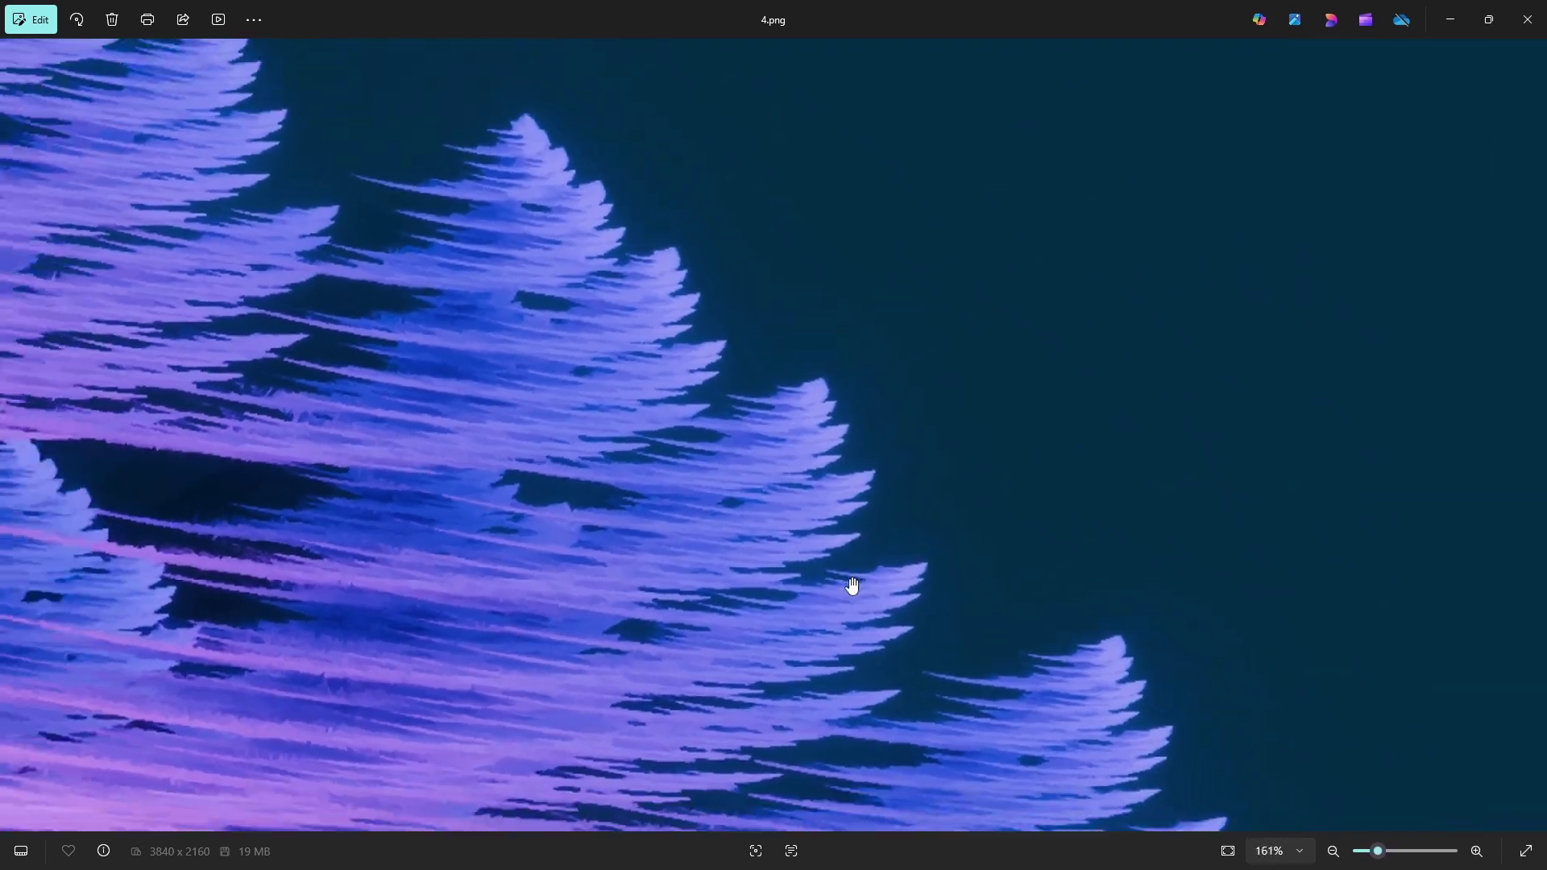
scroll(801, 427, down, 5)
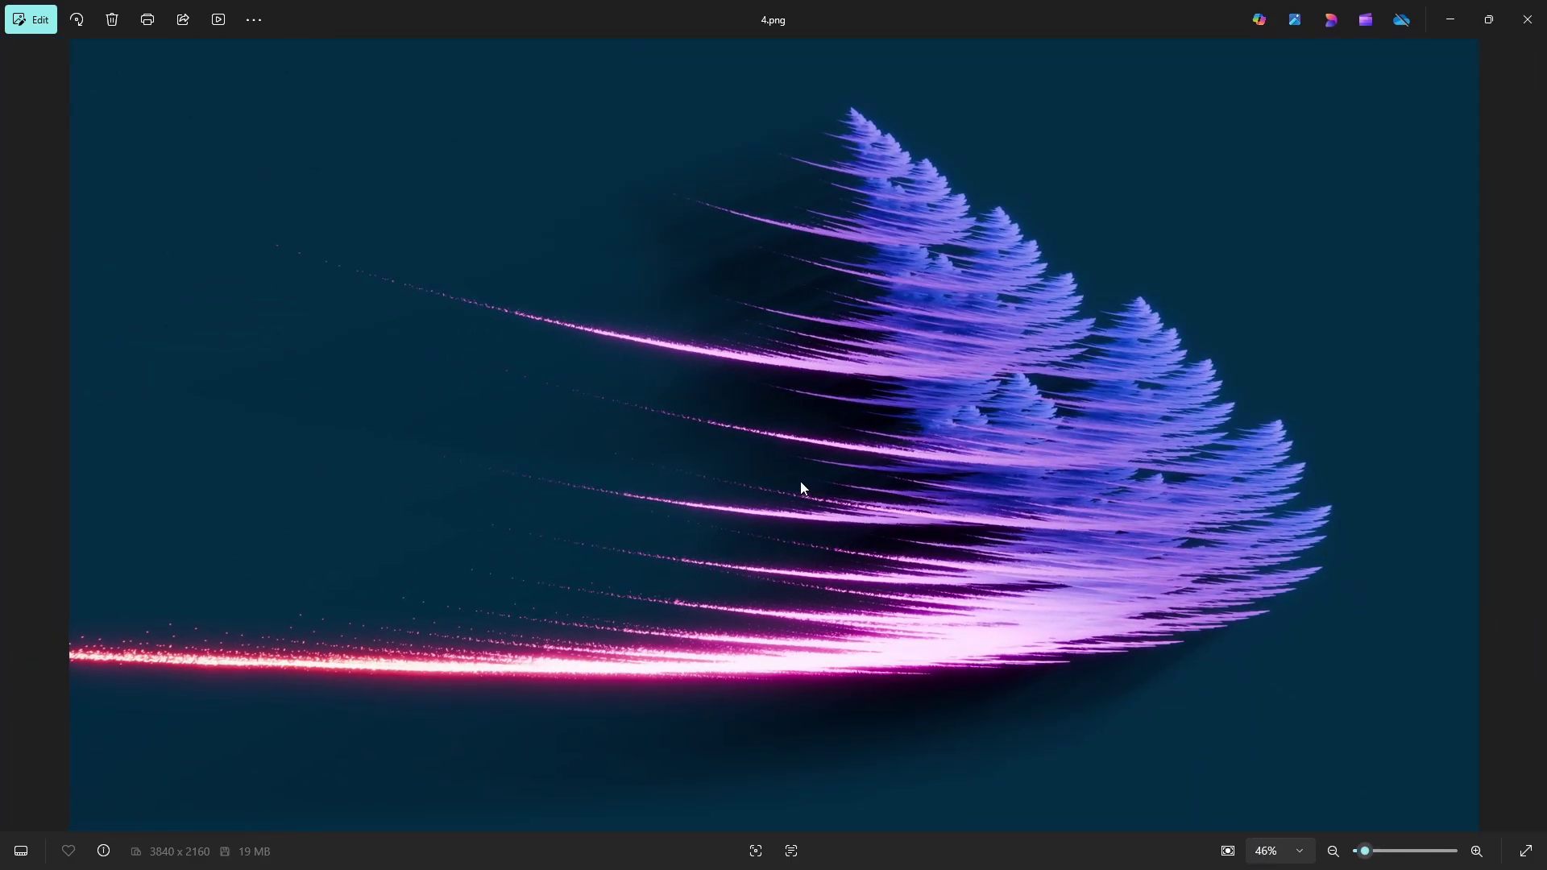
click(1540, 32)
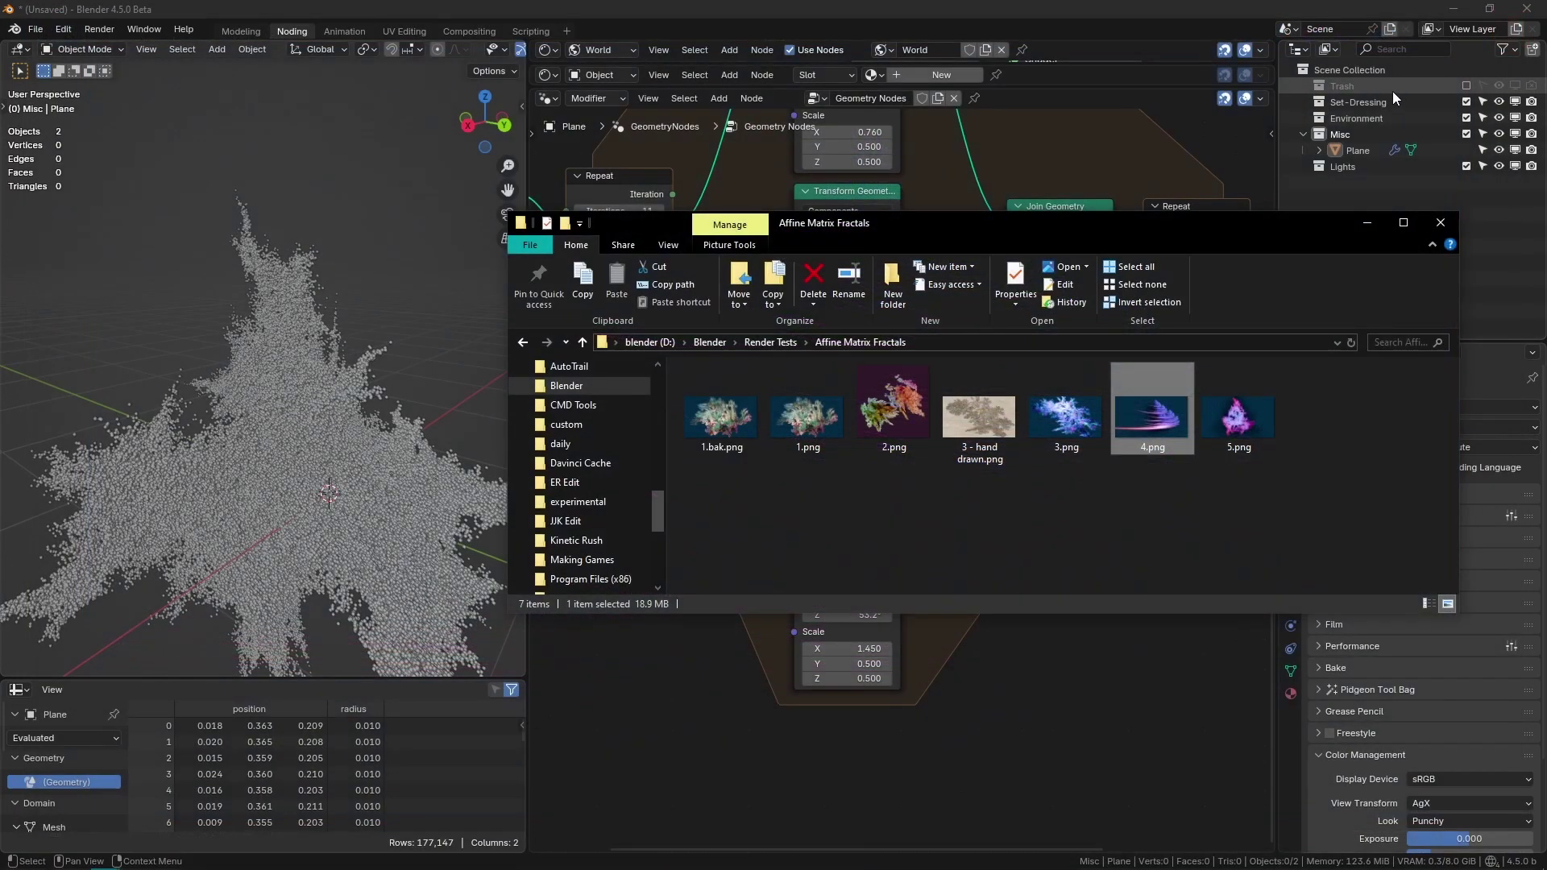
click(1365, 224)
Step: Raise the Repeat zone's iterations to 12 and set the Set Point Radius node's radius to 0.005 m
scroll(1045, 399, up, 5)
middle_drag(978, 357, 977, 452)
middle_drag(241, 380, 509, 362)
middle_drag(927, 267, 630, 412)
click(854, 317)
drag(1056, 382, 1055, 382)
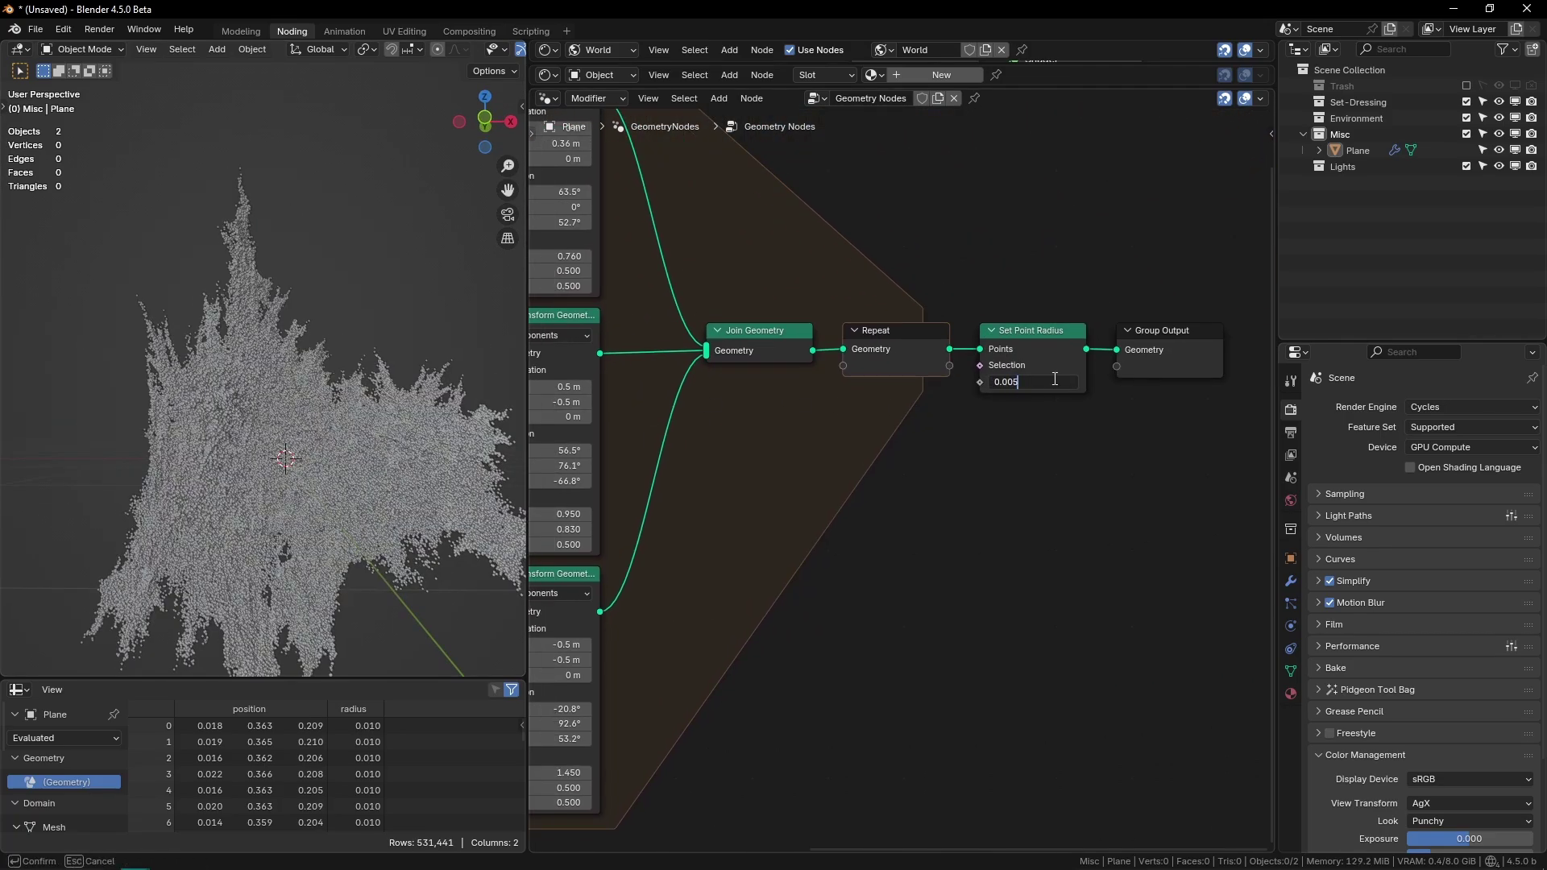
key(Return)
scroll(310, 404, up, 5)
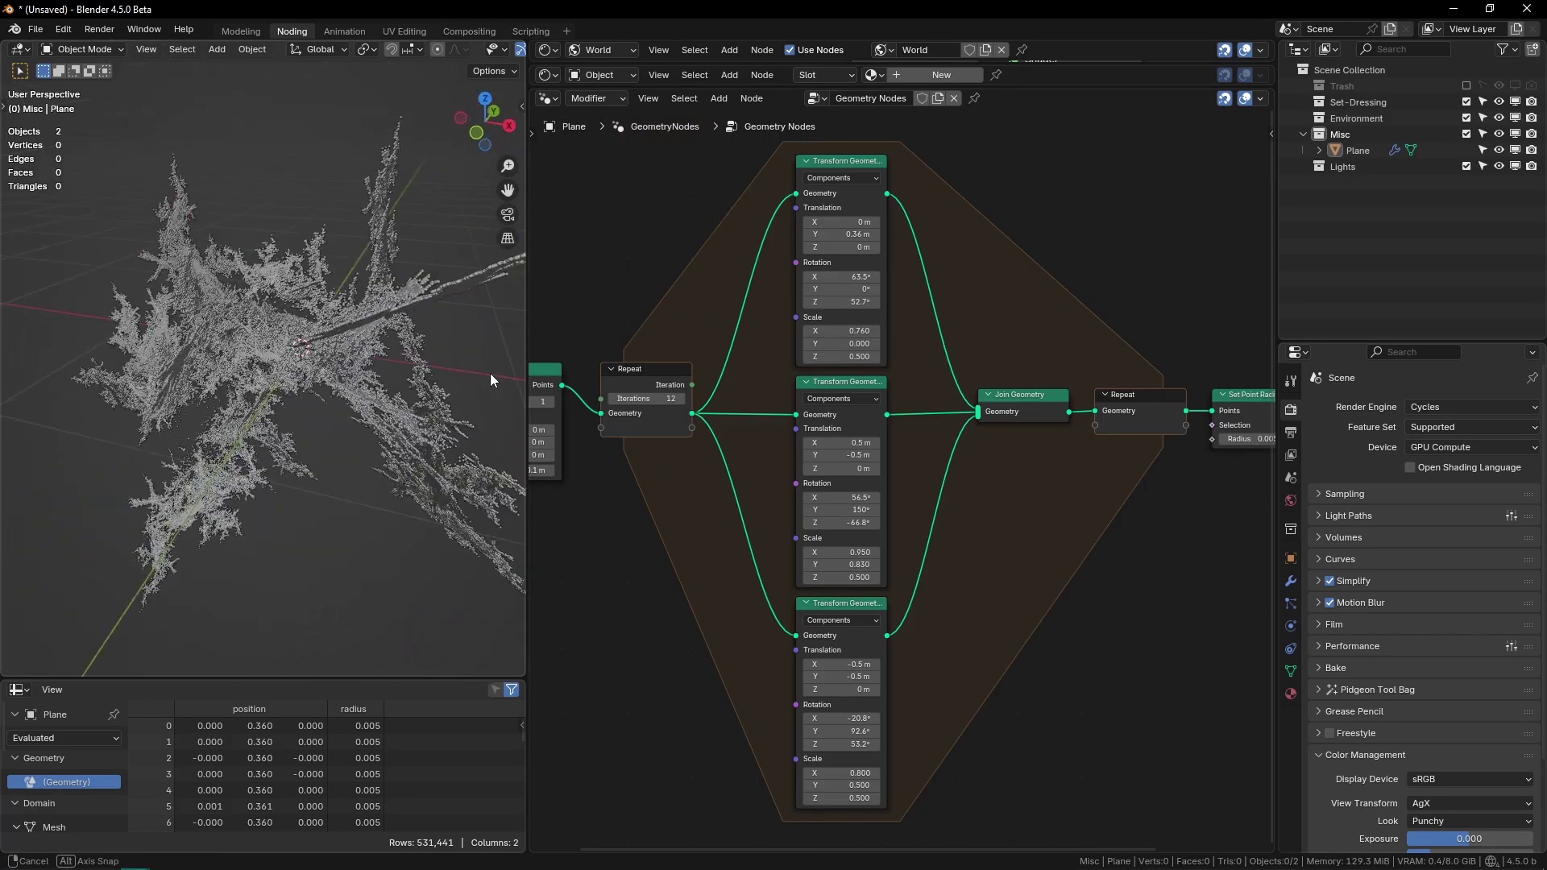
middle_drag(491, 374, 390, 365)
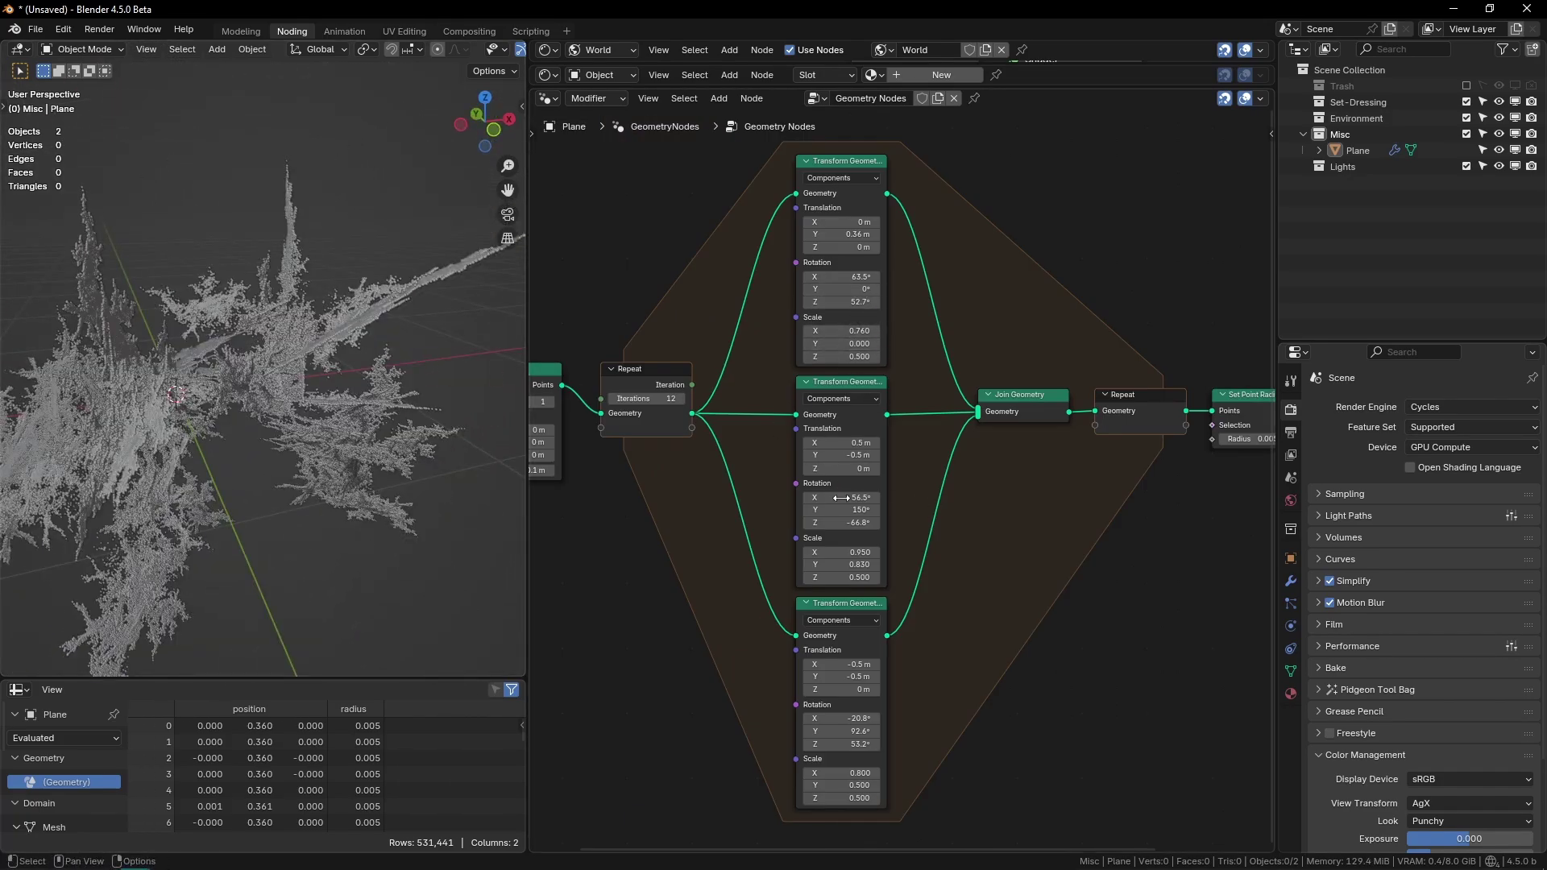
Step: Add a camera and align it to the current view of the fractal in the enlarged viewport
scroll(208, 326, up, 5)
key(ctrl+space)
key(shift+a)
text(came)
key(Return)
scroll(891, 301, down, 2)
mouse_move(891, 302)
shift+middle_down()
mouse_move(931, 332)
mouse_move(914, 318)
shift+middle_up()
key(ctrl+alt+KP_0)
Step: Orbit the camera view around the fractal to frame it from a new angle
middle_drag(1528, 251, 1112, 355)
click(149, 49)
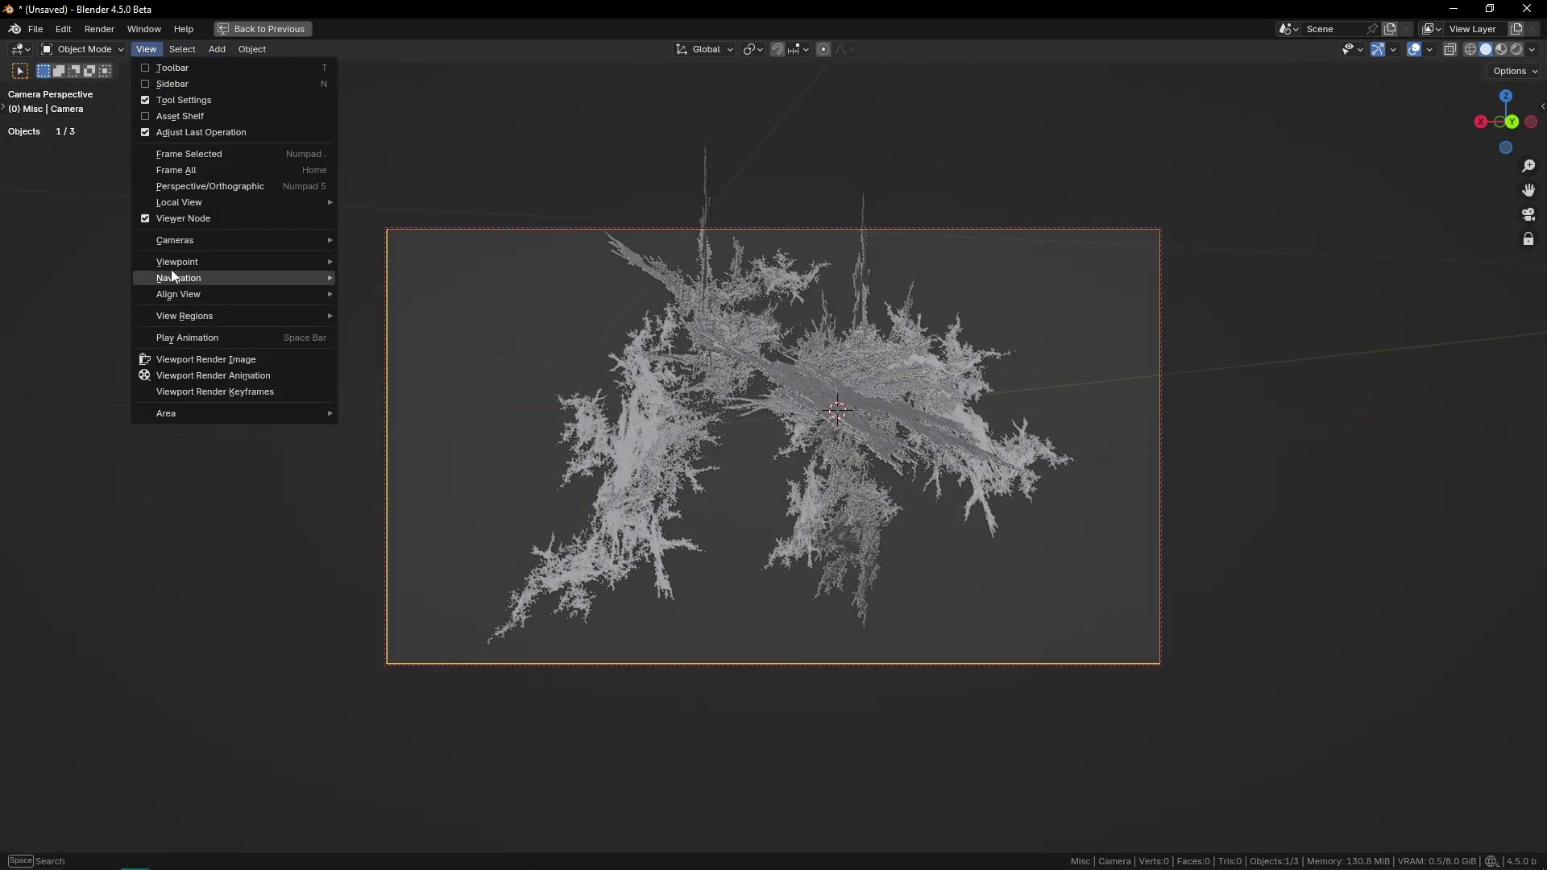
mouse_move(266, 294)
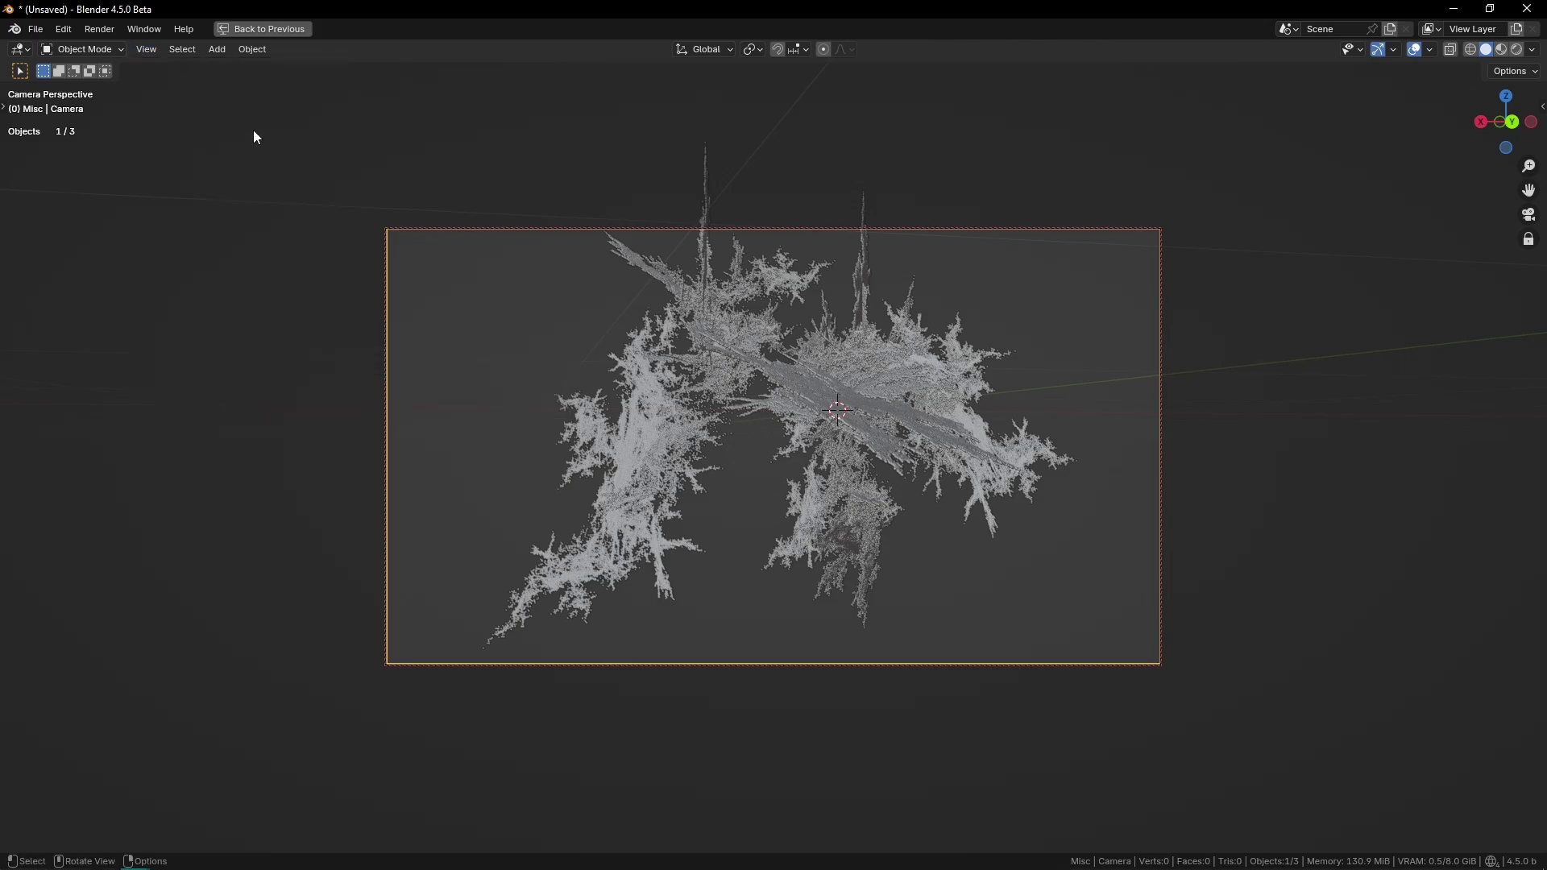
middle_drag(861, 328, 741, 331)
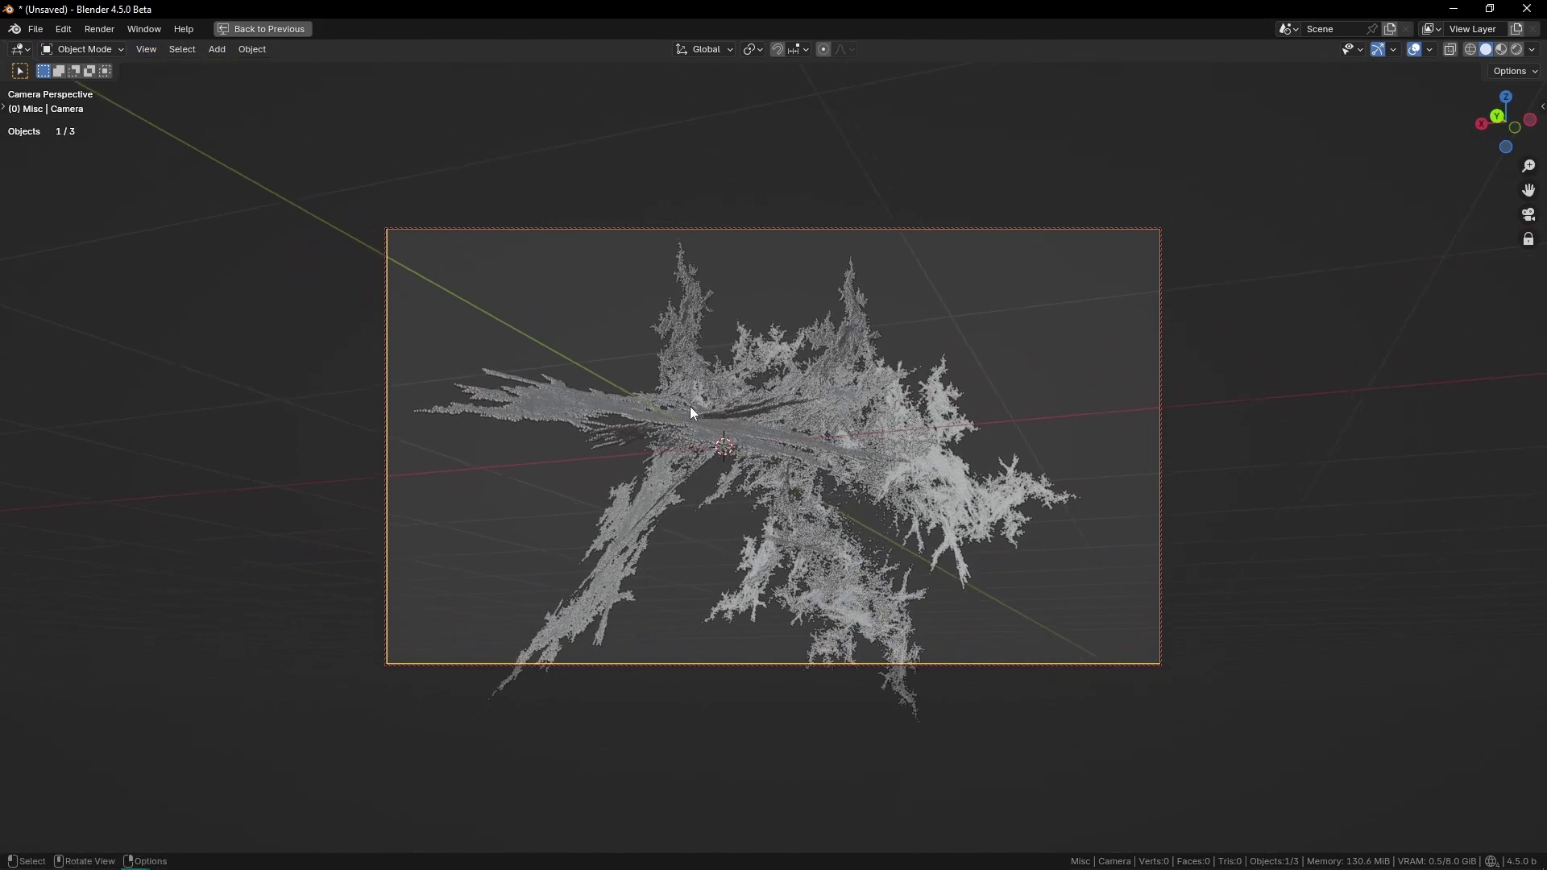
middle_drag(710, 409, 827, 434)
key(ctrl+space)
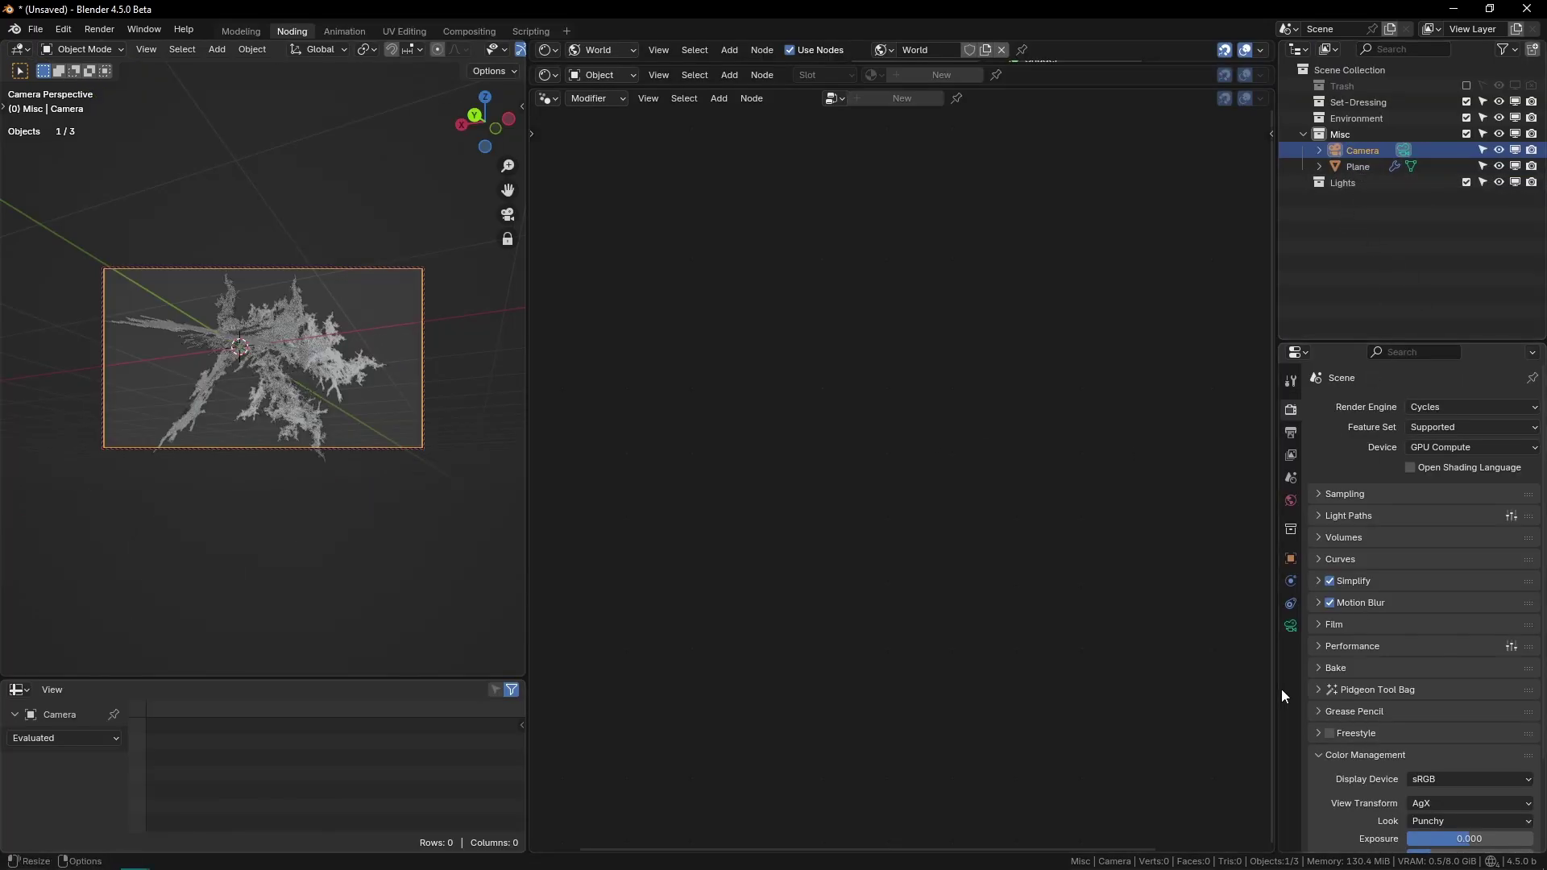
Step: Set the camera's focal length to 100 mm
click(1290, 626)
drag(1463, 485, 1511, 485)
ctrl+middle_drag(308, 266, 340, 331)
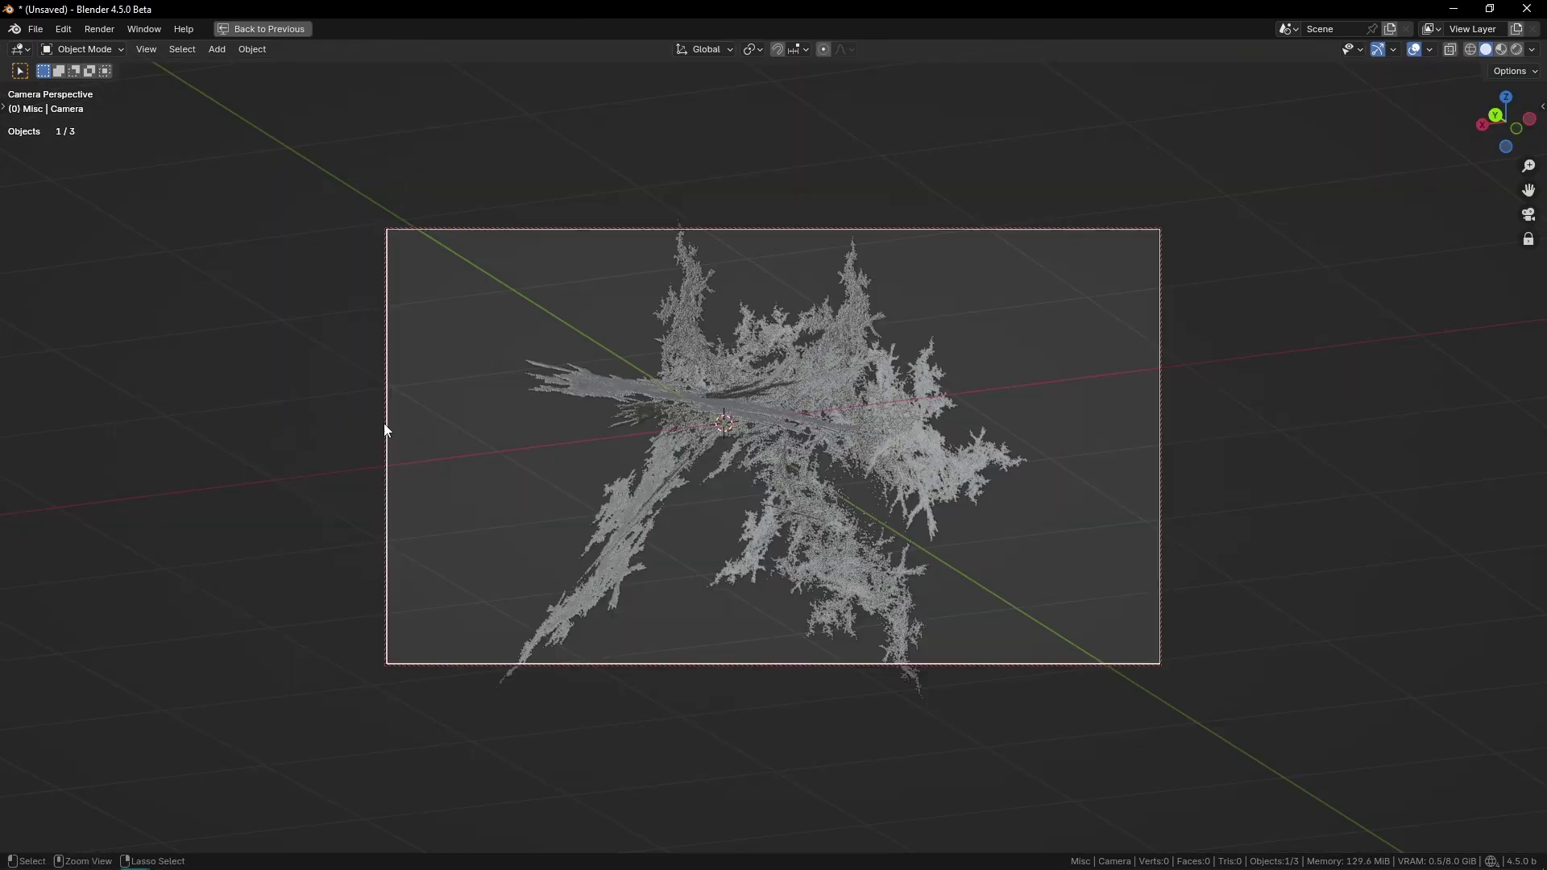
key(ctrl+space)
key(ctrl+space)
click(1475, 484)
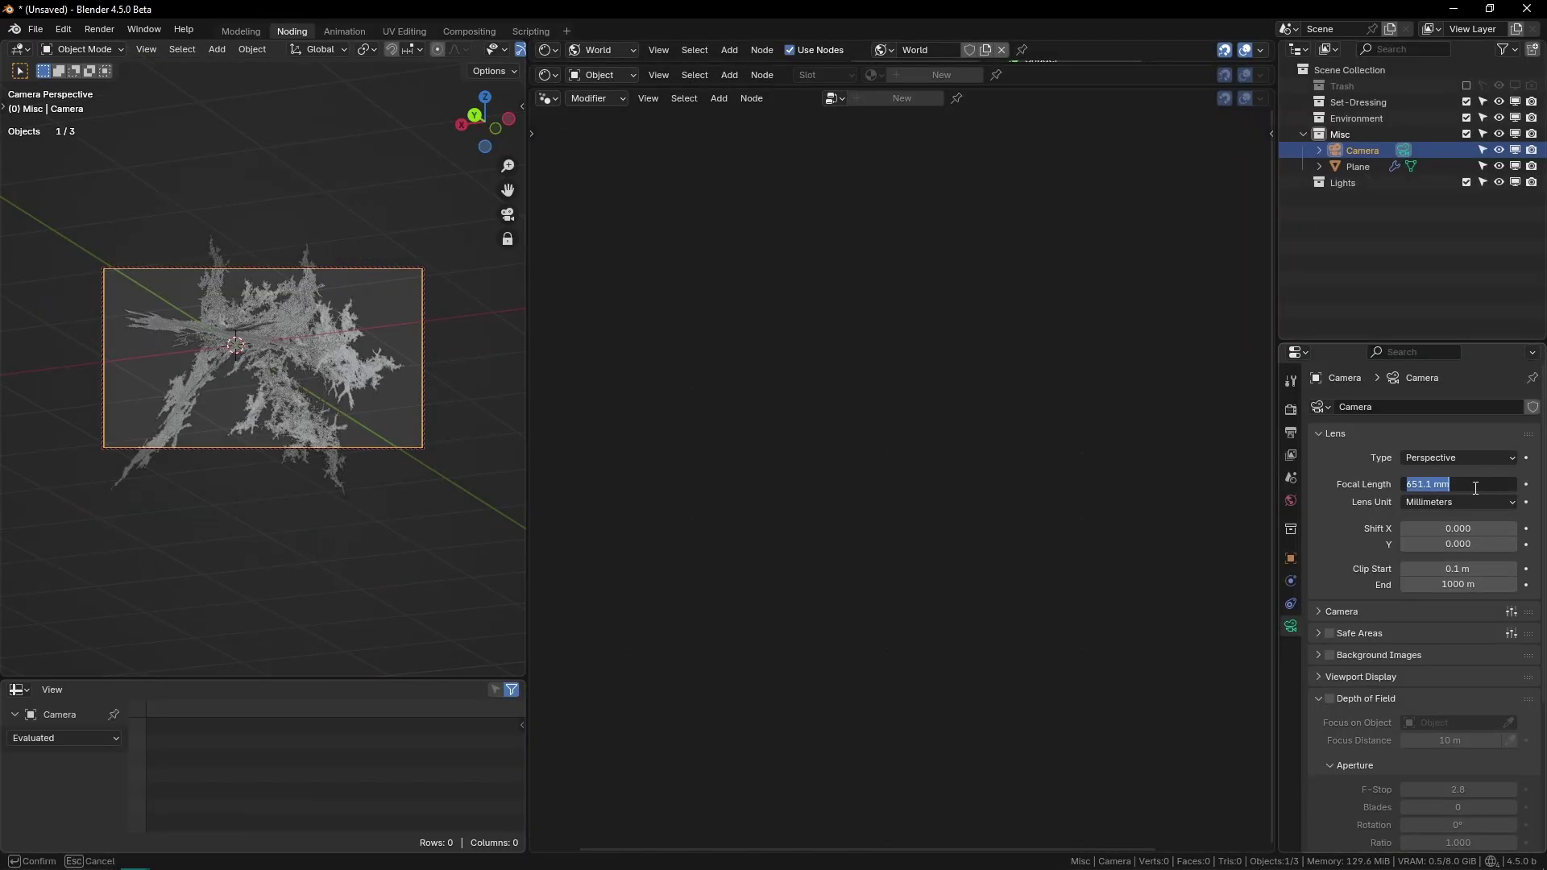
key(Return)
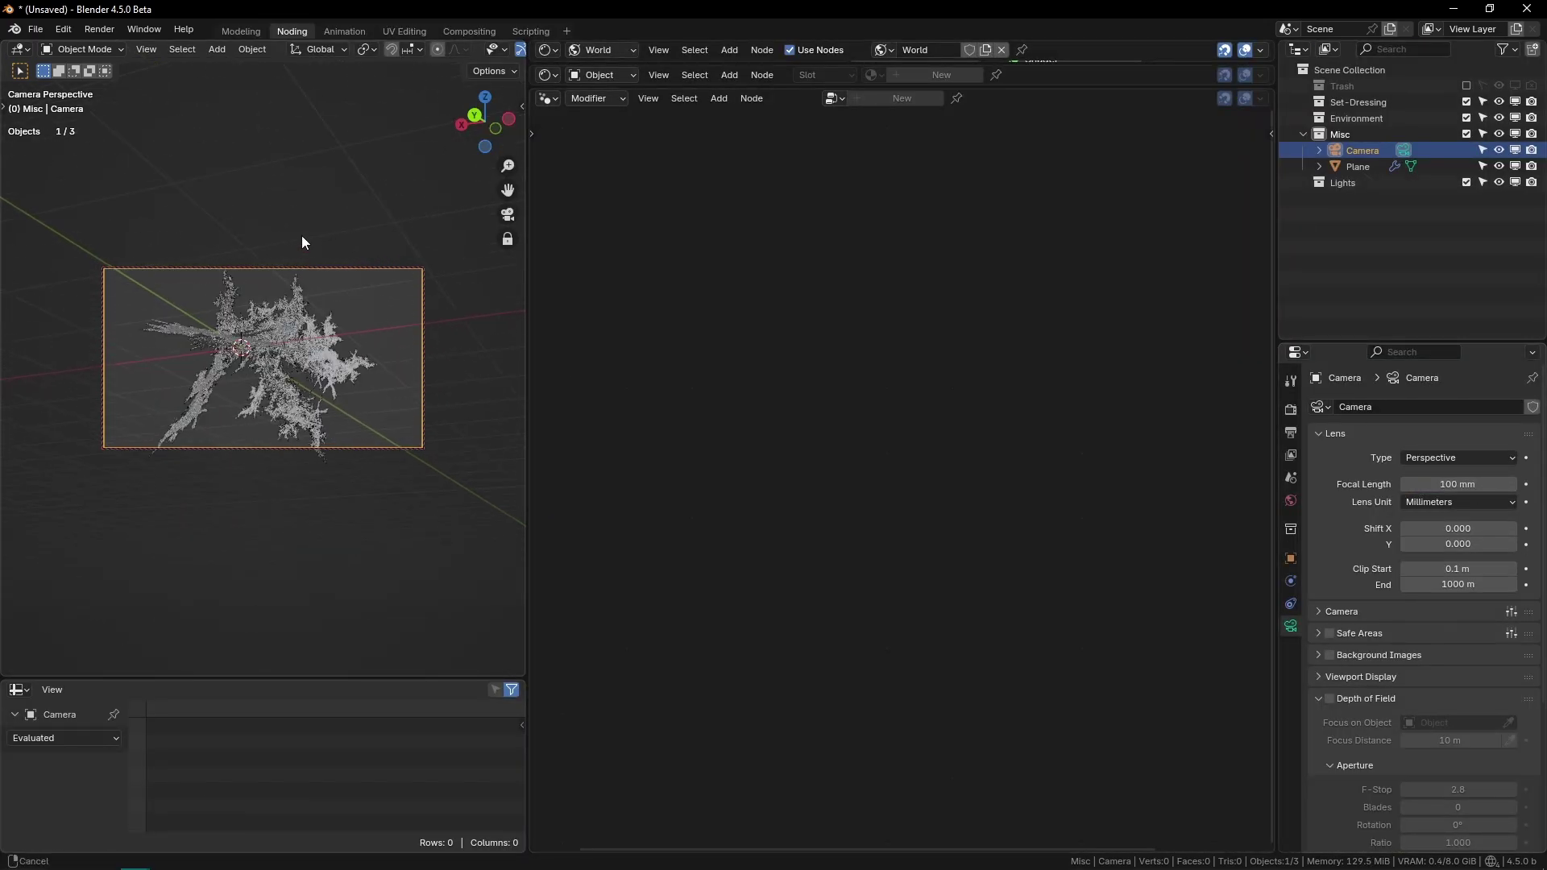
Step: Select the fractal object to bring its geometry node tree back beside the camera view
key(ctrl+space)
click(1049, 341)
key(ctrl+space)
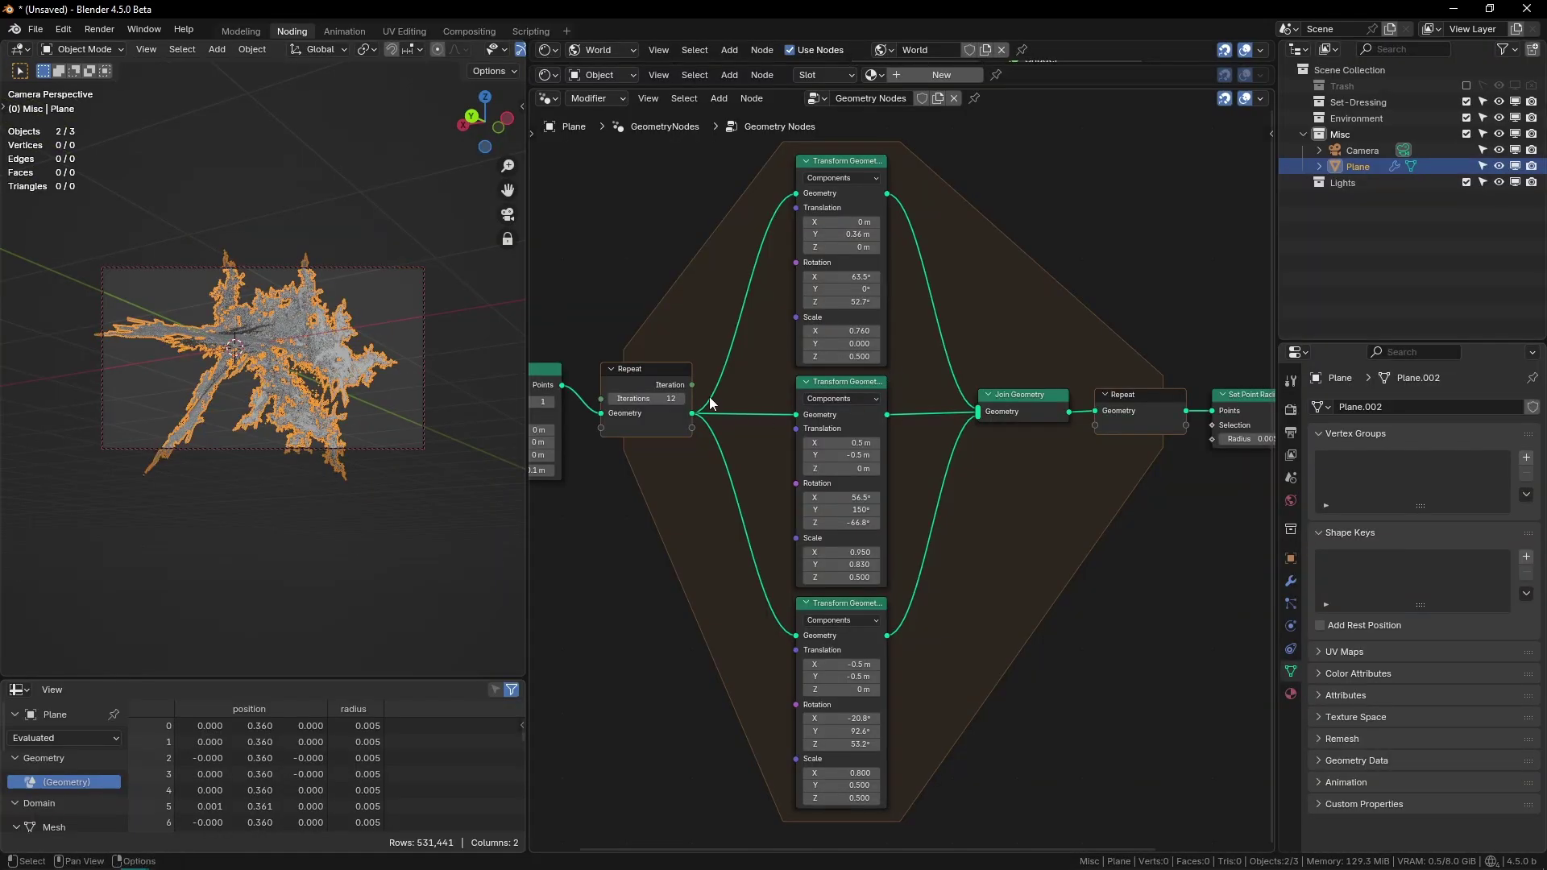
Step: Switch the viewport to Rendered shading and enlarge the fractal in the camera view
middle_drag(605, 432, 724, 459)
scroll(723, 459, up, 3)
key(z)
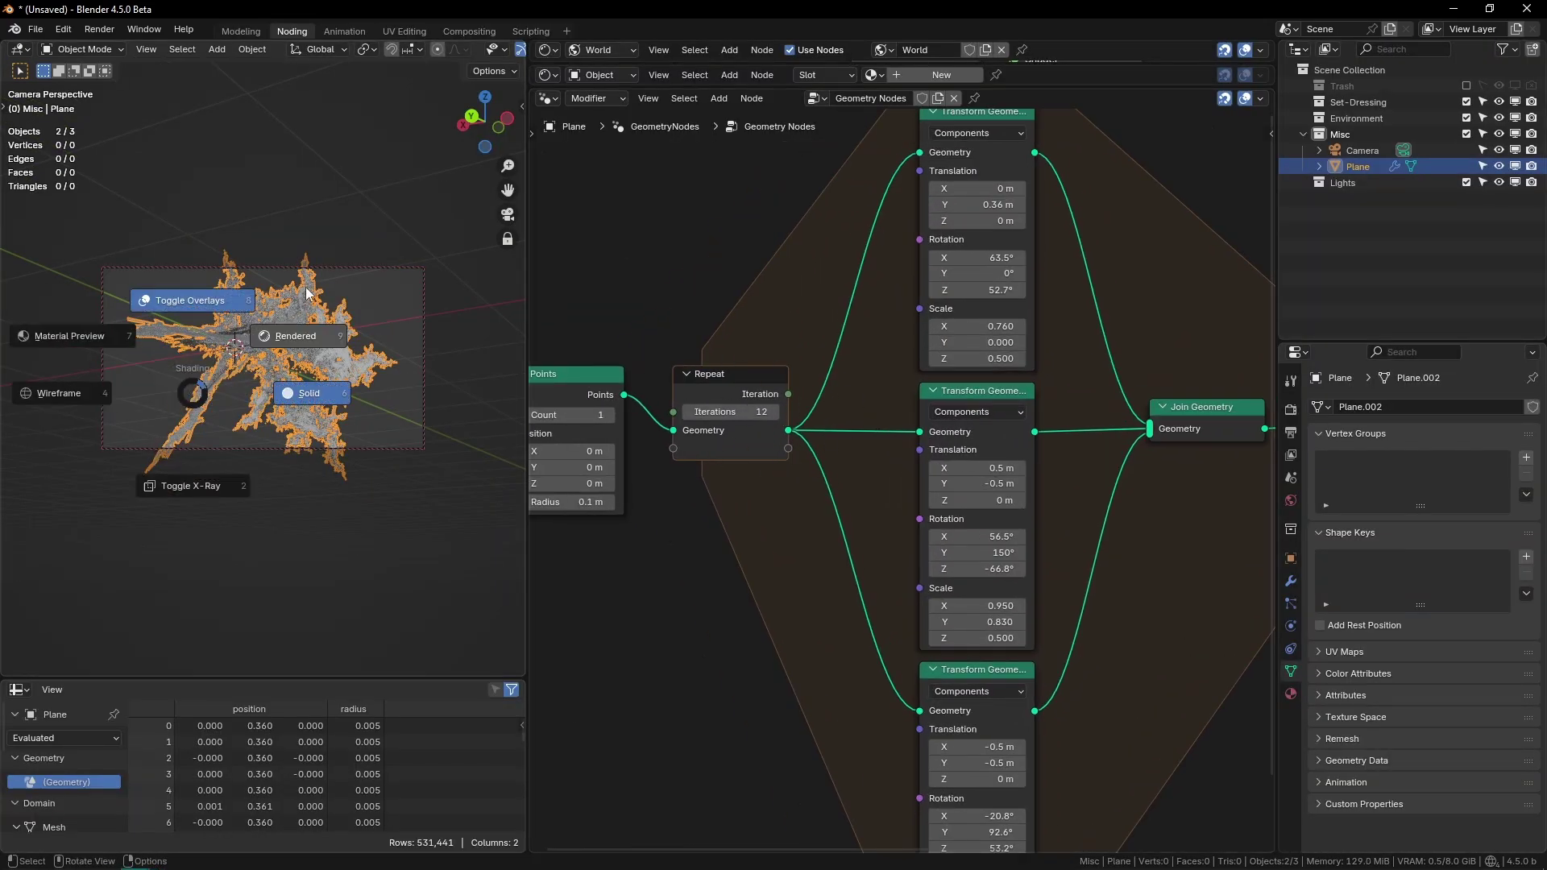
click(708, 216)
drag(708, 87, 722, 740)
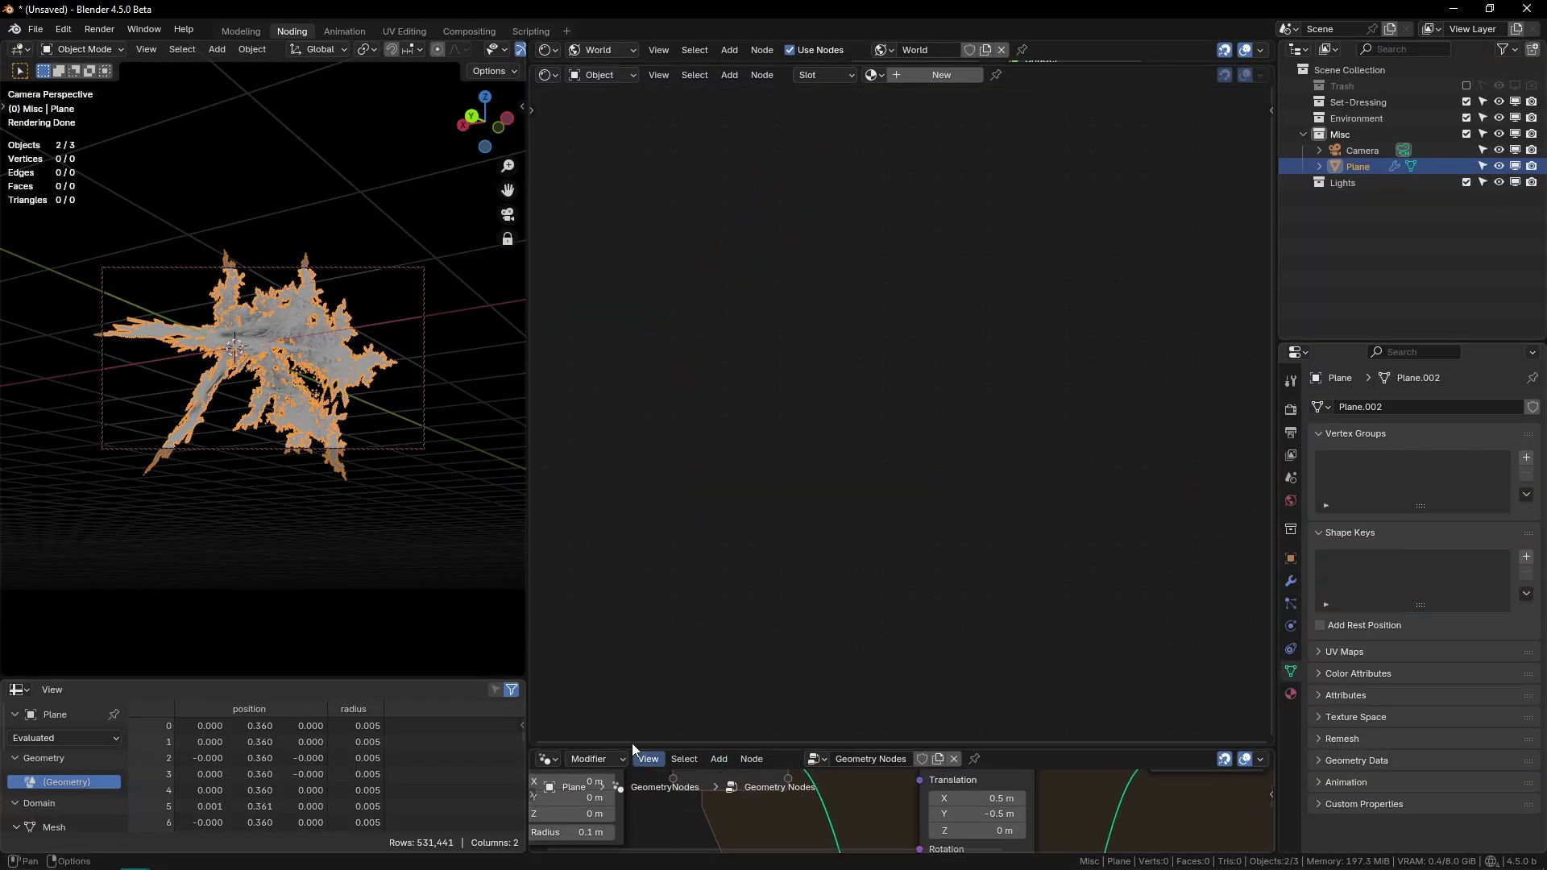
scroll(310, 322, up, 4)
drag(698, 746, 698, 86)
Step: Add an Is Viewport node beside the Points node in the fractal's geometry node tree
middle_drag(696, 519, 885, 576)
key(shift+a)
mouse_move(854, 505)
text(is view)
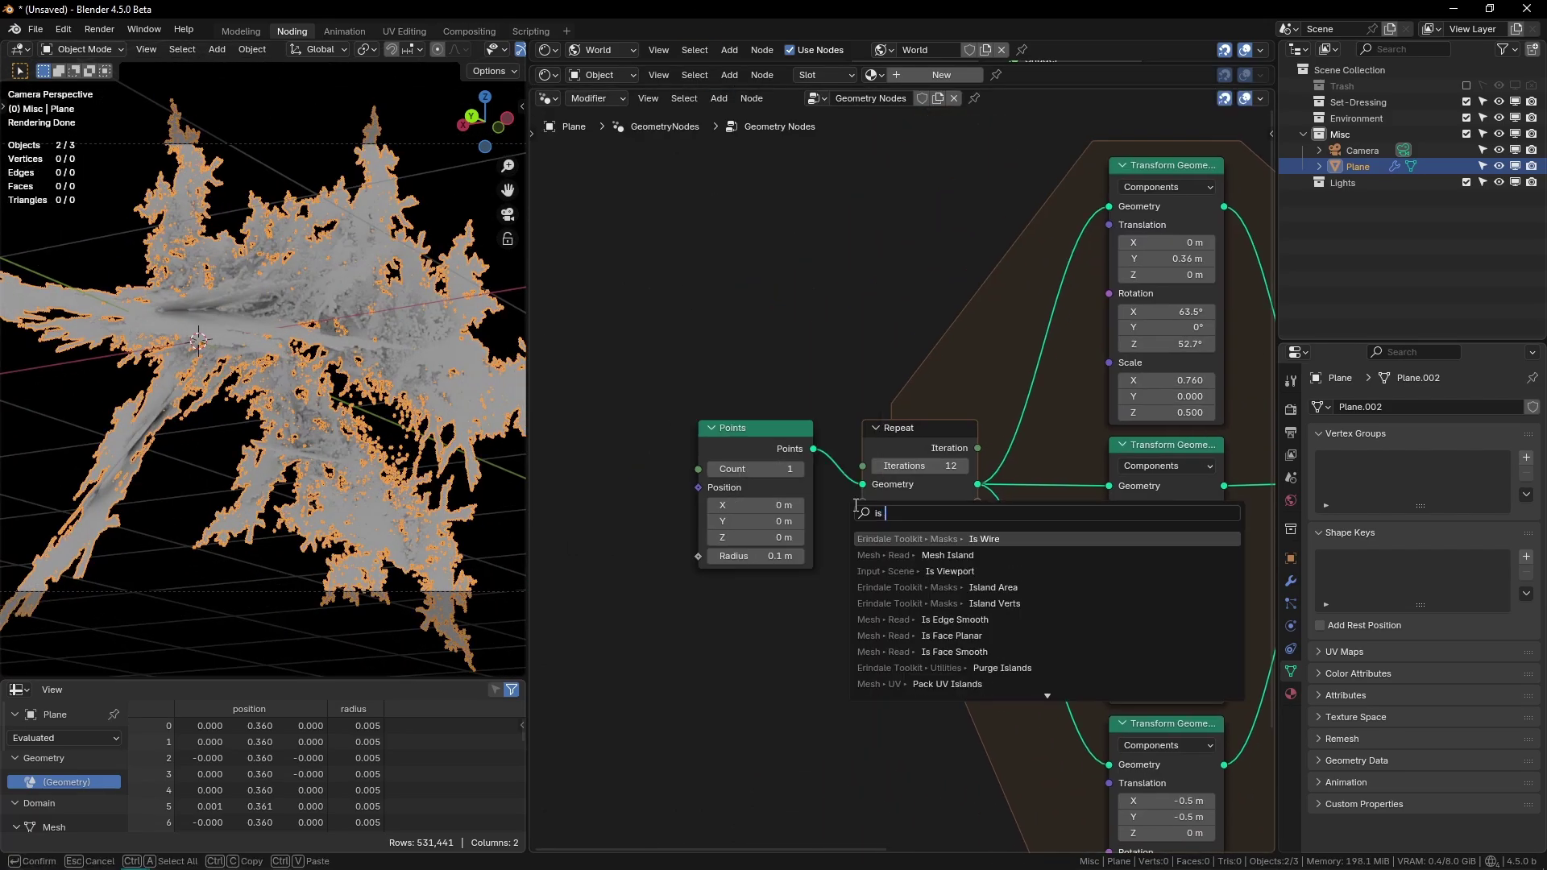
key(Return)
click(600, 206)
Step: Add a Switch node driven by the Is Viewport output and set its type to Integer
drag(735, 387, 868, 383)
text(s)
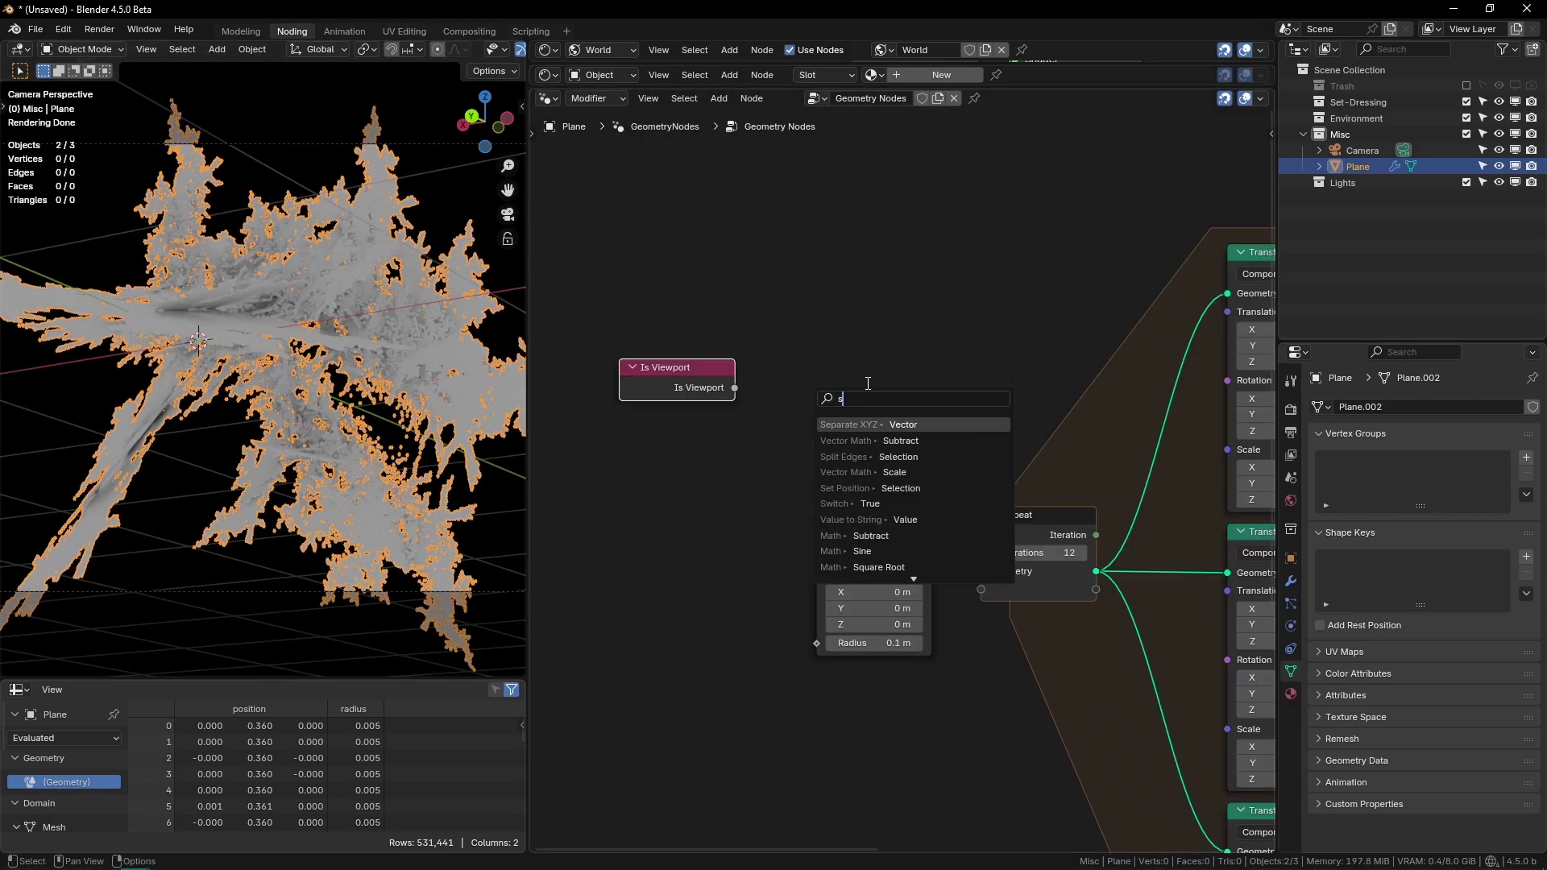
text(witc)
key(Return)
click(869, 353)
click(870, 394)
click(880, 451)
Step: Set the Switch node's False value to 16 and its True value to 12
drag(908, 431, 894, 444)
text(16)
key(Return)
right_click(895, 444)
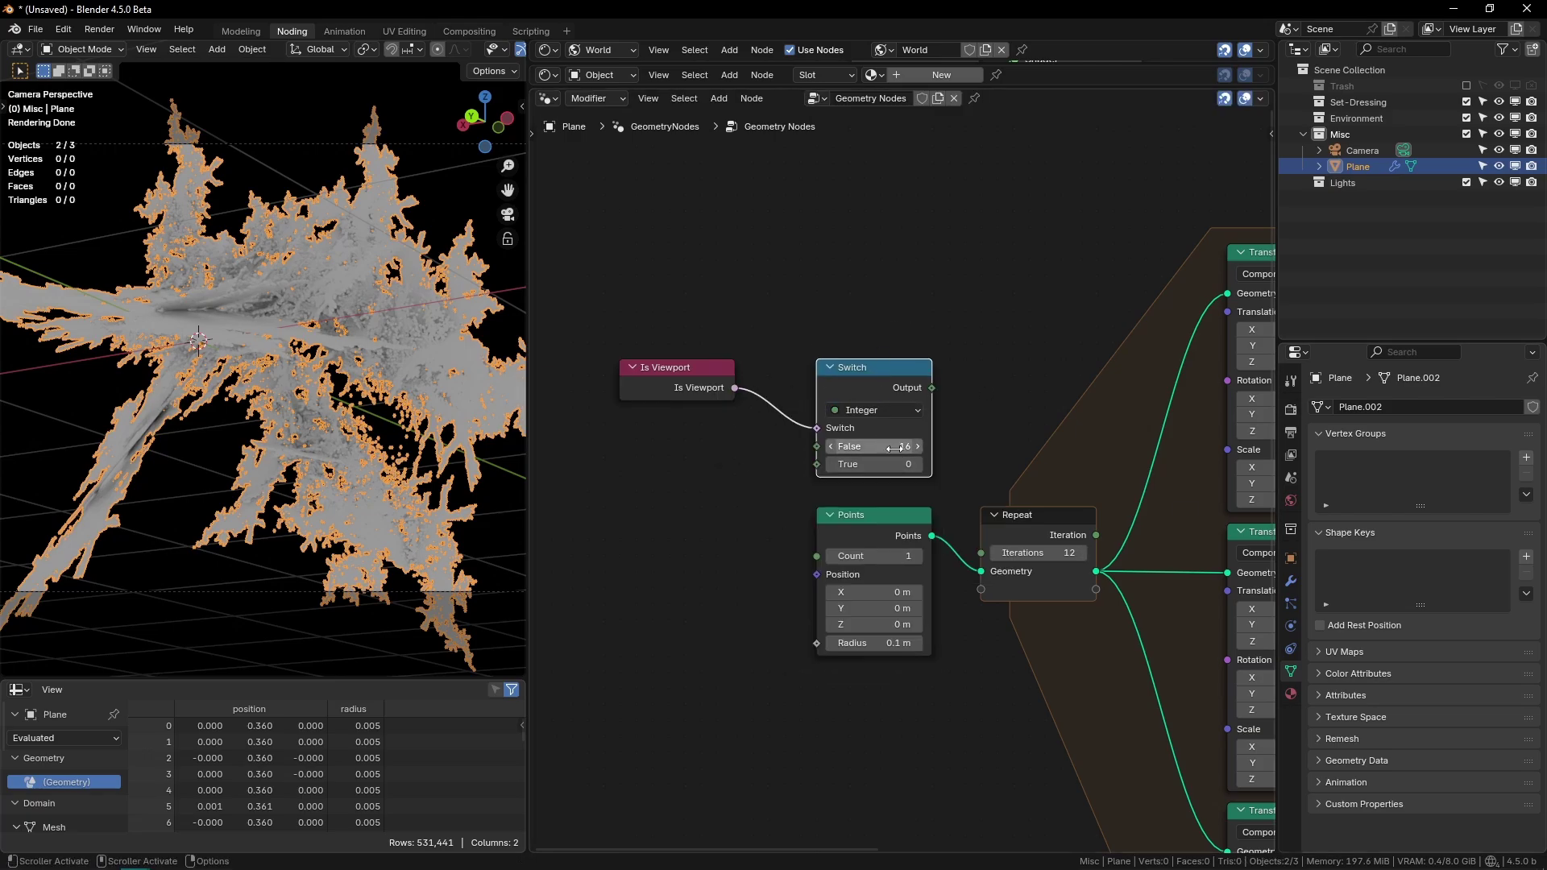
click(891, 464)
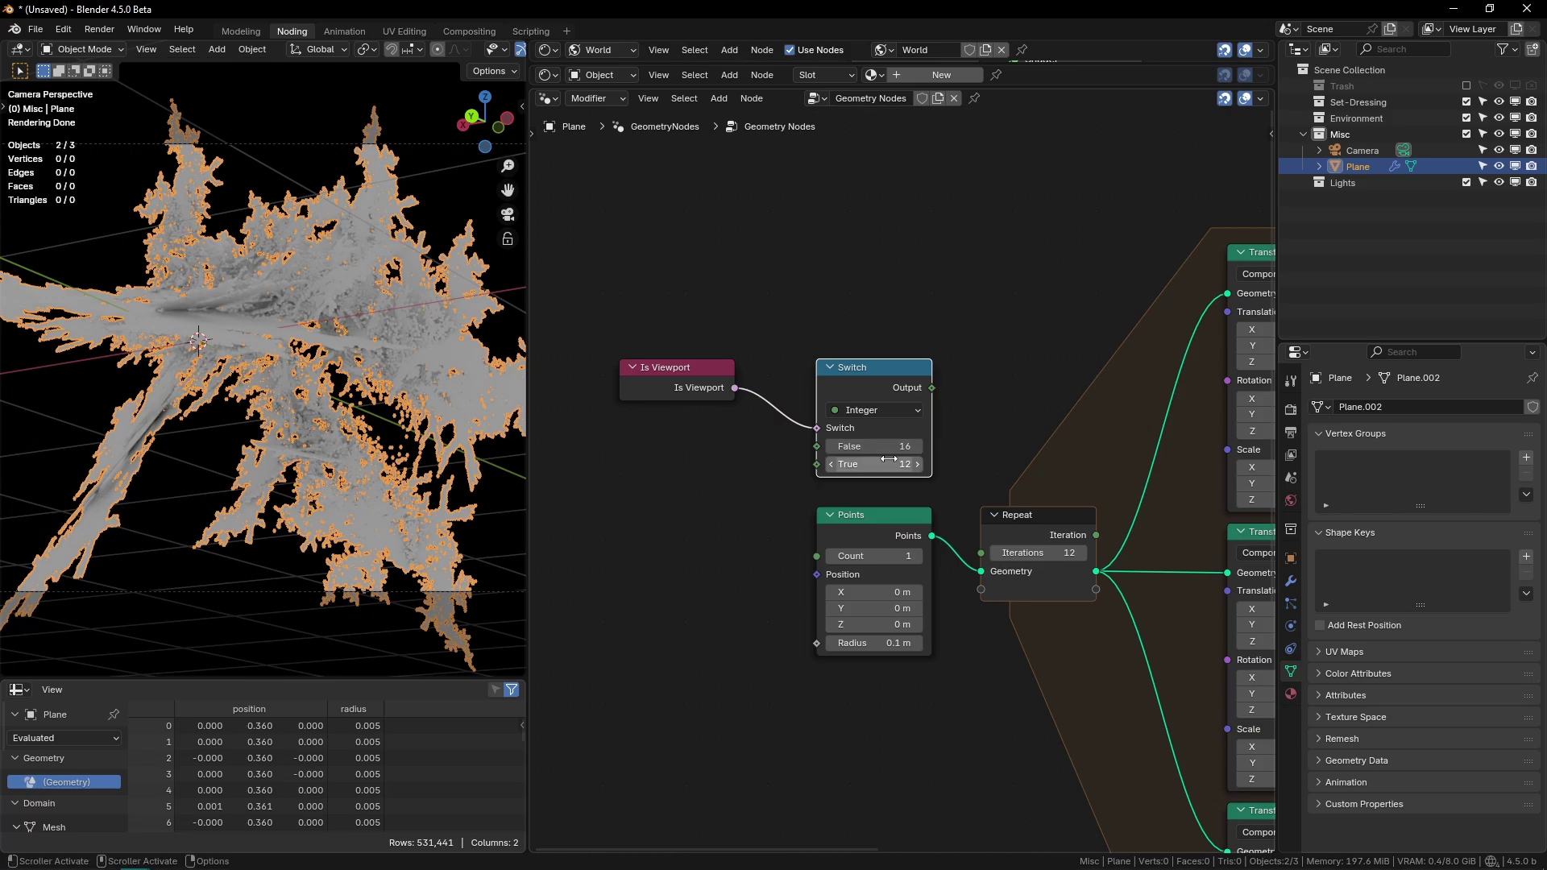
Step: Connect the Switch output to the Repeat zone's Iterations and stack the Is Viewport, Switch and Points nodes beside it
drag(984, 545, 982, 553)
drag(705, 388, 903, 340)
drag(688, 644, 931, 275)
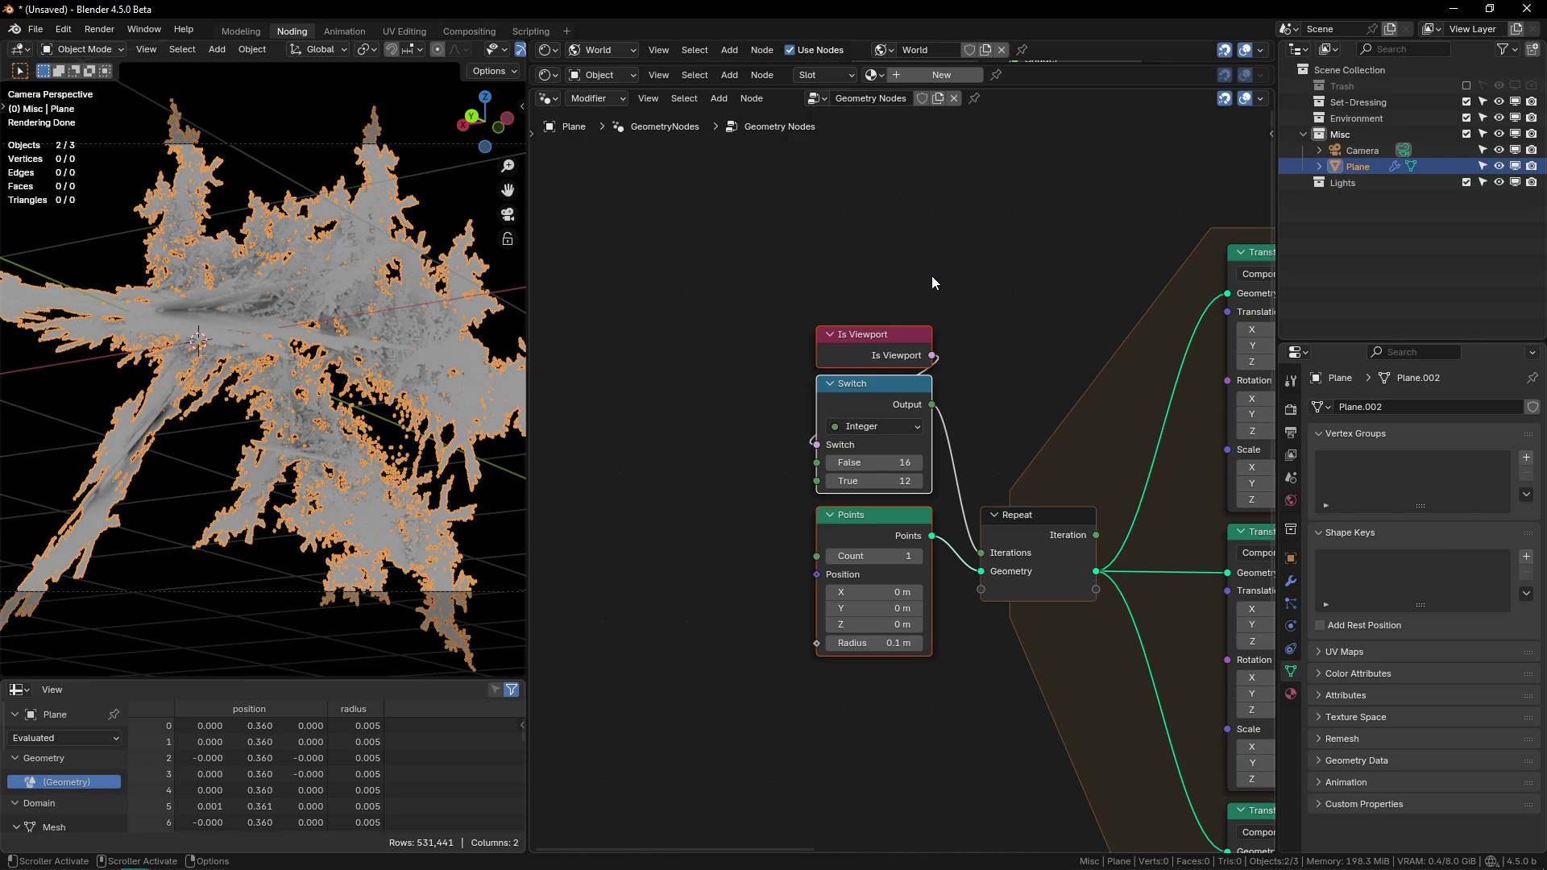
key(g)
click(929, 359)
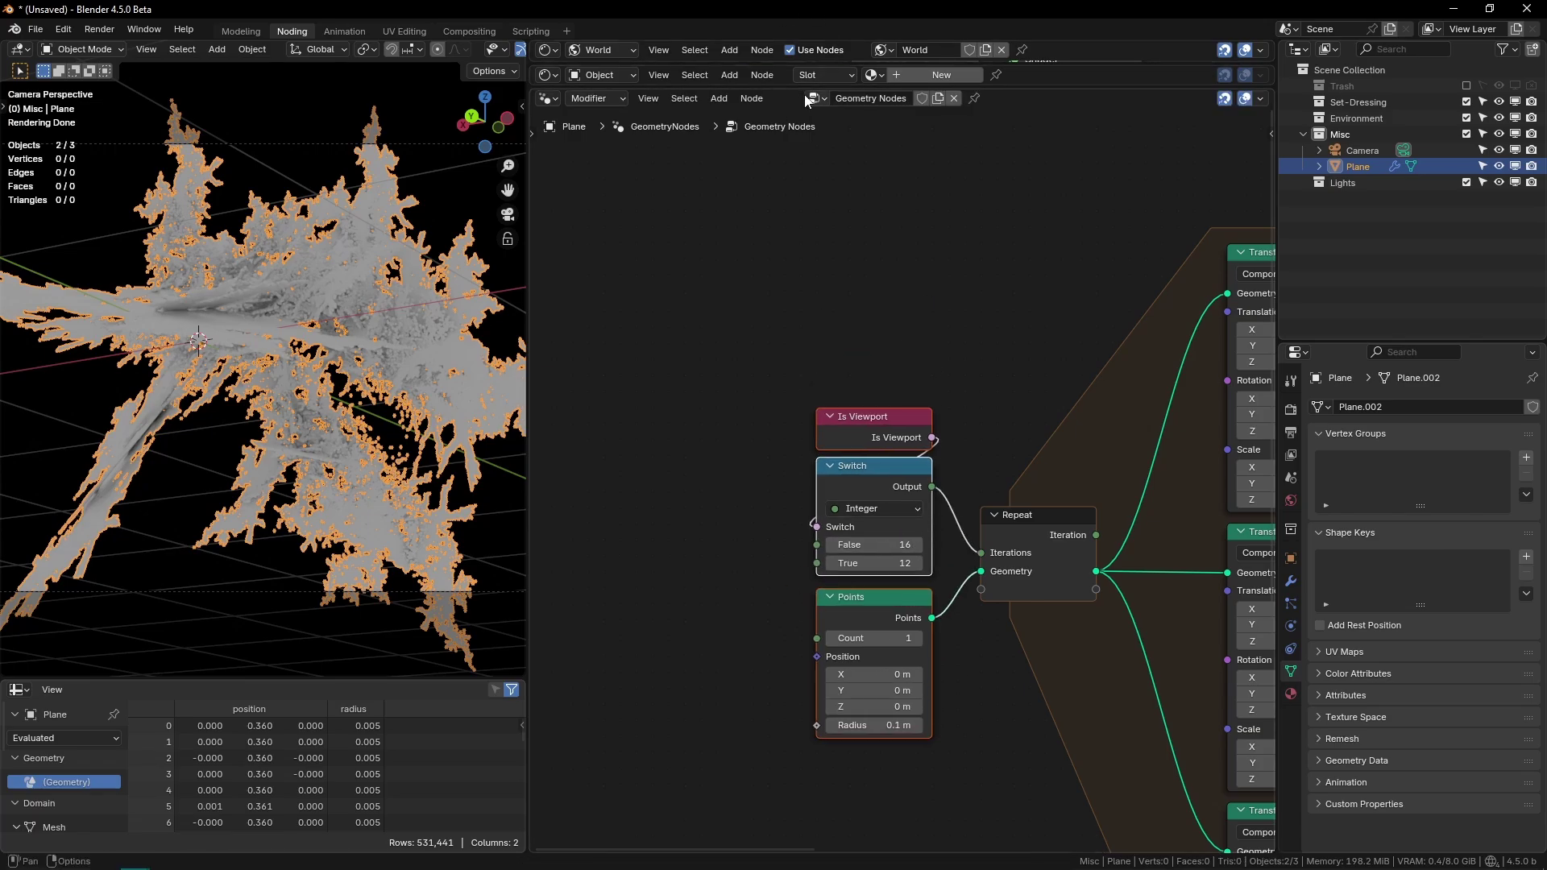
Step: Create a new material for the fractal and set its Principled BSDF base color to purple
drag(800, 87, 800, 779)
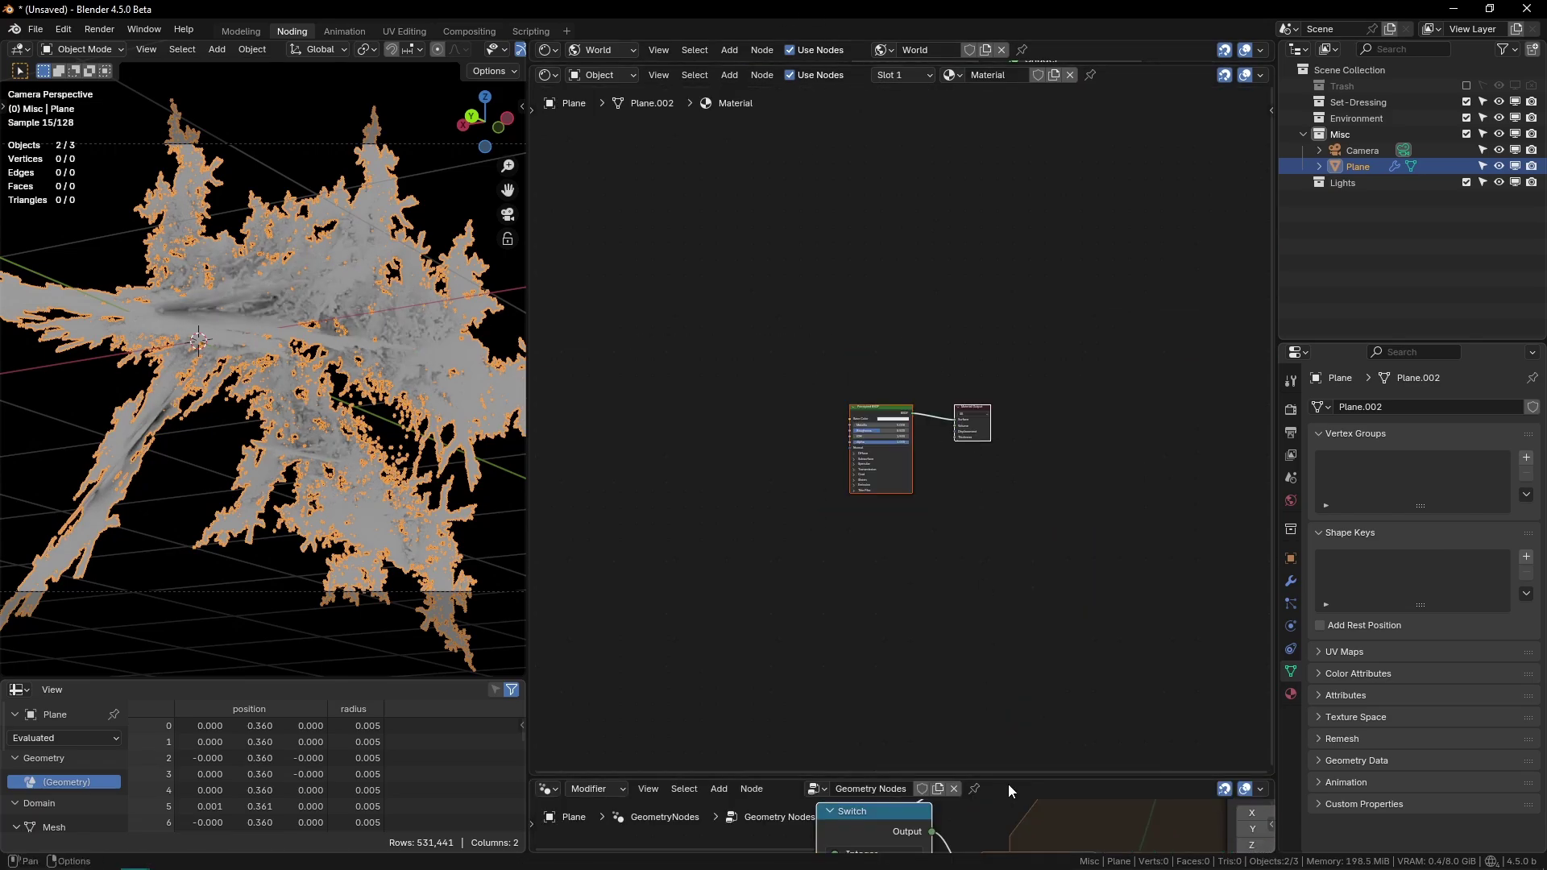
drag(1013, 777, 1011, 581)
scroll(903, 334, up, 10)
click(880, 294)
drag(855, 387, 969, 404)
Step: Insert a Set Material node between Set Point Radius and Group Output and assign the new material to it
scroll(989, 780, down, 5)
middle_drag(989, 780, 564, 709)
drag(838, 659, 915, 728)
key(g)
click(1128, 726)
key(shift+a)
text(sert)
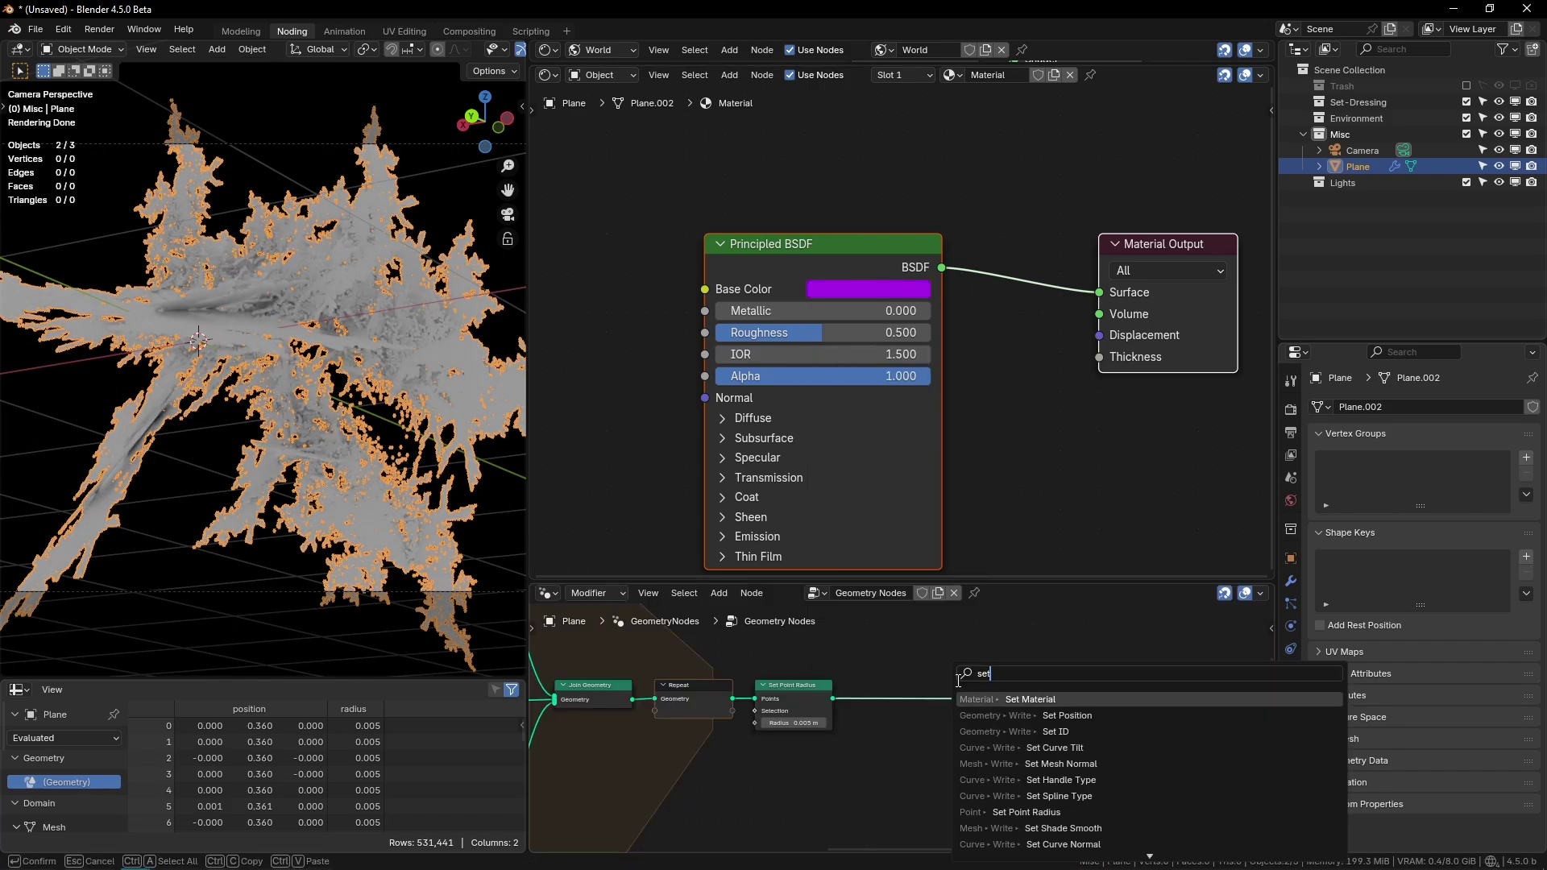
text(mat)
key(Return)
click(899, 751)
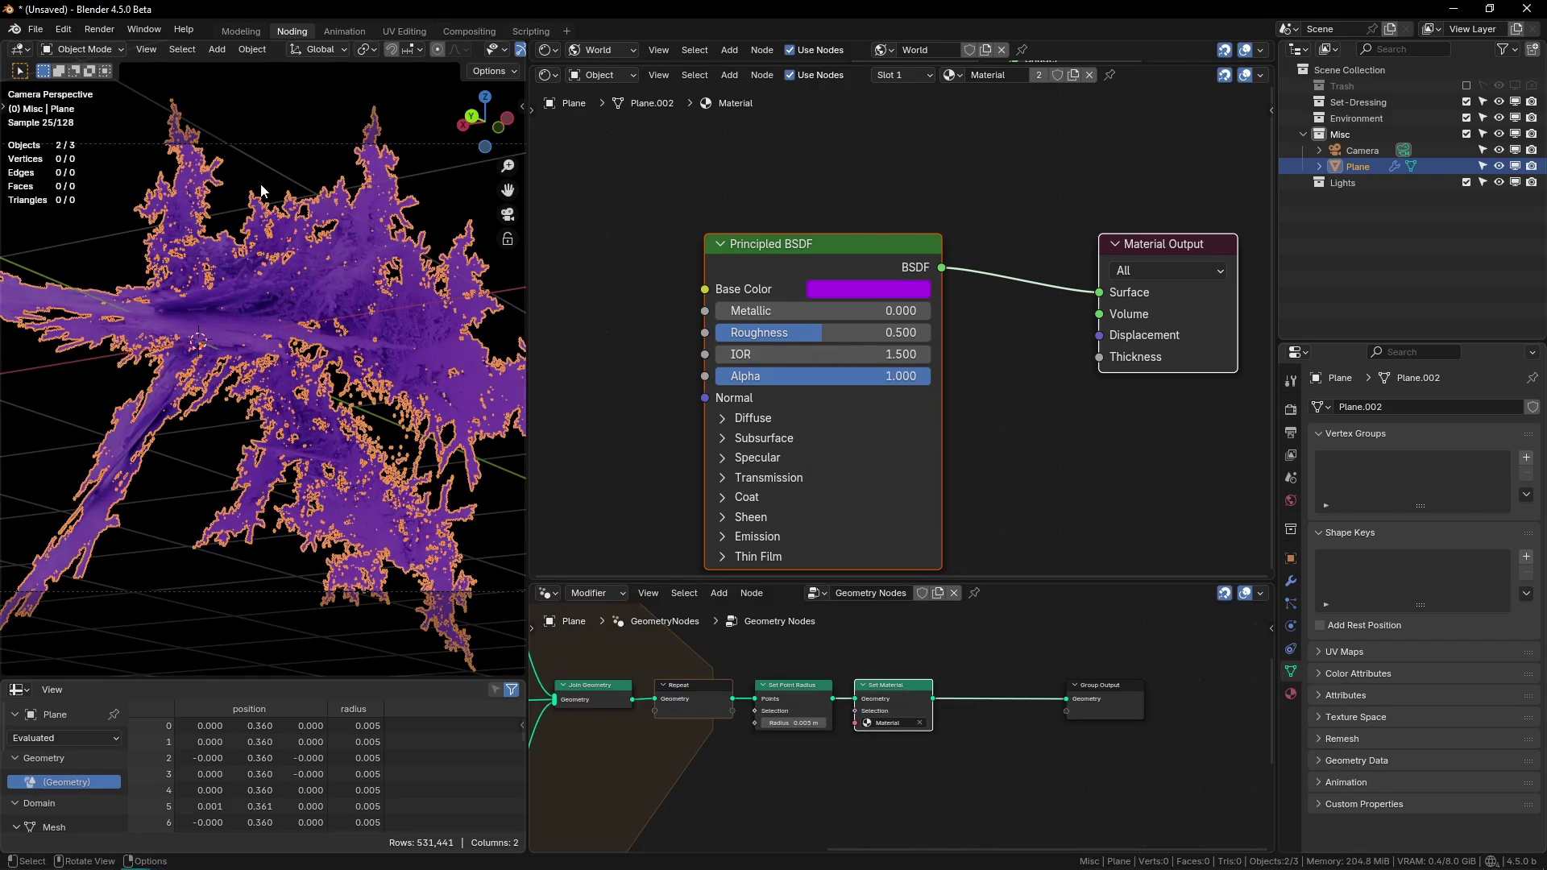
Step: Examine the purple fractal up close in the enlarged viewport and return to the camera view
middle_drag(221, 307, 293, 472)
scroll(312, 366, up, 8)
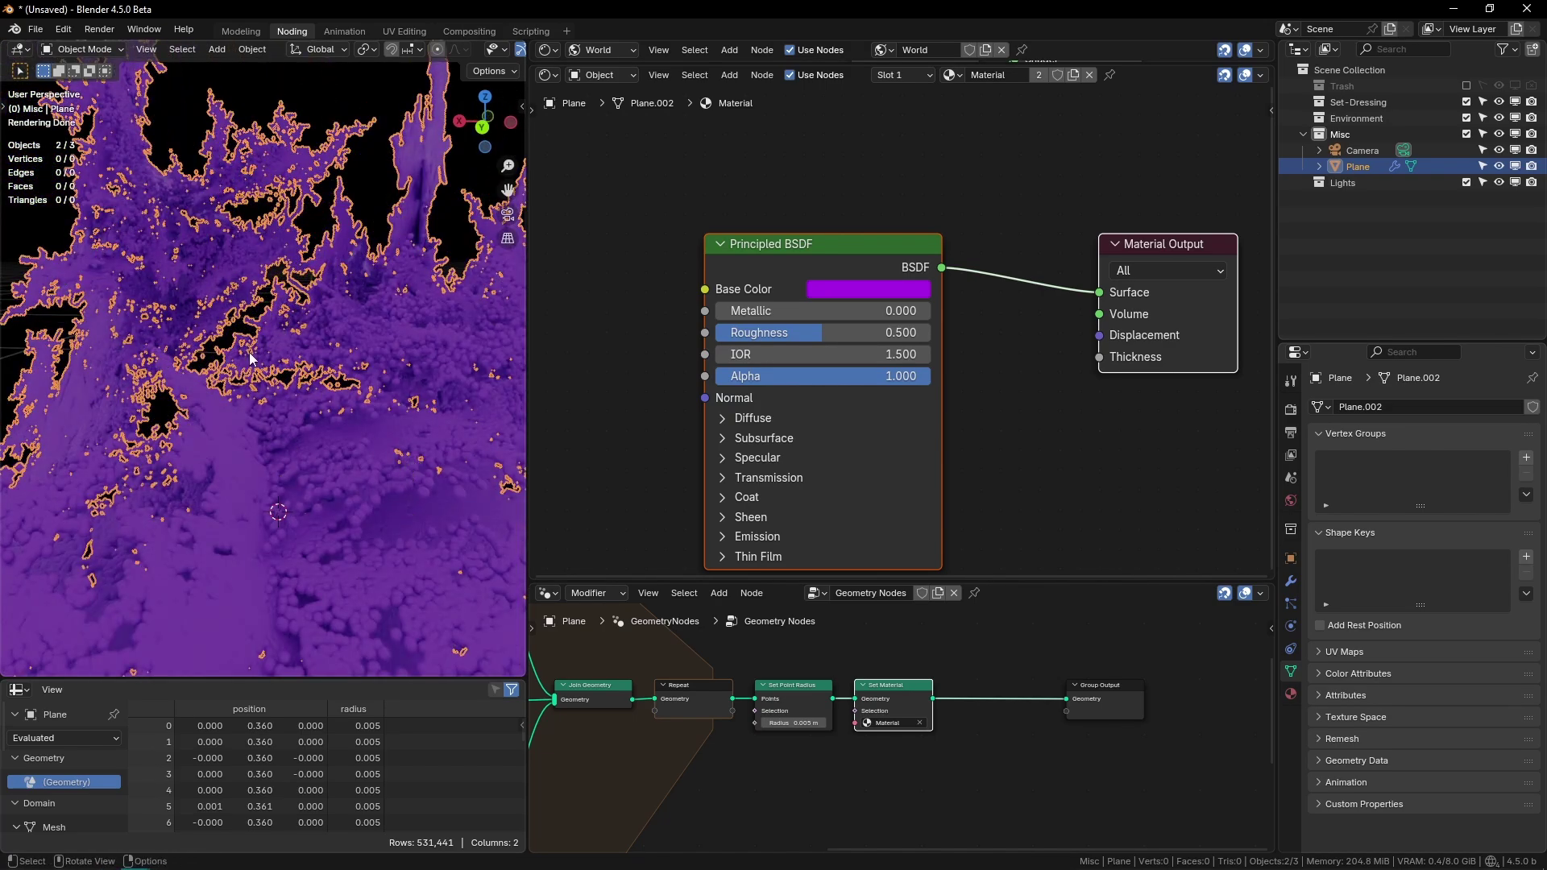
shift+middle_drag(323, 483, 263, 414)
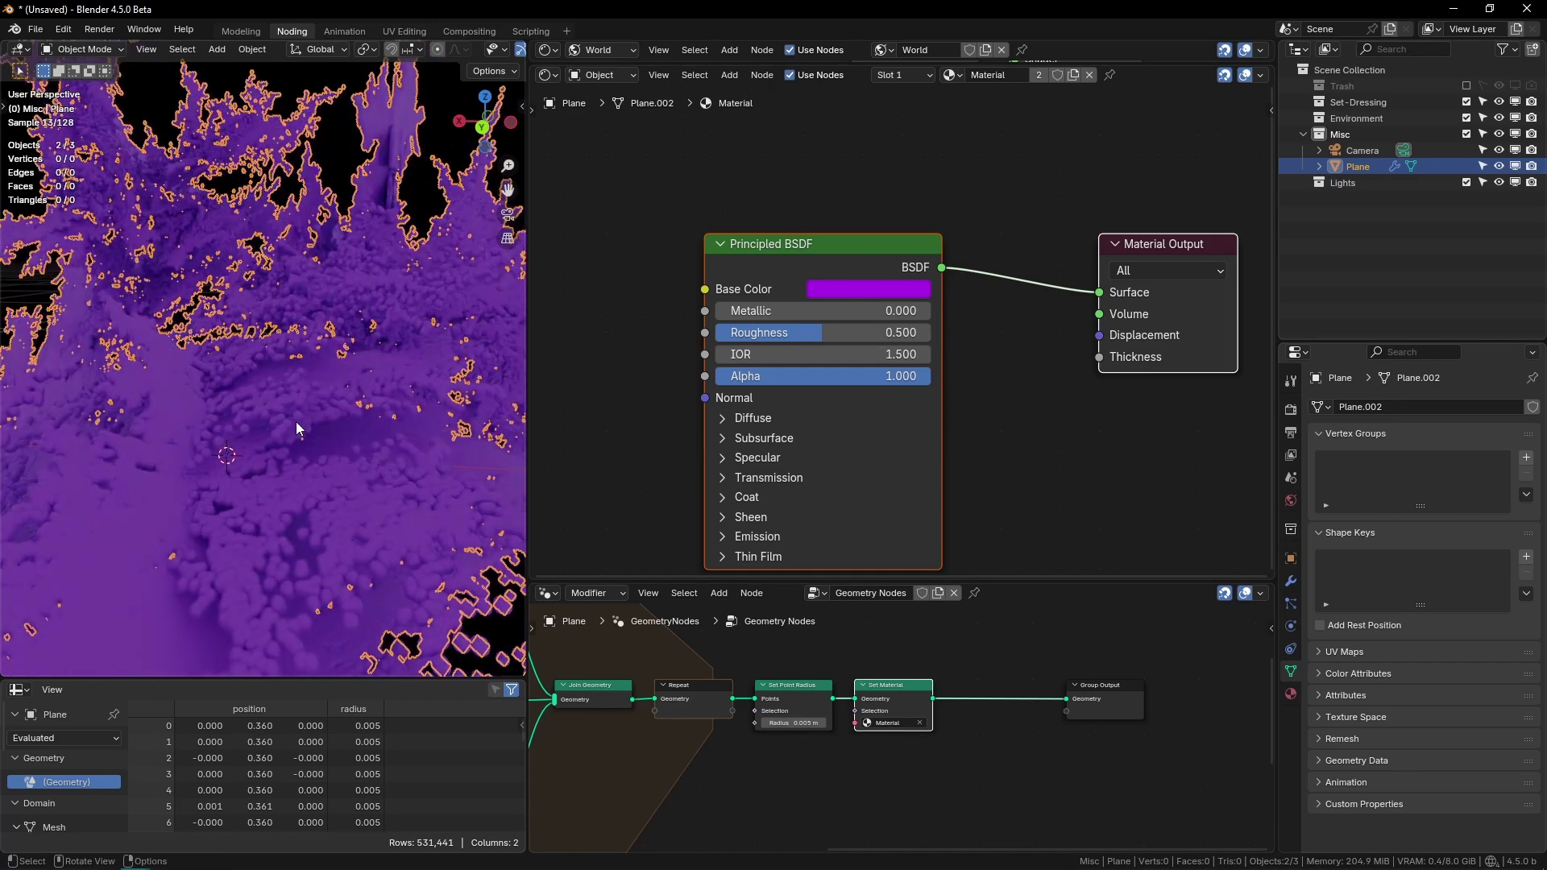
key(ctrl+space)
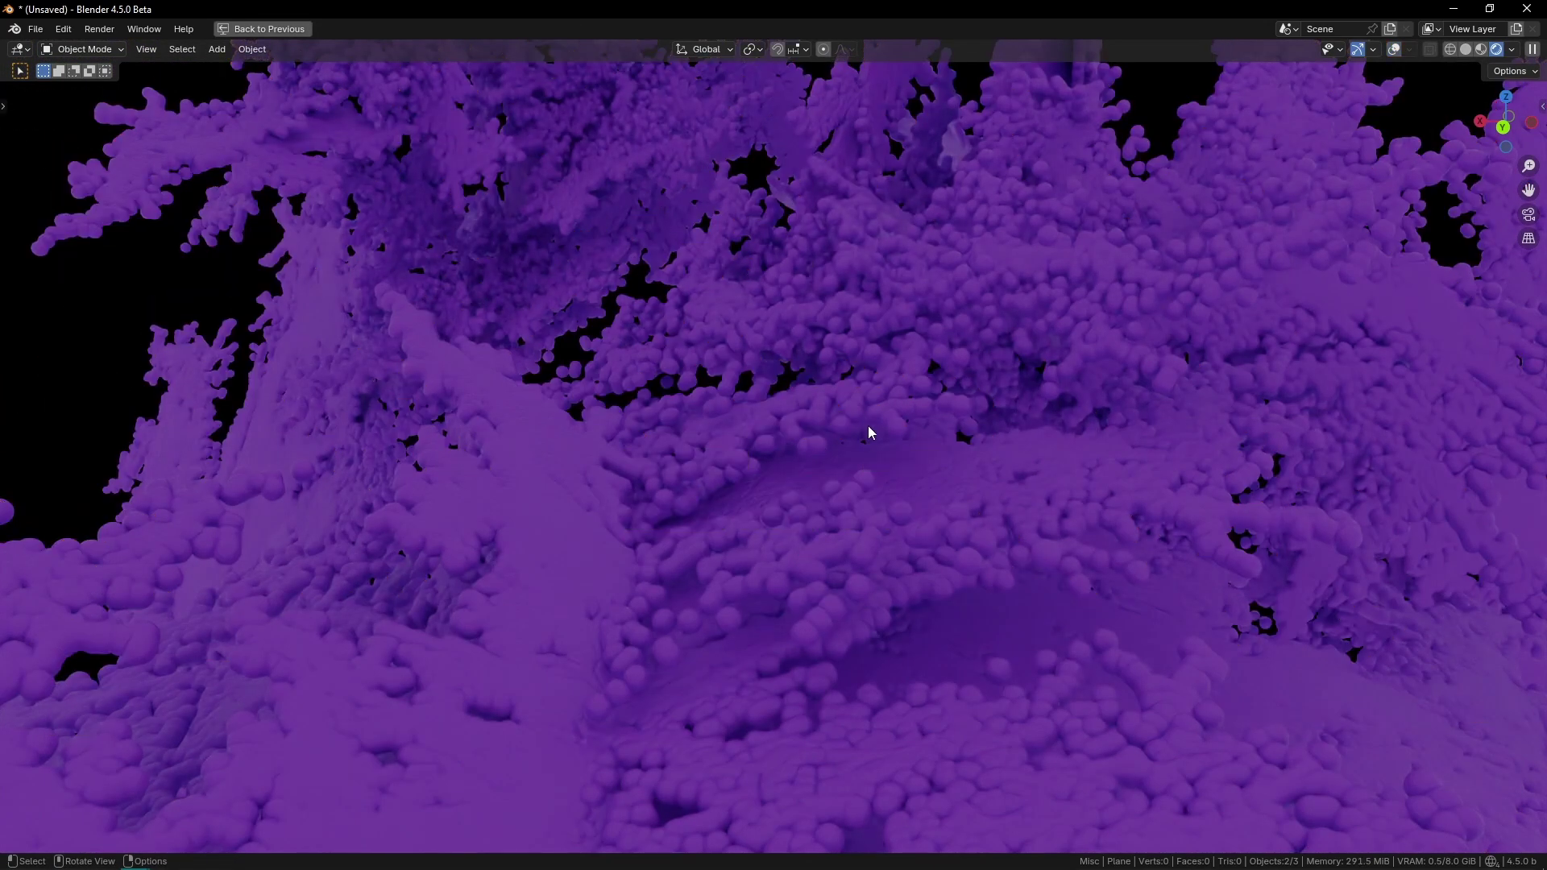
mouse_move(869, 423)
middle_down()
mouse_move(763, 397)
mouse_move(974, 455)
mouse_move(936, 352)
mouse_move(919, 480)
mouse_move(901, 467)
mouse_move(897, 372)
mouse_move(925, 441)
middle_up()
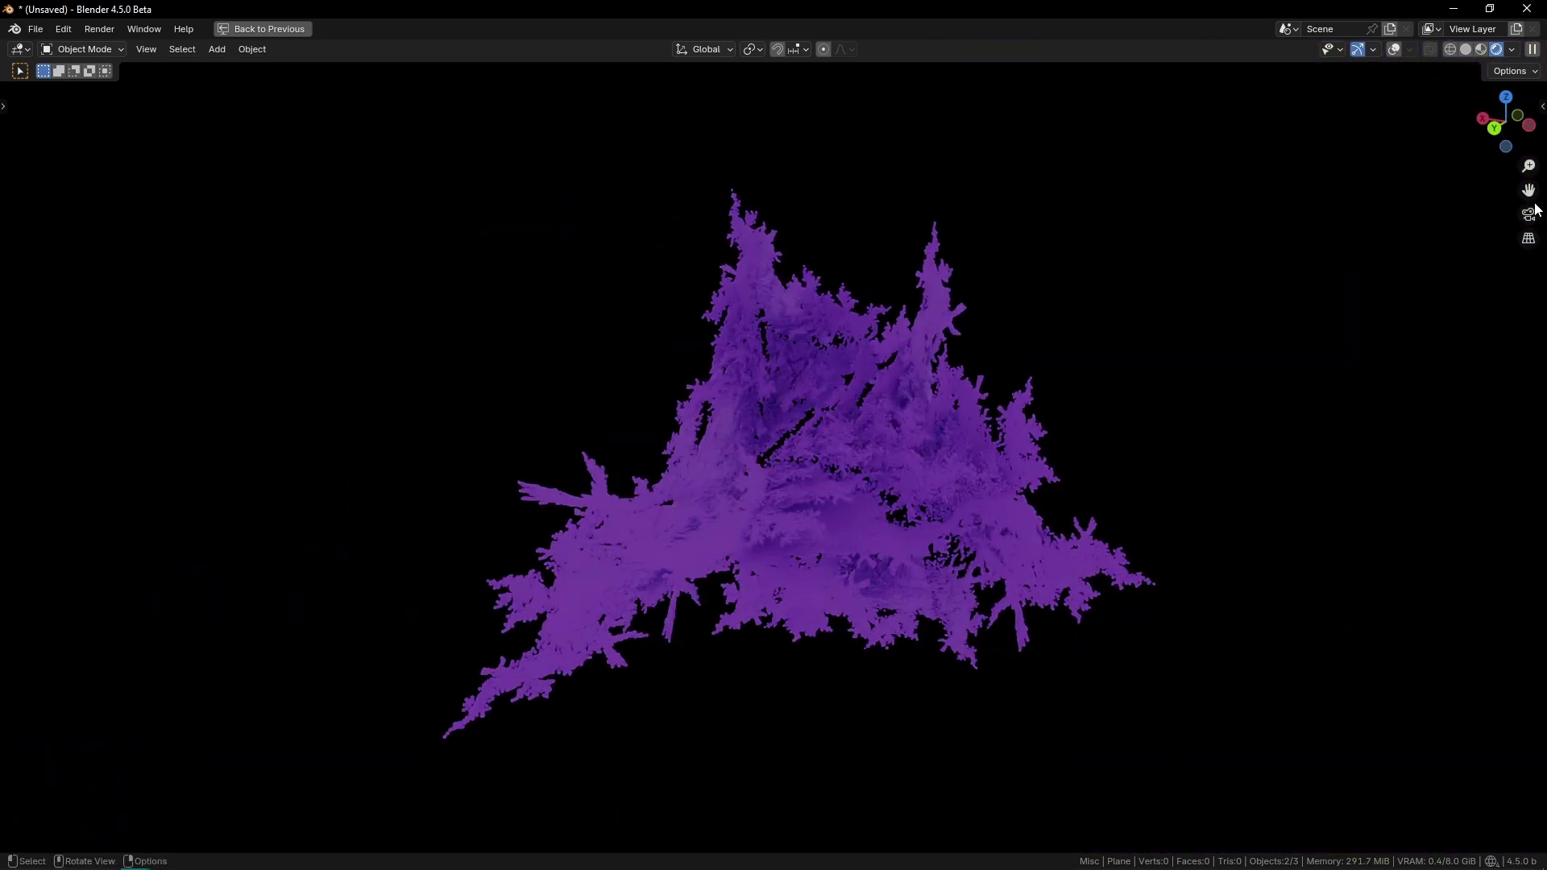
click(1528, 214)
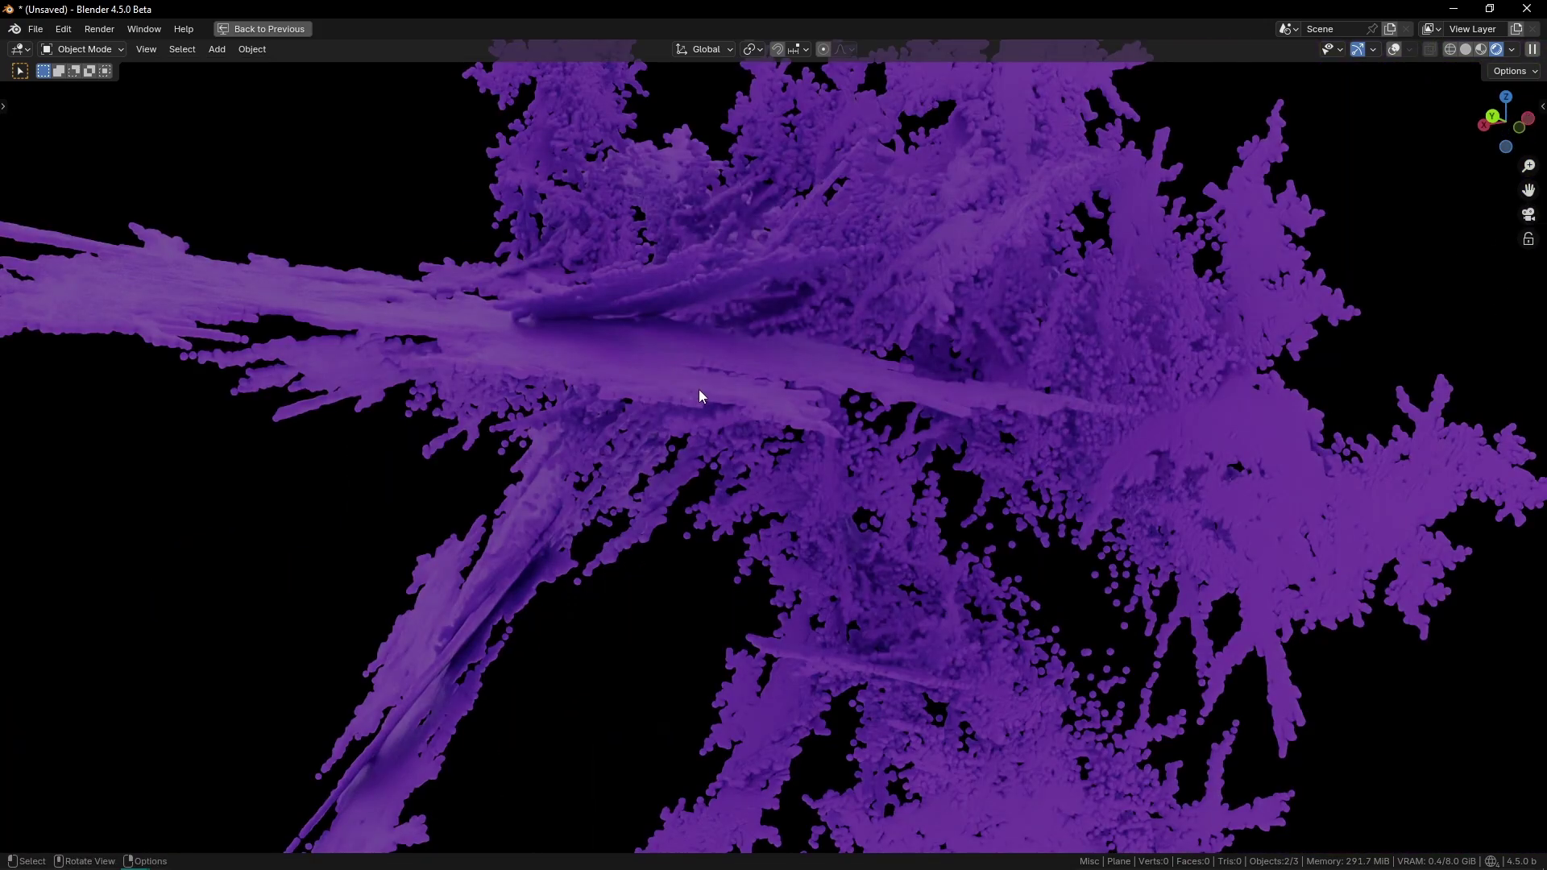
Step: Set a render region around the camera frame and restore the node editing layout with the framed fractal
scroll(699, 389, down, 5)
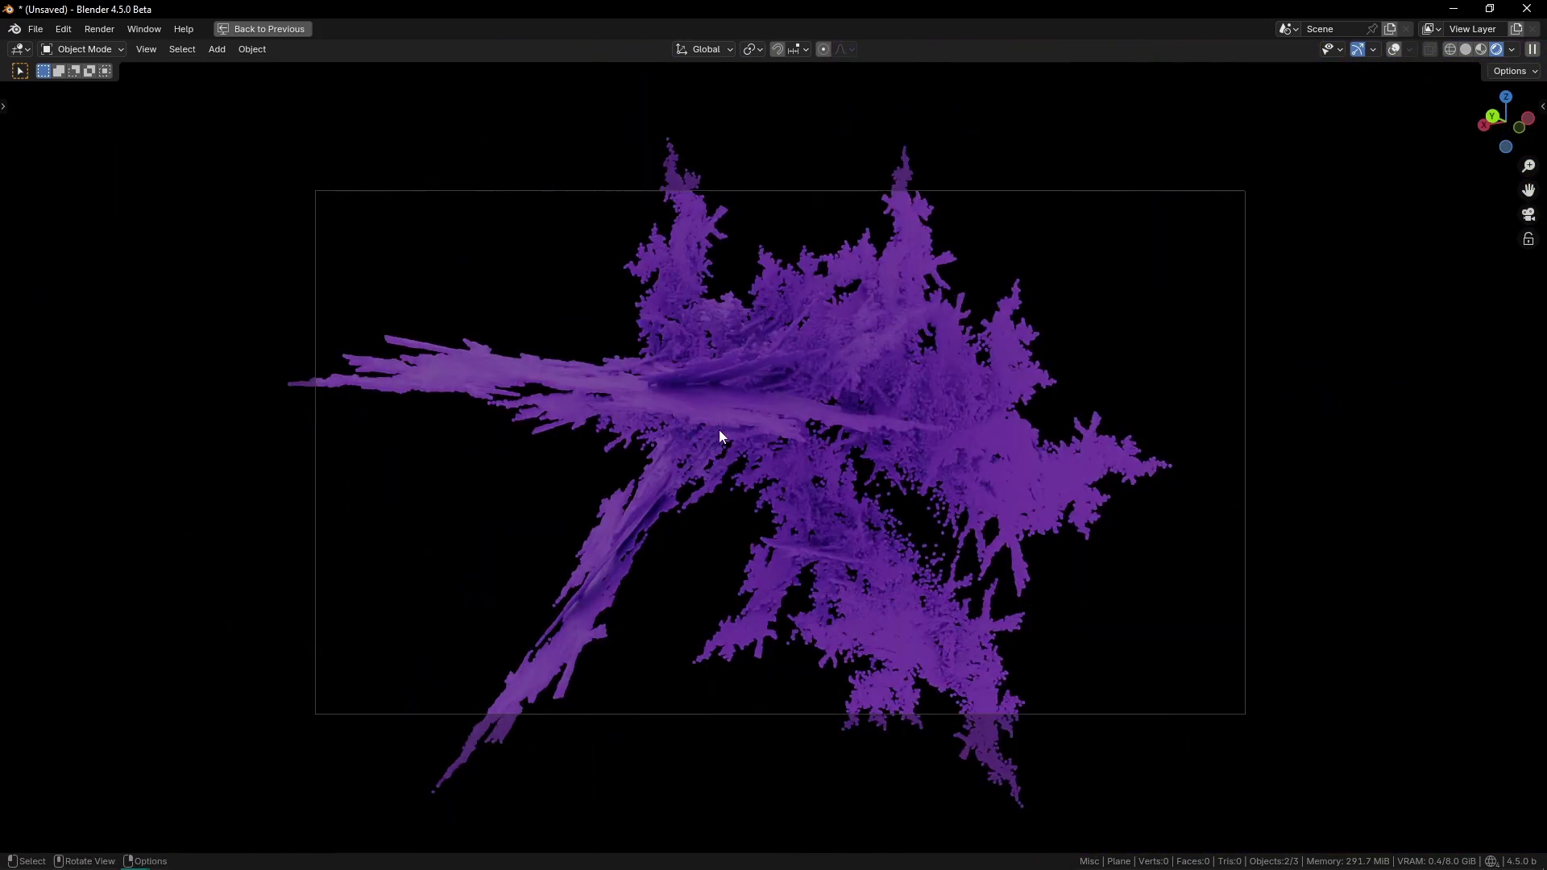
scroll(701, 432, down, 1)
key(ctrl+b)
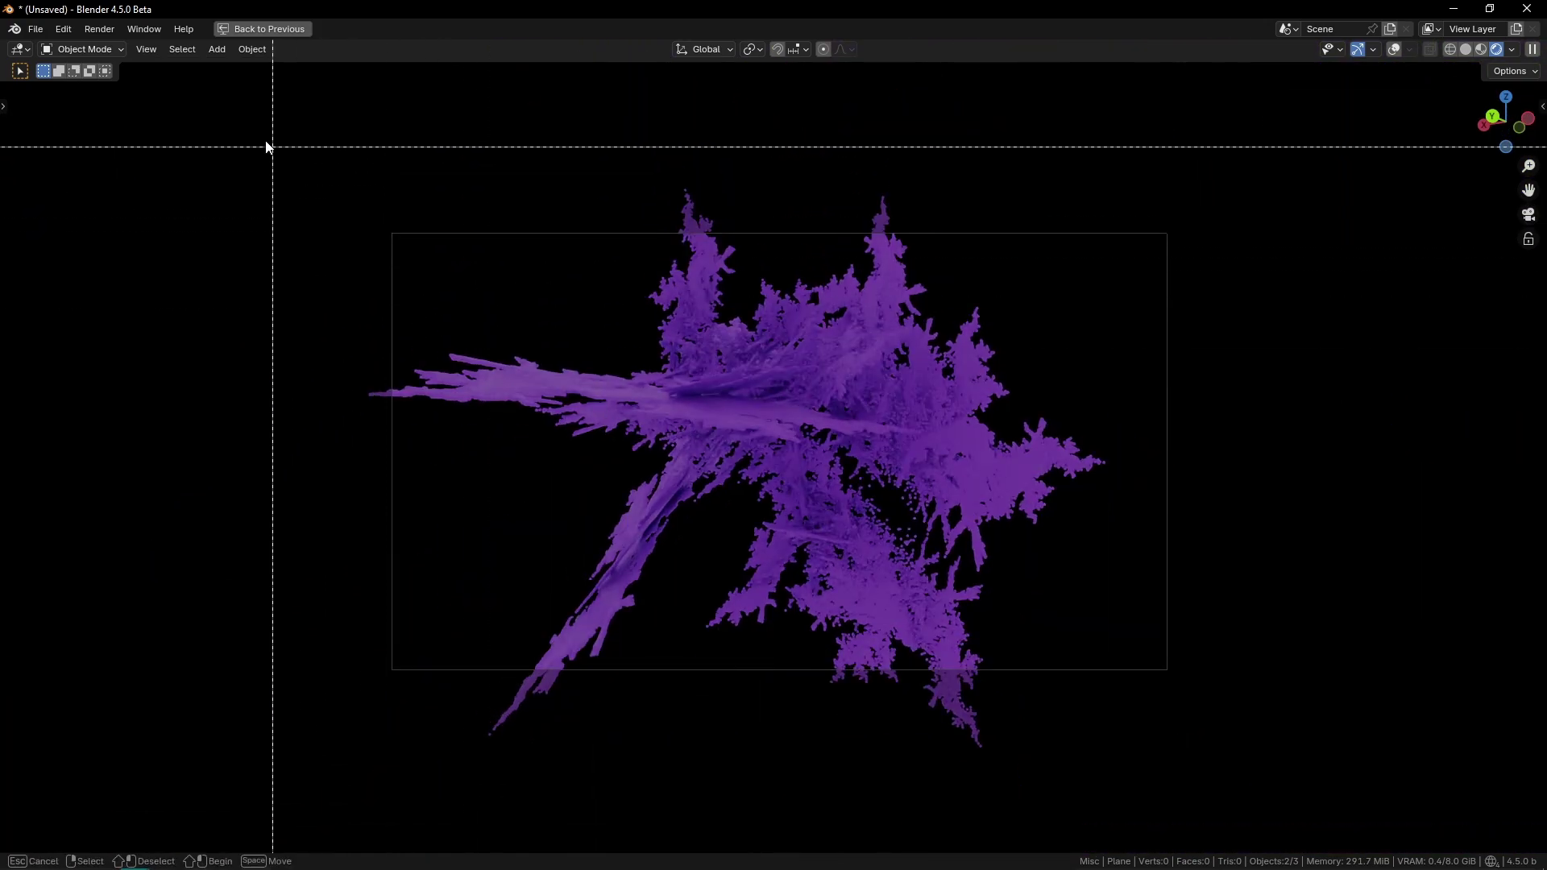
drag(259, 138, 1273, 749)
scroll(912, 535, up, 2)
shift+middle_drag(983, 538, 941, 539)
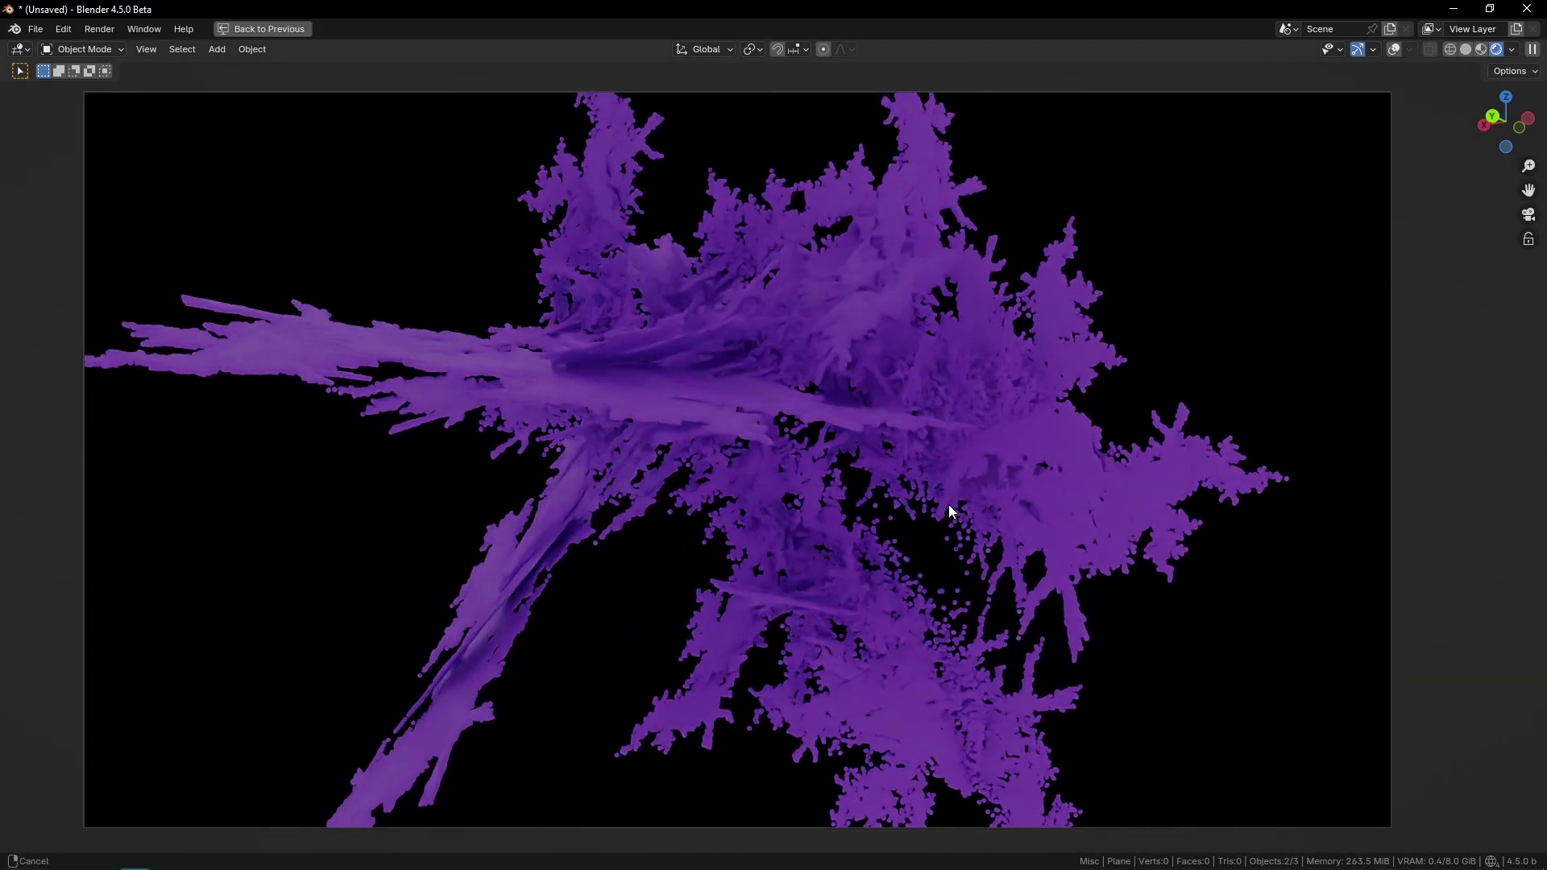
key(ctrl+alt+space)
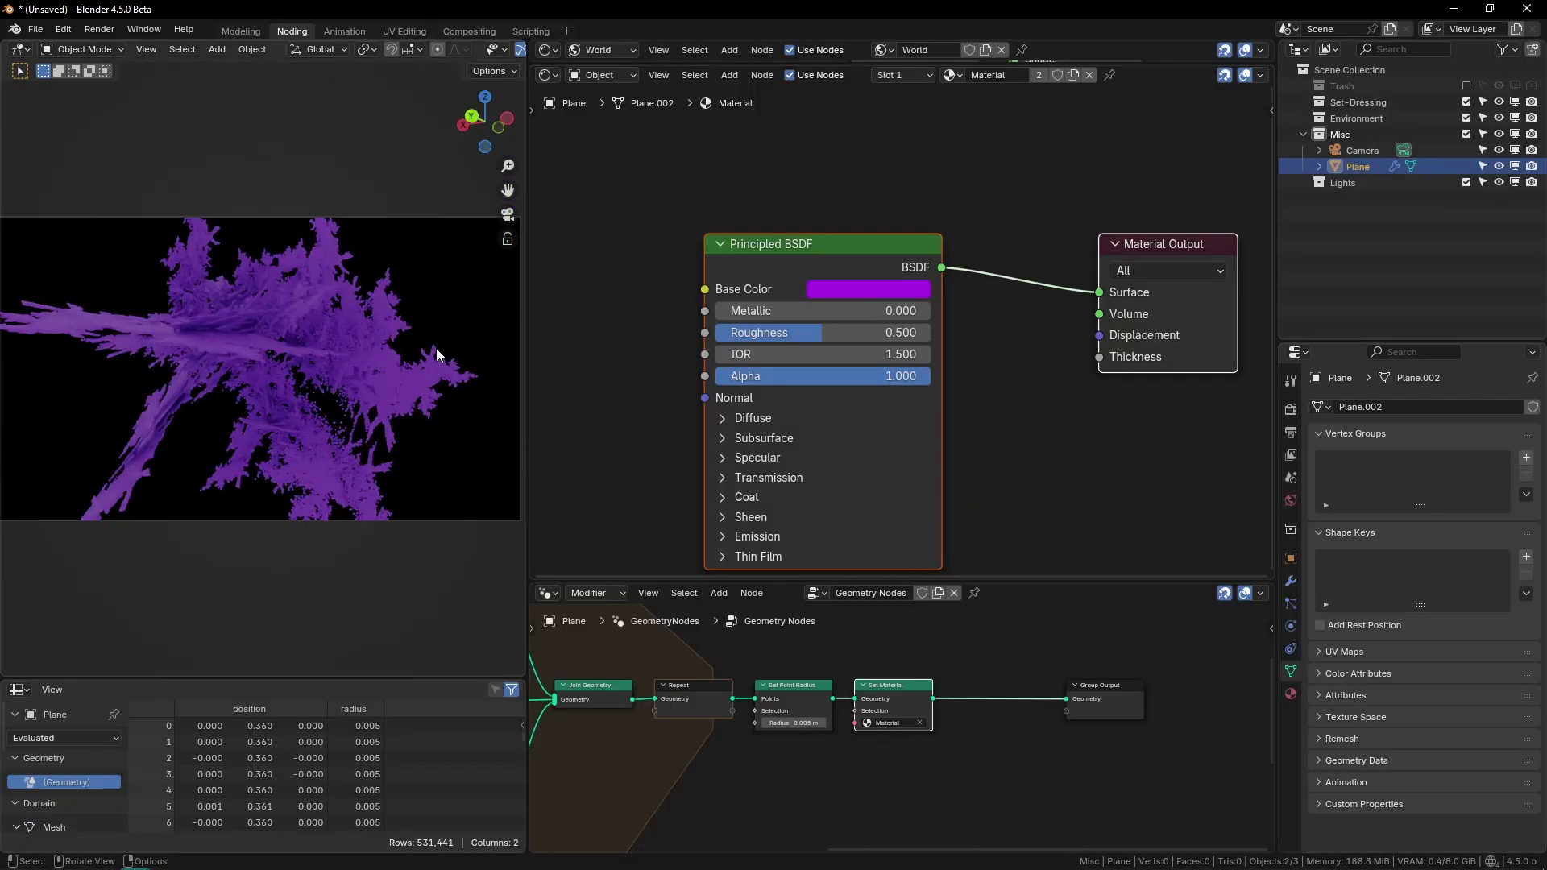
shift+middle_drag(414, 367, 427, 378)
scroll(415, 361, up, 1)
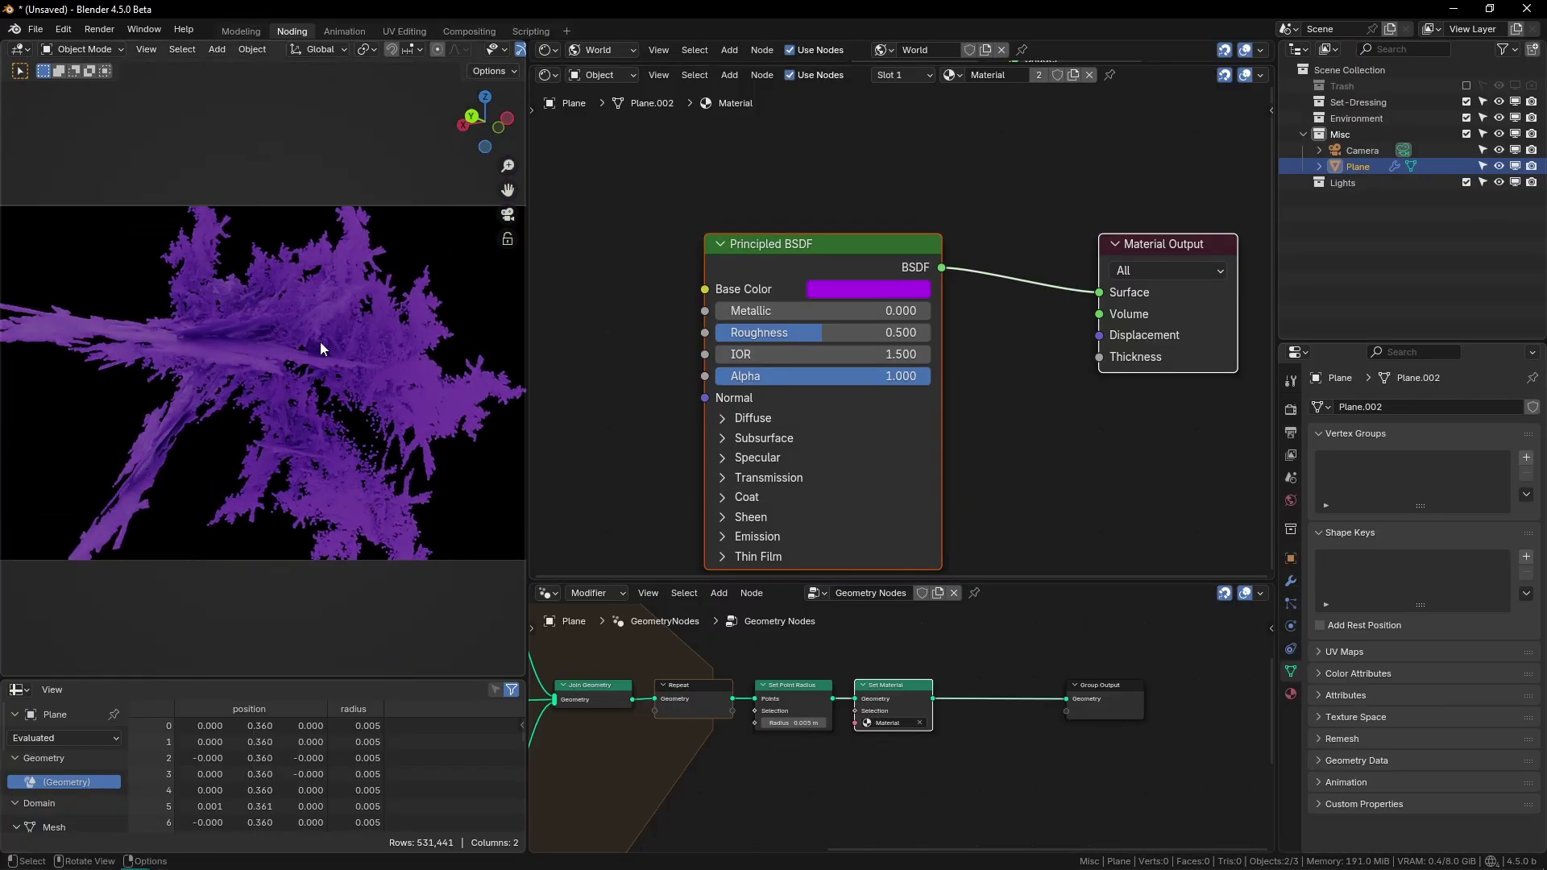
Step: Reset the Principled BSDF base color to its default and move the node closer to Material Output
drag(760, 579, 760, 799)
click(834, 400)
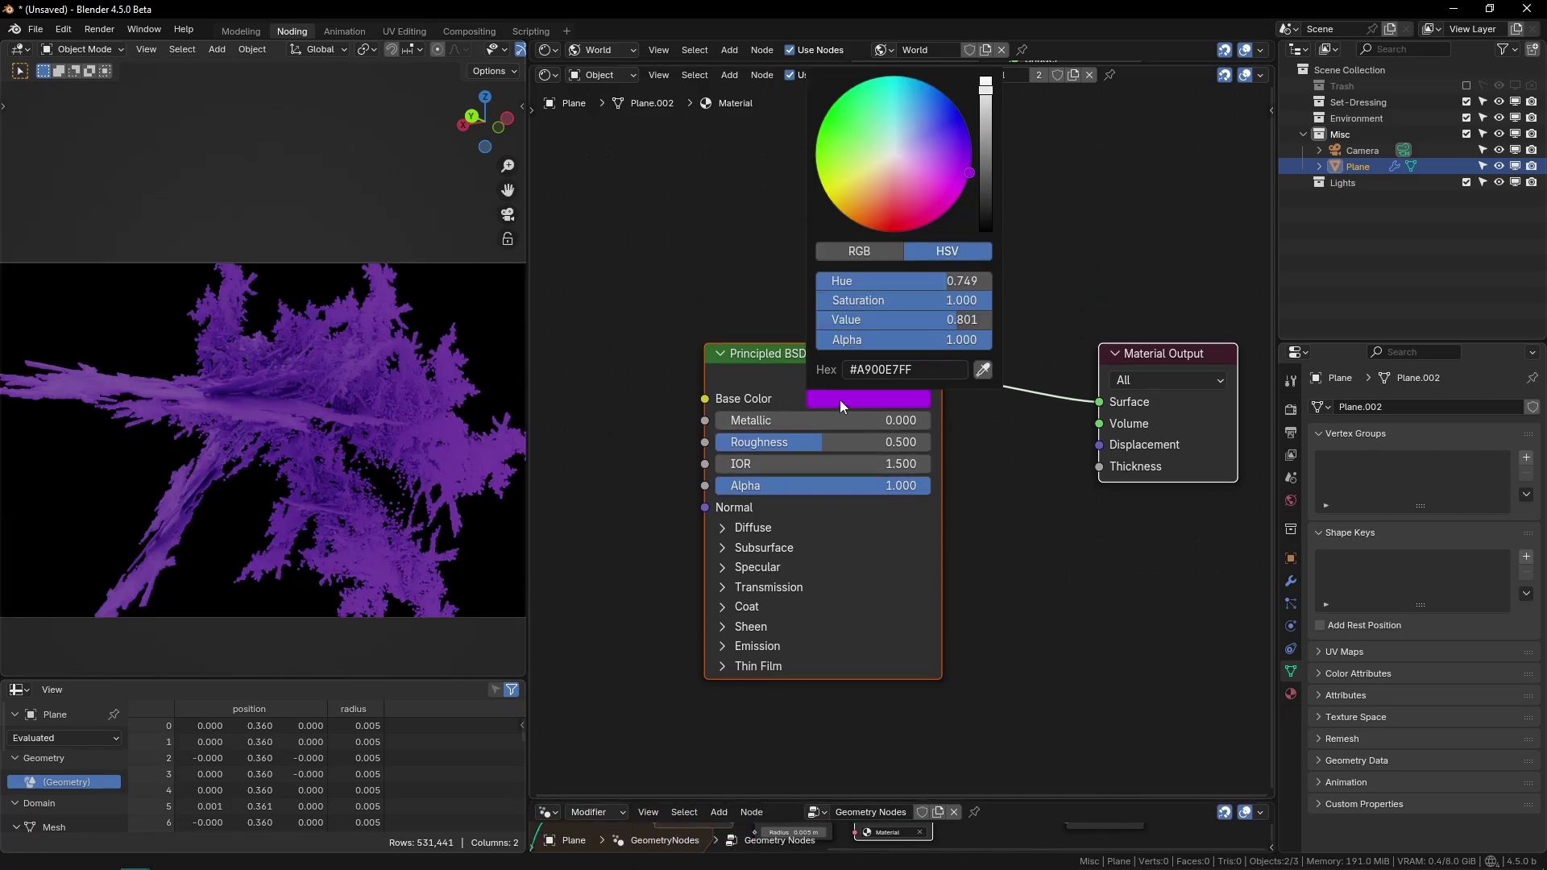
click(733, 314)
key(BackSpace)
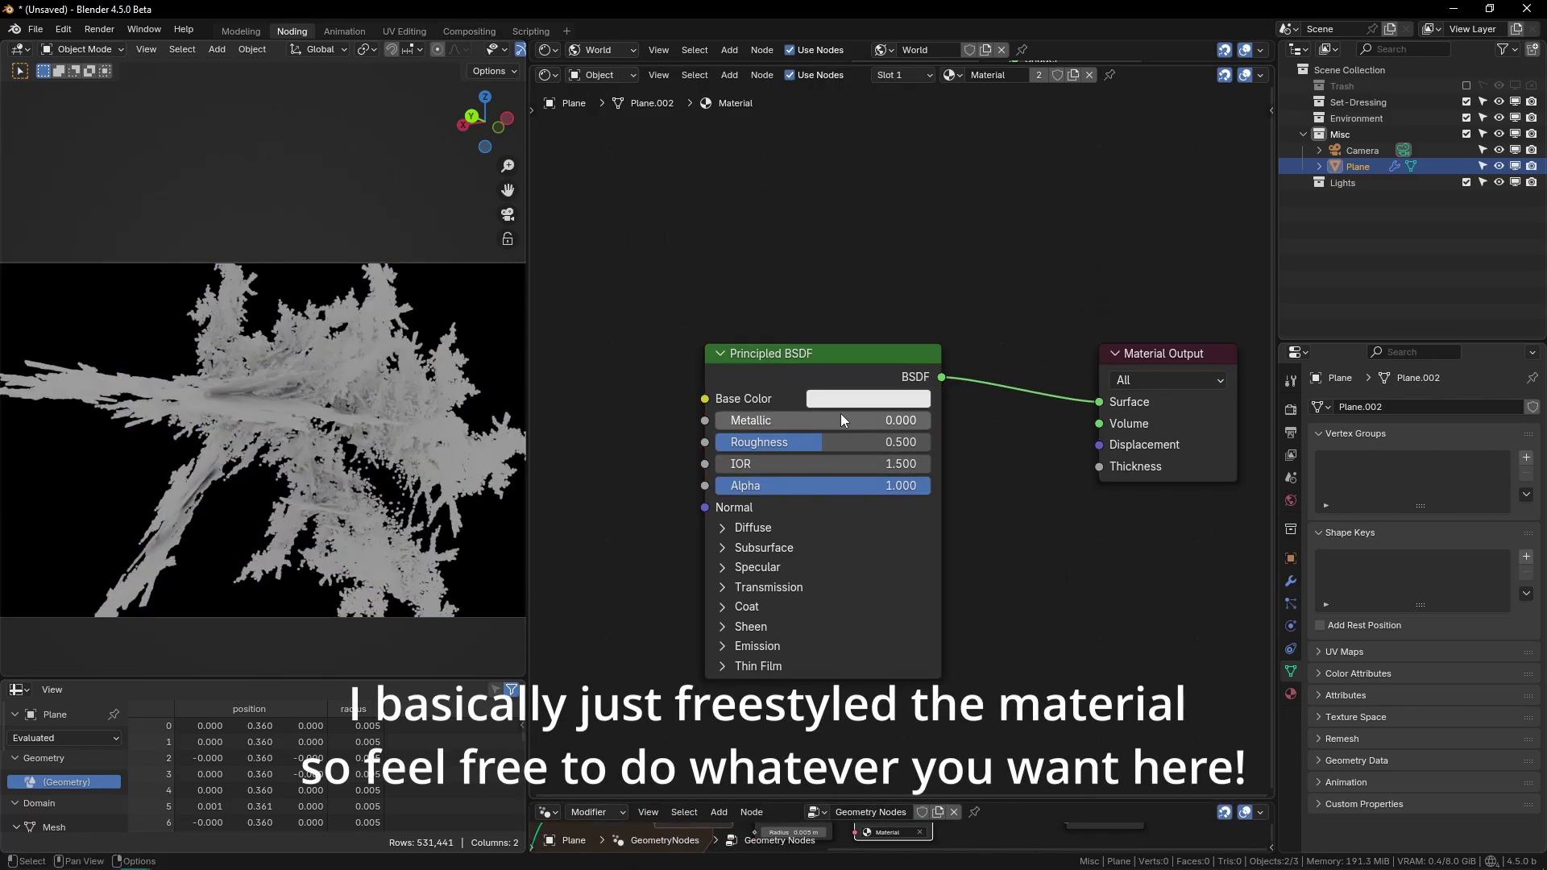
drag(894, 377, 1002, 378)
click(646, 324)
scroll(709, 306, down, 2)
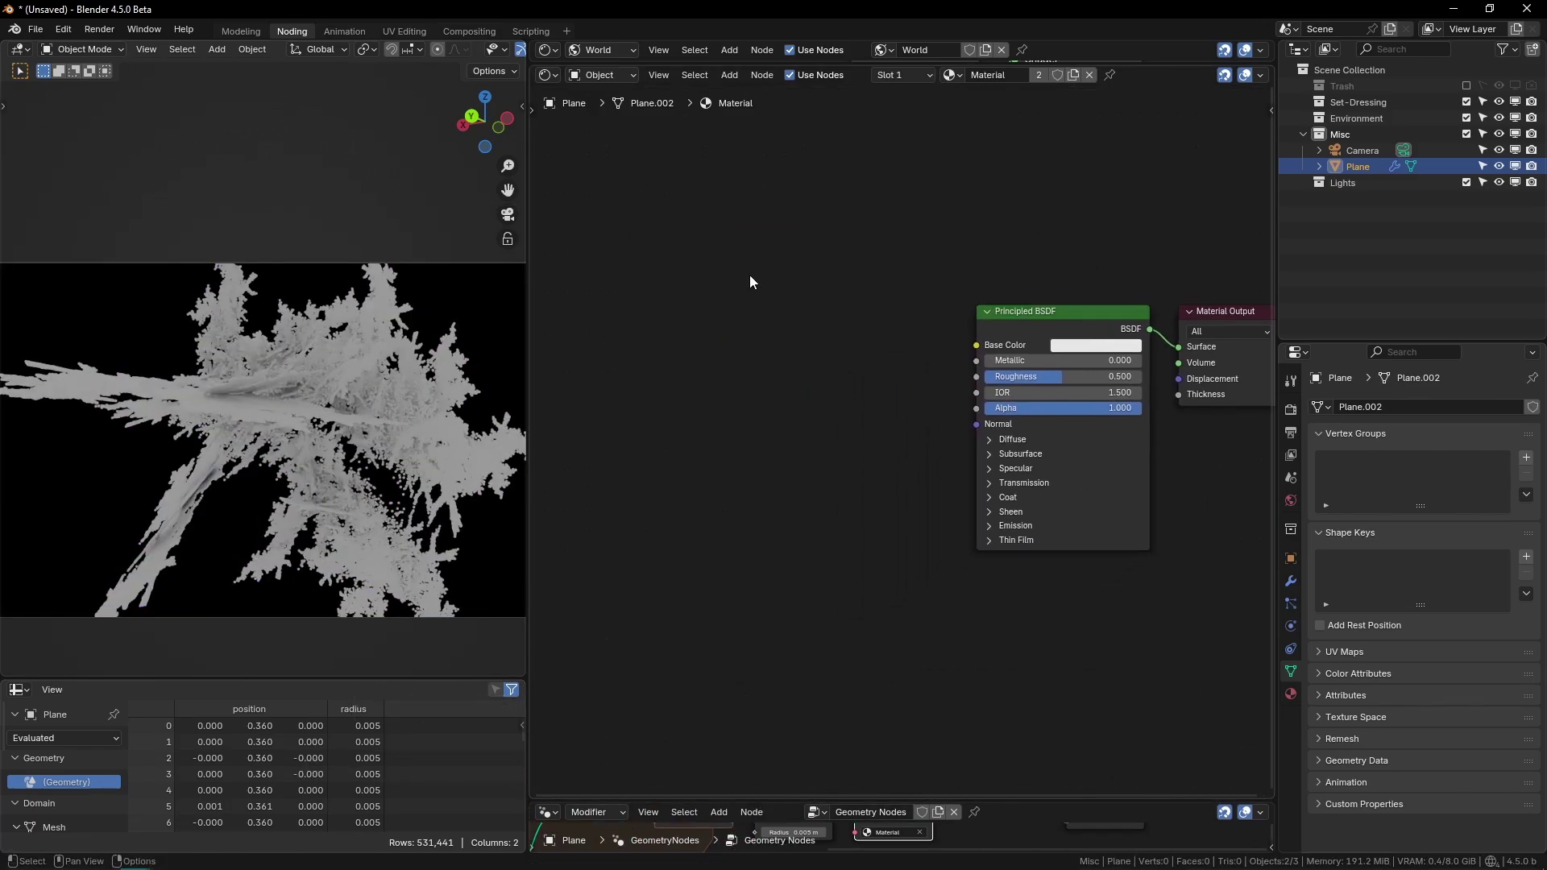
Step: Add a Geometry node's Position output, feed it into the Principled BSDF Base Color, and leave room between the two nodes
key(shift+a)
text(geometry)
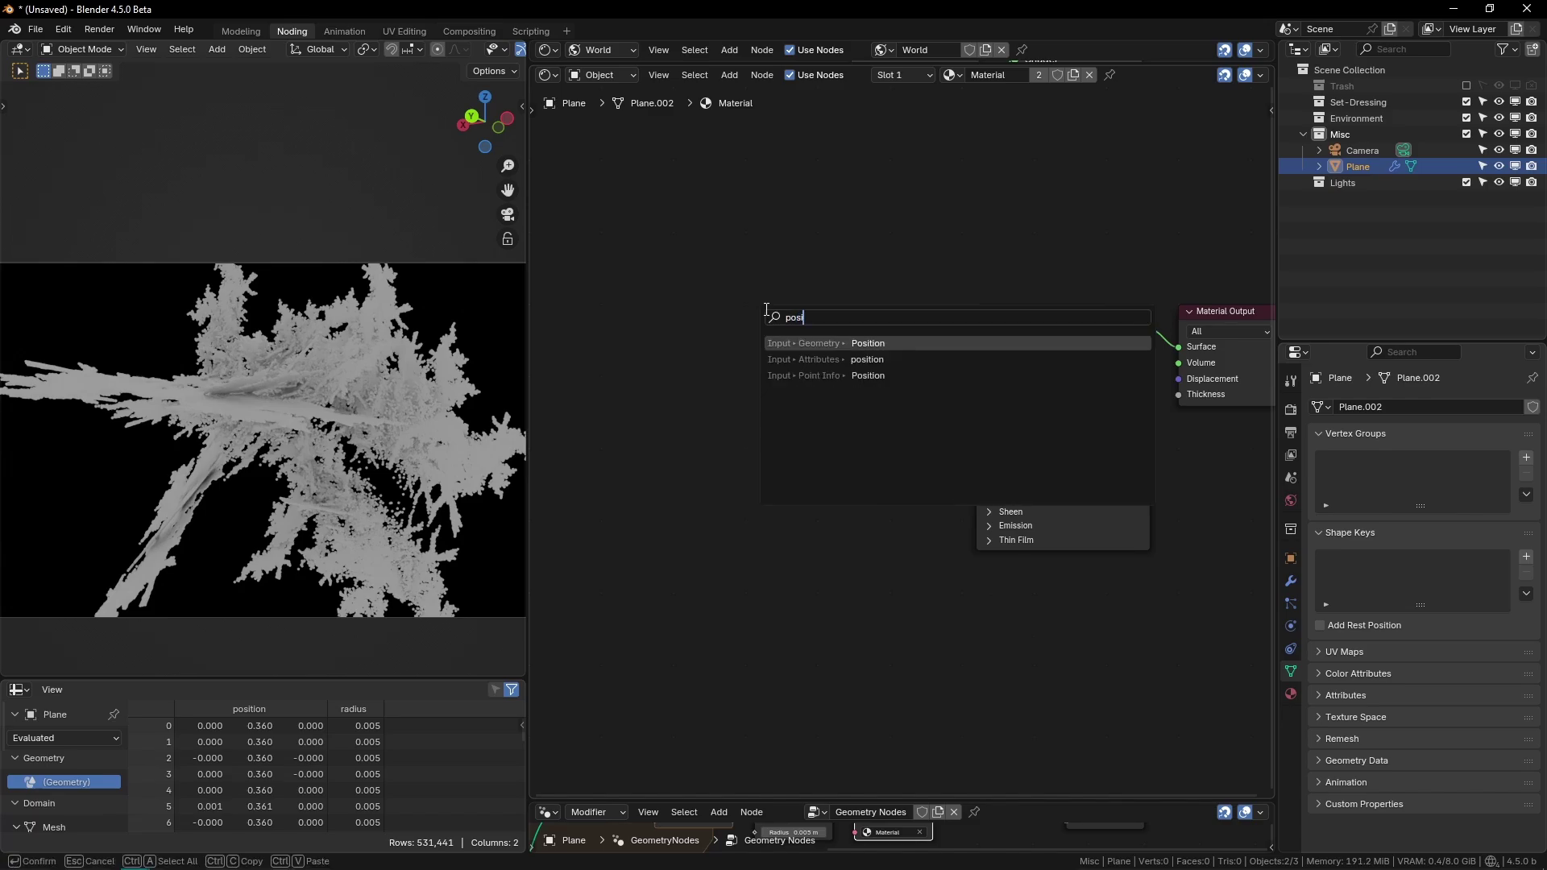
key(Return)
click(804, 299)
drag(804, 299, 742, 326)
ctrl+shift+click(742, 310)
key(g)
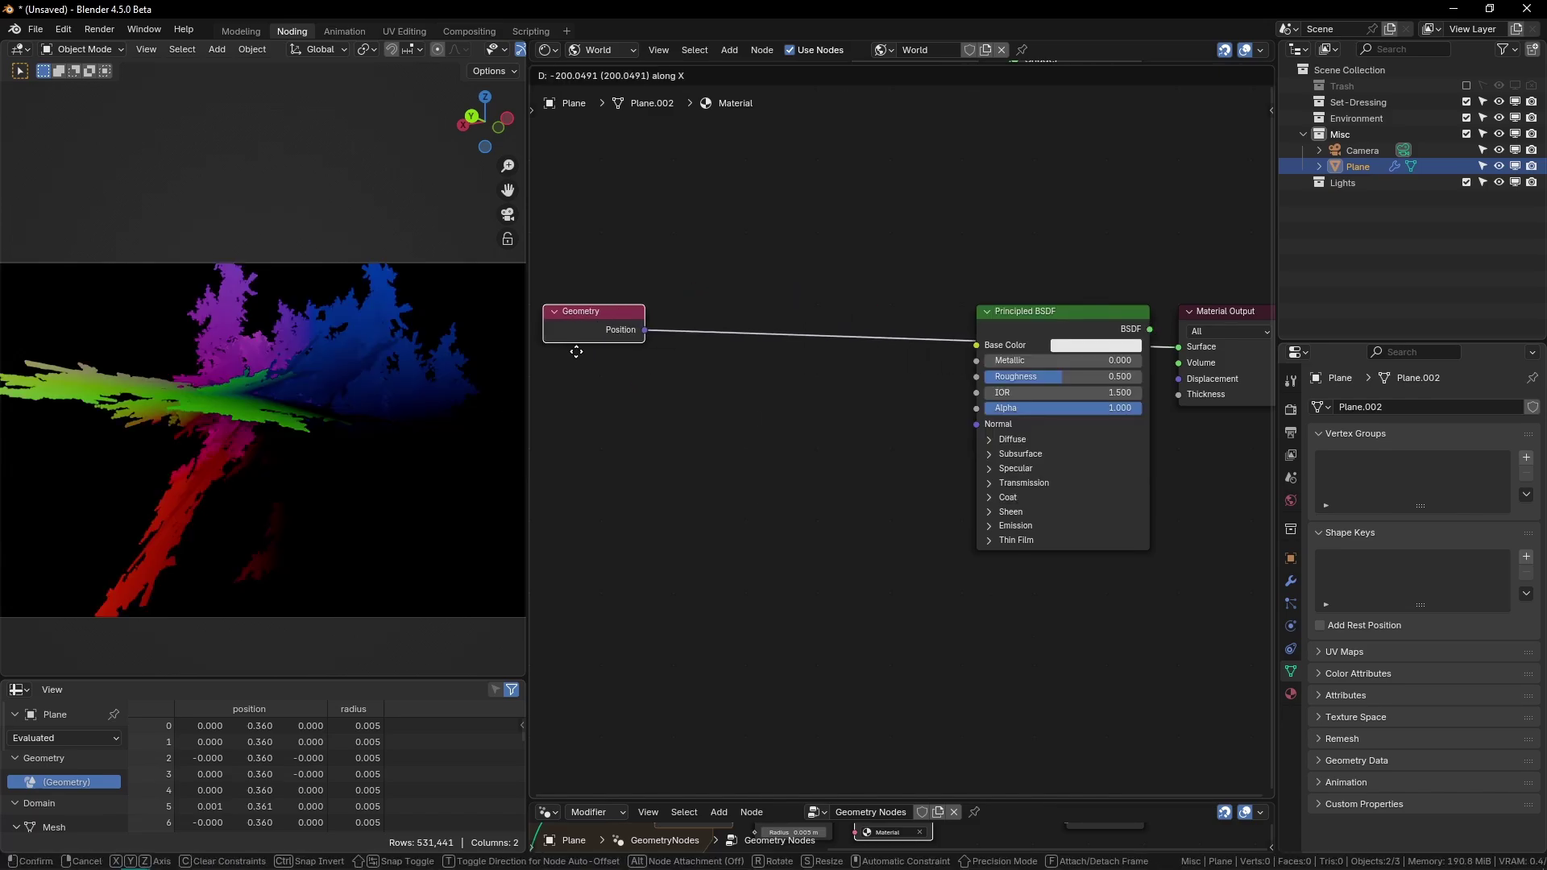
click(587, 345)
middle_drag(756, 348, 808, 335)
key(g)
click(700, 343)
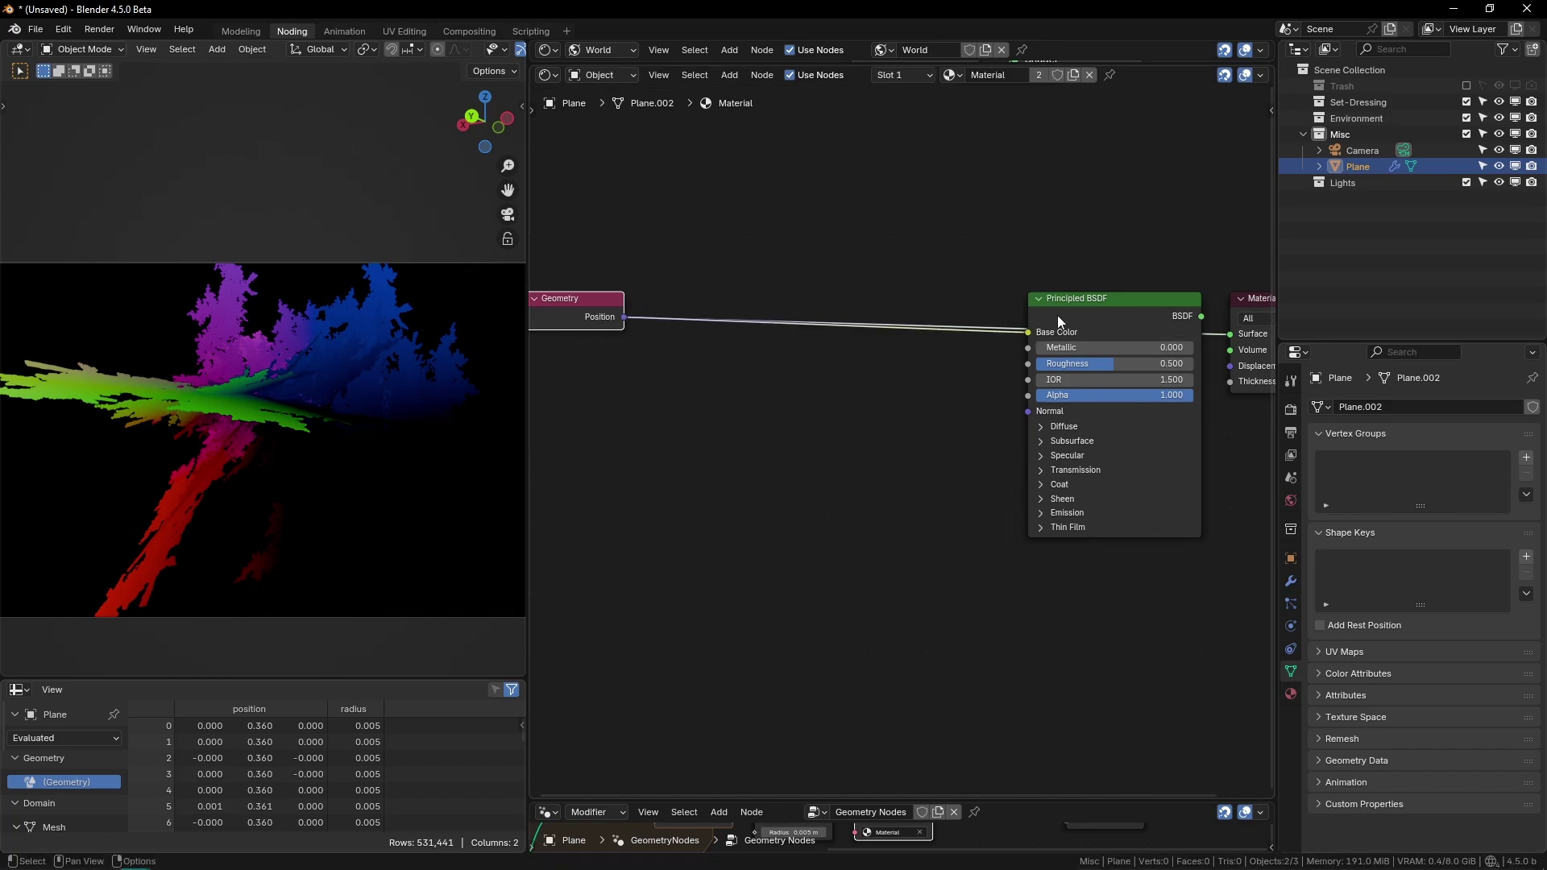
drag(599, 318, 758, 321)
key(shift+a)
text(hue)
key(Return)
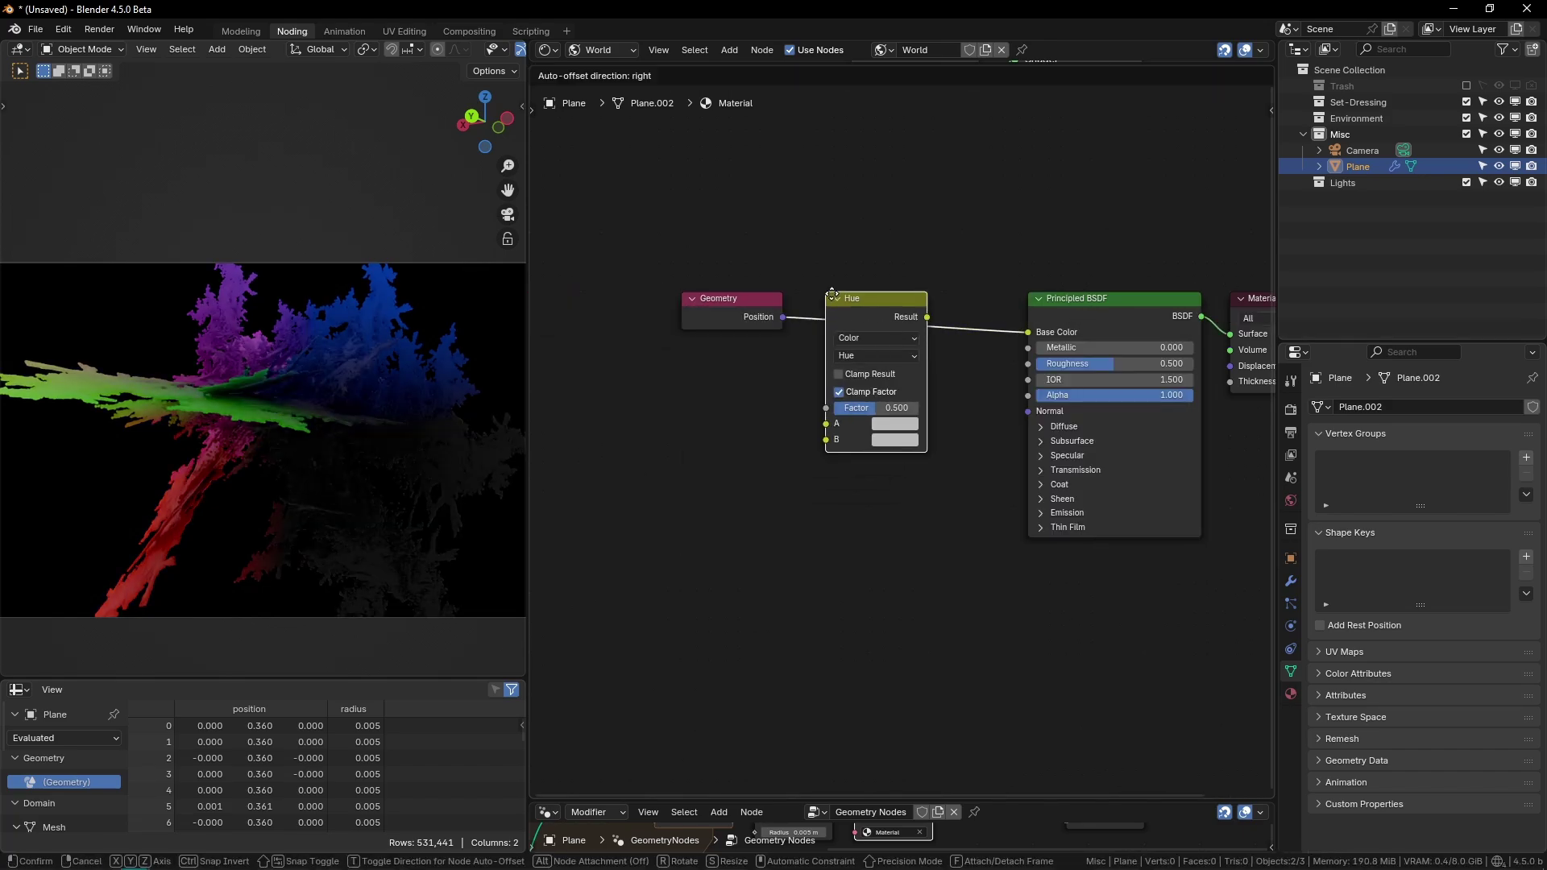
key(Escape)
Step: Insert a Hue/Saturation/Value node between Position and Base Color with hue 0.800 and saturation 0.680
key(shift+a)
text(hbue)
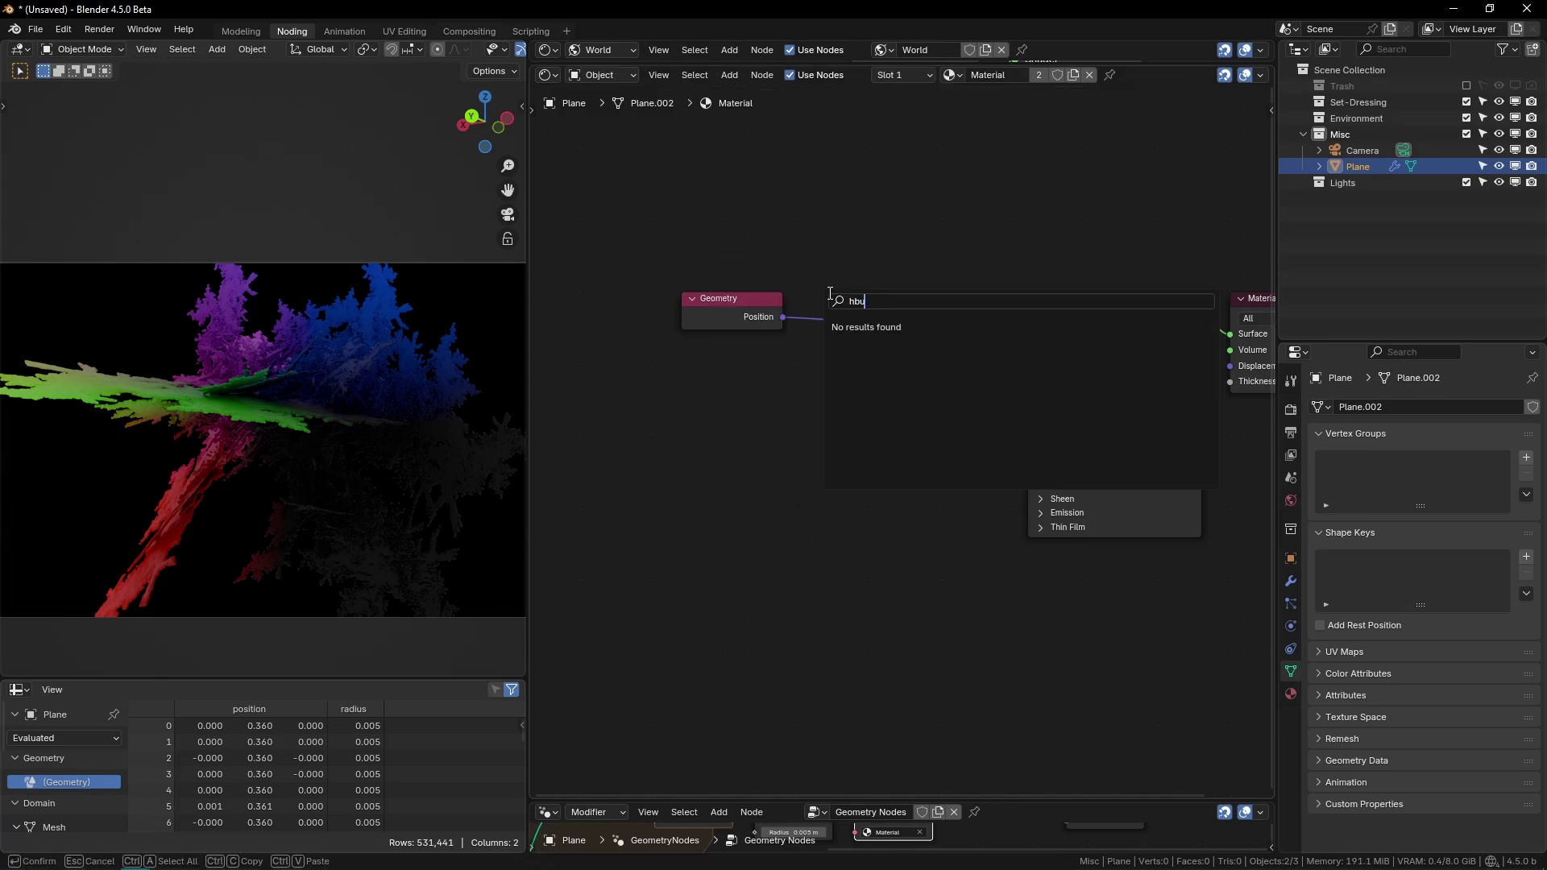
key(BackSpace)
key(BackSpace)
text(ue)
key(Return)
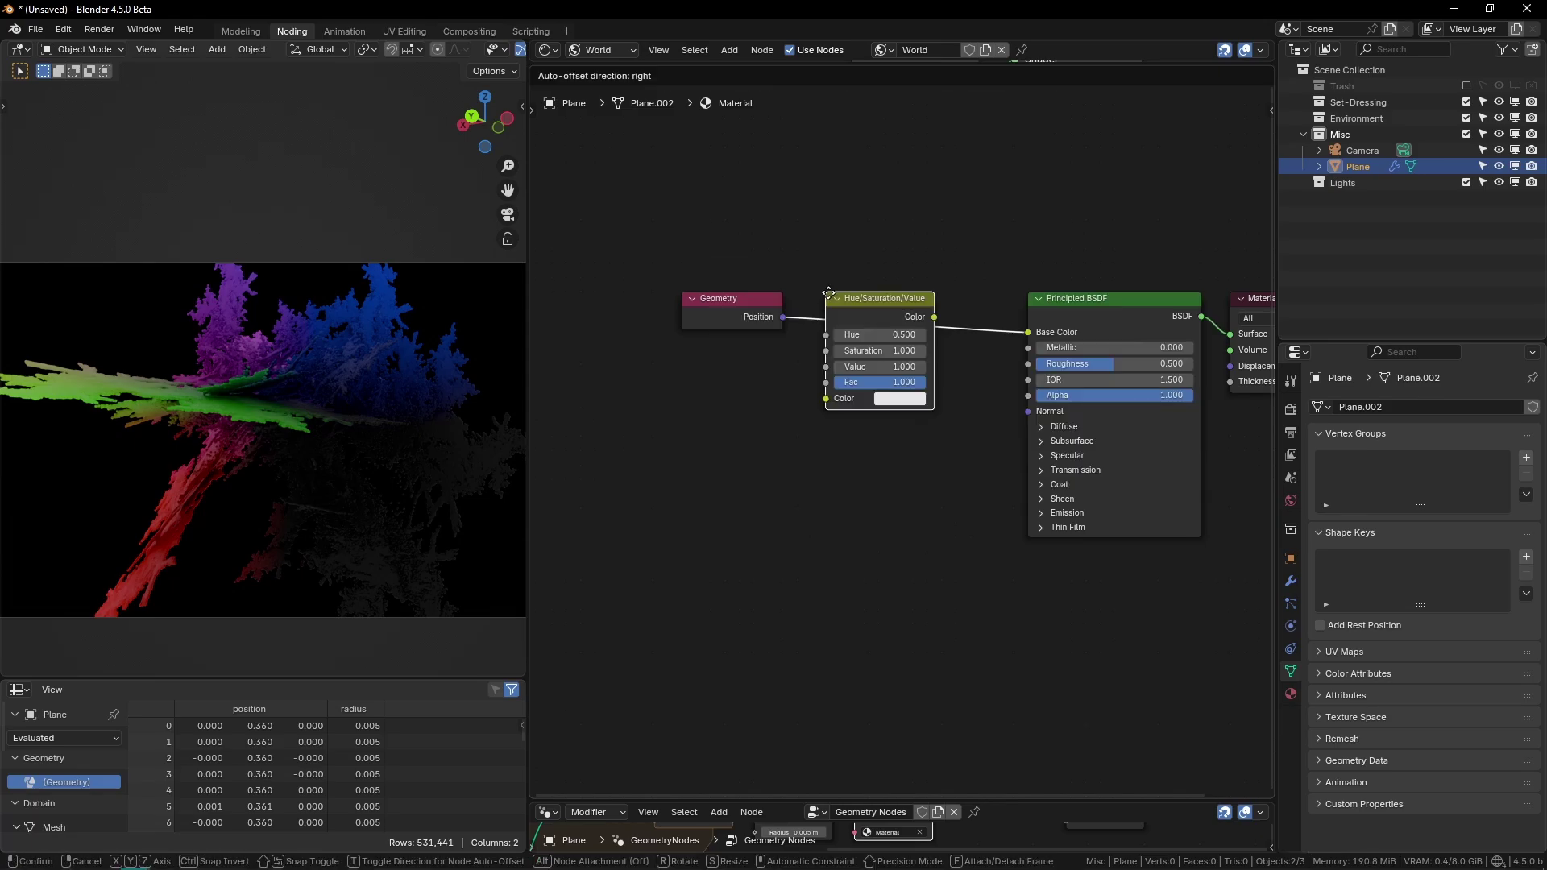
click(830, 299)
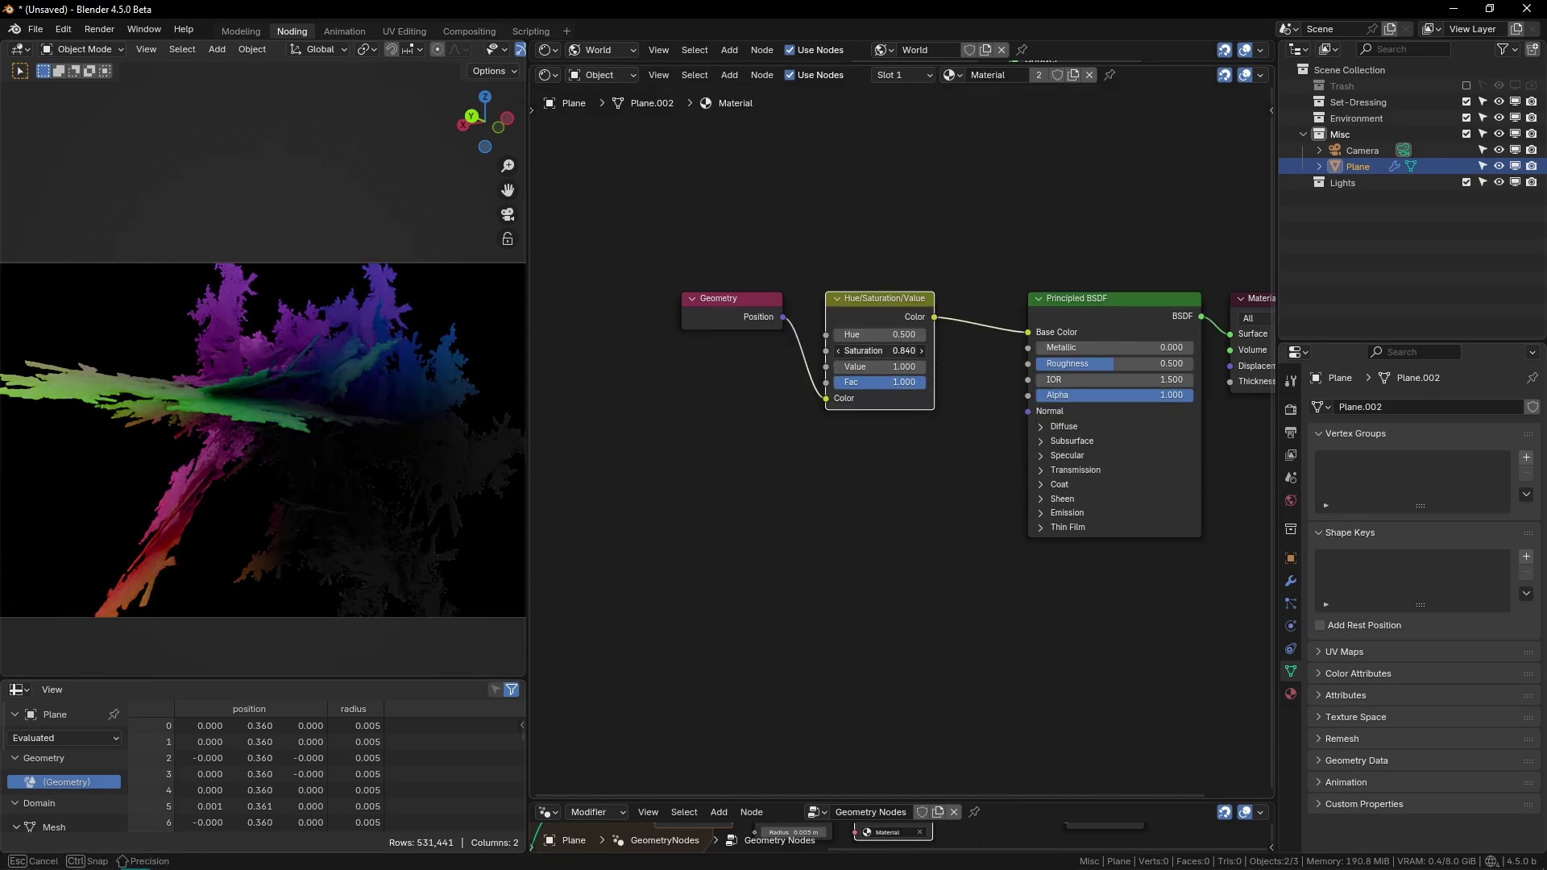
drag(866, 338, 906, 339)
Step: Insert a Vector Math node set to Power between the Geometry position and the Hue/Saturation/Value node
middle_drag(652, 269, 809, 284)
text(vm)
key(Return)
click(765, 290)
click(822, 339)
click(915, 394)
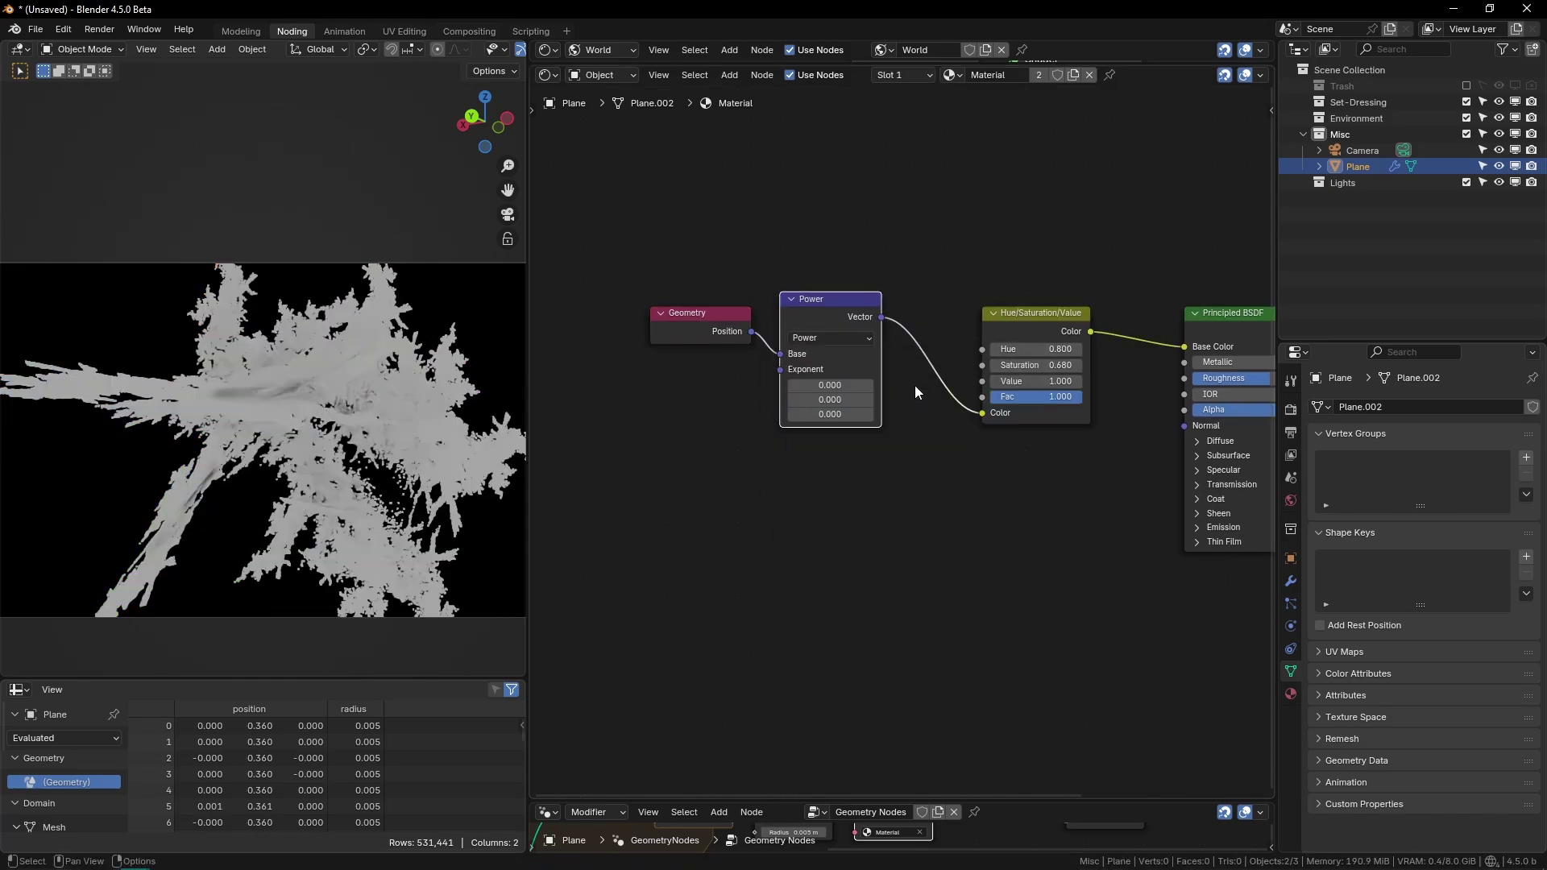
Step: Replace the vector math node's Power operation with another one and readjust the saturation and hue of the Hue/Saturation/Value node
click(828, 336)
click(908, 379)
drag(1017, 365, 1068, 352)
drag(1068, 351, 1084, 352)
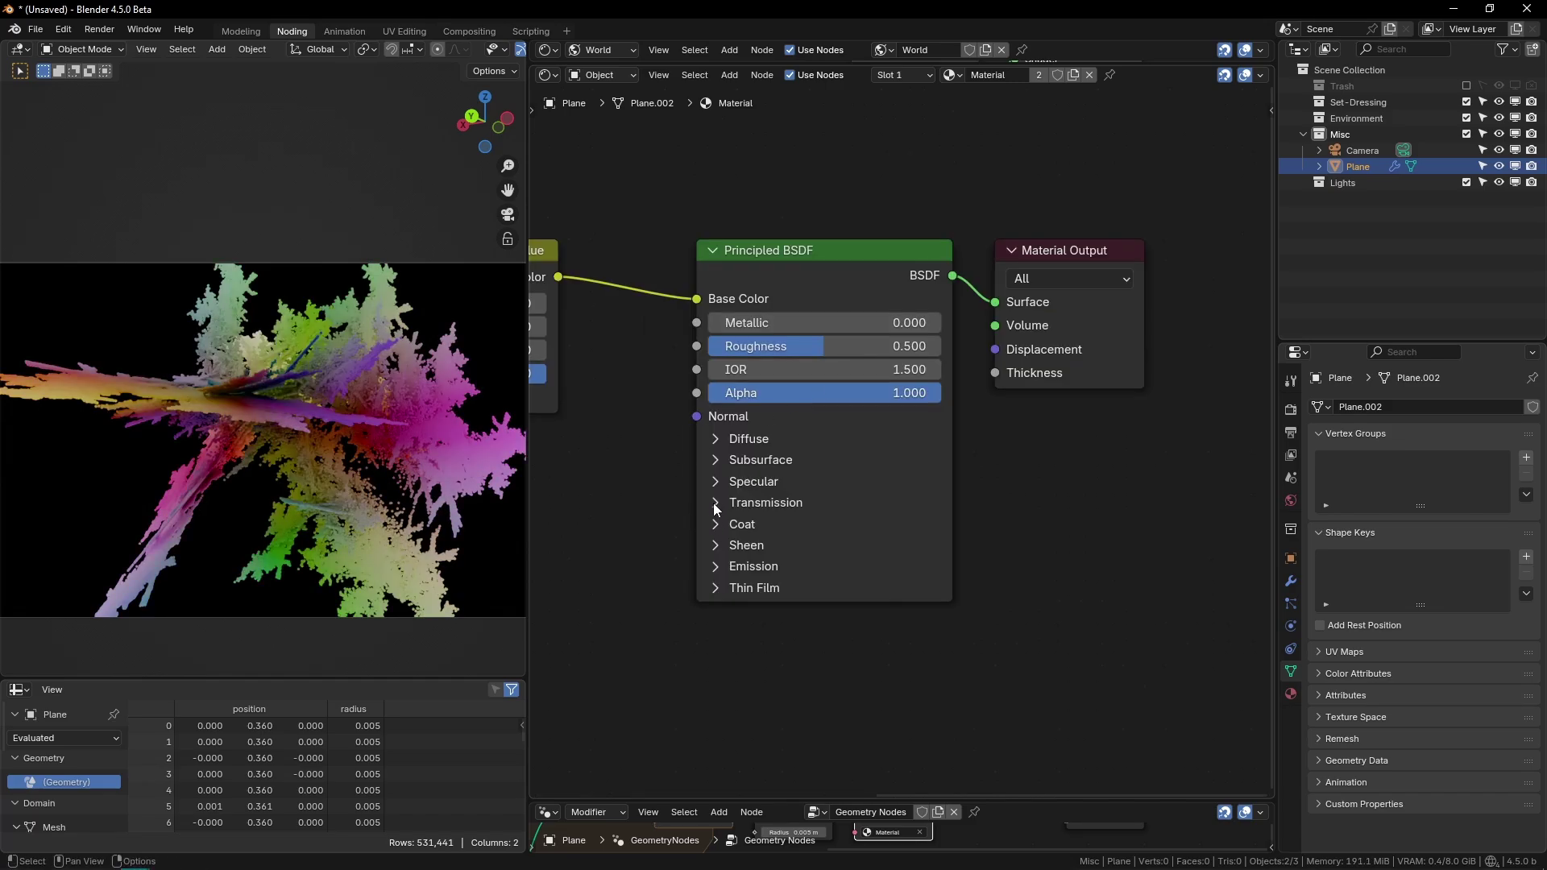
Step: Try a subsurface weight of 0.595 on the Principled BSDF and reset it to 0
click(716, 481)
click(717, 480)
click(716, 463)
drag(765, 513, 900, 513)
shift+middle_drag(392, 359, 118, 313)
scroll(251, 359, up, 3)
scroll(250, 365, up, 4)
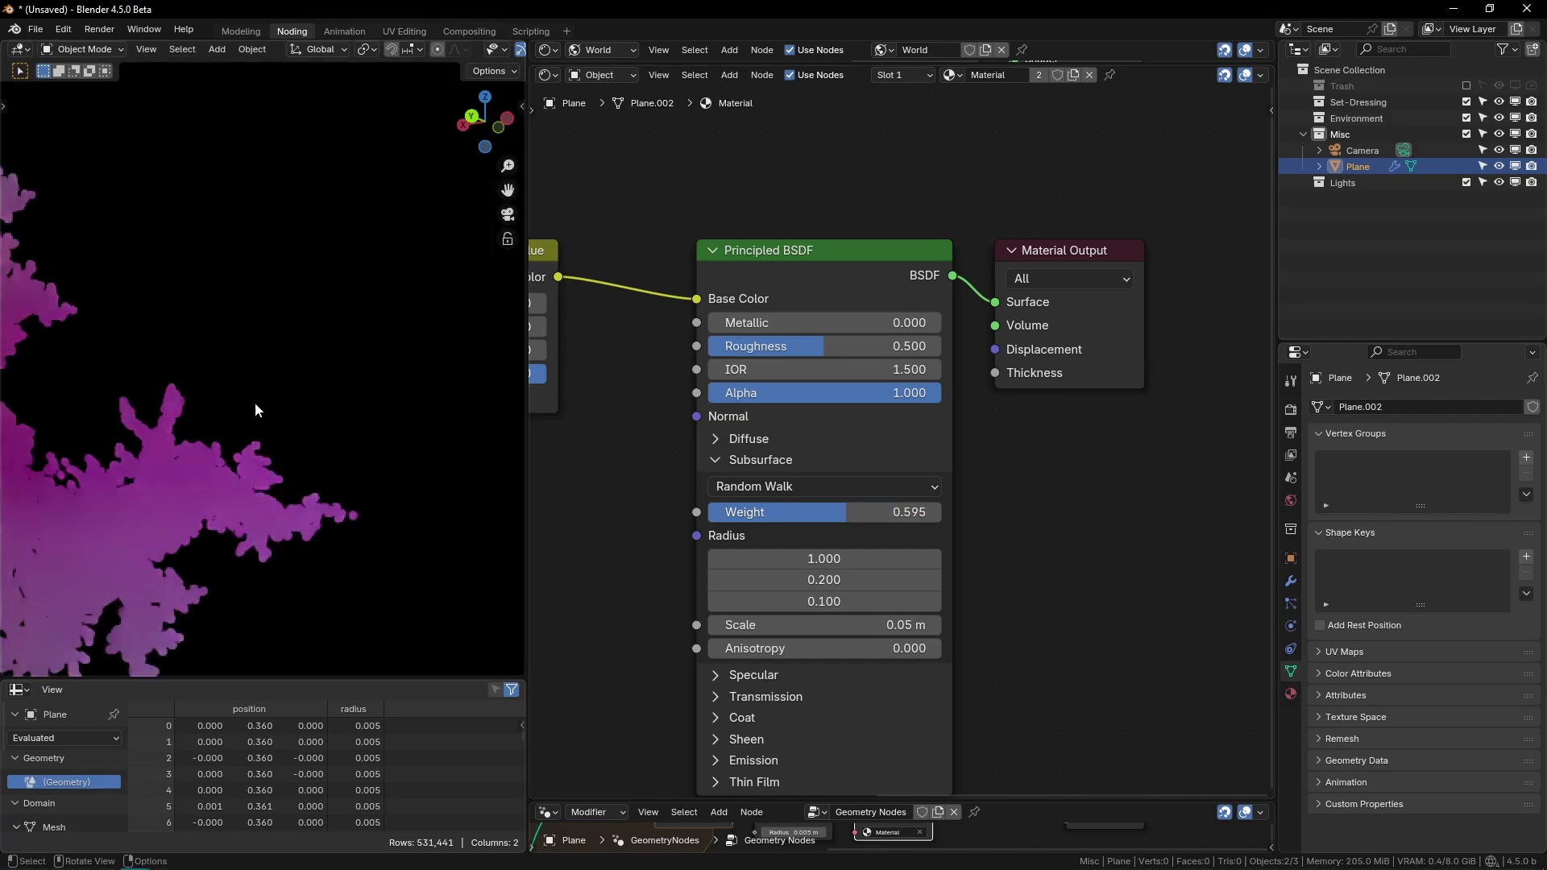
drag(798, 512, 706, 516)
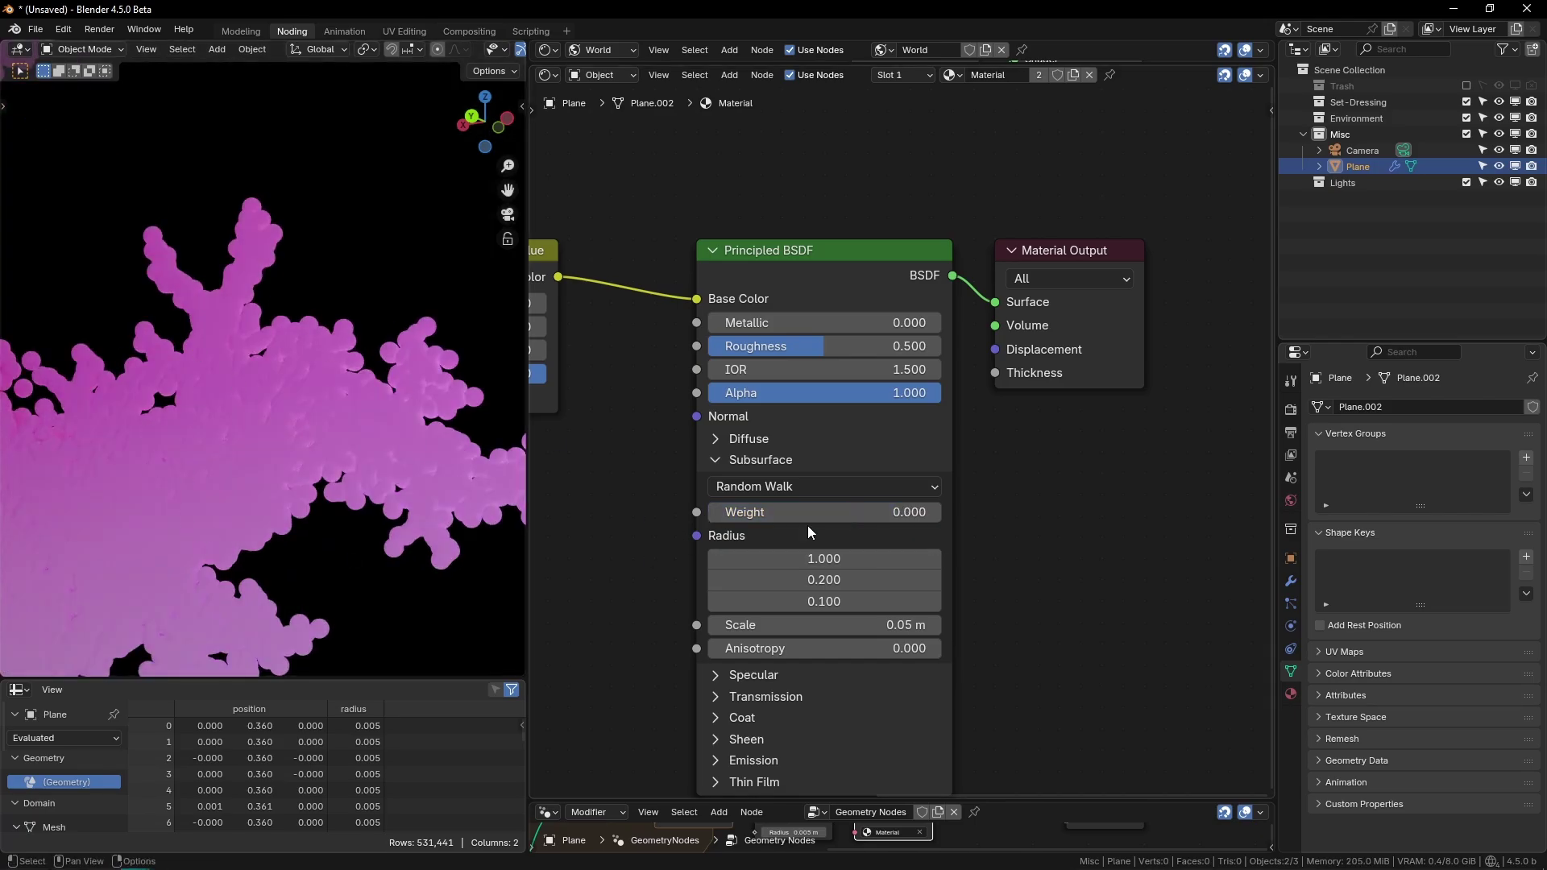
Step: Set the Principled BSDF's subsurface weight to 0.650 and check its effect on the fractal
drag(806, 516, 958, 515)
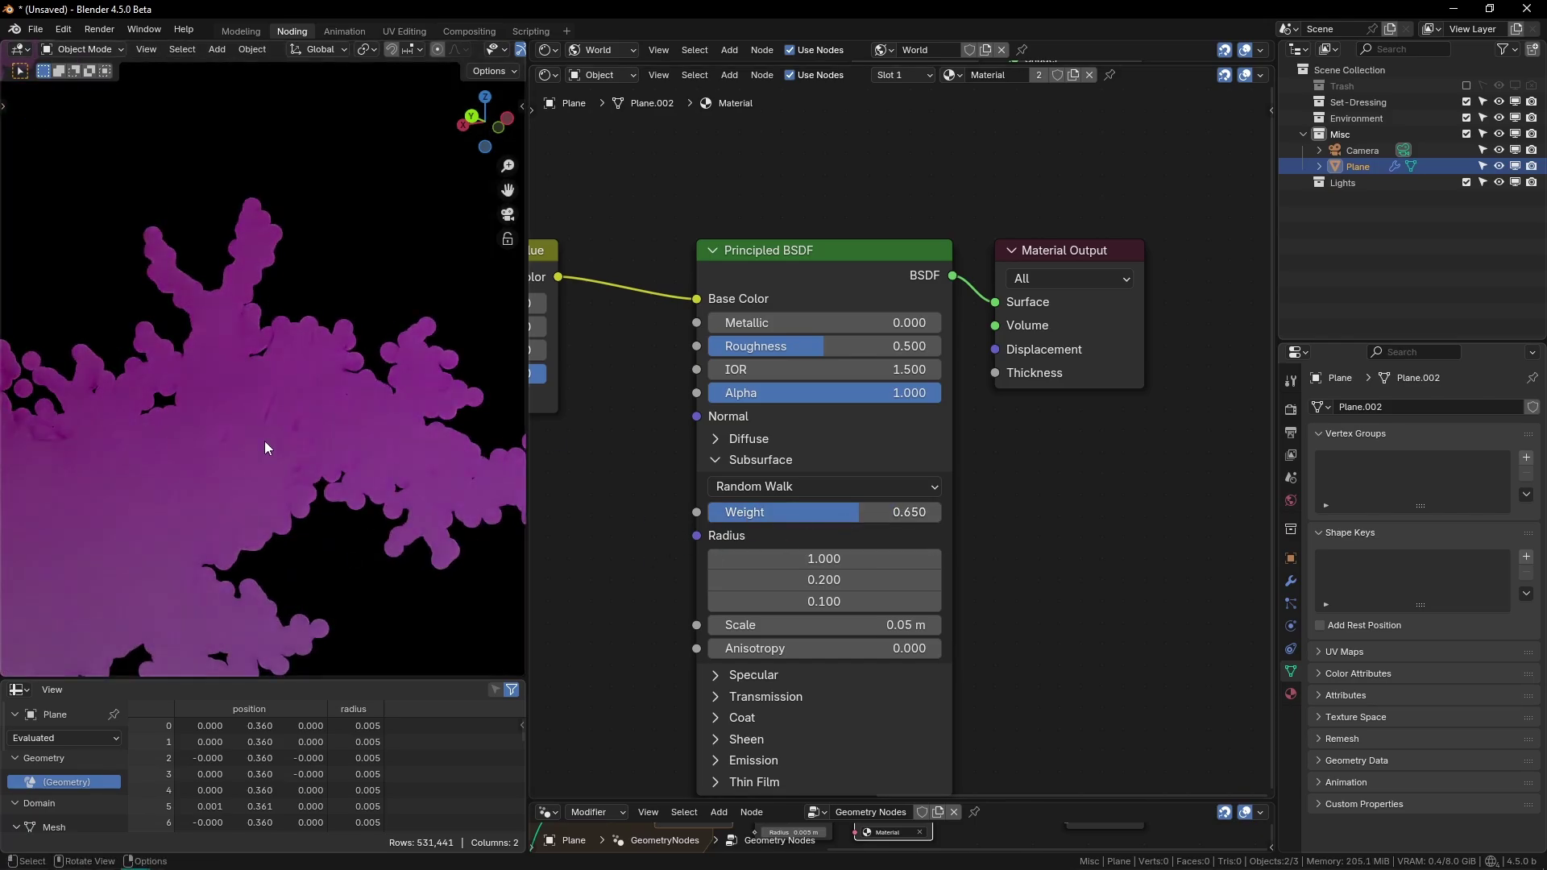
scroll(264, 442, down, 9)
shift+middle_drag(206, 308, 370, 342)
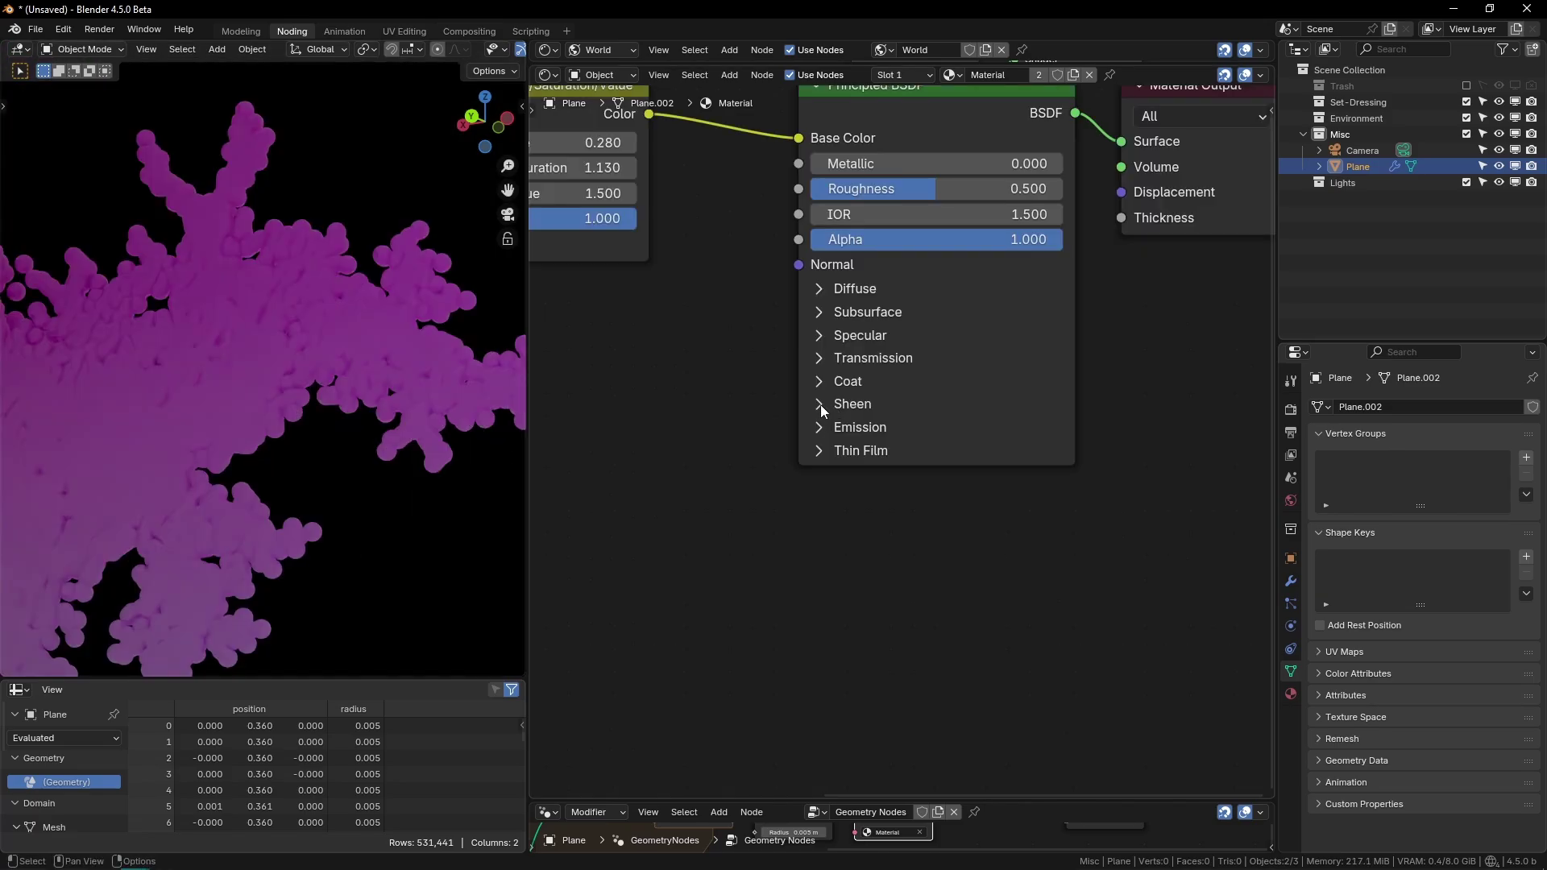
Step: Try a sheen weight of 1.000 on the Principled BSDF and reduce it to 0.195
click(820, 403)
drag(830, 433, 1062, 433)
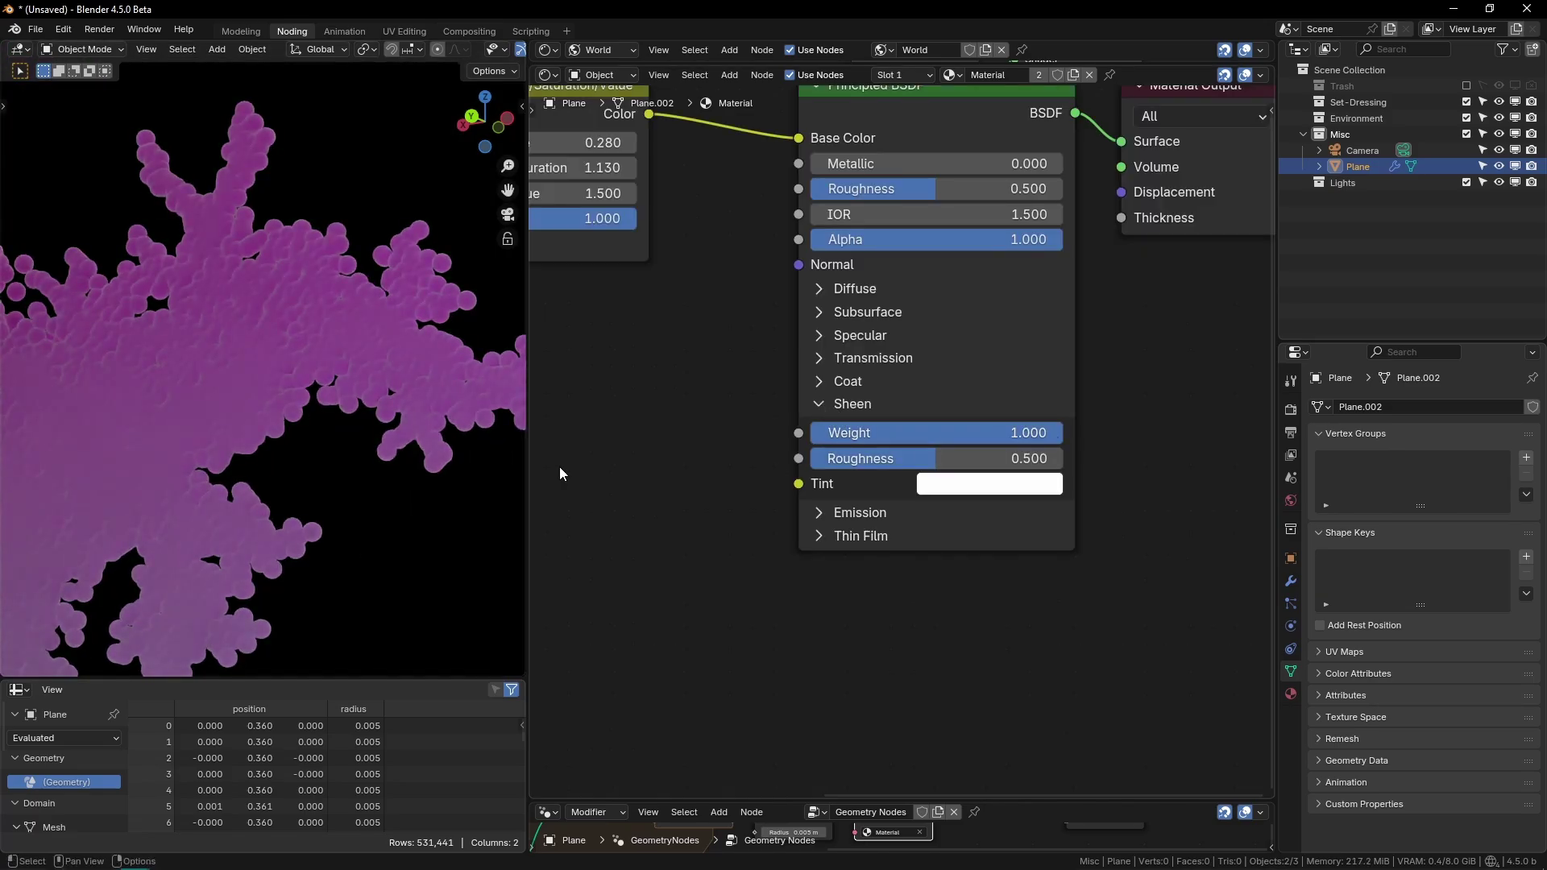
scroll(229, 341, up, 5)
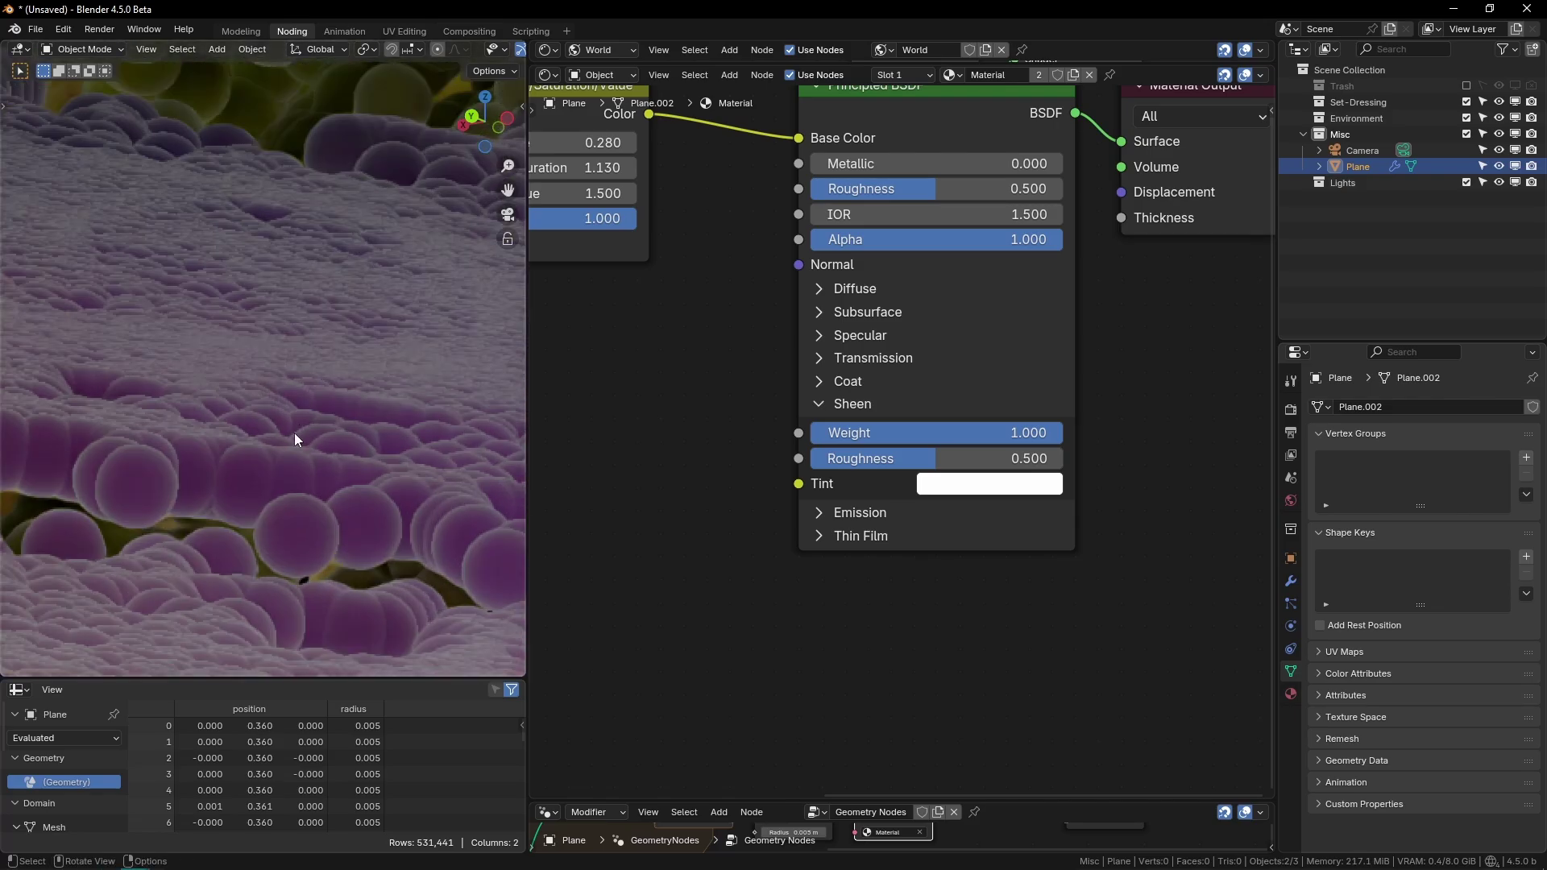
drag(941, 432, 860, 433)
scroll(285, 345, down, 6)
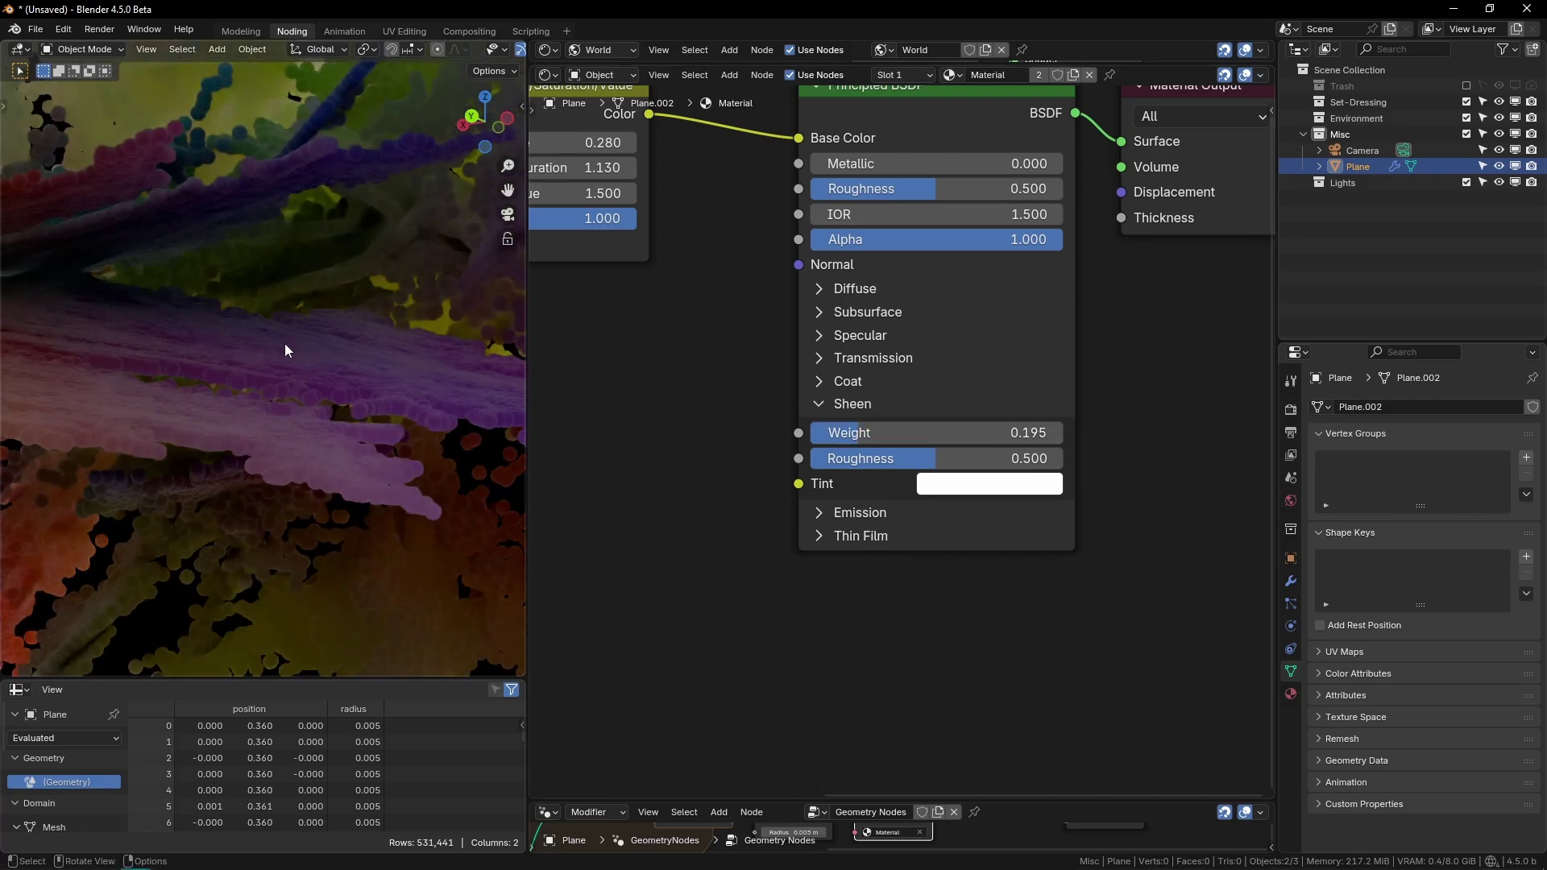
click(818, 516)
click(819, 516)
click(814, 402)
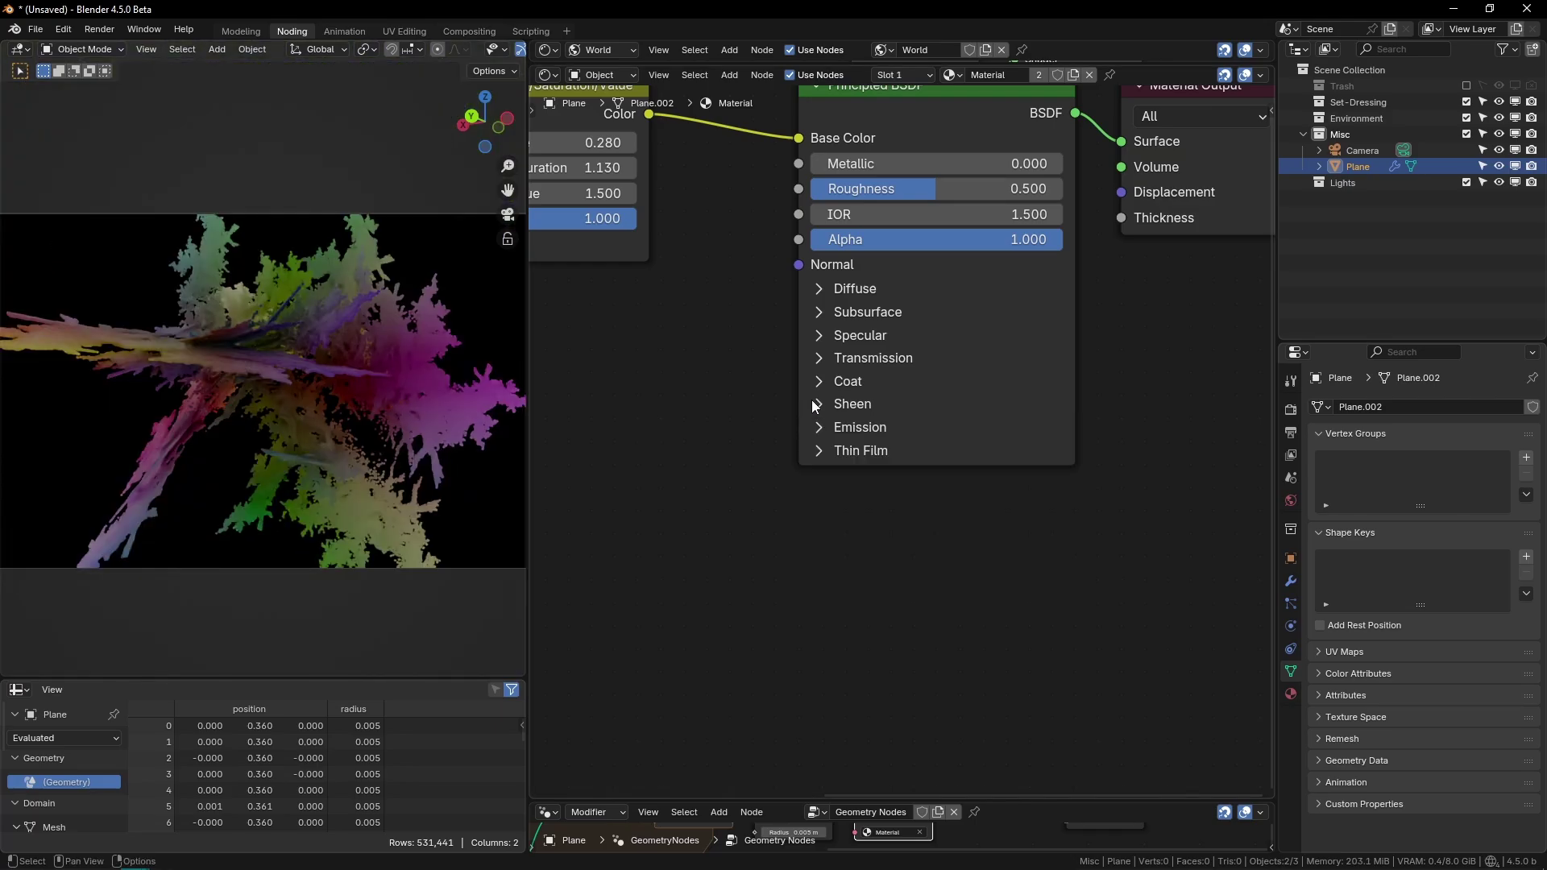
Step: Expand the emission settings of the Principled BSDF
click(817, 449)
ctrl+click(818, 425)
key(Home)
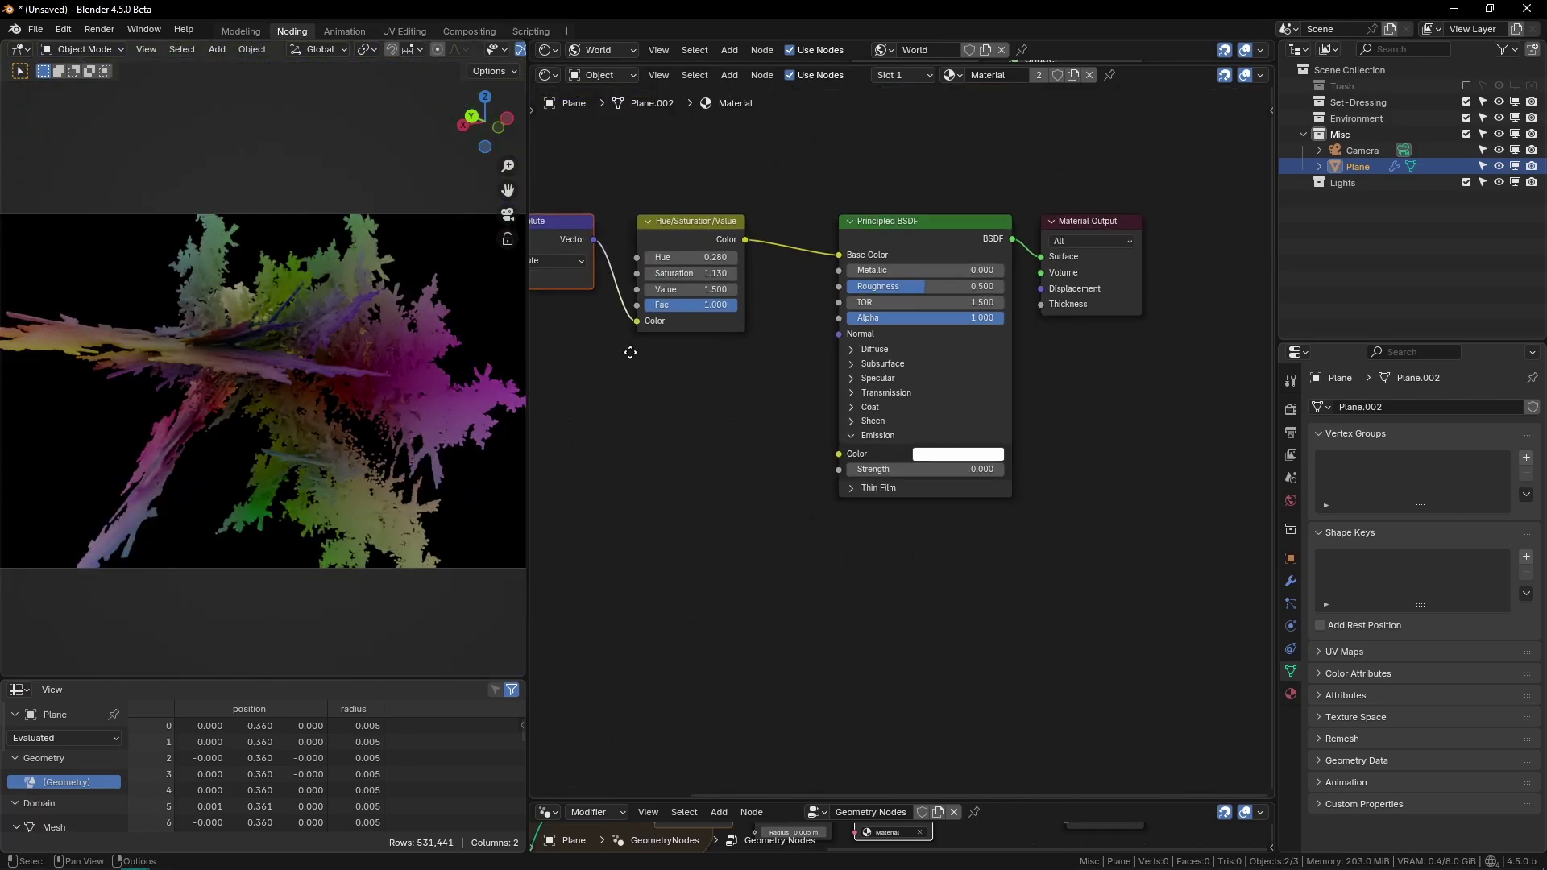
Step: Duplicate the Geometry node below the color chain and connect its Position to a Vector Math node set to Distance
drag(753, 290, 1026, 422)
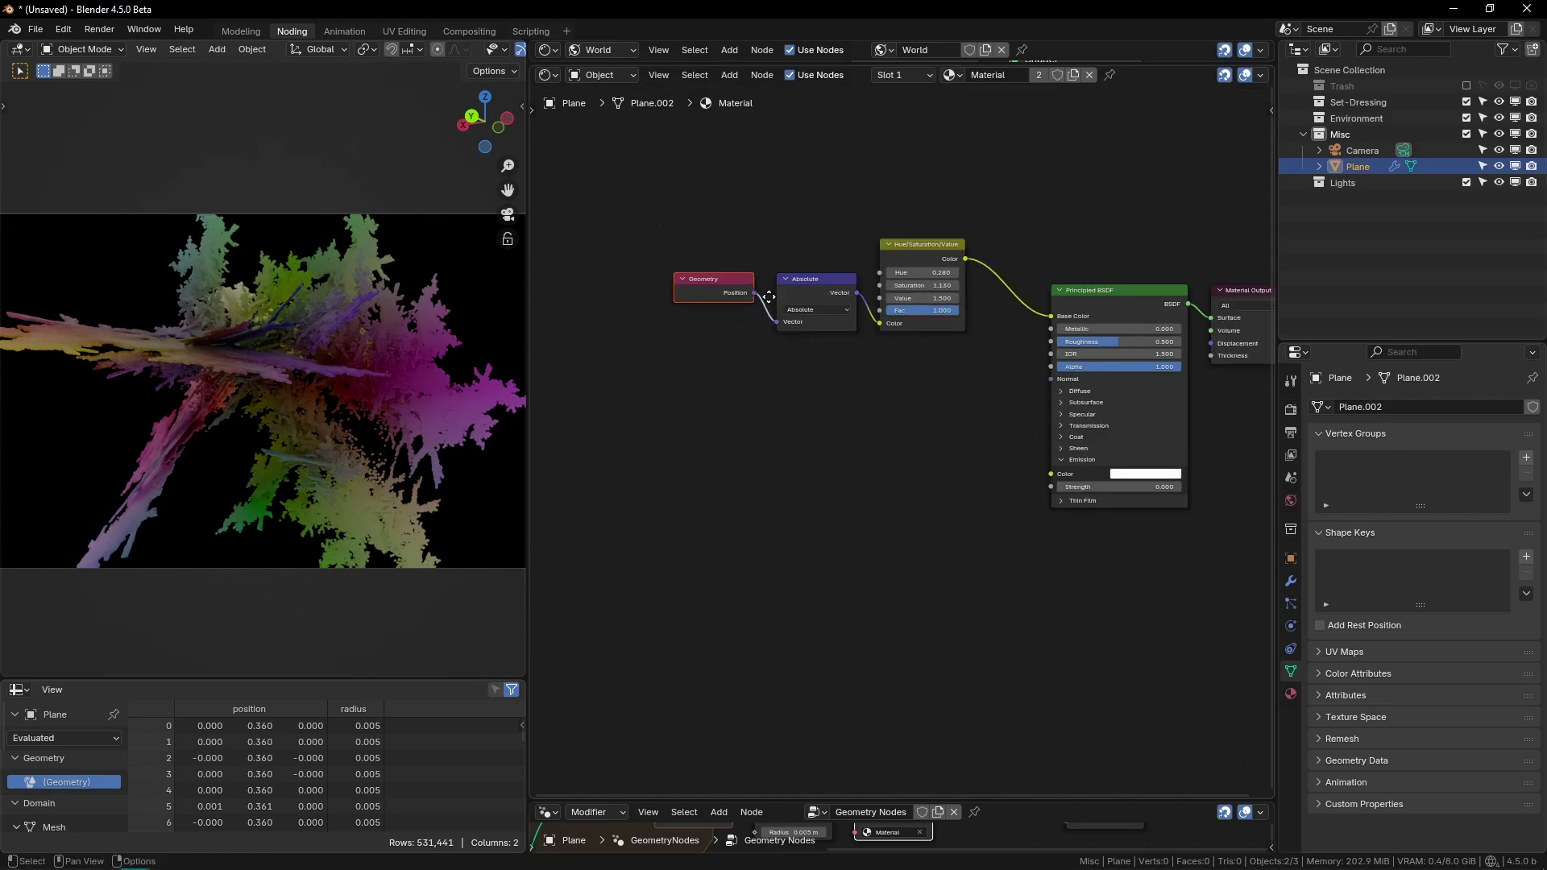
key(shift+d)
drag(646, 421, 671, 423)
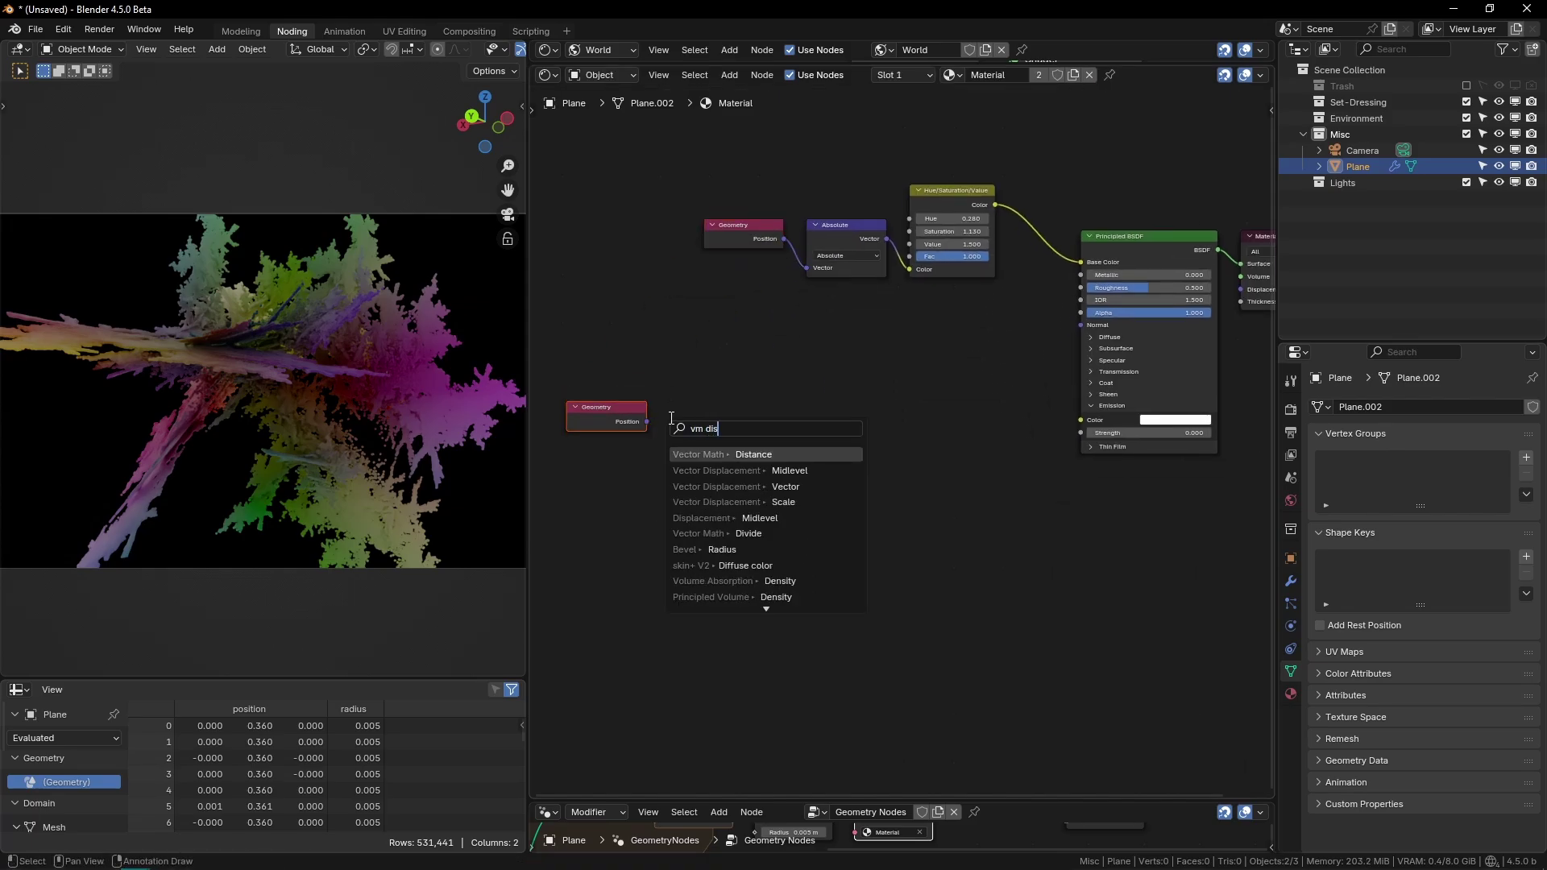
key(BackSpace)
text(distance)
key(Return)
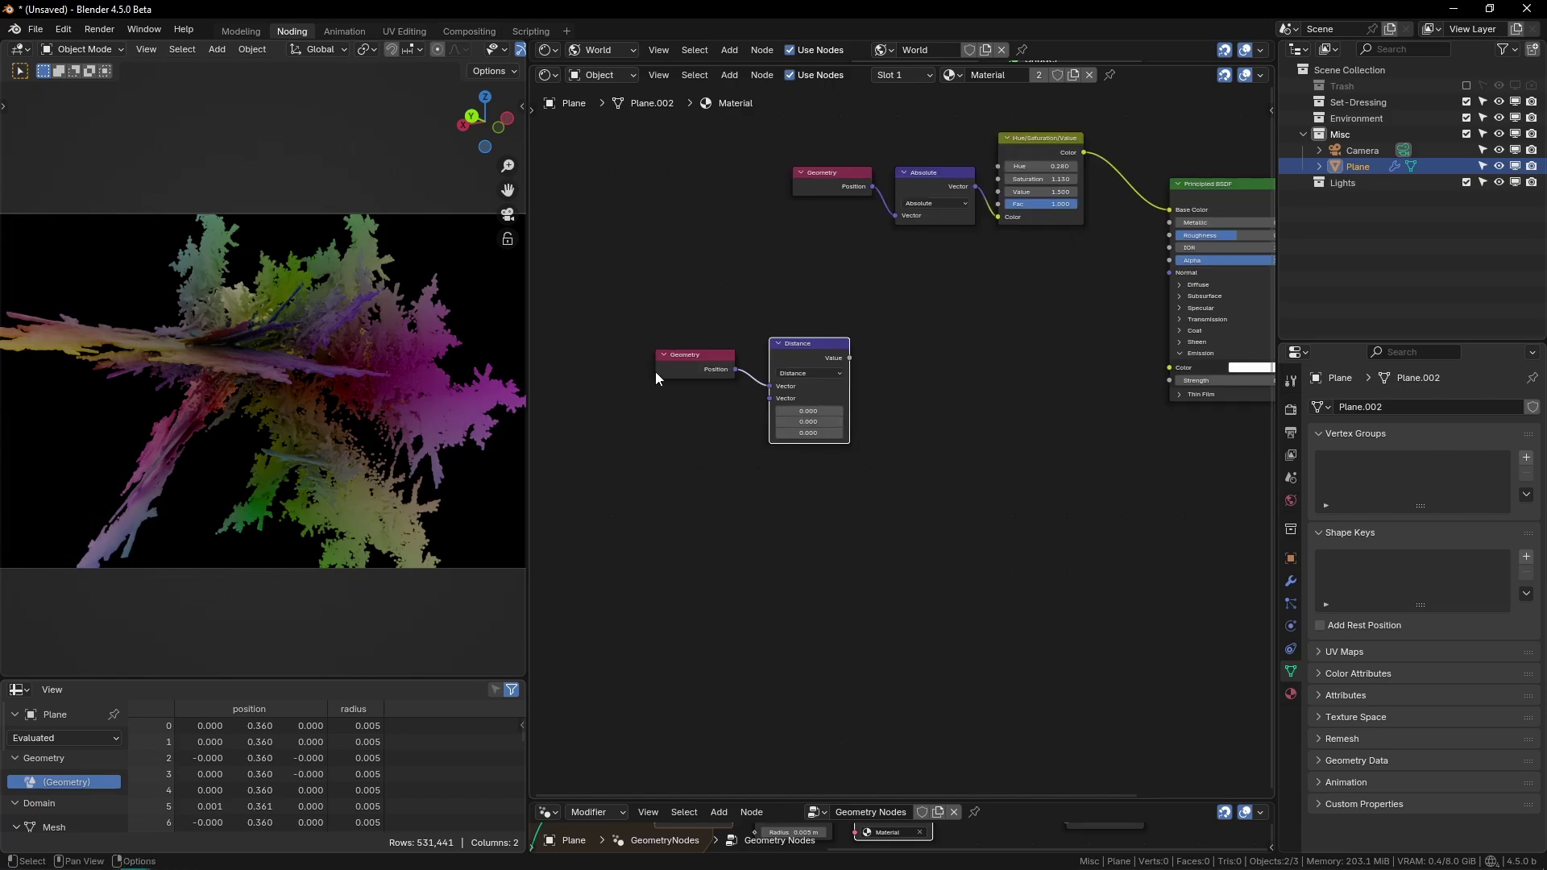
key(shift+a)
text(distance)
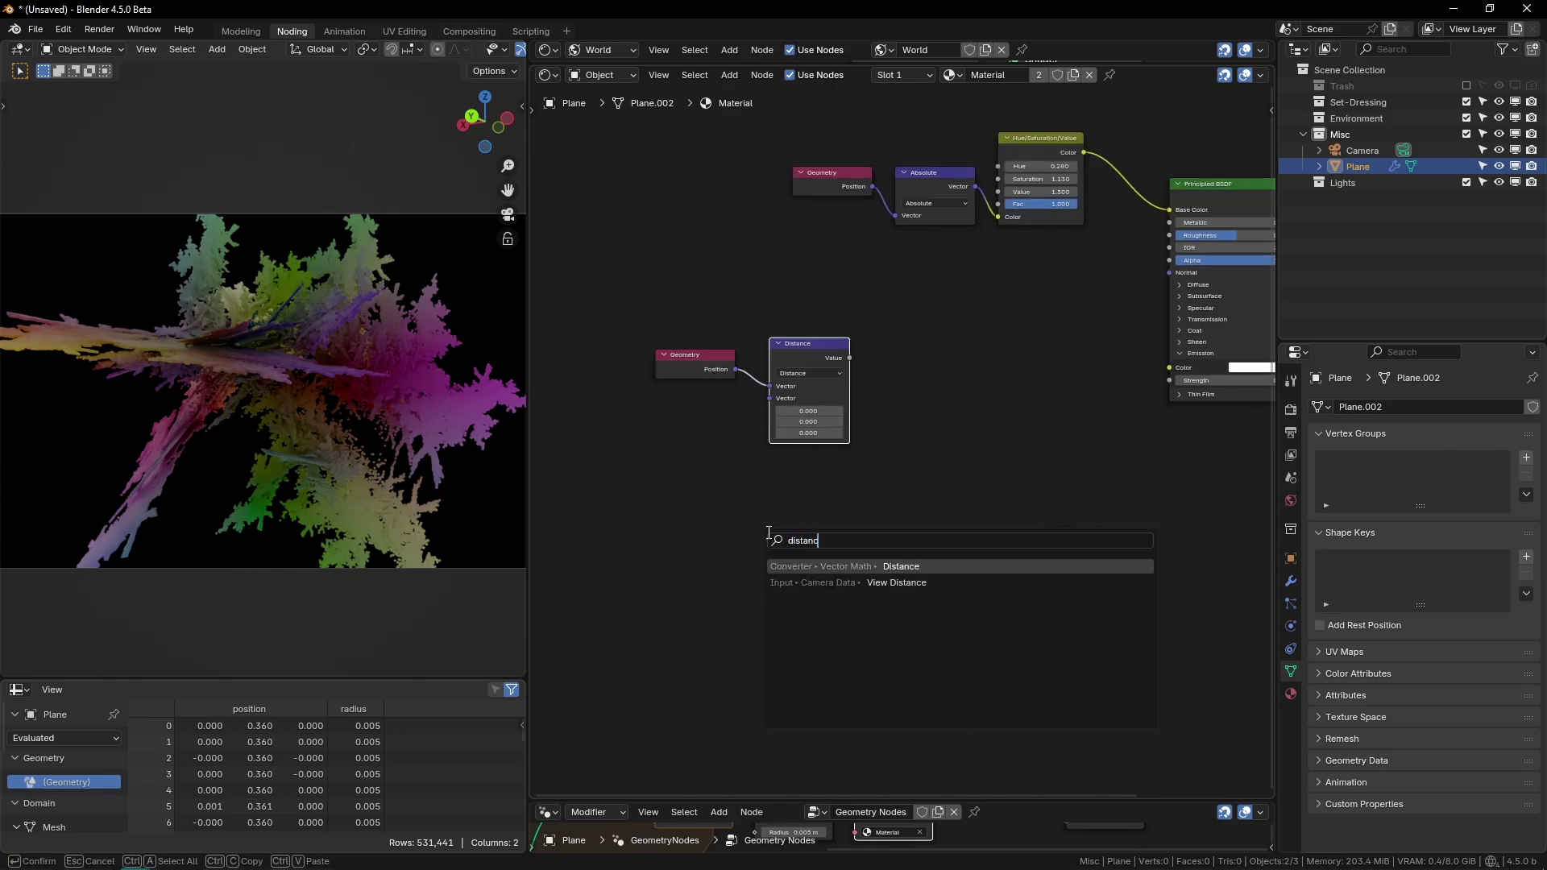
key(Return)
click(757, 461)
key(x)
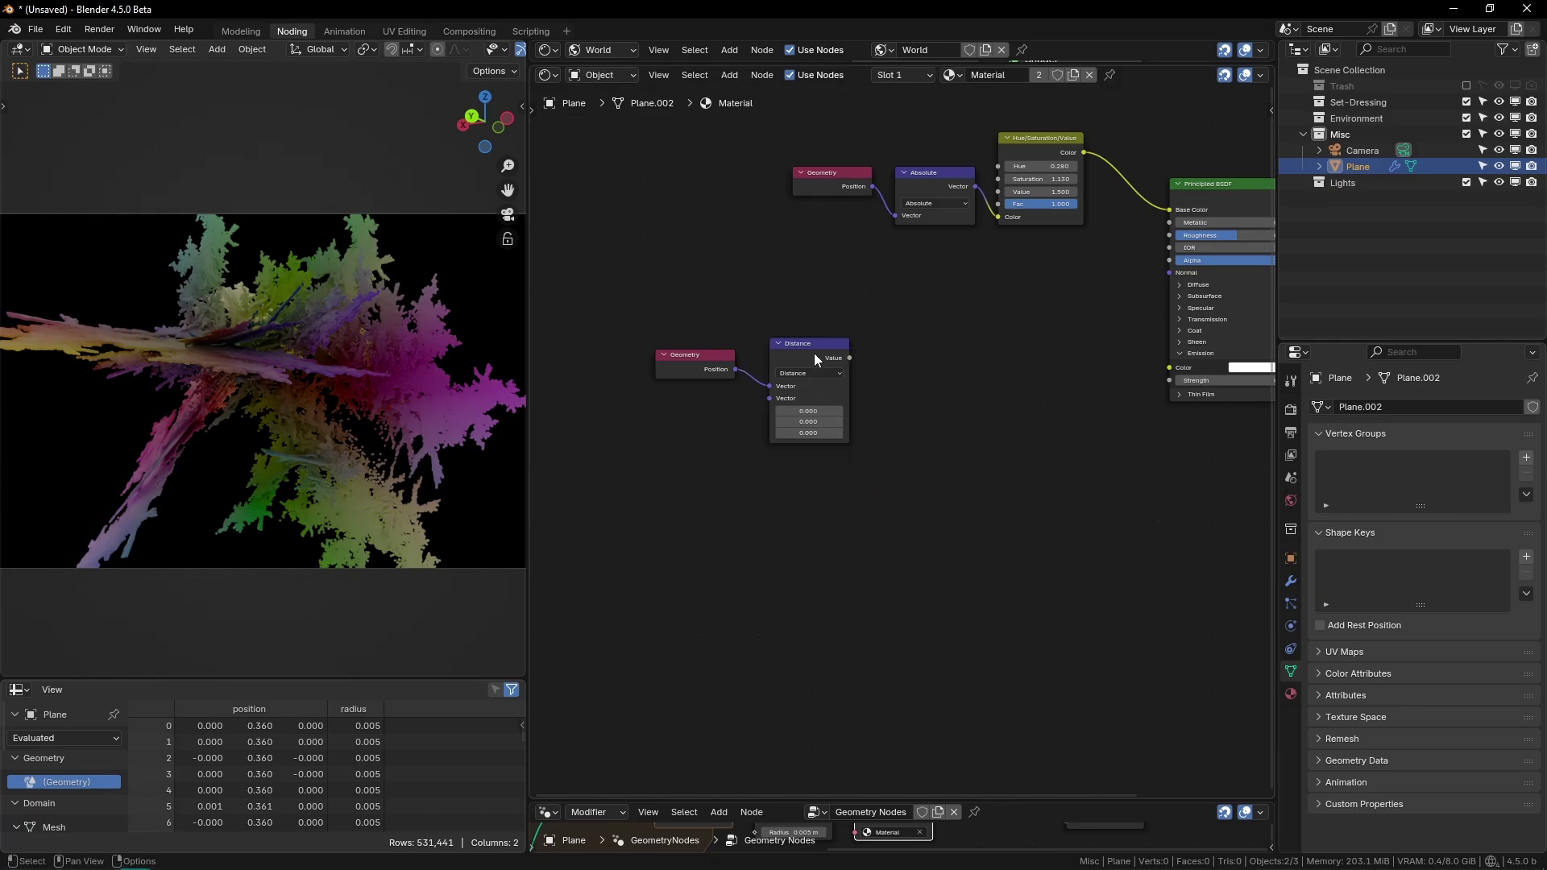
Step: Move the duplicated Geometry node and the Distance node directly beneath the Absolute and Hue/Saturation/Value nodes
drag(814, 350, 814, 361)
middle_drag(886, 399, 853, 425)
scroll(853, 425, up, 4)
scroll(846, 423, down, 2)
drag(569, 293, 850, 466)
key(g)
click(1129, 346)
middle_drag(1129, 346, 924, 405)
click(828, 327)
drag(828, 332, 815, 333)
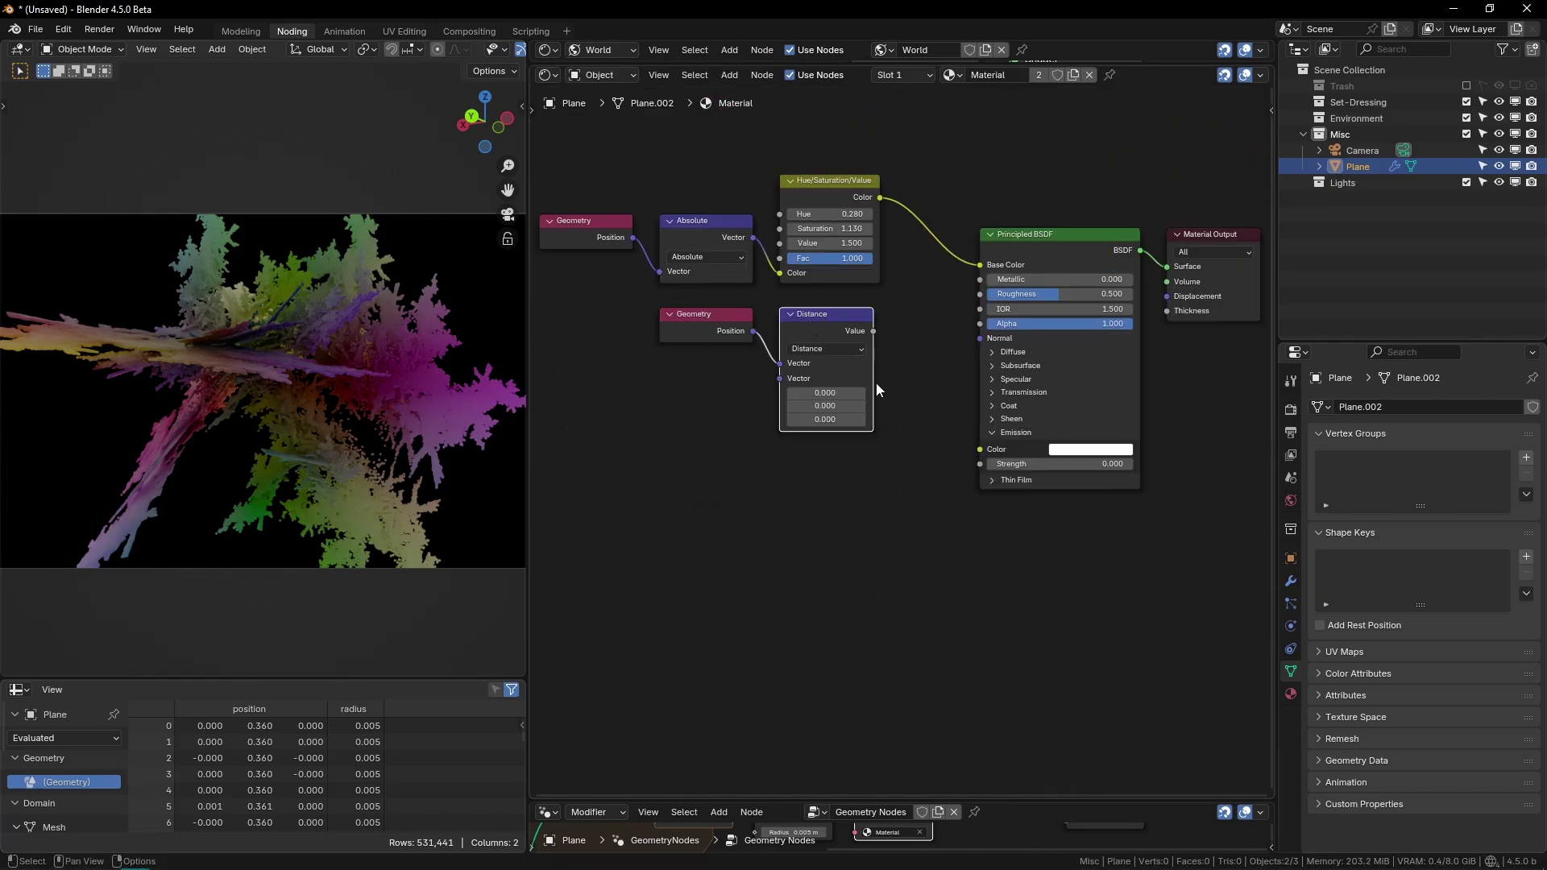
Step: Preview the Distance node's output on the fractal and set its second vector to 0.180, -0.270, 0
ctrl+shift+click(842, 321)
middle_drag(329, 345, 286, 376)
scroll(316, 432, up, 5)
mouse_move(823, 394)
mouse_down()
mouse_move(807, 395)
mouse_move(829, 395)
mouse_up()
mouse_move(825, 418)
mouse_down()
mouse_move(804, 419)
mouse_move(827, 393)
mouse_move(819, 406)
mouse_up()
click(832, 419)
text(0)
key(Return)
middle_drag(386, 354, 262, 239)
key(KP_0)
Step: Shift the lower Geometry and Distance nodes away from the Principled BSDF to make room for another node
drag(661, 470, 849, 338)
middle_drag(829, 340, 853, 311)
key(g)
click(636, 432)
key(g)
click(830, 309)
Step: Insert a Map Range node on the Distance node's Value output
key(shift+a)
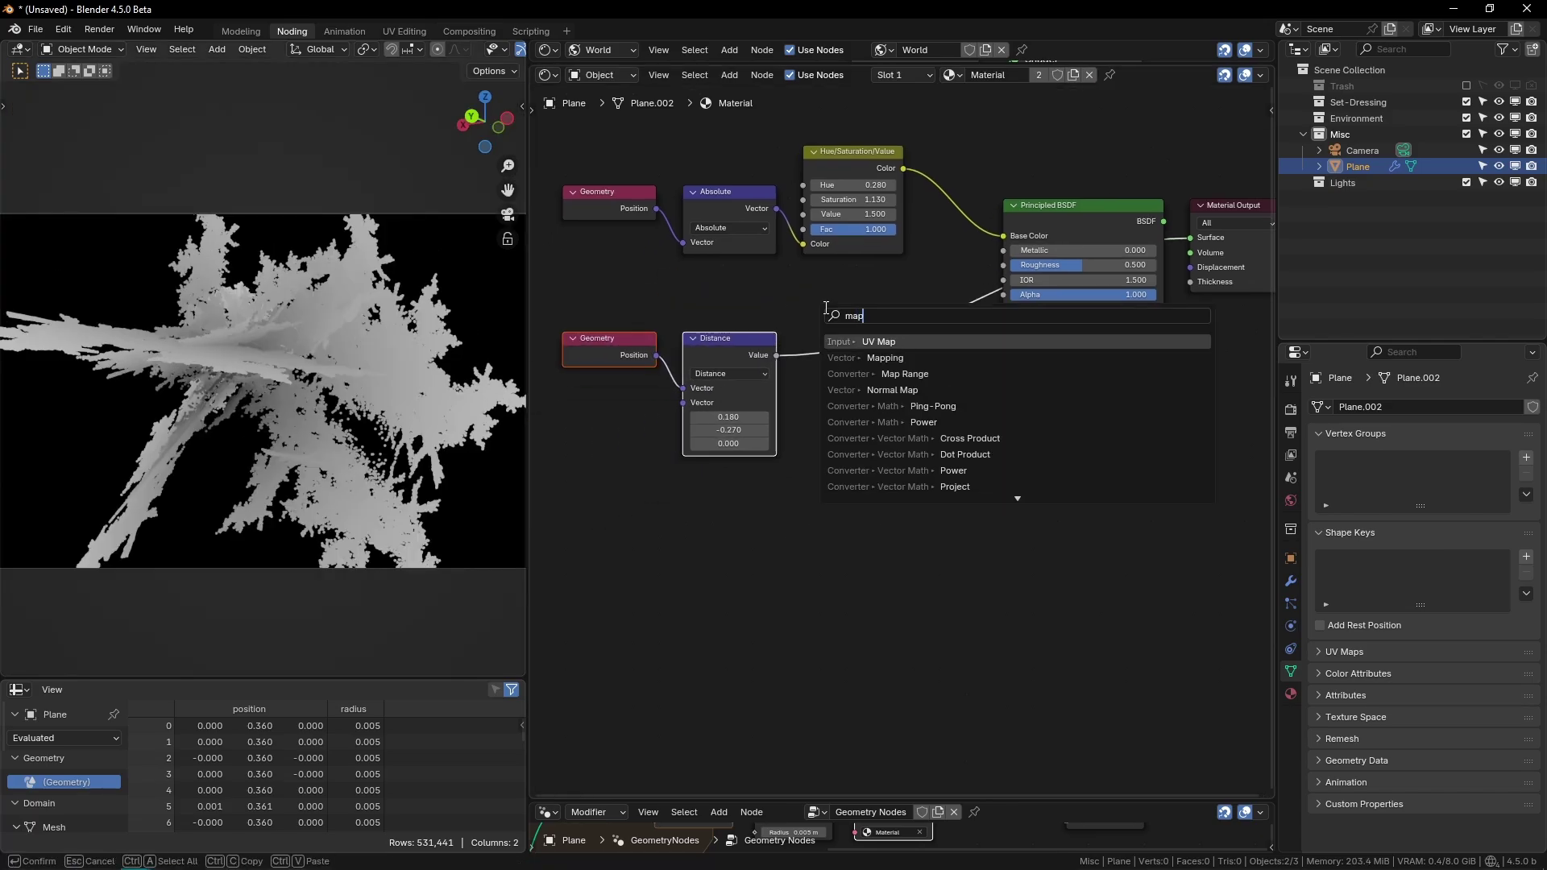
text(map range)
key(Return)
click(764, 333)
Step: Set the Map Range node's From Min to 0.5 and From Max to 0
scroll(806, 411, up, 5)
drag(822, 437, 844, 438)
click(822, 457)
text(0)
key(Return)
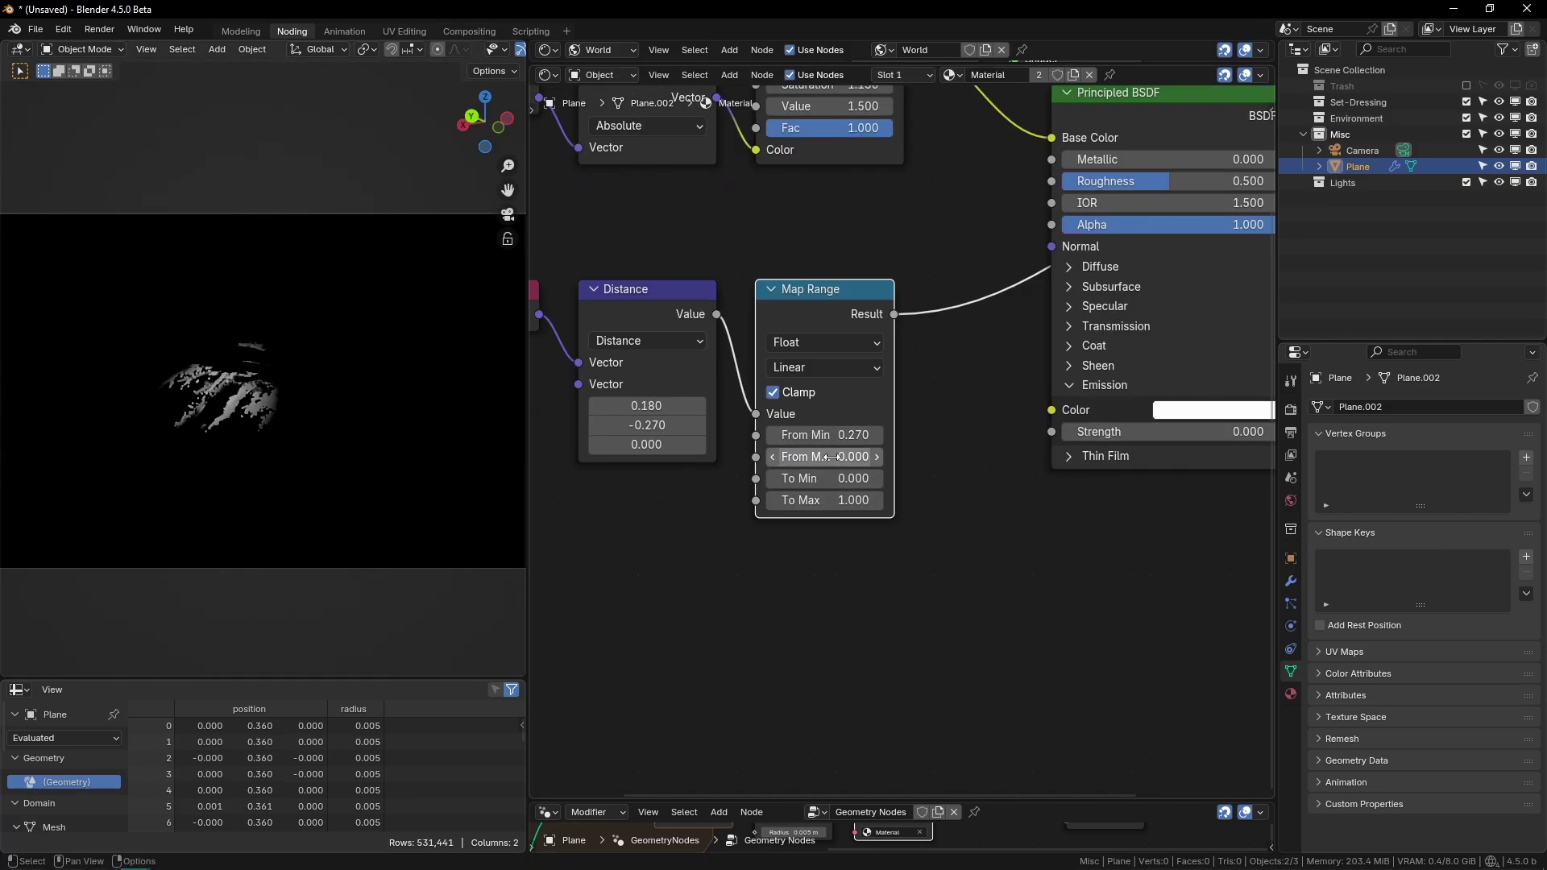
click(822, 435)
text(0.5)
key(Return)
Step: Switch the Map Range node to Smoother Step interpolation and set its To Max to 10
click(814, 367)
click(793, 480)
shift+drag(836, 411, 811, 411)
click(849, 476)
text(10)
key(Return)
Step: Link the Map Range result to Emission Strength and the Hue/Saturation/Value color to Emission Color, with the Principled BSDF back on the surface output
drag(1034, 428, 1038, 431)
scroll(967, 354, down, 5)
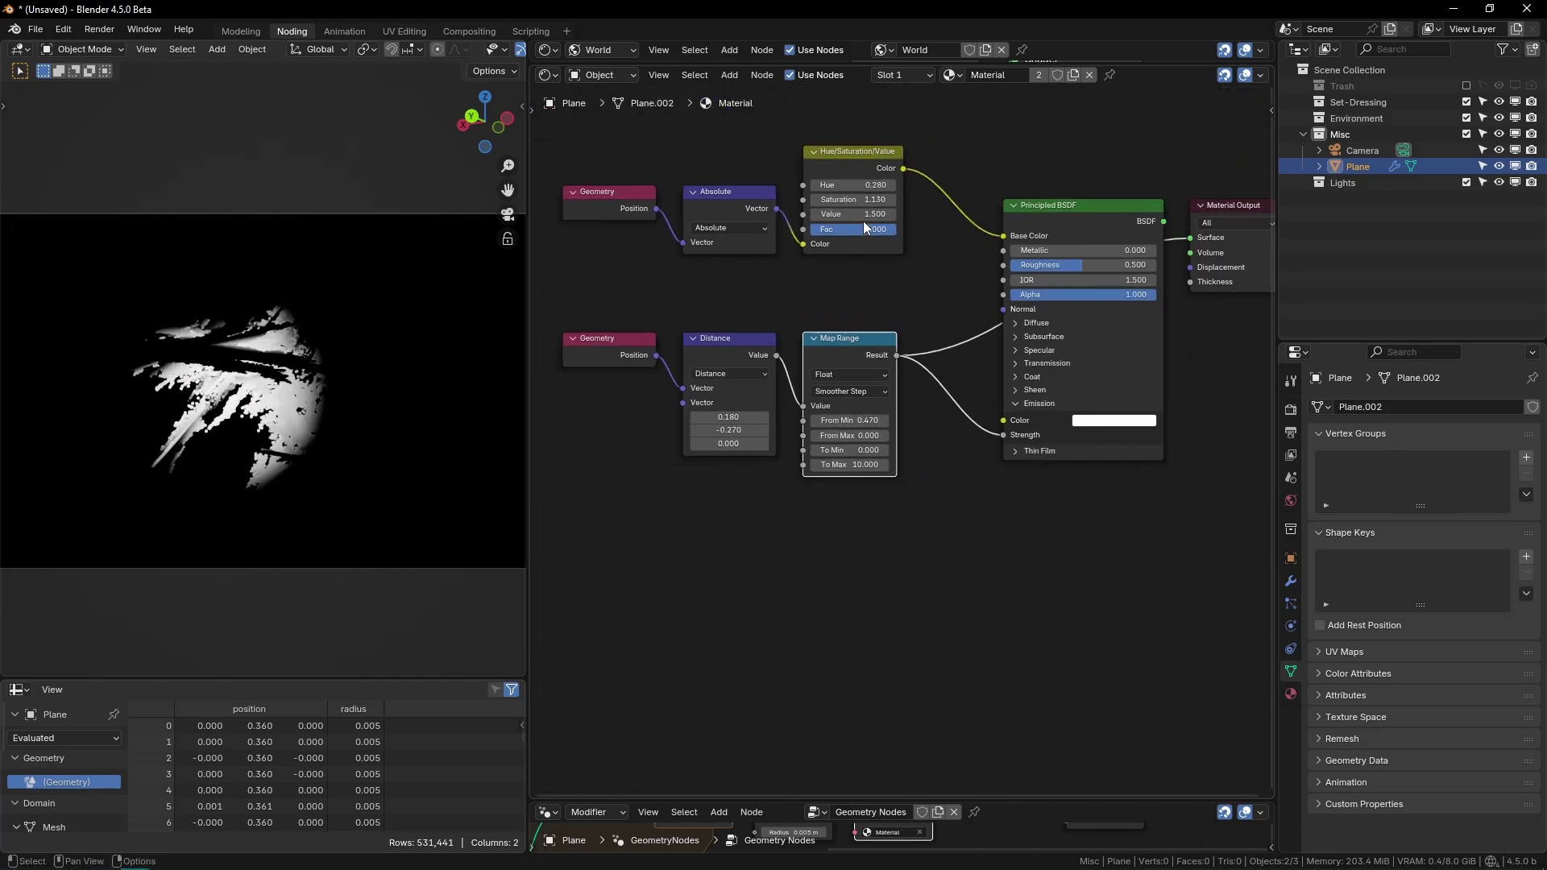
middle_drag(862, 221, 790, 286)
ctrl+shift+click(1036, 287)
drag(828, 235, 928, 486)
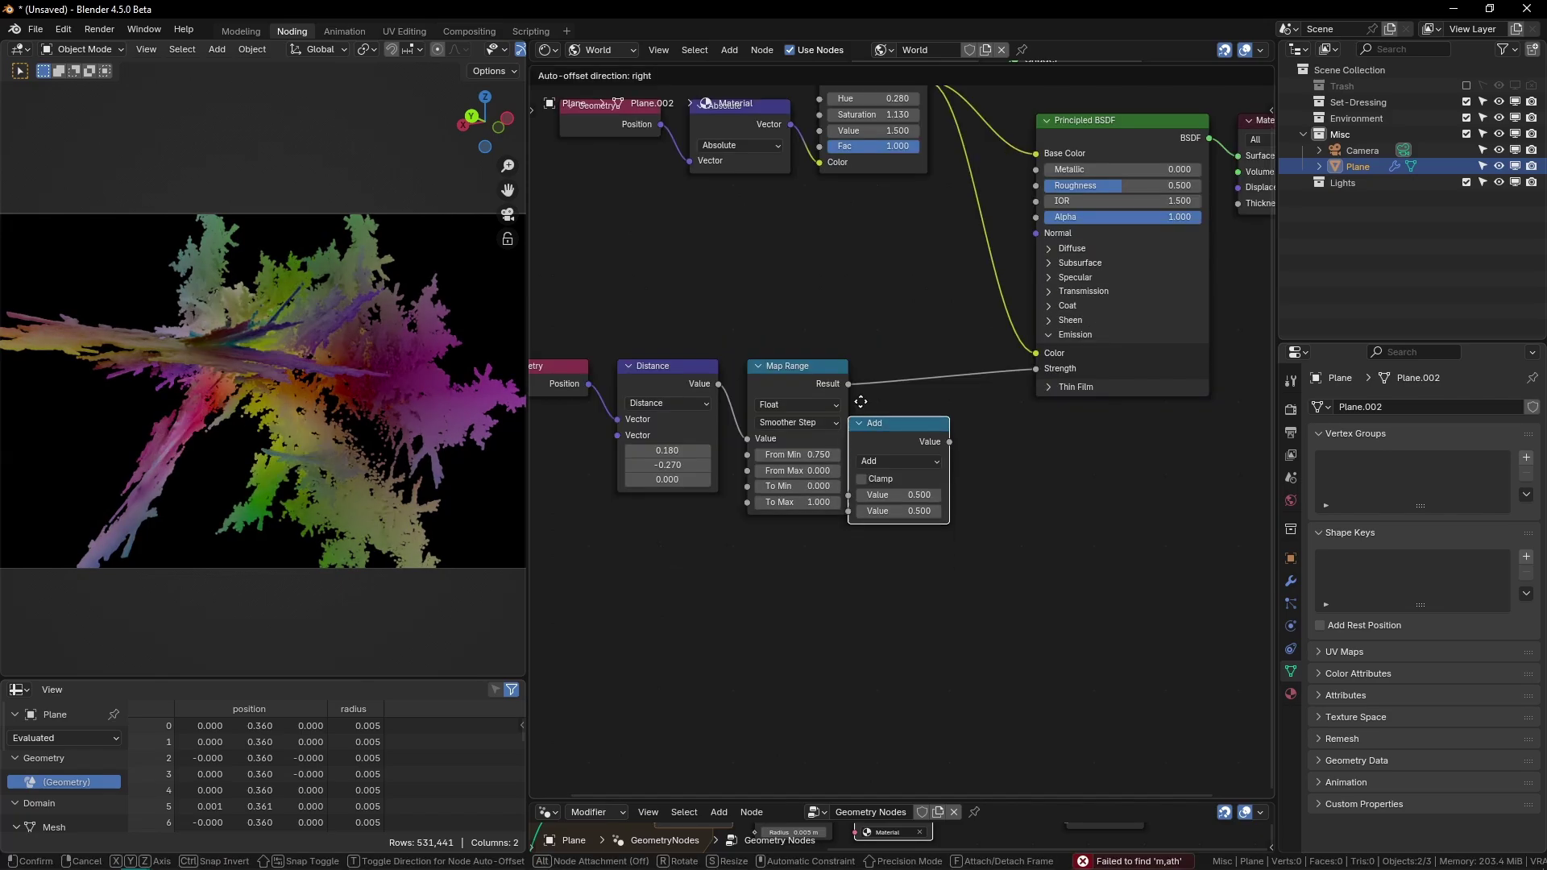
Step: Place a Math node between Map Range and Emission Strength, set to Multiply with a value of 10
click(930, 412)
click(927, 389)
click(914, 425)
drag(926, 438, 1087, 438)
middle_drag(1024, 493, 887, 549)
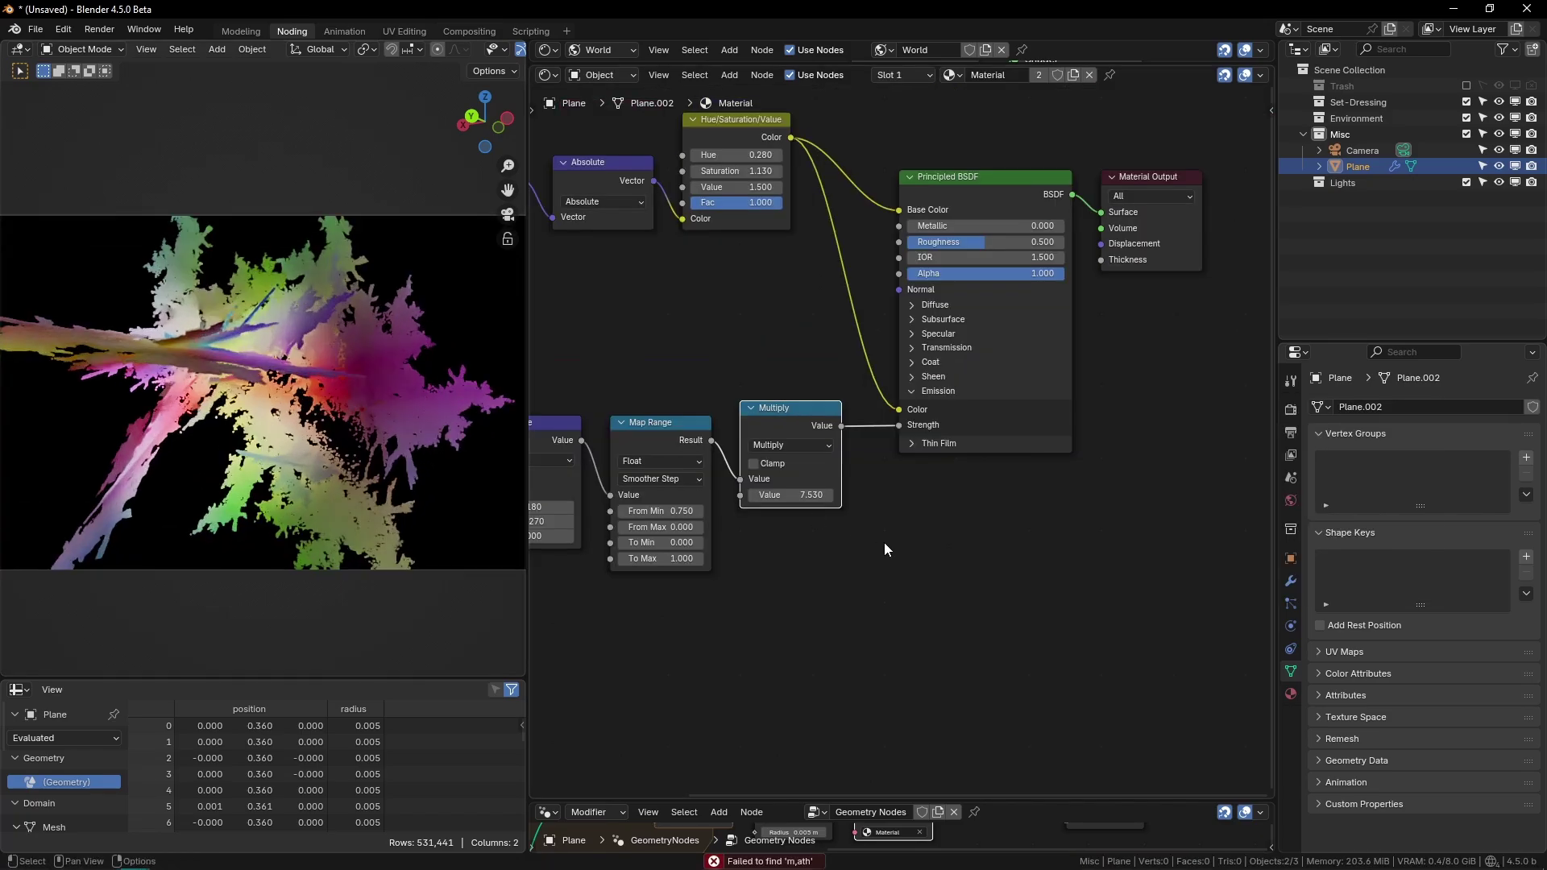
key(Return)
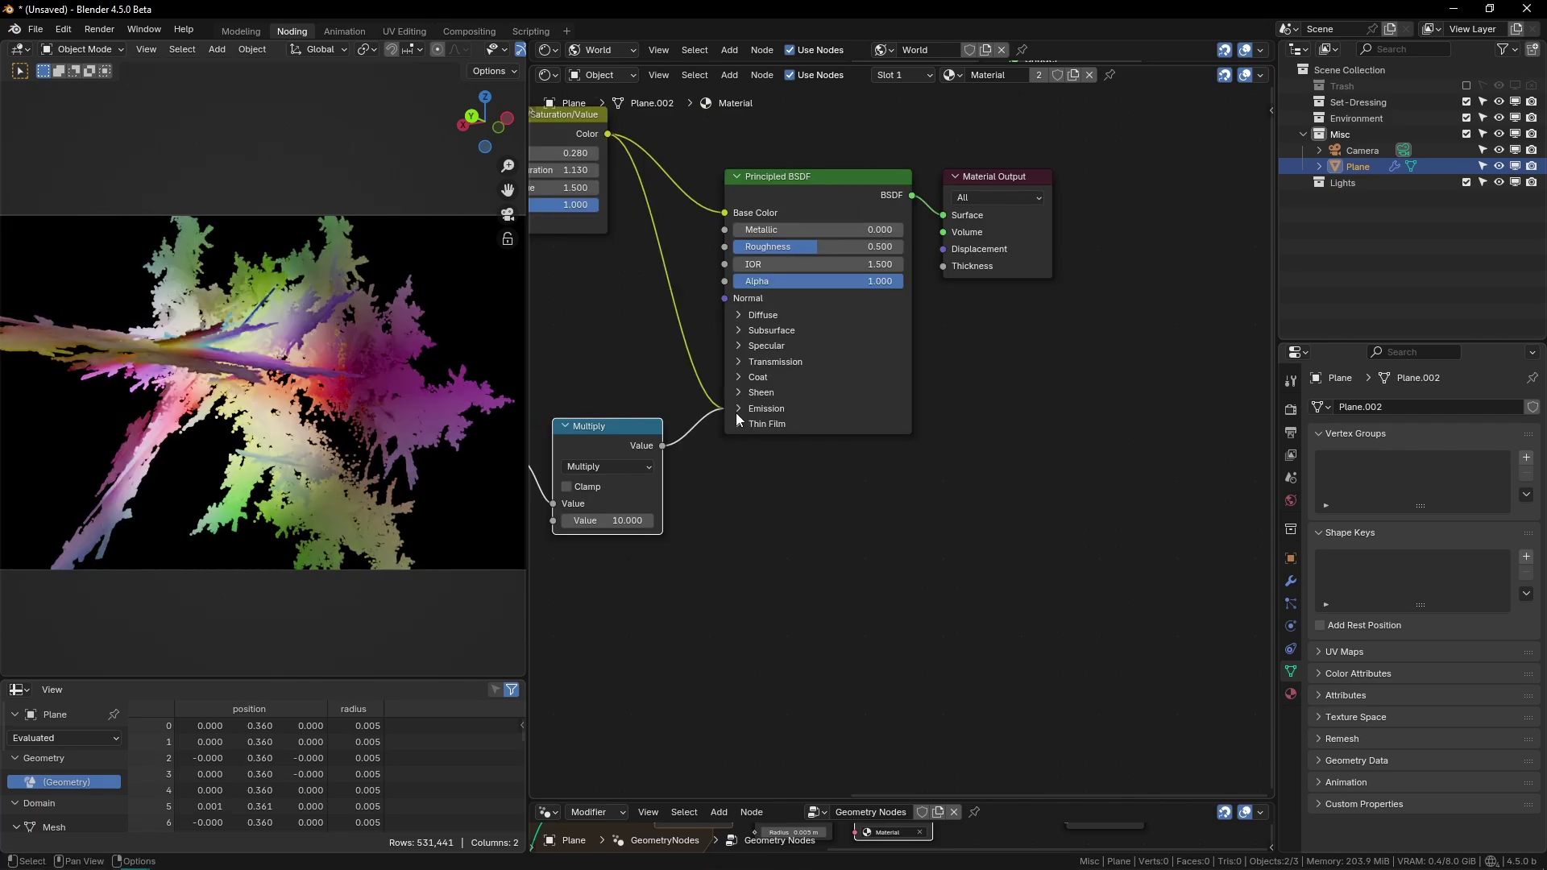
Step: Set the Principled BSDF's transmission weight to 0.827
click(738, 365)
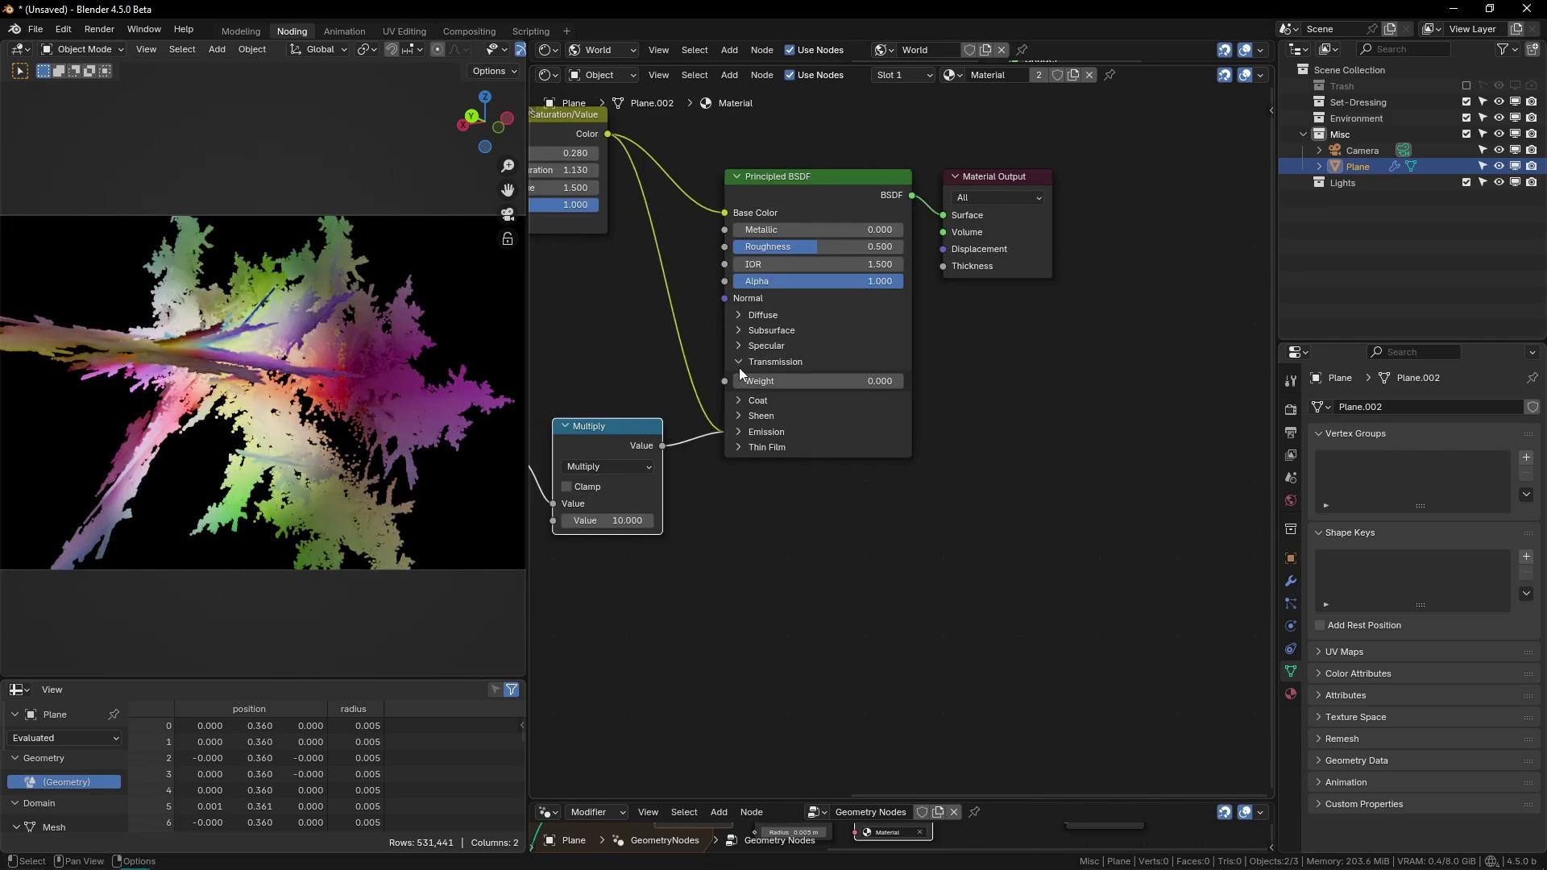
drag(754, 381, 874, 383)
Step: Set the strength of the world's white Background node to 0
drag(812, 63, 845, 403)
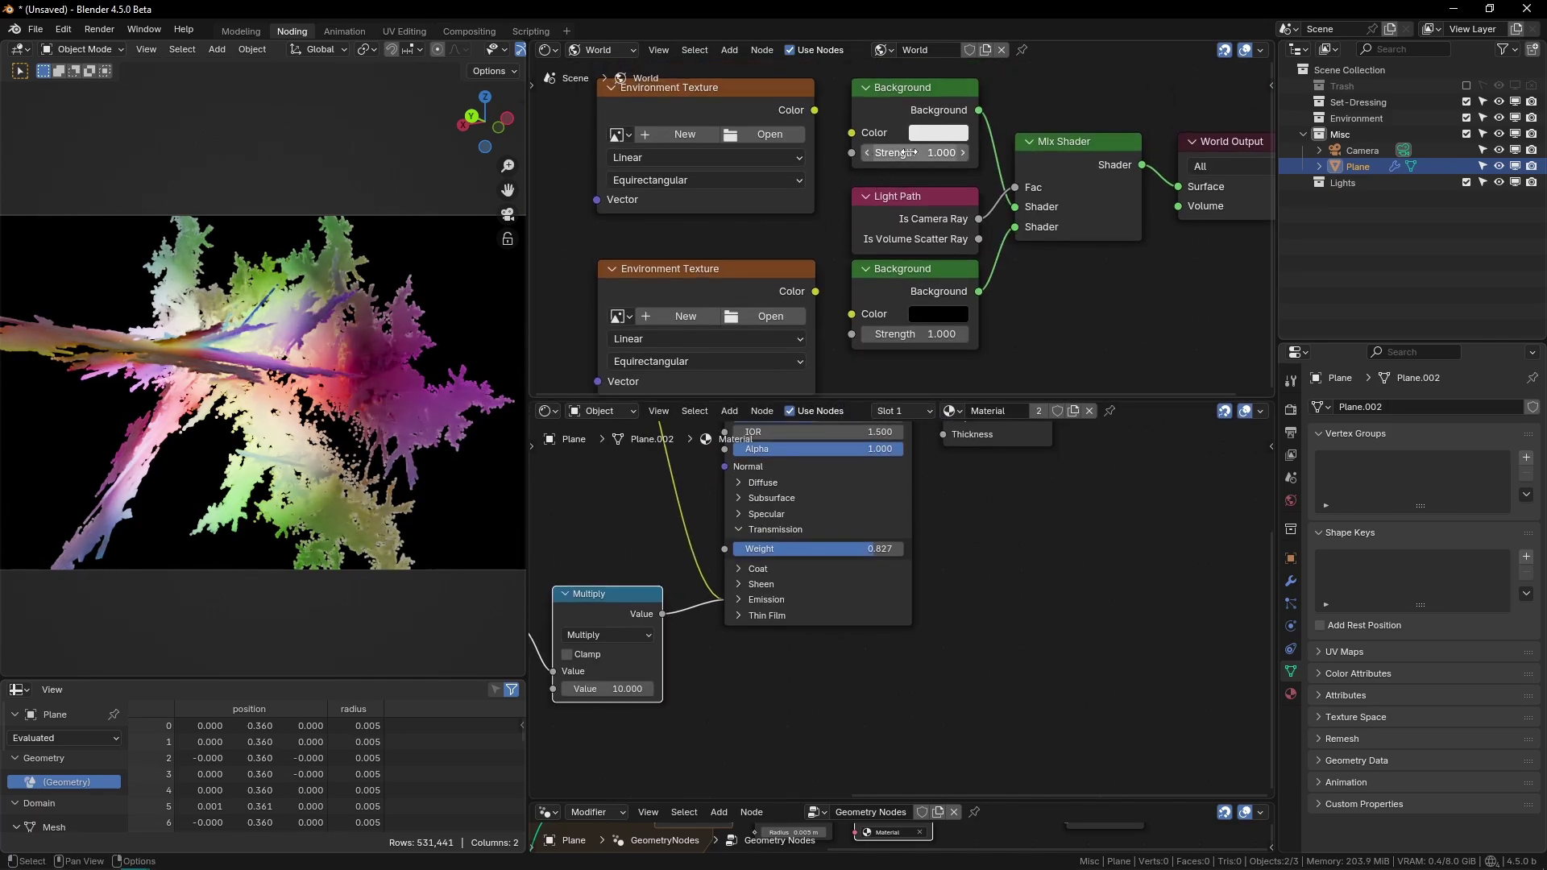
double_click(908, 152)
text(0)
key(Return)
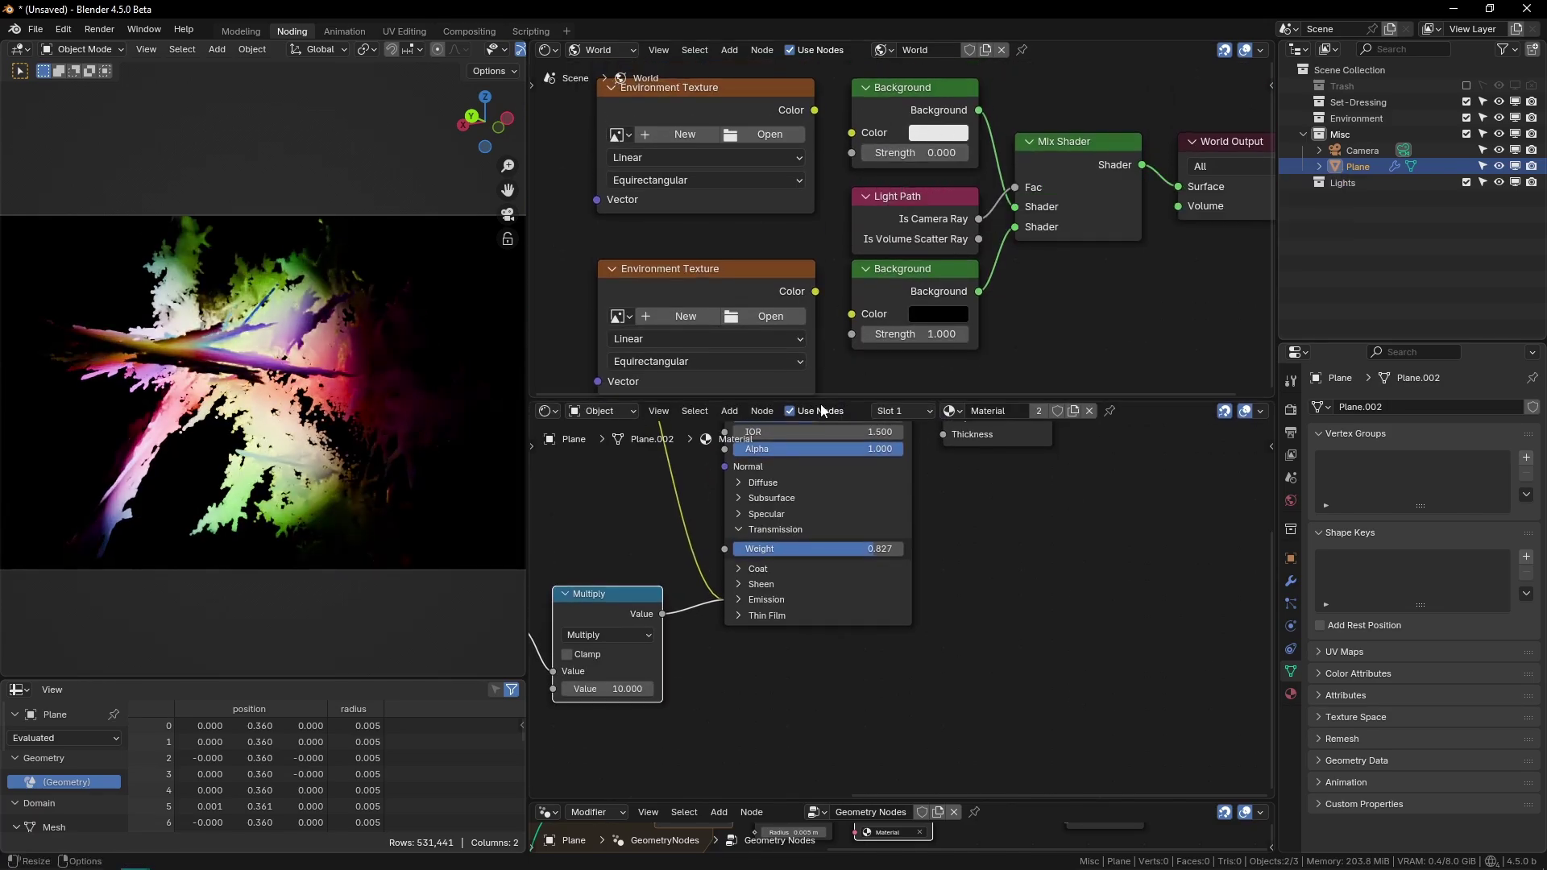
drag(821, 401, 806, 64)
Step: Set the Multiply node's value to 1 and disconnect it from the Emission Strength
middle_drag(578, 541, 760, 512)
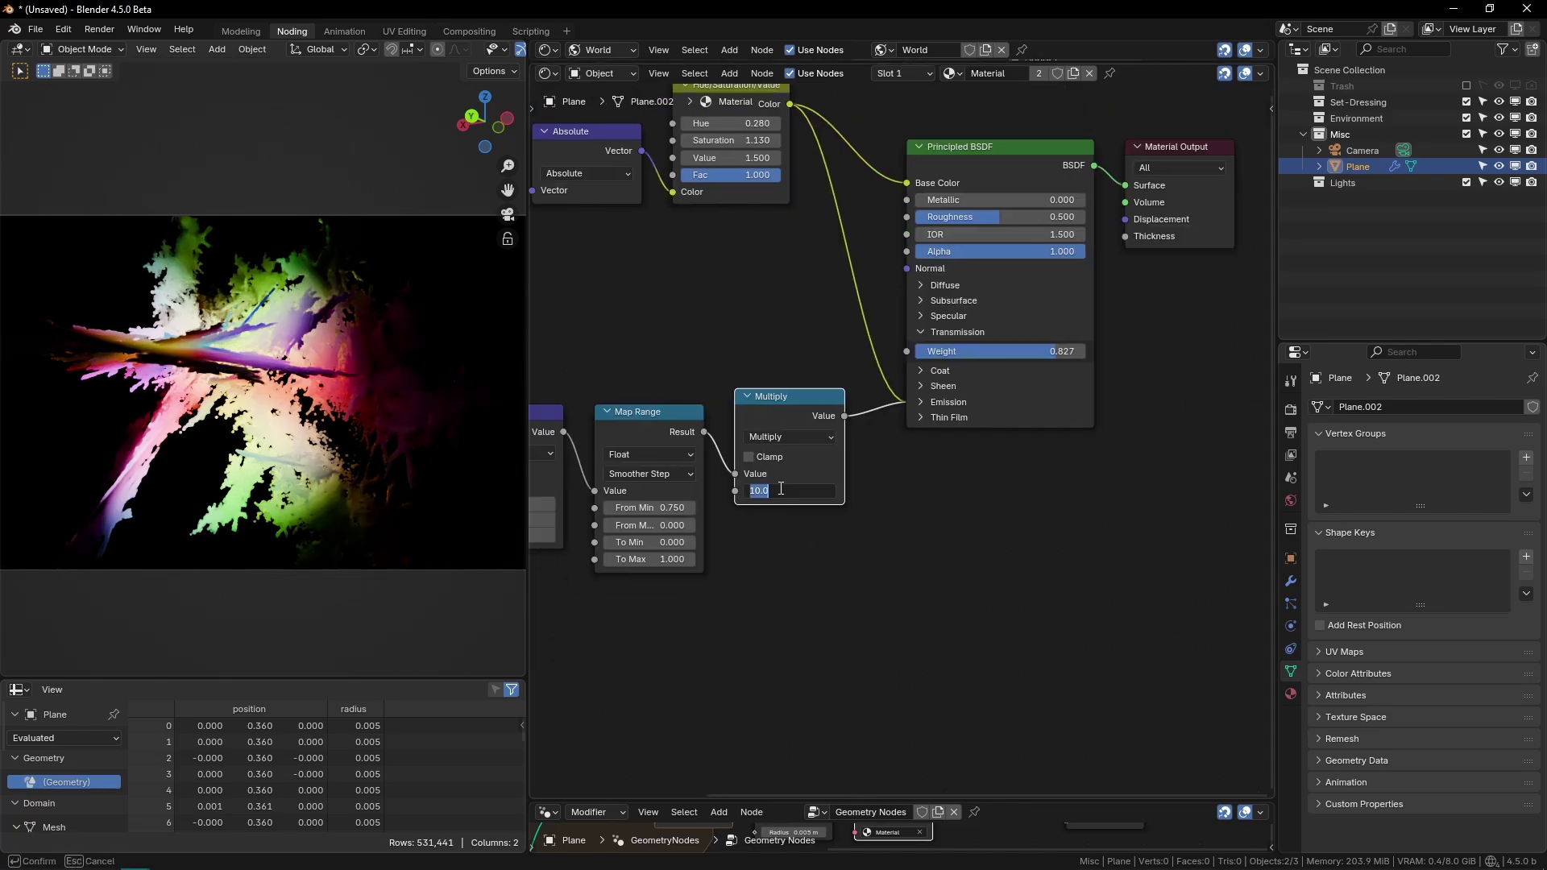
double_click(782, 488)
text(1)
key(Return)
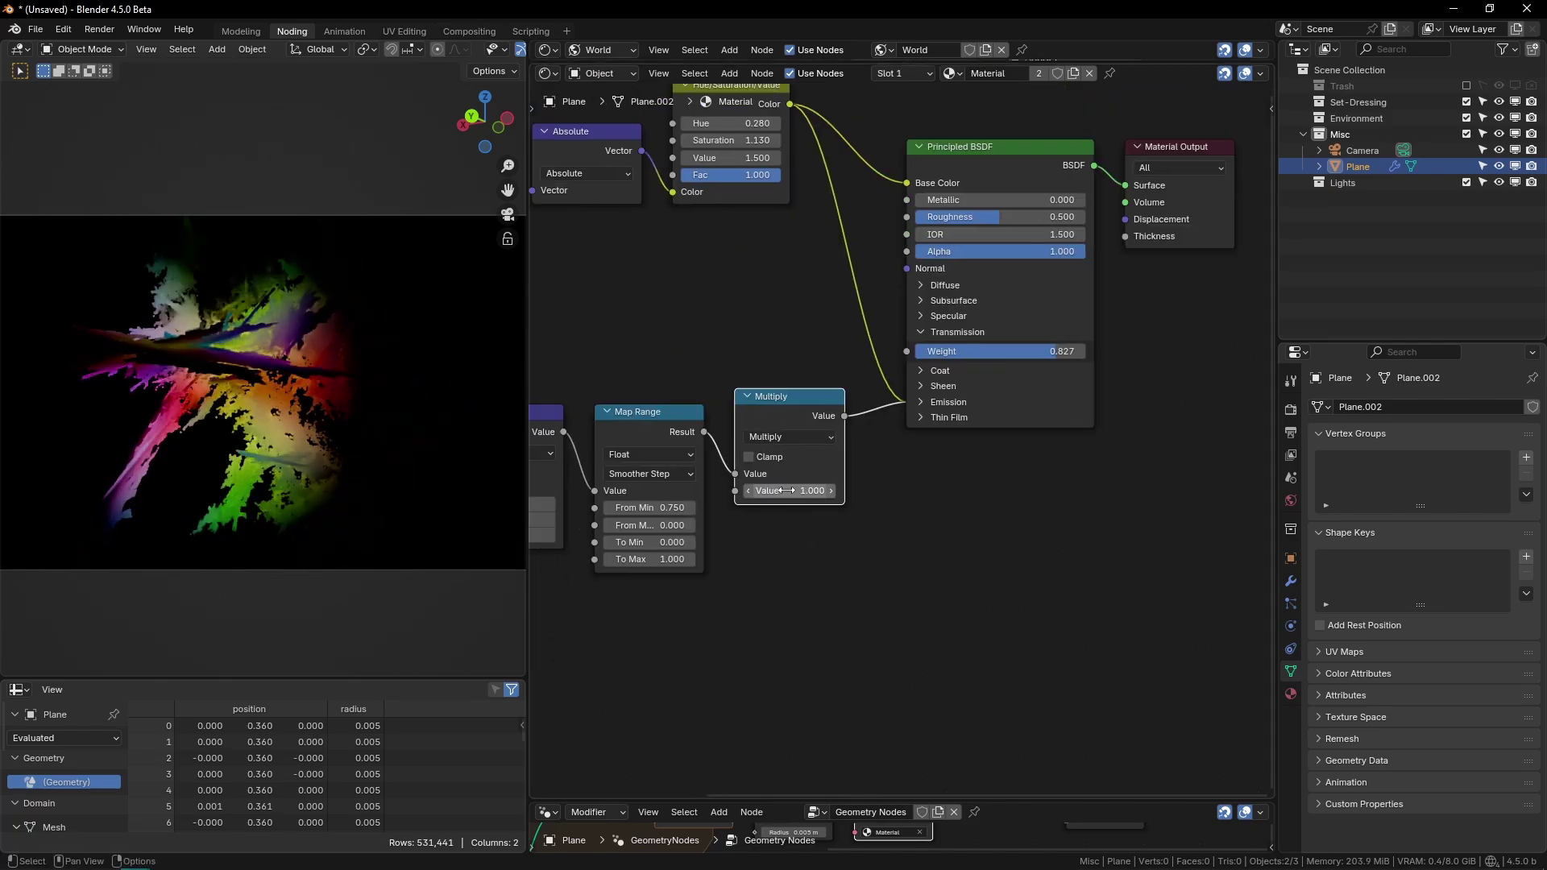
scroll(907, 435, down, 2)
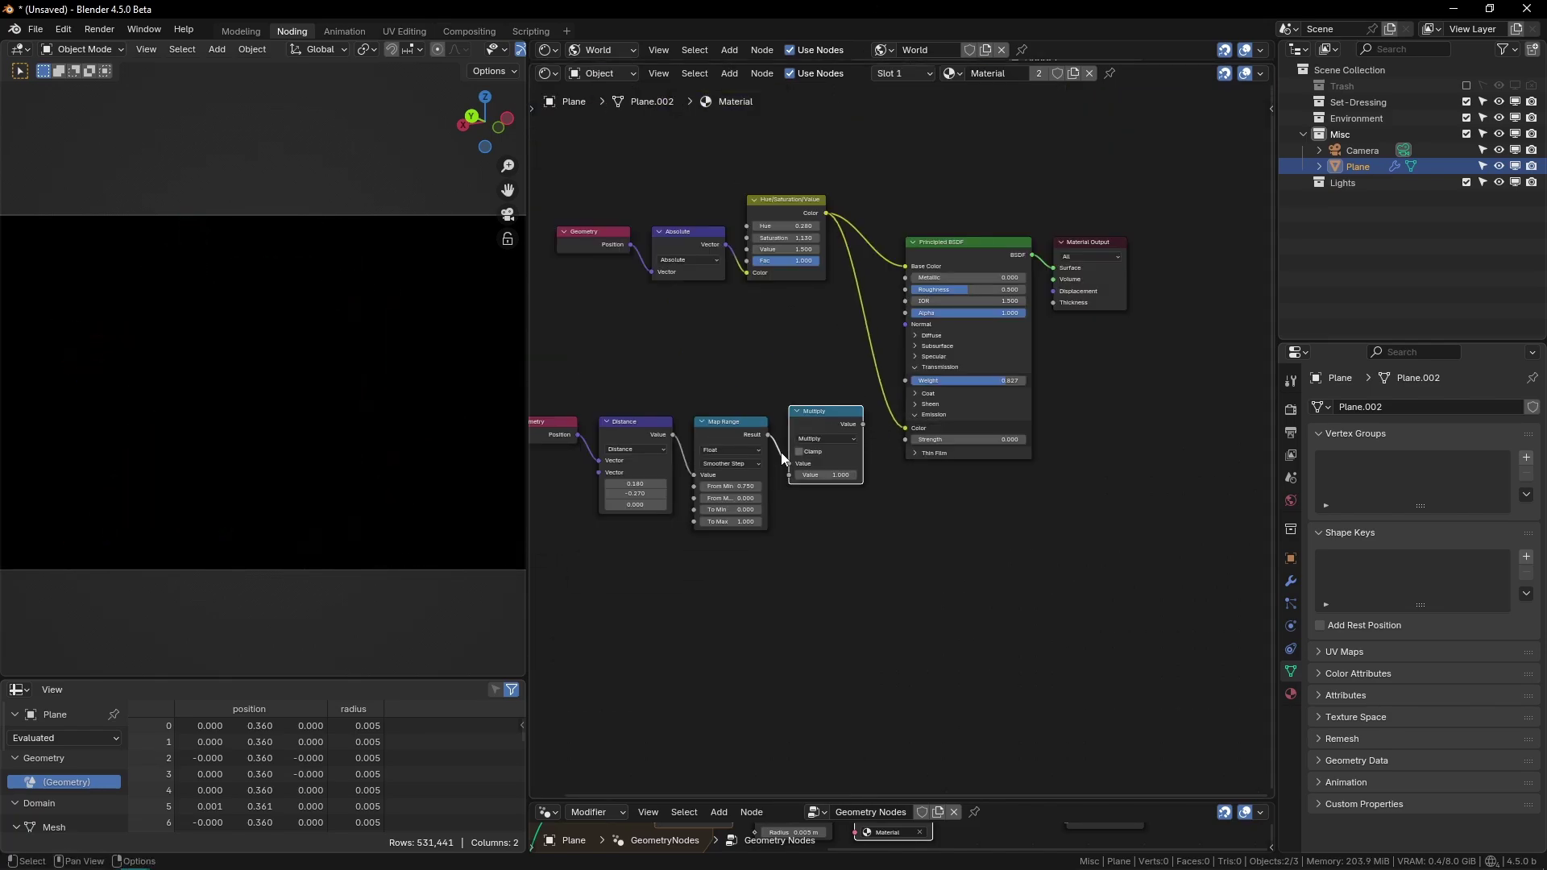
Step: Add a point light to the scene and move it along the Z axis
key(shift+a)
text(point)
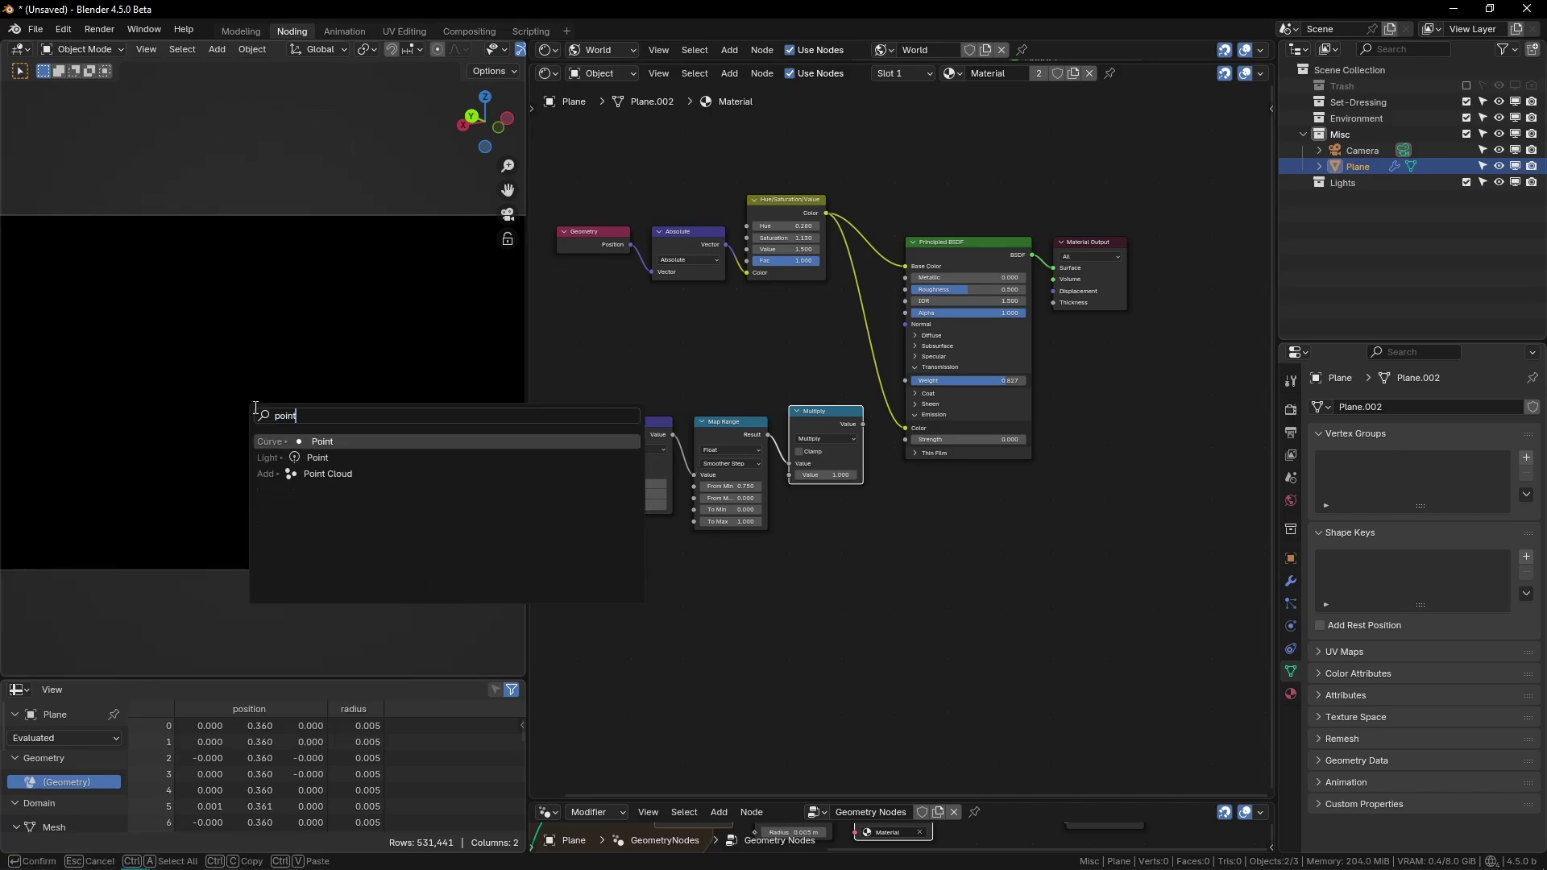
key(Down)
key(Return)
key(g)
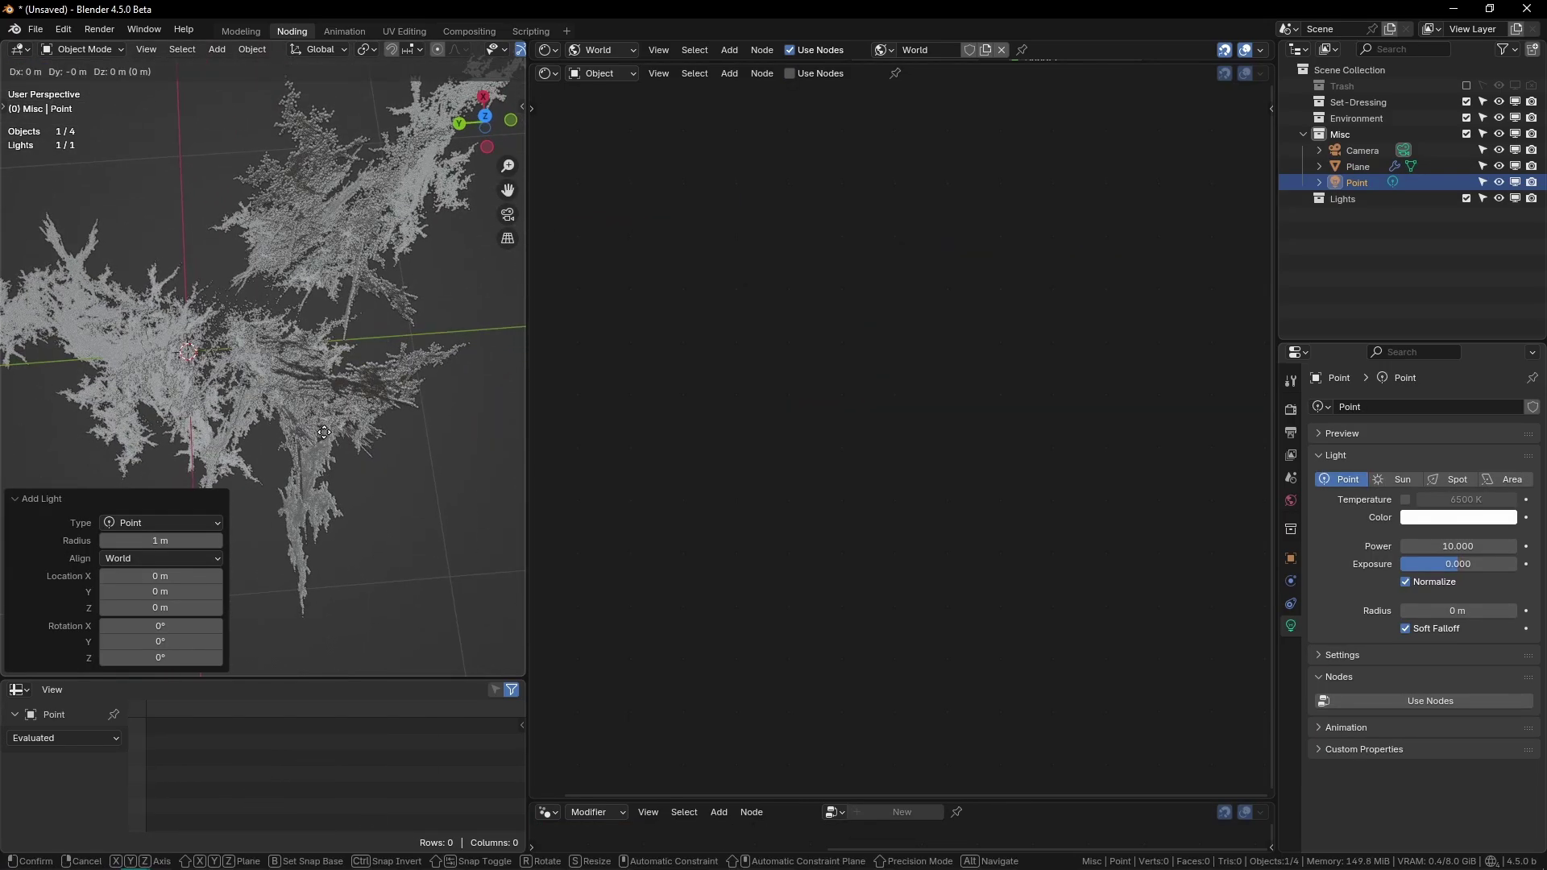
key(z)
click(324, 433)
Step: Return to the camera view and display the scene with rendered shading
middle_drag(324, 432, 379, 322)
click(506, 214)
key(z)
click(471, 251)
Step: Set the point light's power to 238 and radius to 0.28 m, lowering it by about 0.05 m
right_click(321, 313)
click(322, 313)
click(506, 413)
right_click(383, 395)
click(364, 411)
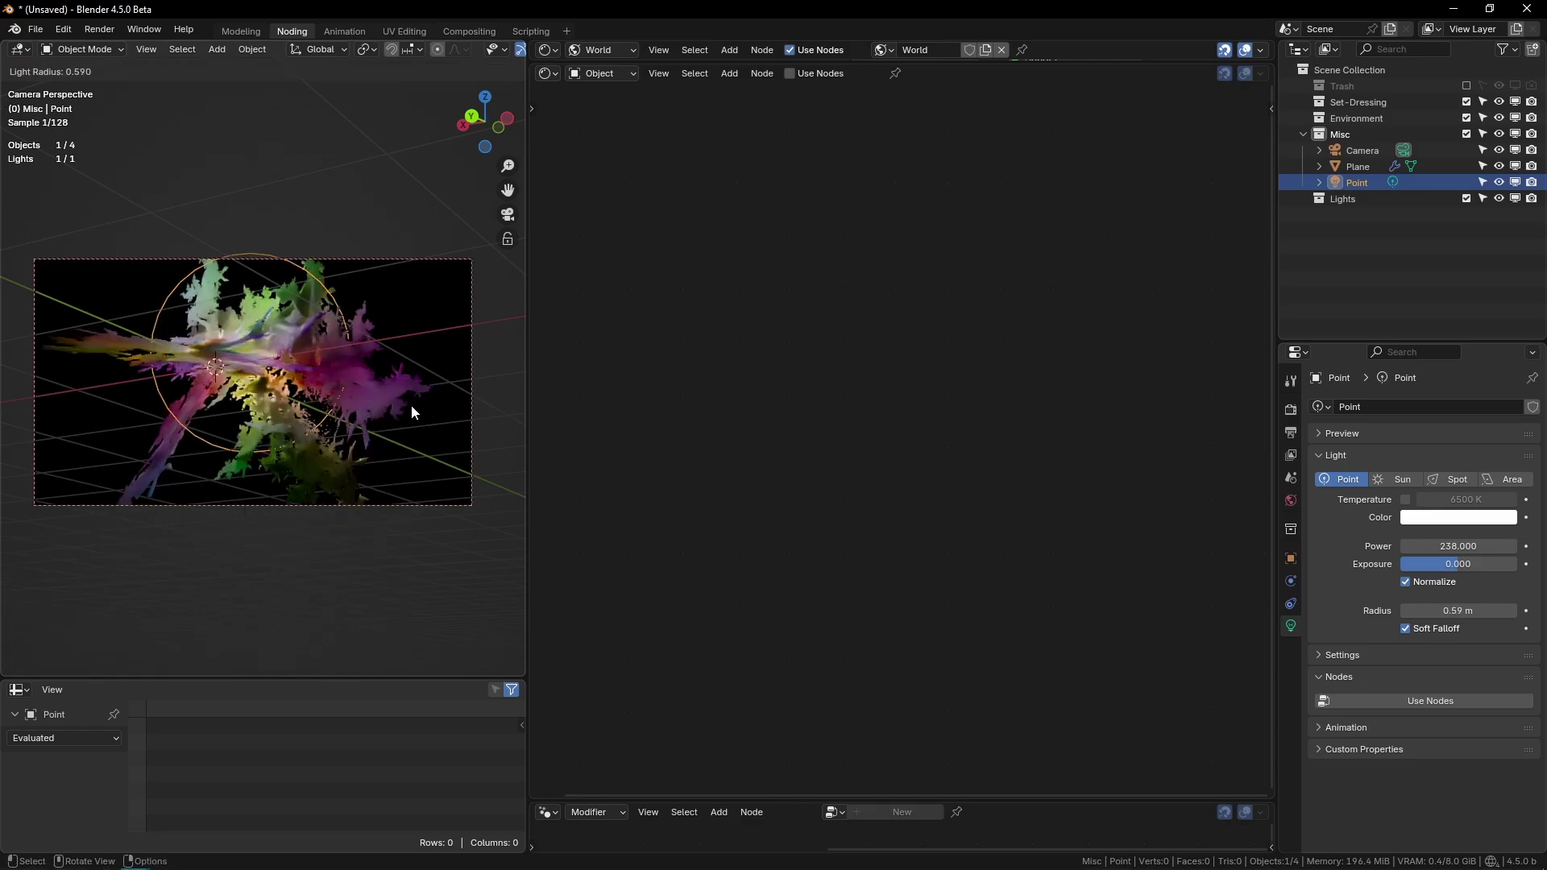
click(387, 411)
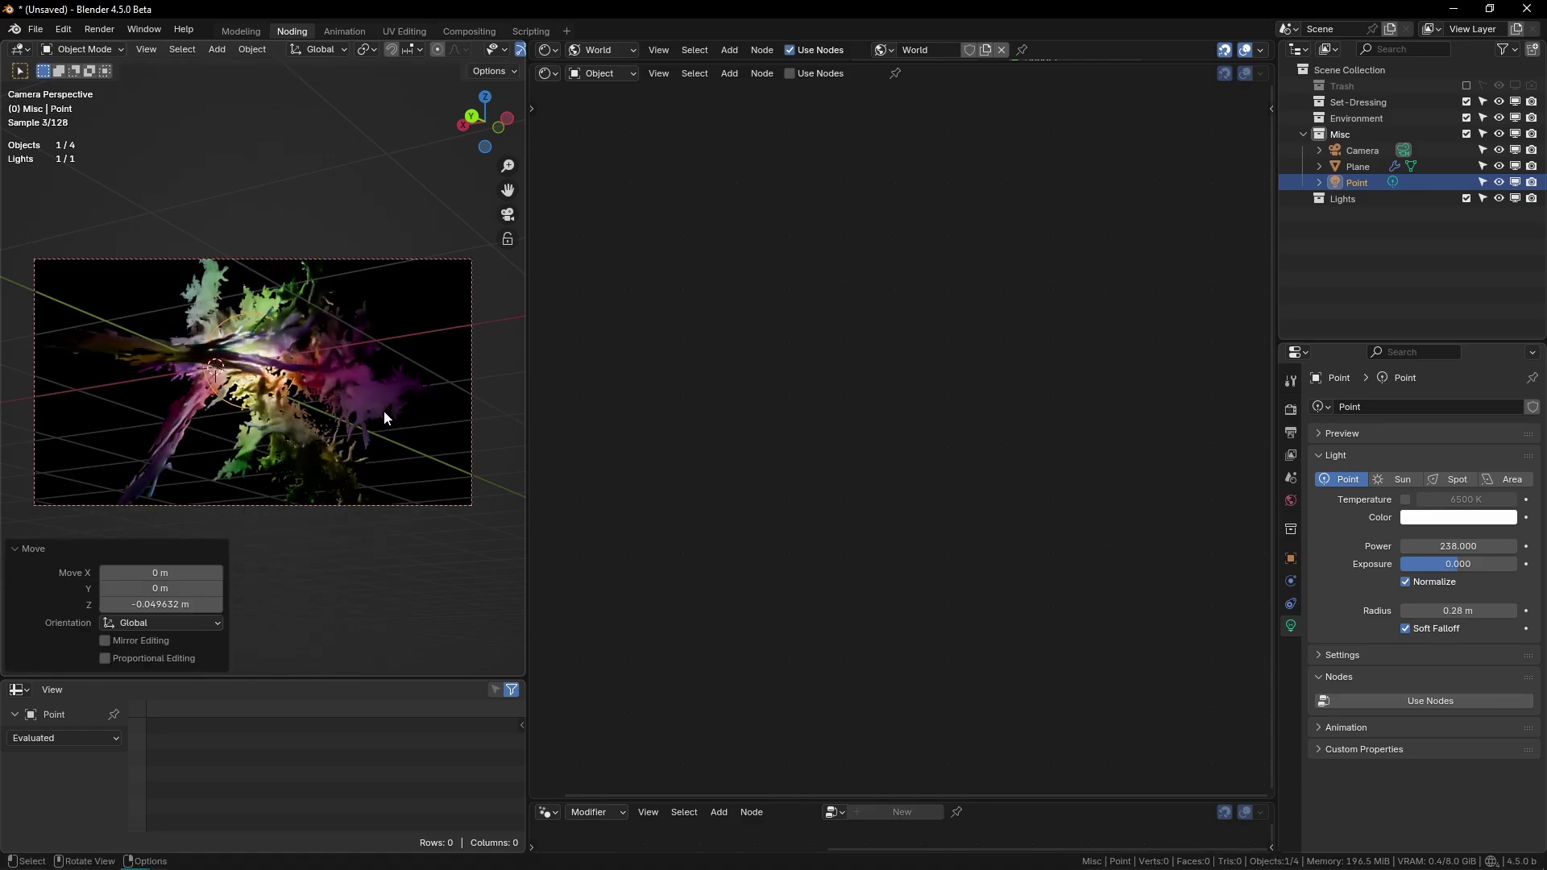
Step: Select the fractal plane and raise its Principled BSDF transmission weight to 1.000
key(ctrl+space)
key(Home)
right_click(905, 345)
click(906, 345)
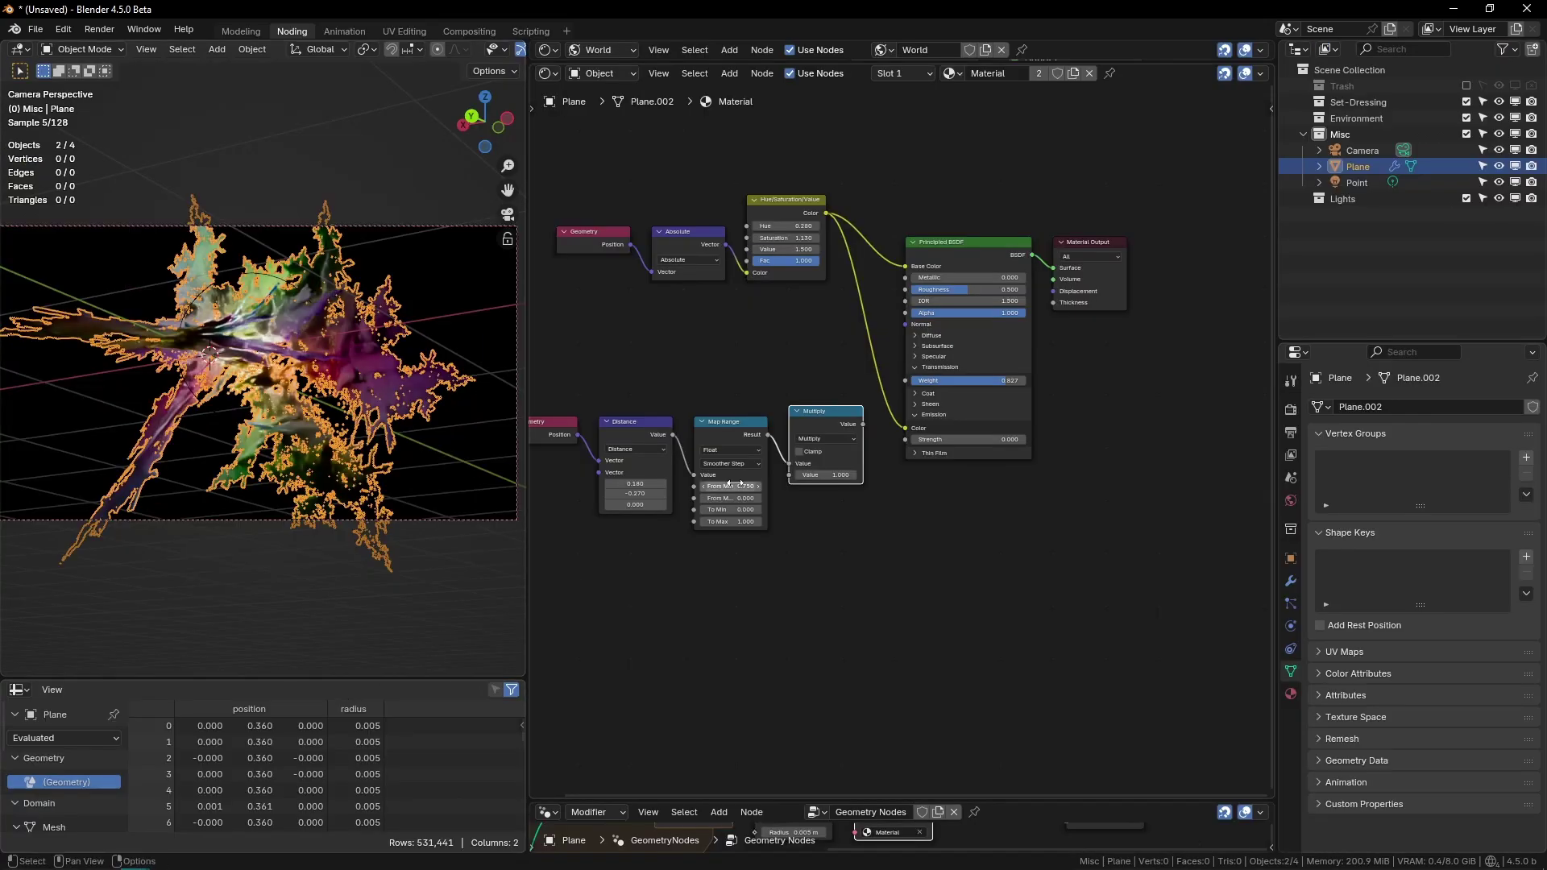
scroll(709, 475, up, 3)
middle_drag(886, 322, 510, 430)
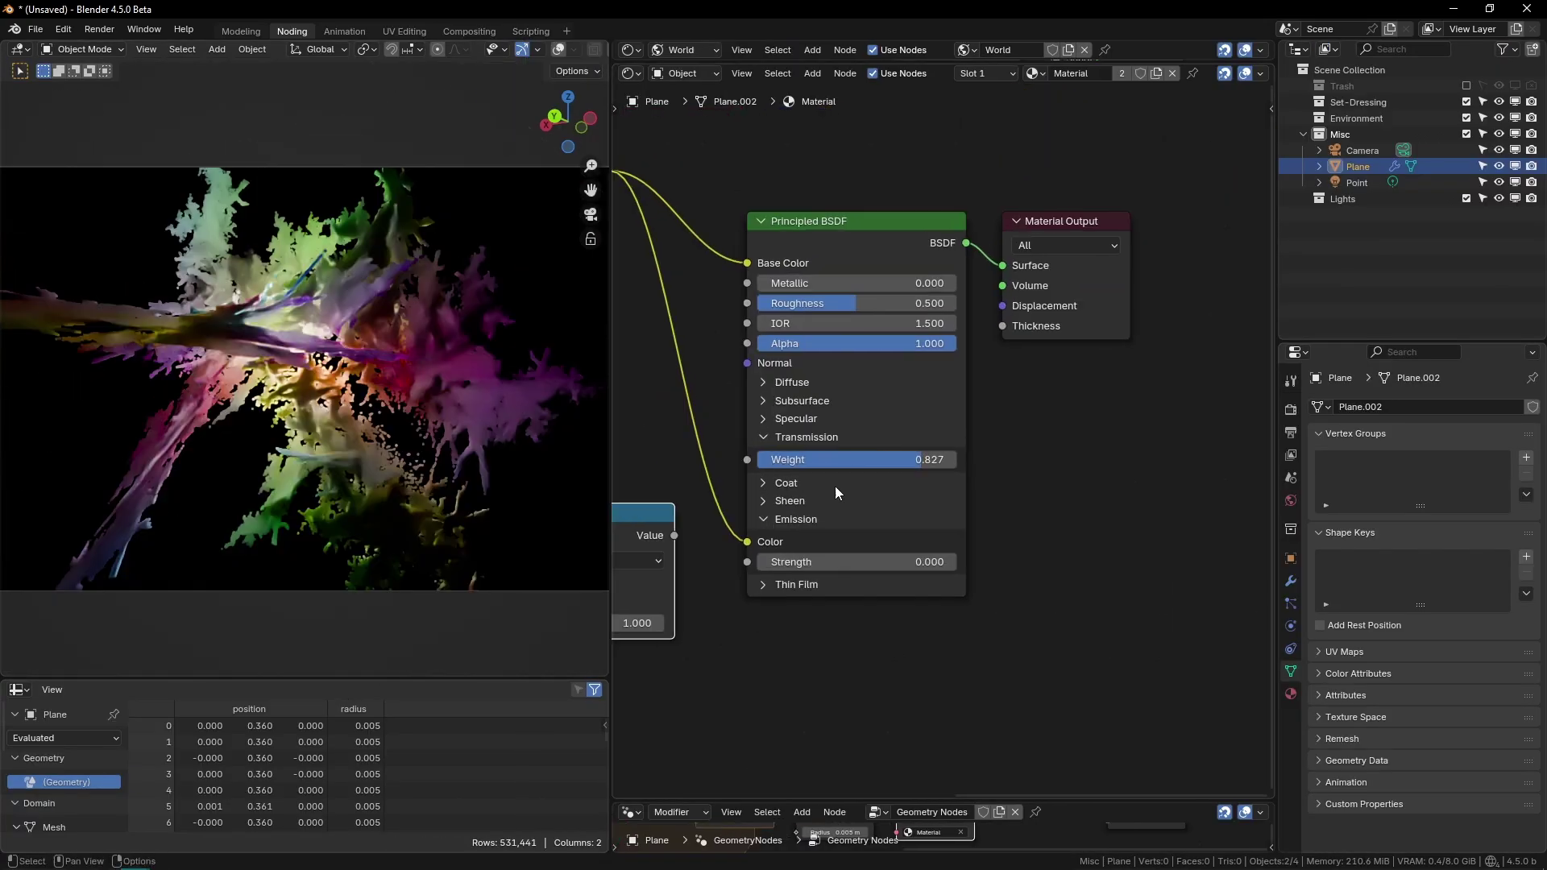
scroll(836, 482, up, 1)
drag(840, 464, 902, 463)
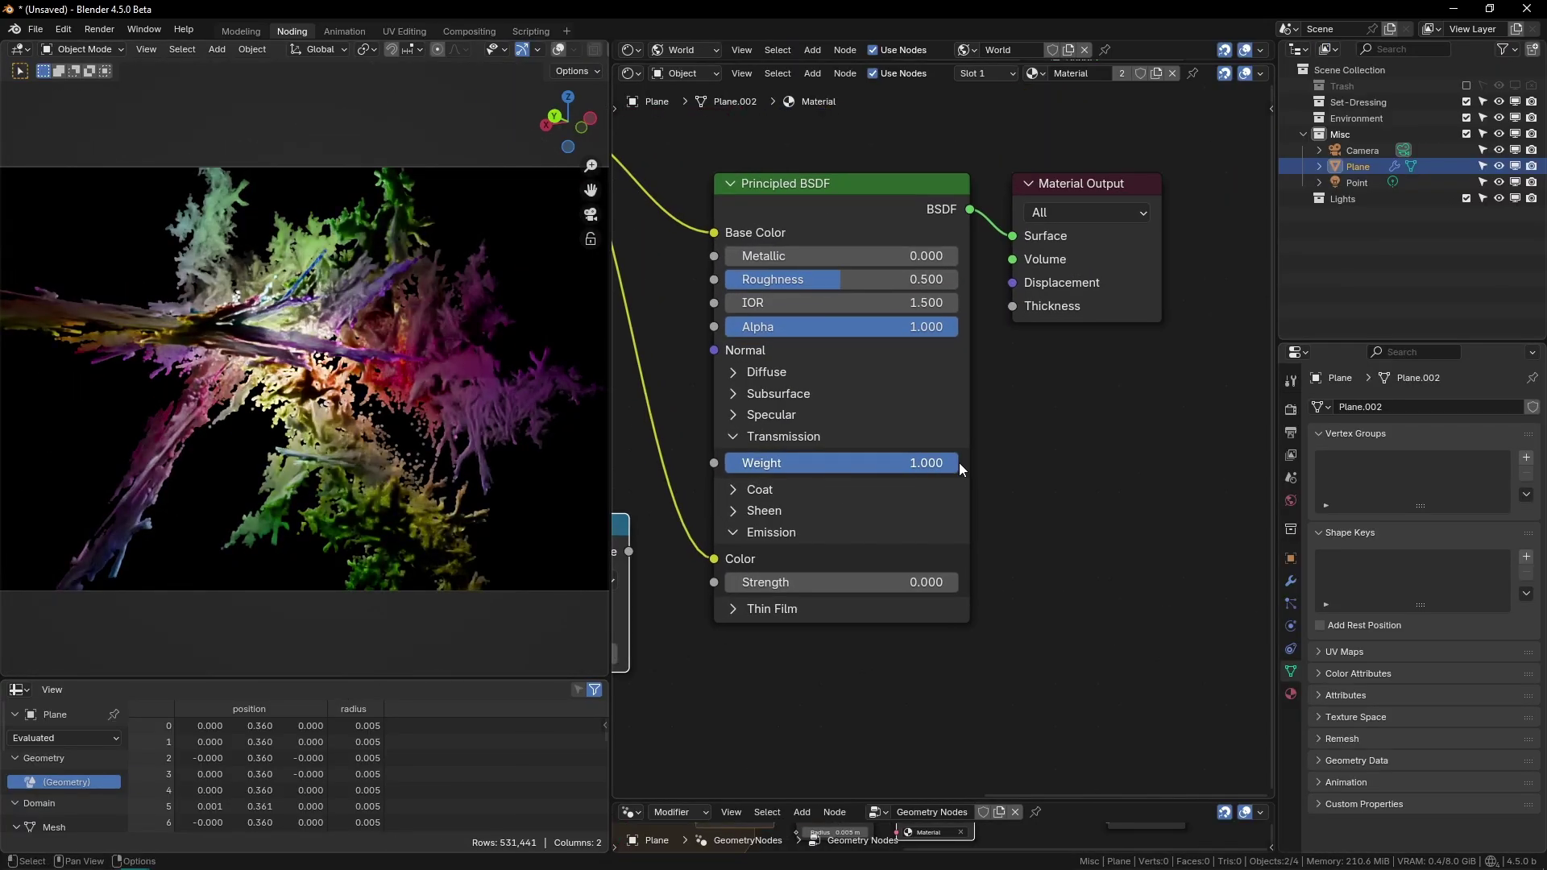
Step: Check the Principled BSDF's subsurface settings and nudge the node slightly toward the Material Output
click(734, 392)
drag(735, 387, 757, 387)
drag(975, 445, 975, 446)
click(753, 392)
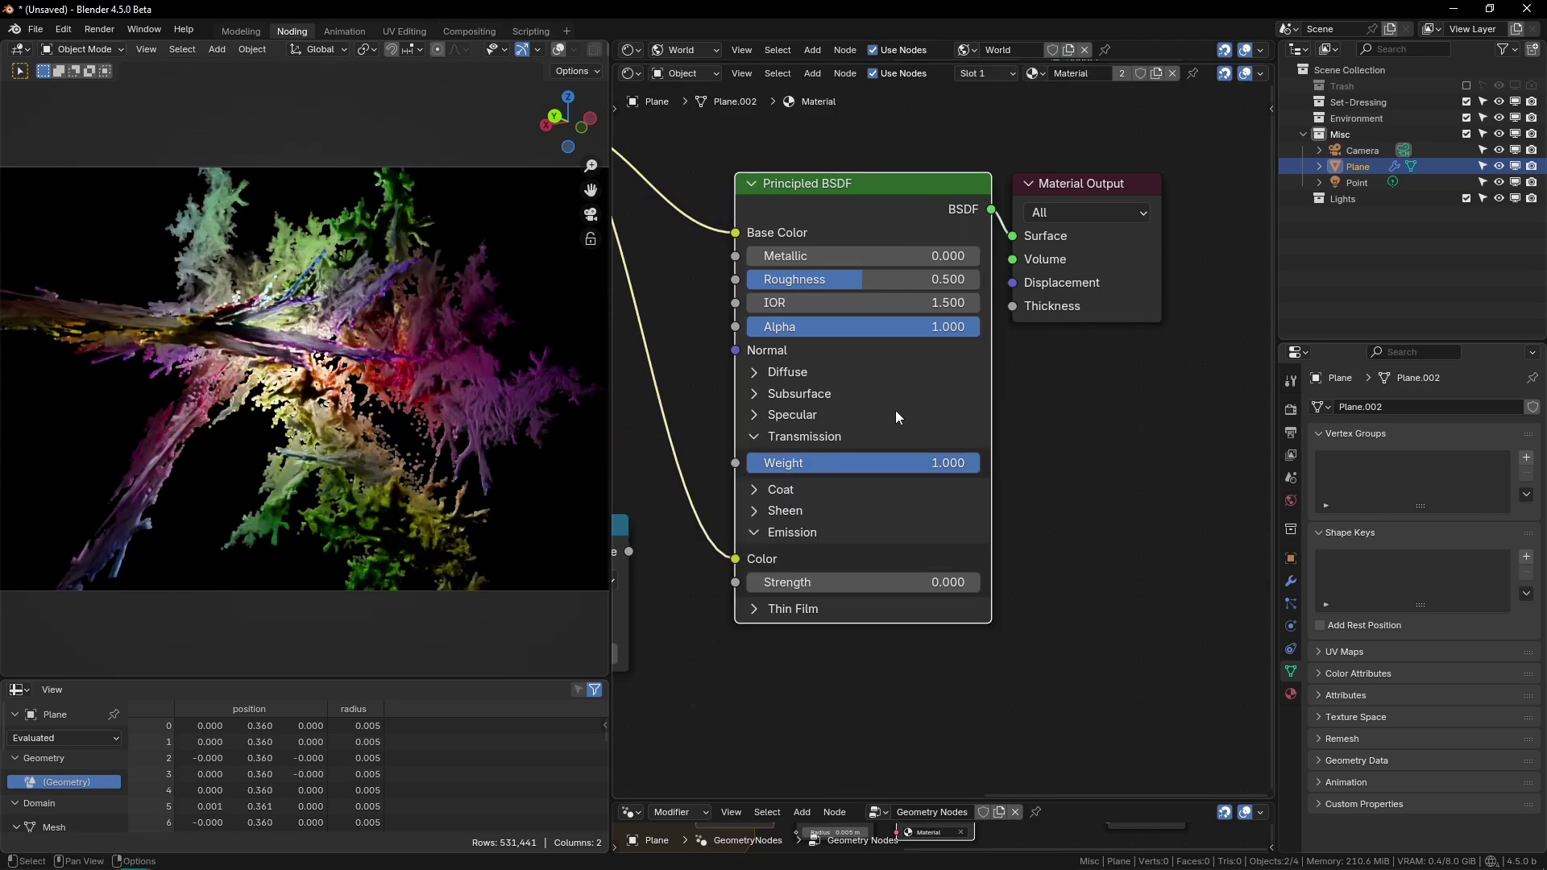
Step: Move the point light from the Misc collection into the Lights collection
scroll(897, 411, down, 5)
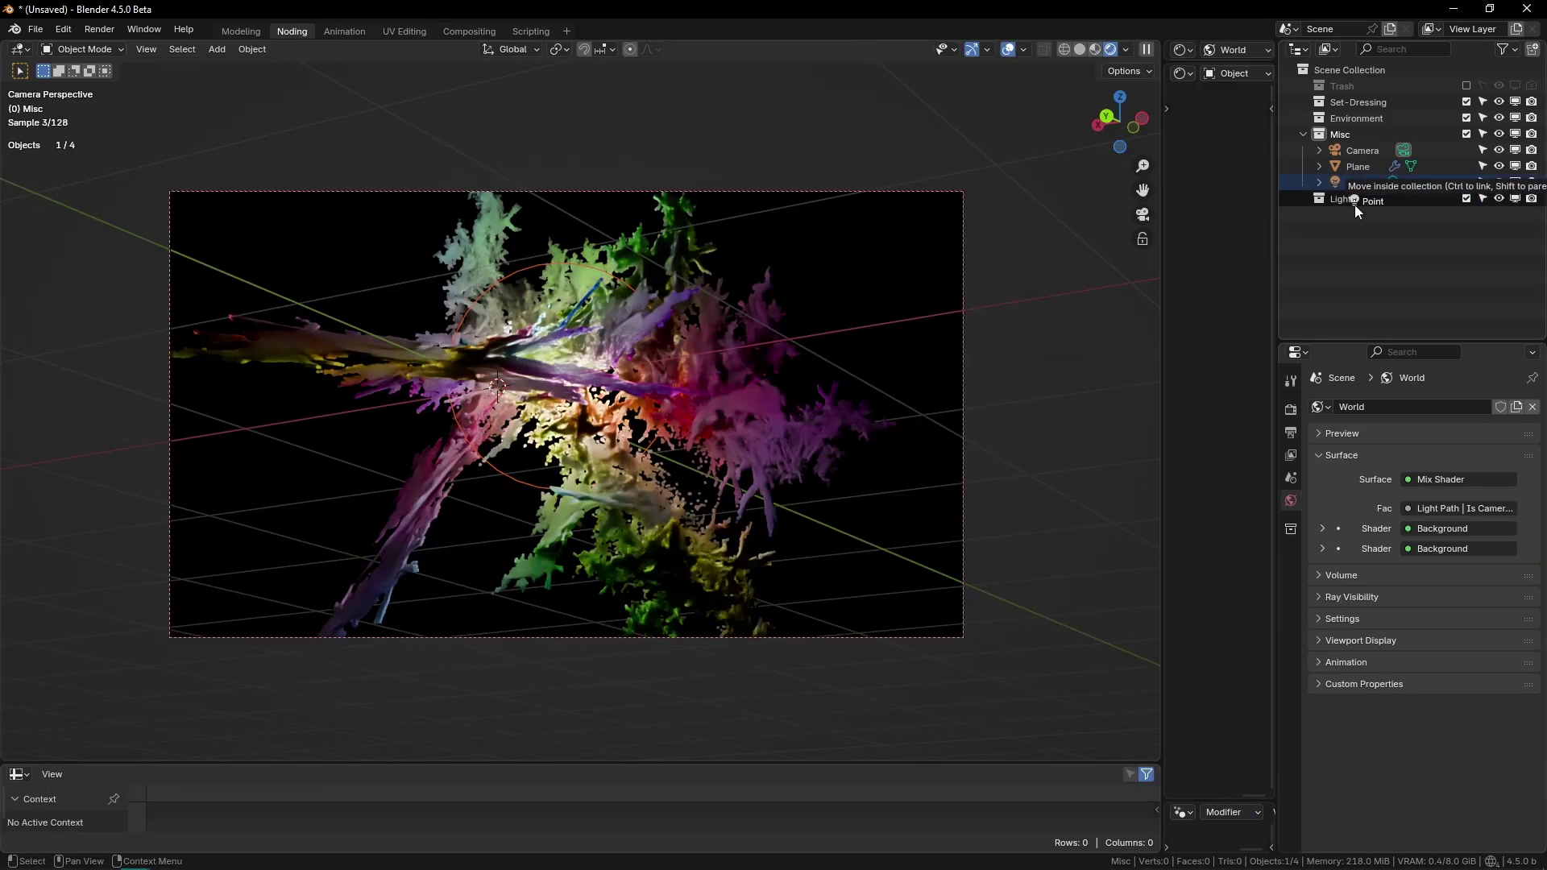
click(1355, 200)
scroll(801, 369, up, 2)
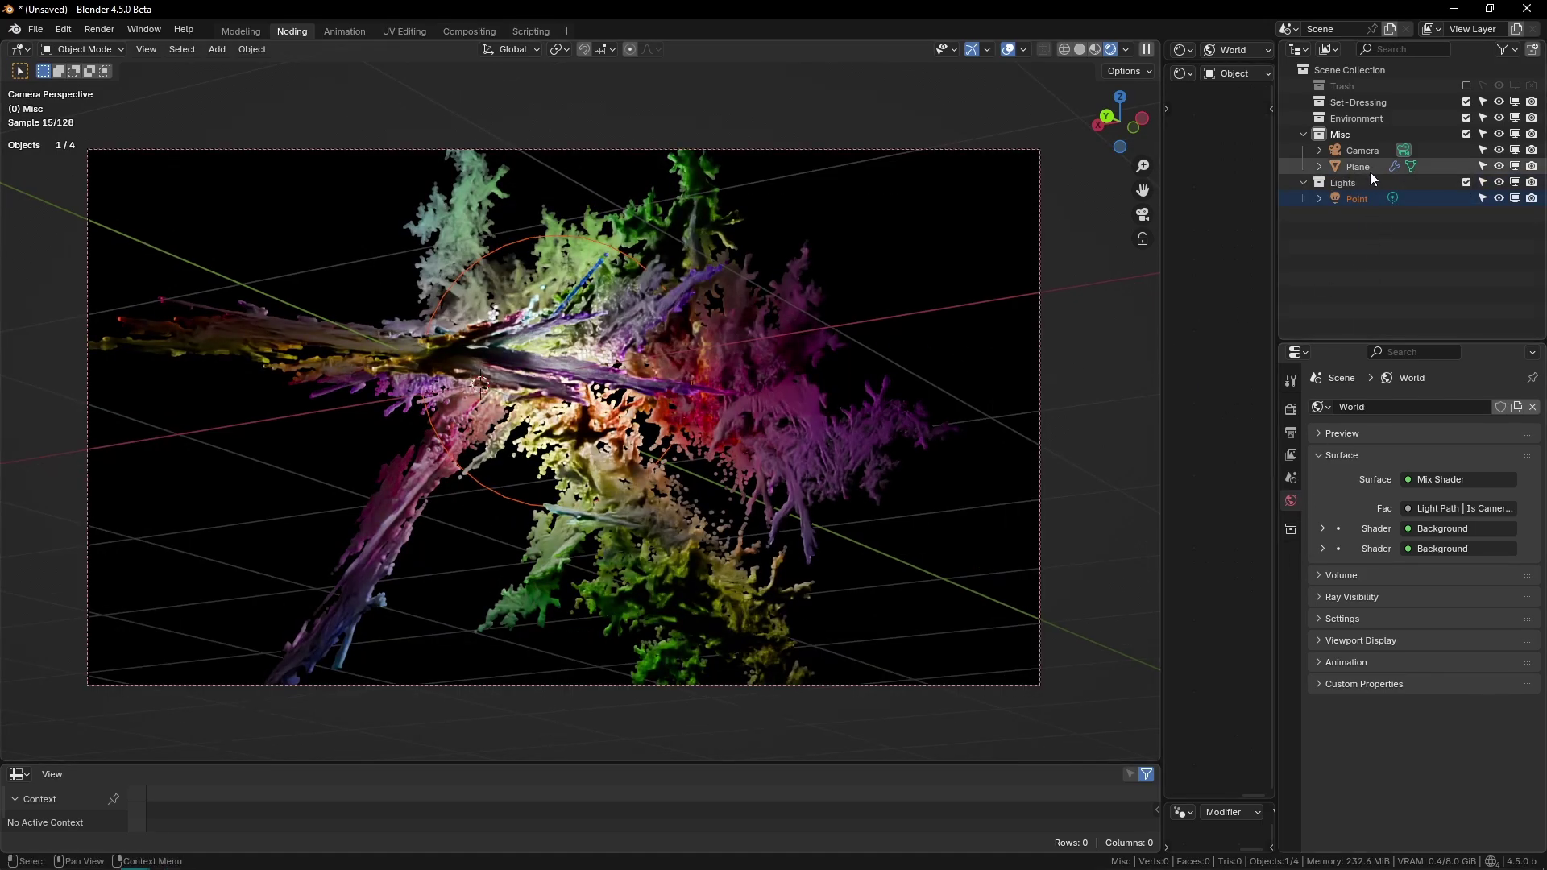
Step: Select the point light and tint it pale violet with hue 0.692 and saturation 0.305
click(1356, 199)
click(1440, 520)
drag(1424, 336, 1437, 330)
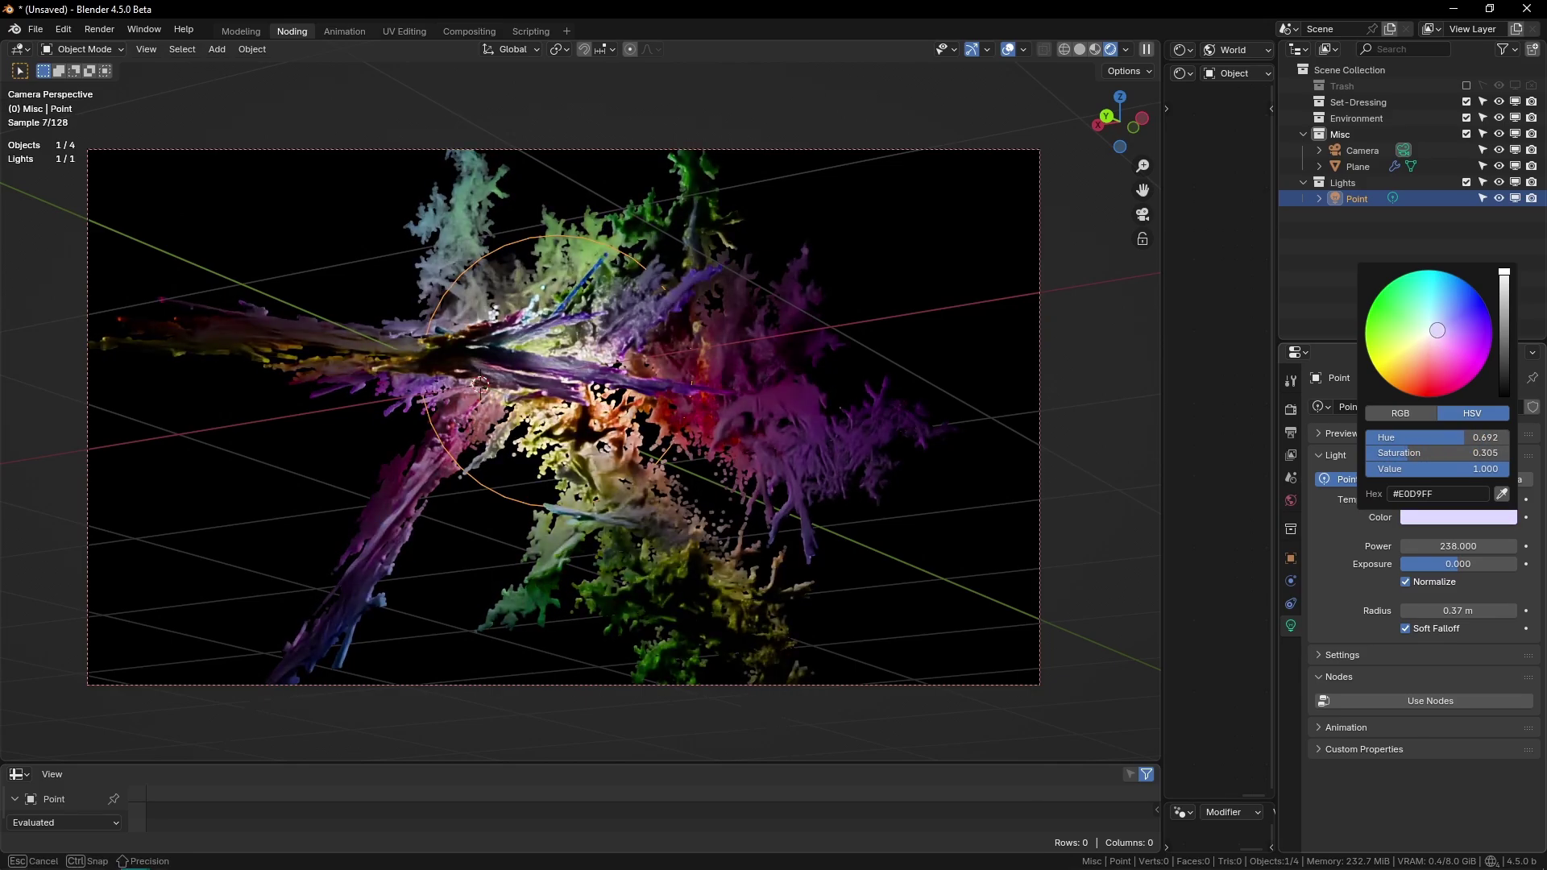
shift+middle_drag(693, 306, 720, 345)
scroll(709, 390, up, 6)
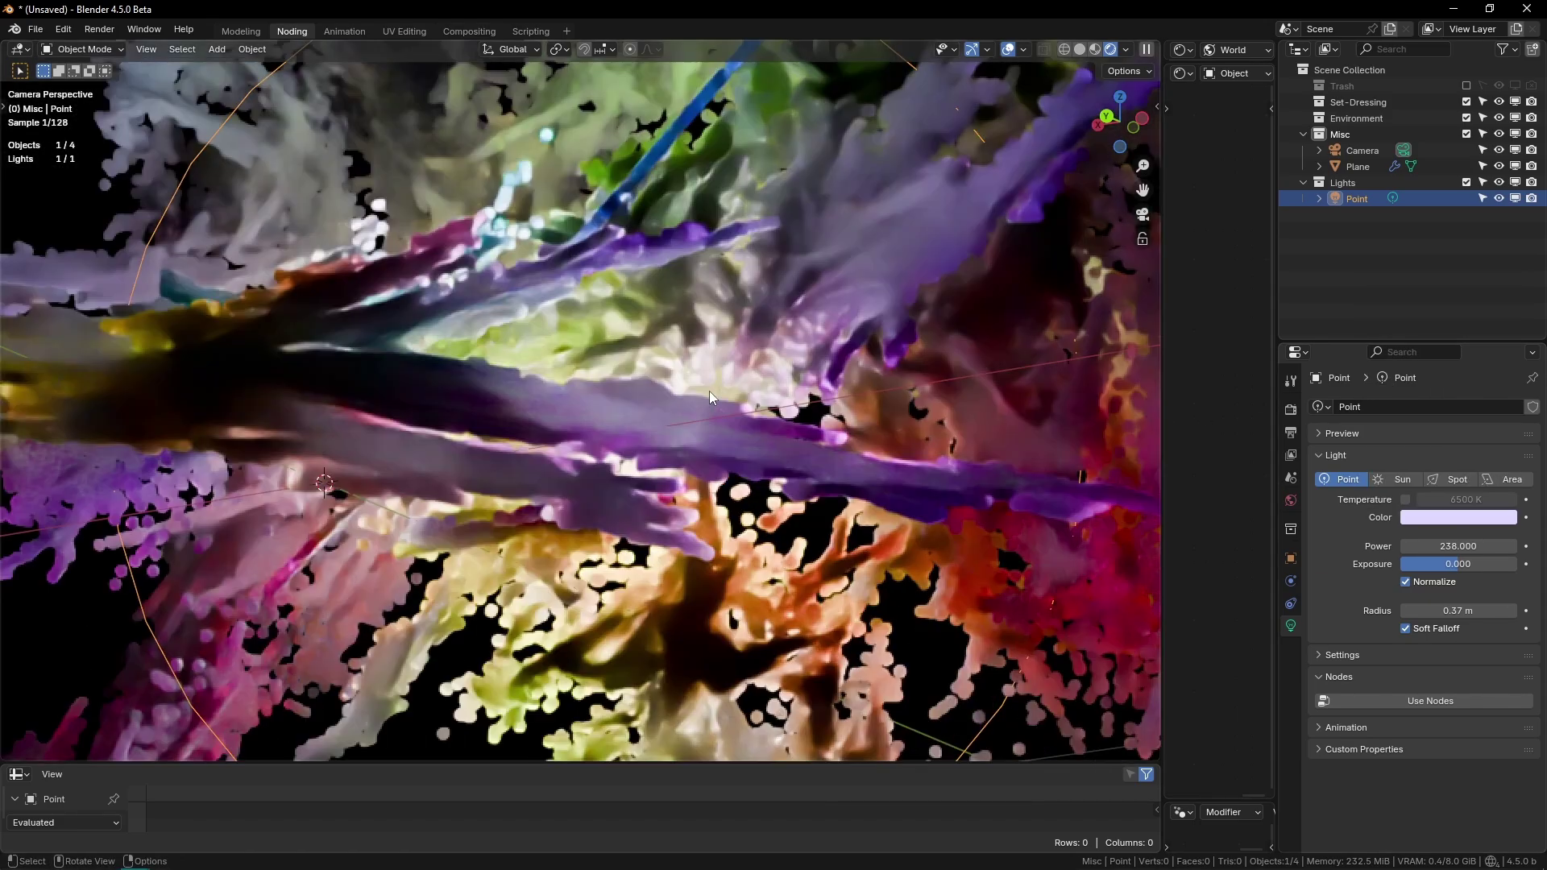
scroll(702, 403, down, 8)
scroll(703, 403, down, 5)
Step: Enlarge the node editors, set the Set Point Radius value to 0.0005 m, and preview the fractal full-screen without overlays
drag(1161, 341, 578, 342)
drag(893, 798, 814, 88)
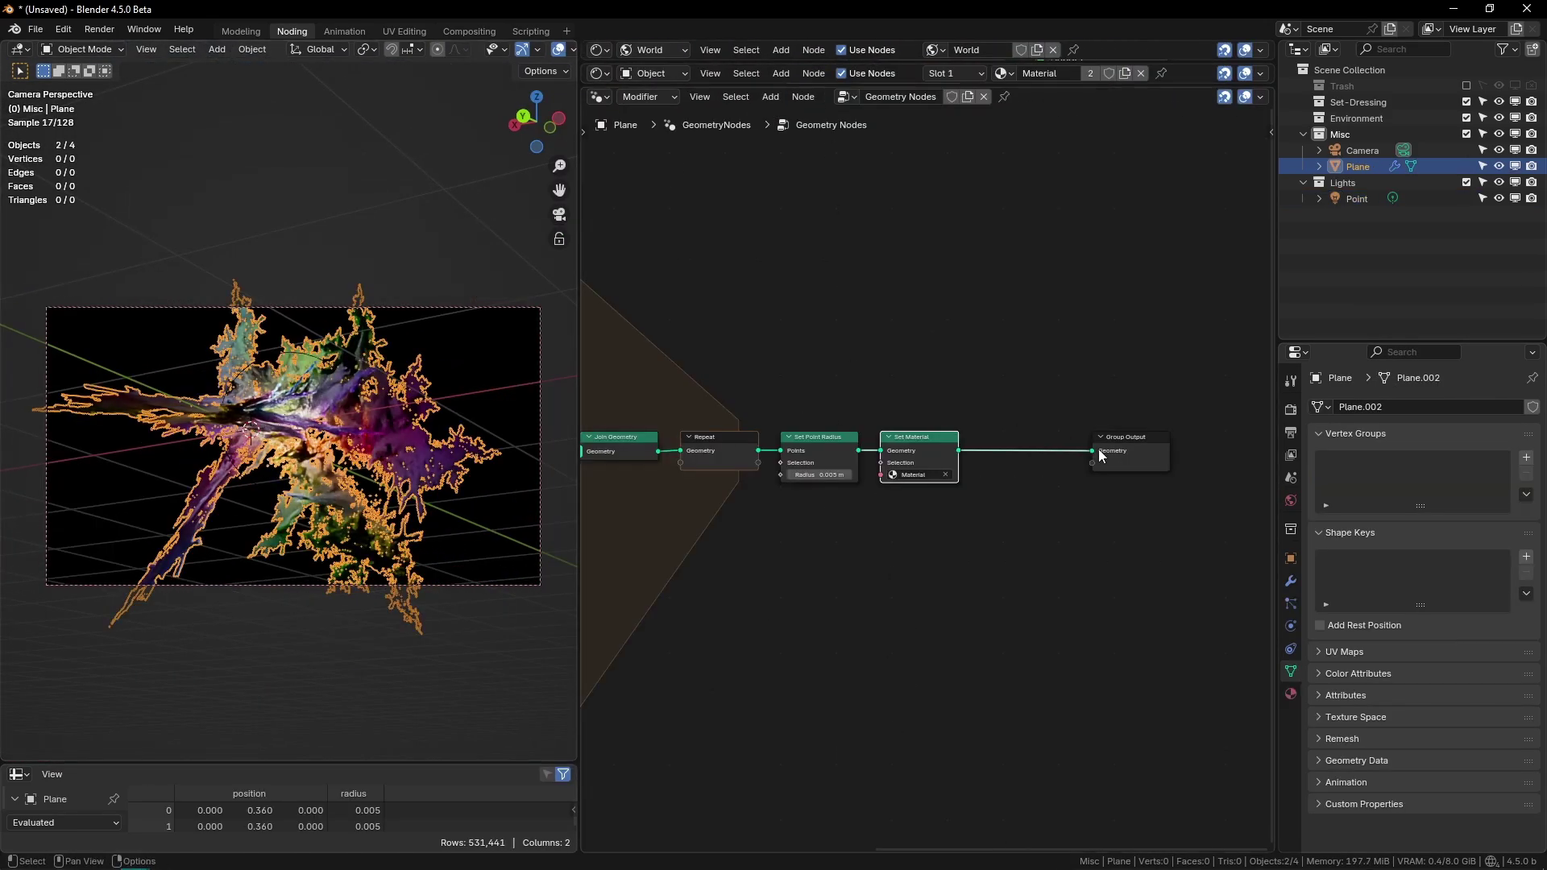
scroll(878, 477, up, 8)
click(757, 481)
click(745, 482)
key(Return)
key(shift+alt+z)
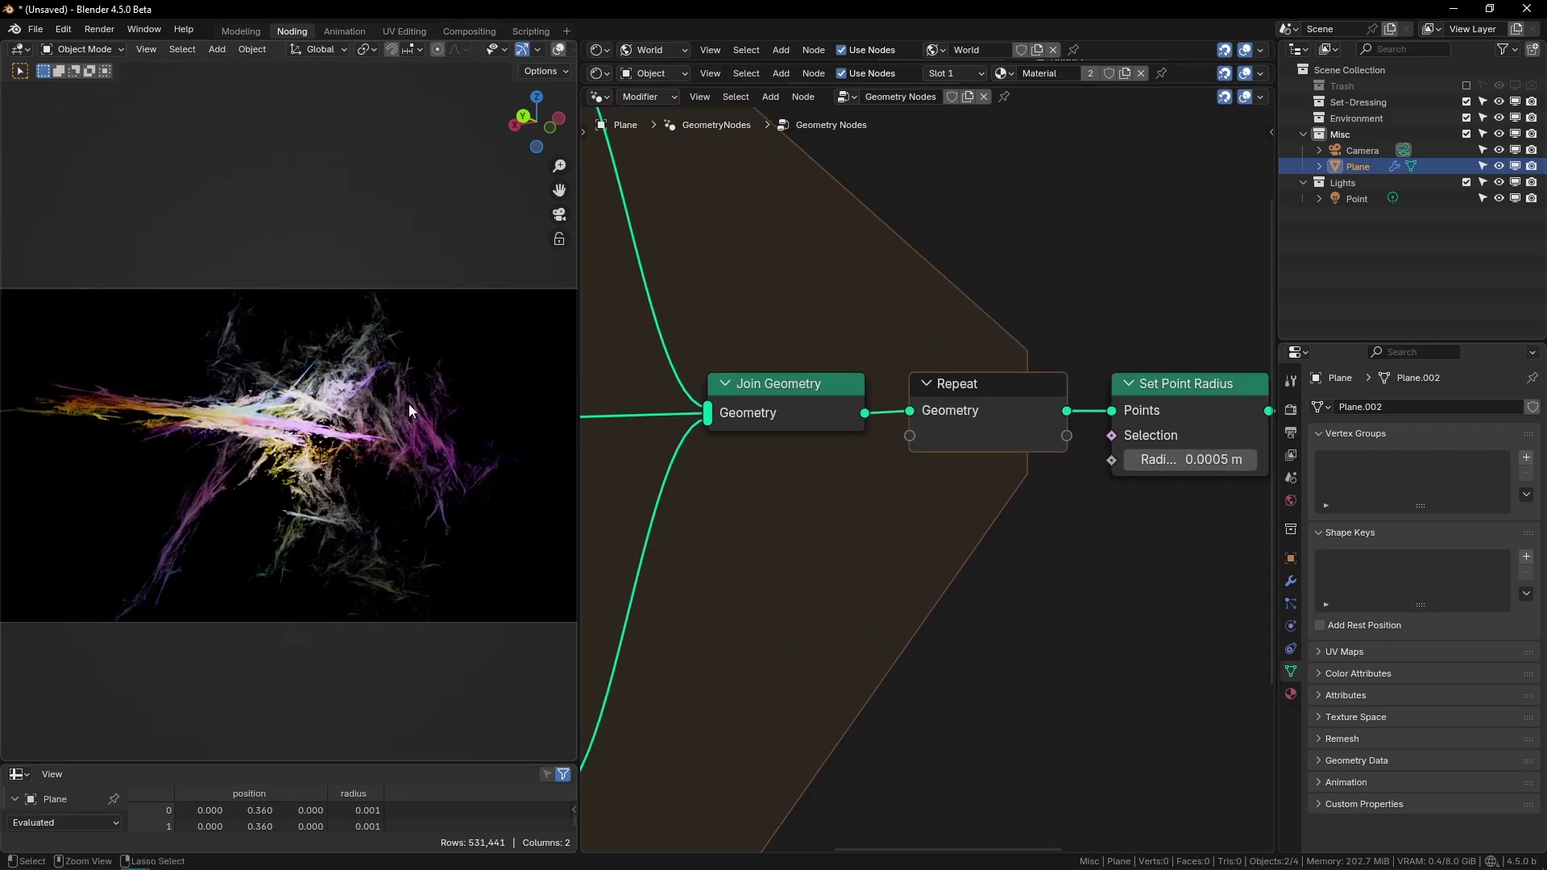
key(ctrl+space)
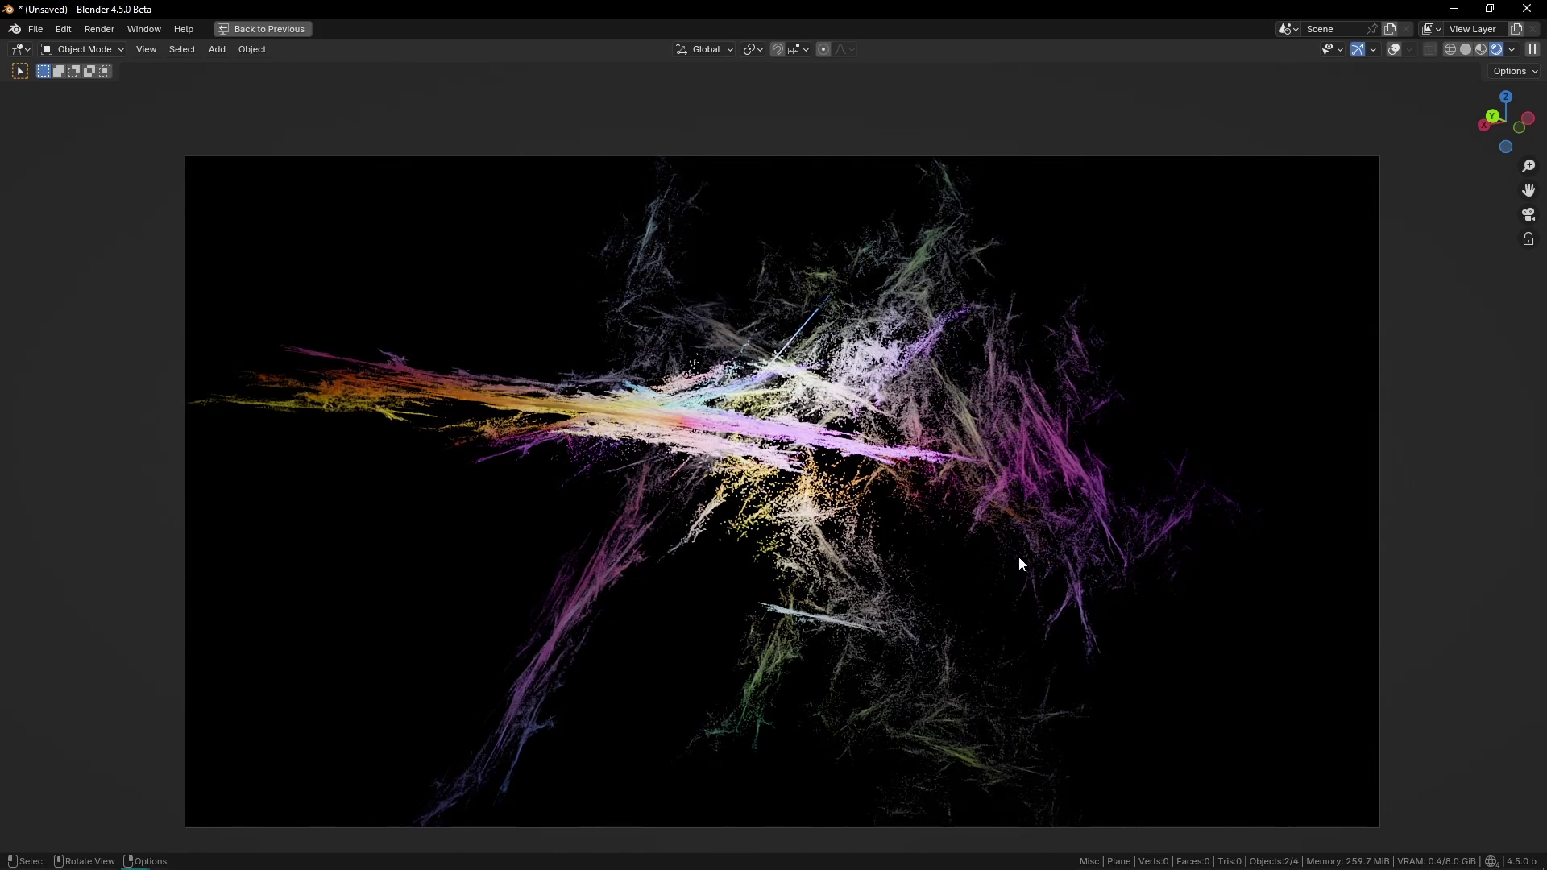
key(Home)
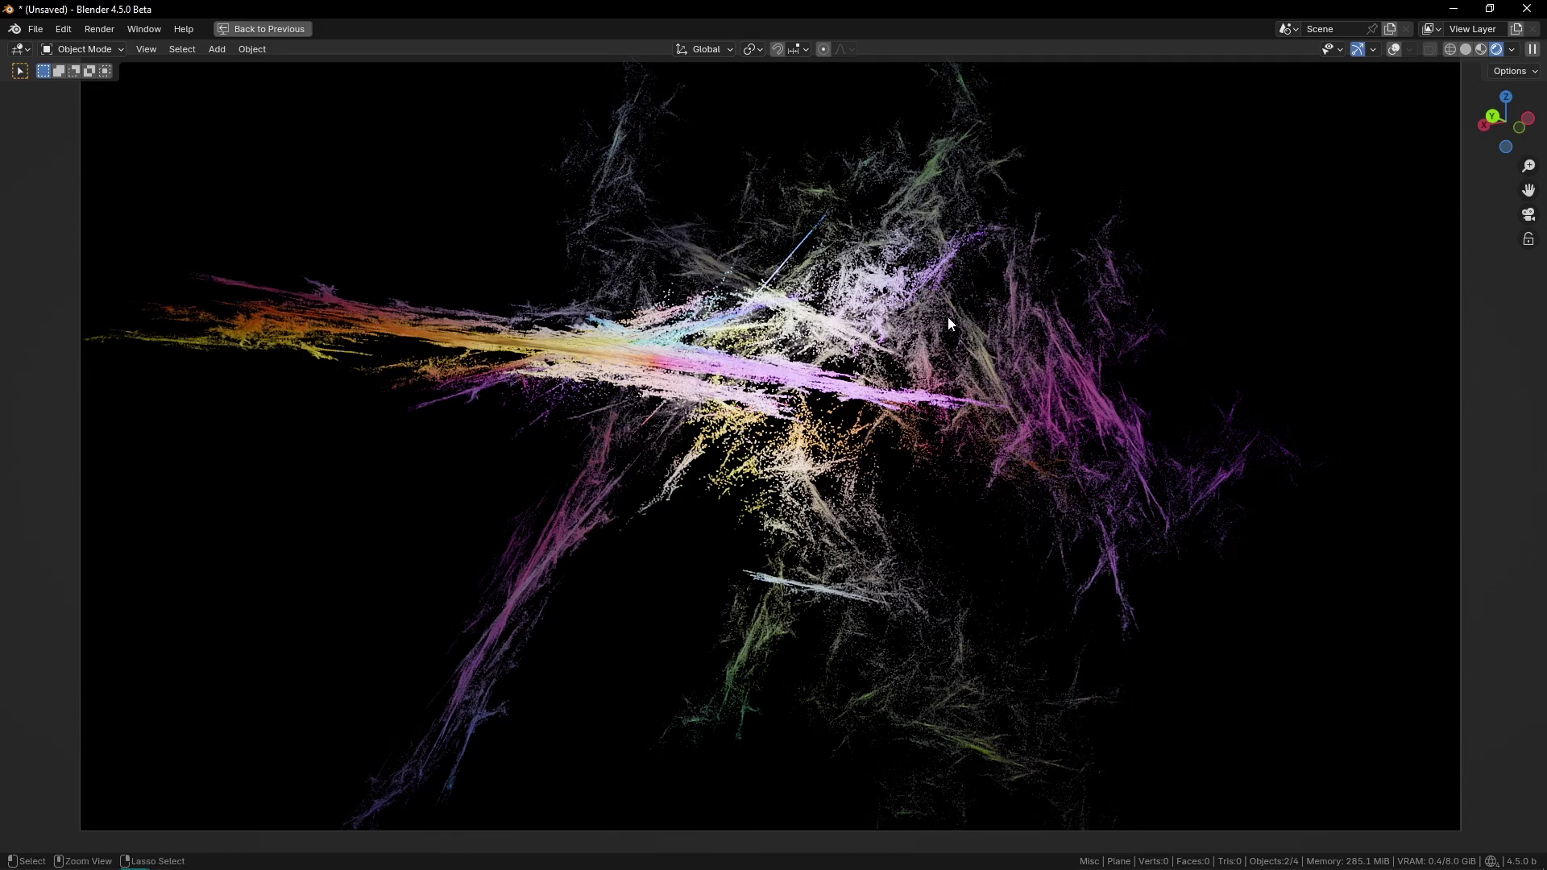
key(ctrl+space)
Step: Disconnect the Switch from the Repeat zone, set its iterations to 16, and preview the deselected fractal full-screen
middle_drag(949, 322, 724, 446)
ctrl+right_drag(724, 446, 794, 432)
click(838, 437)
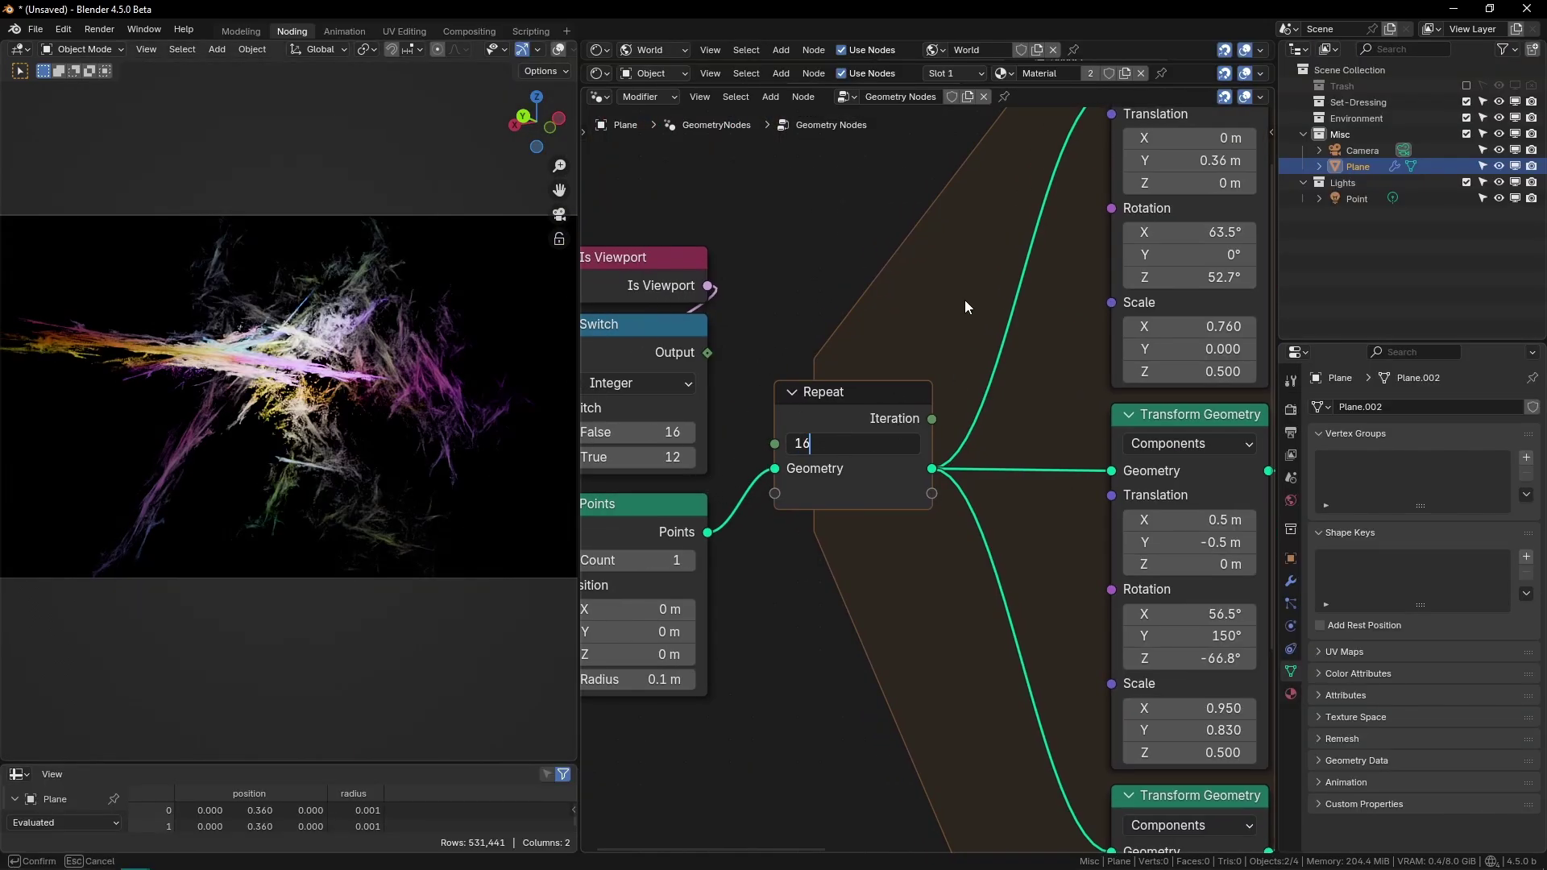
key(Return)
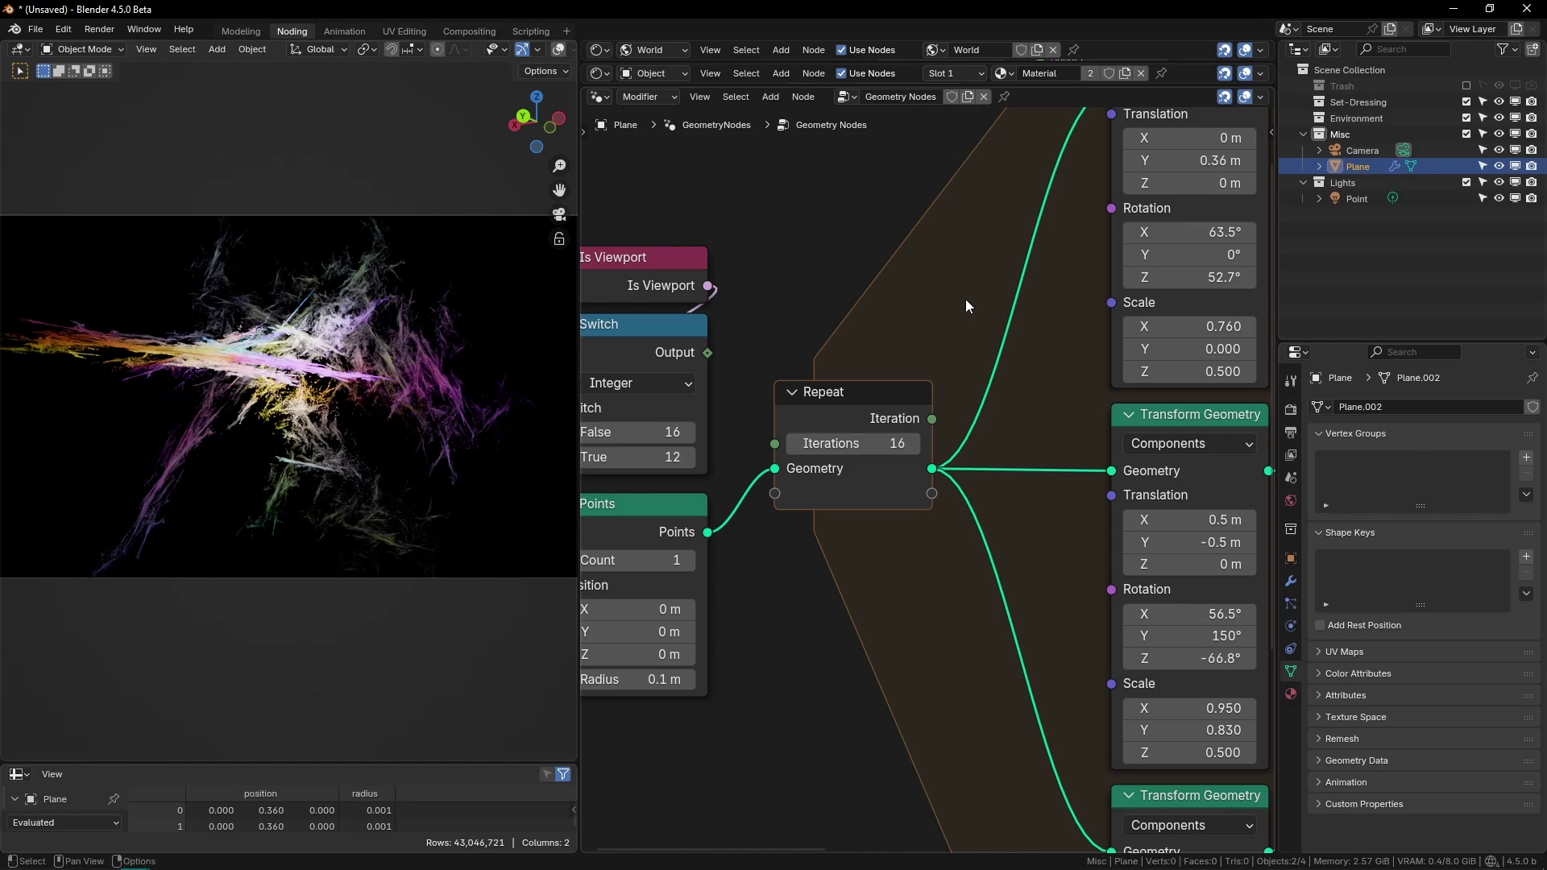
key(shift+alt+z)
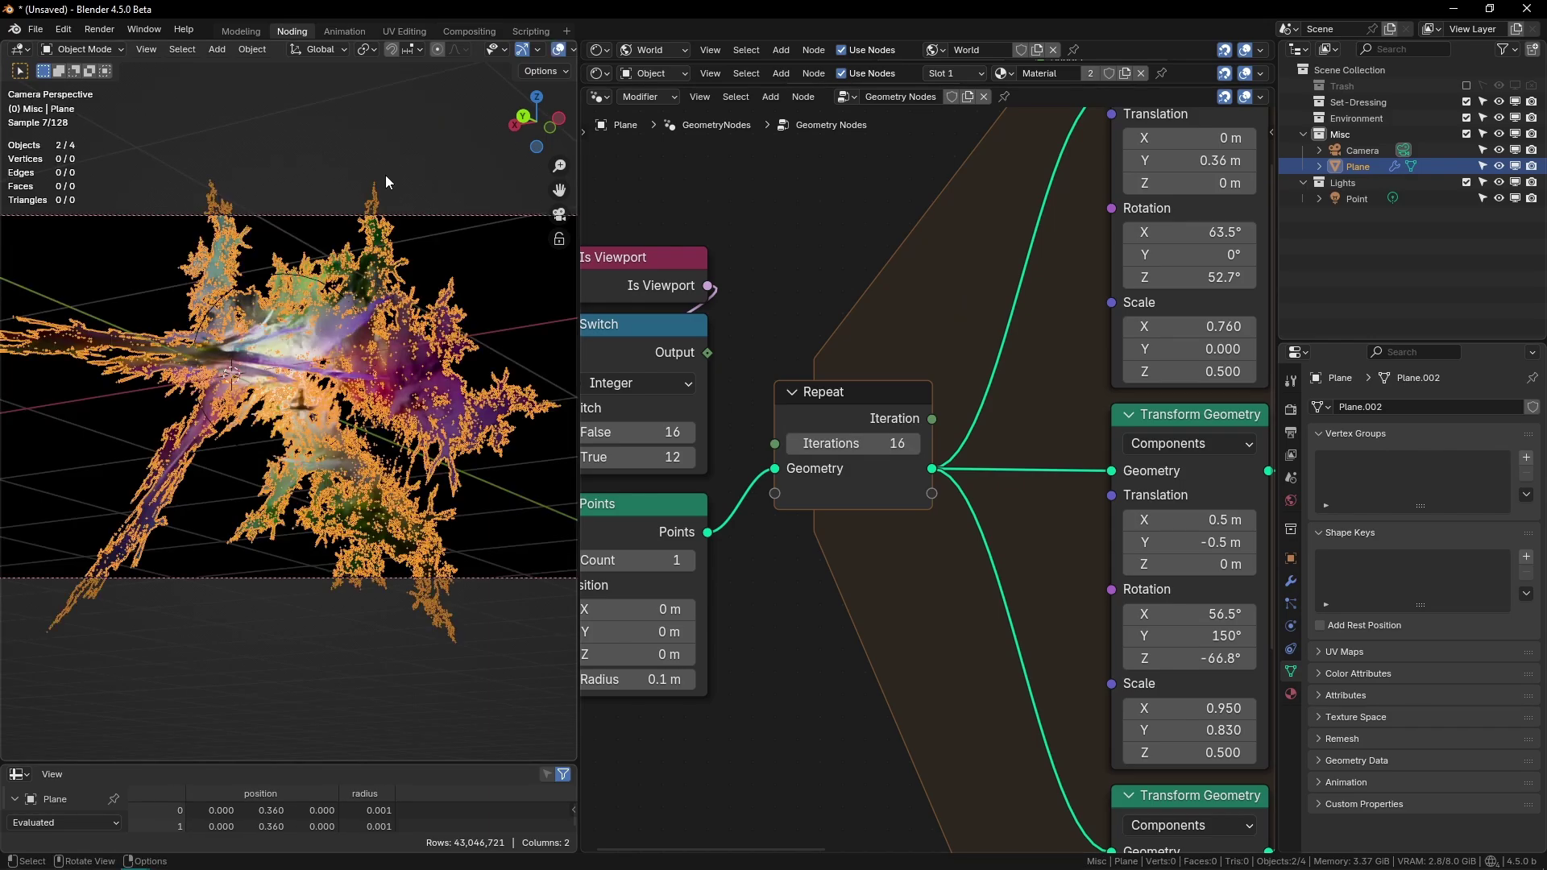
key(ctrl+space)
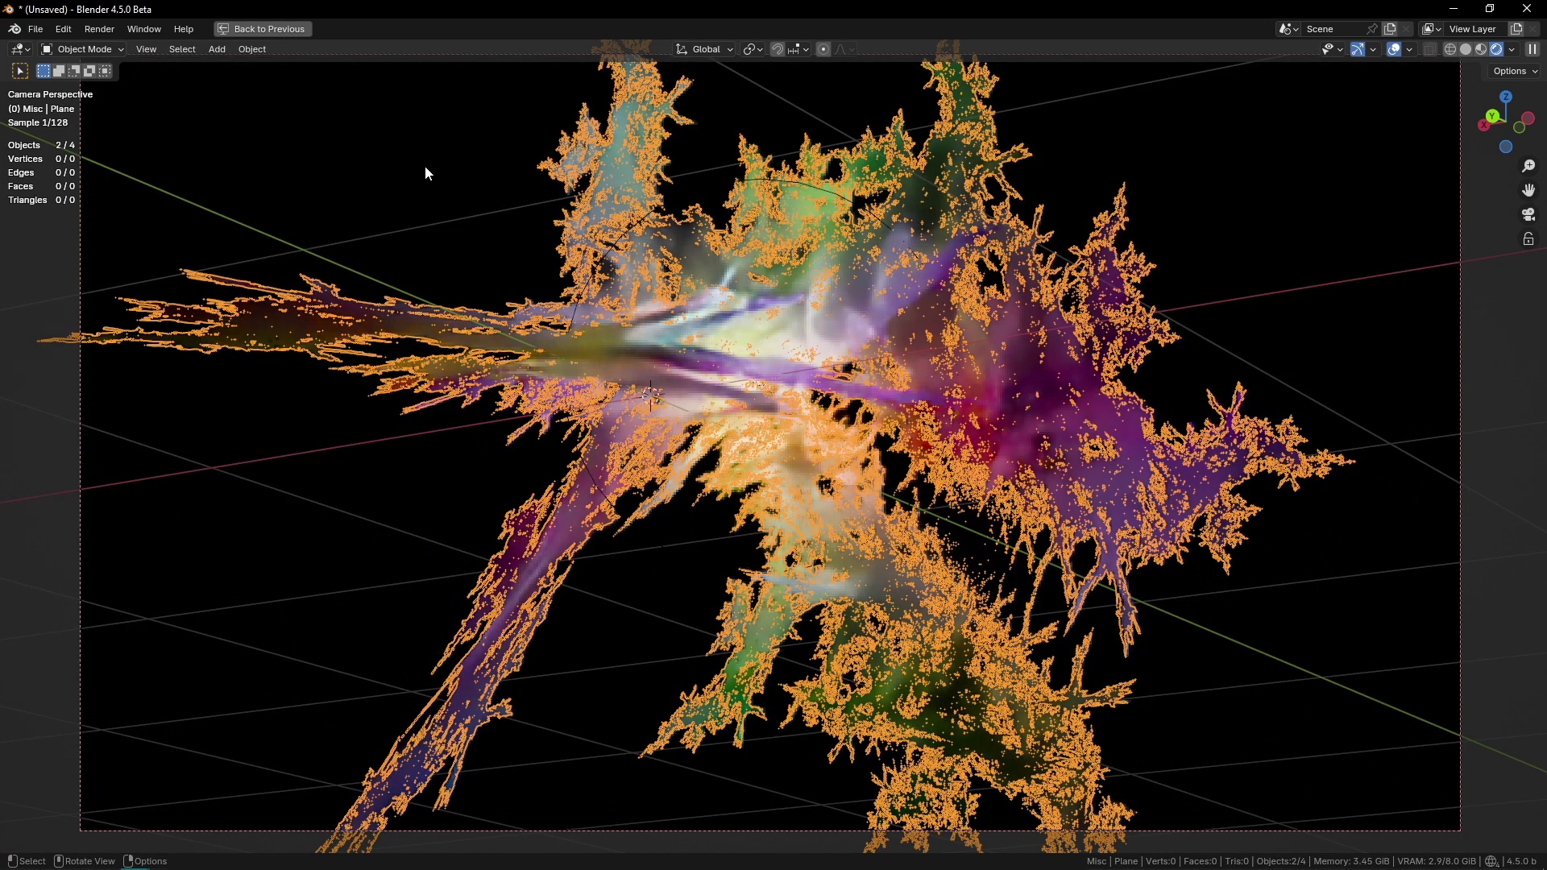
click(424, 166)
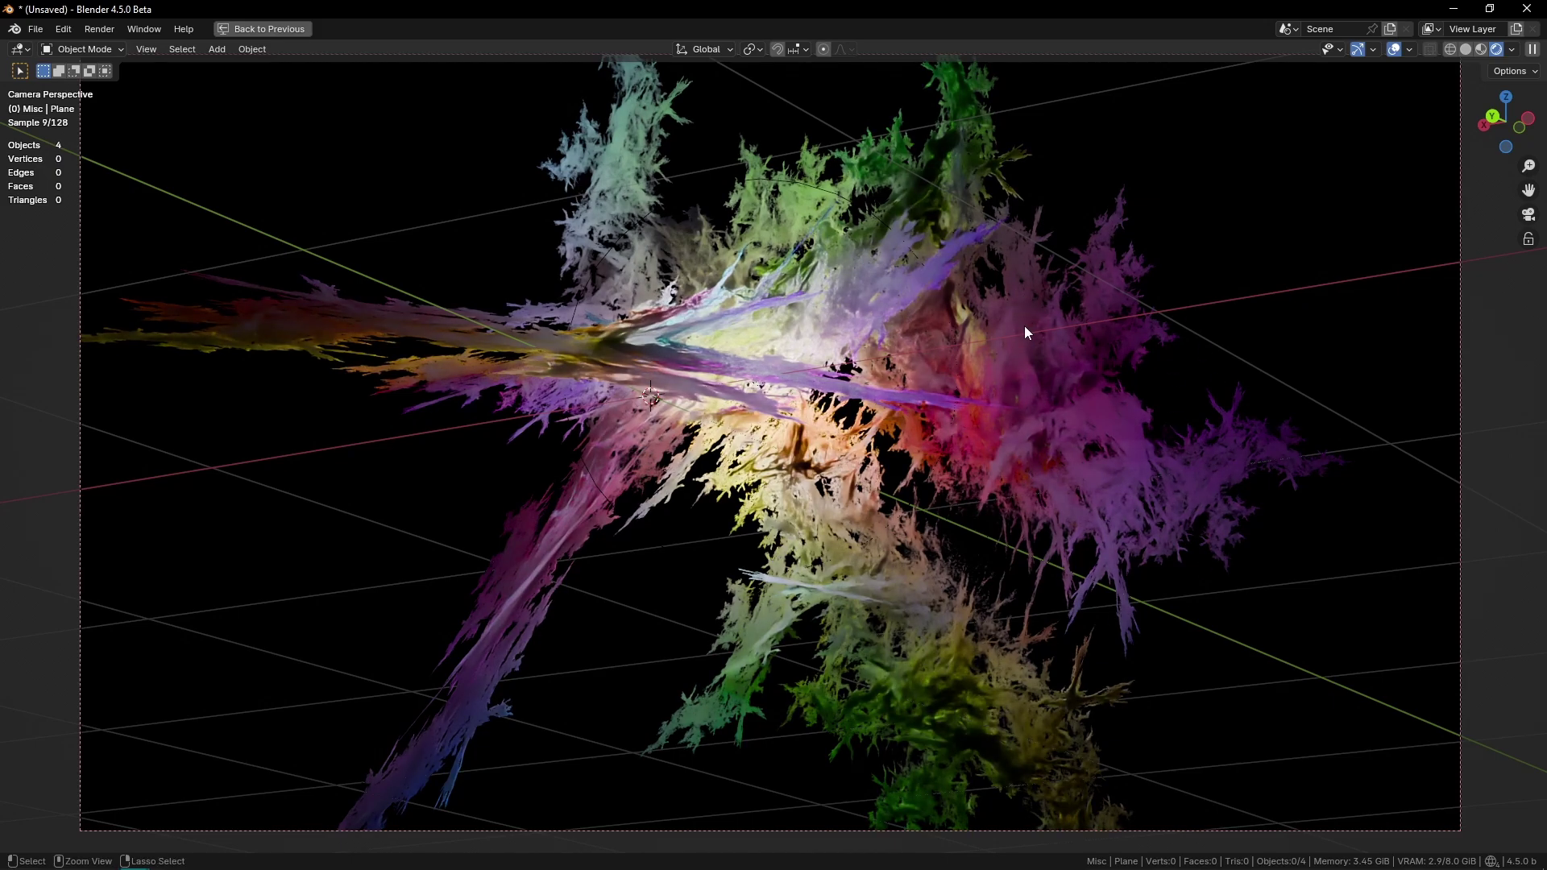
key(ctrl+space)
Step: Set the viewport to solid shading and reconnect the Switch output to the Repeat zone's Iterations
key(z)
click(558, 447)
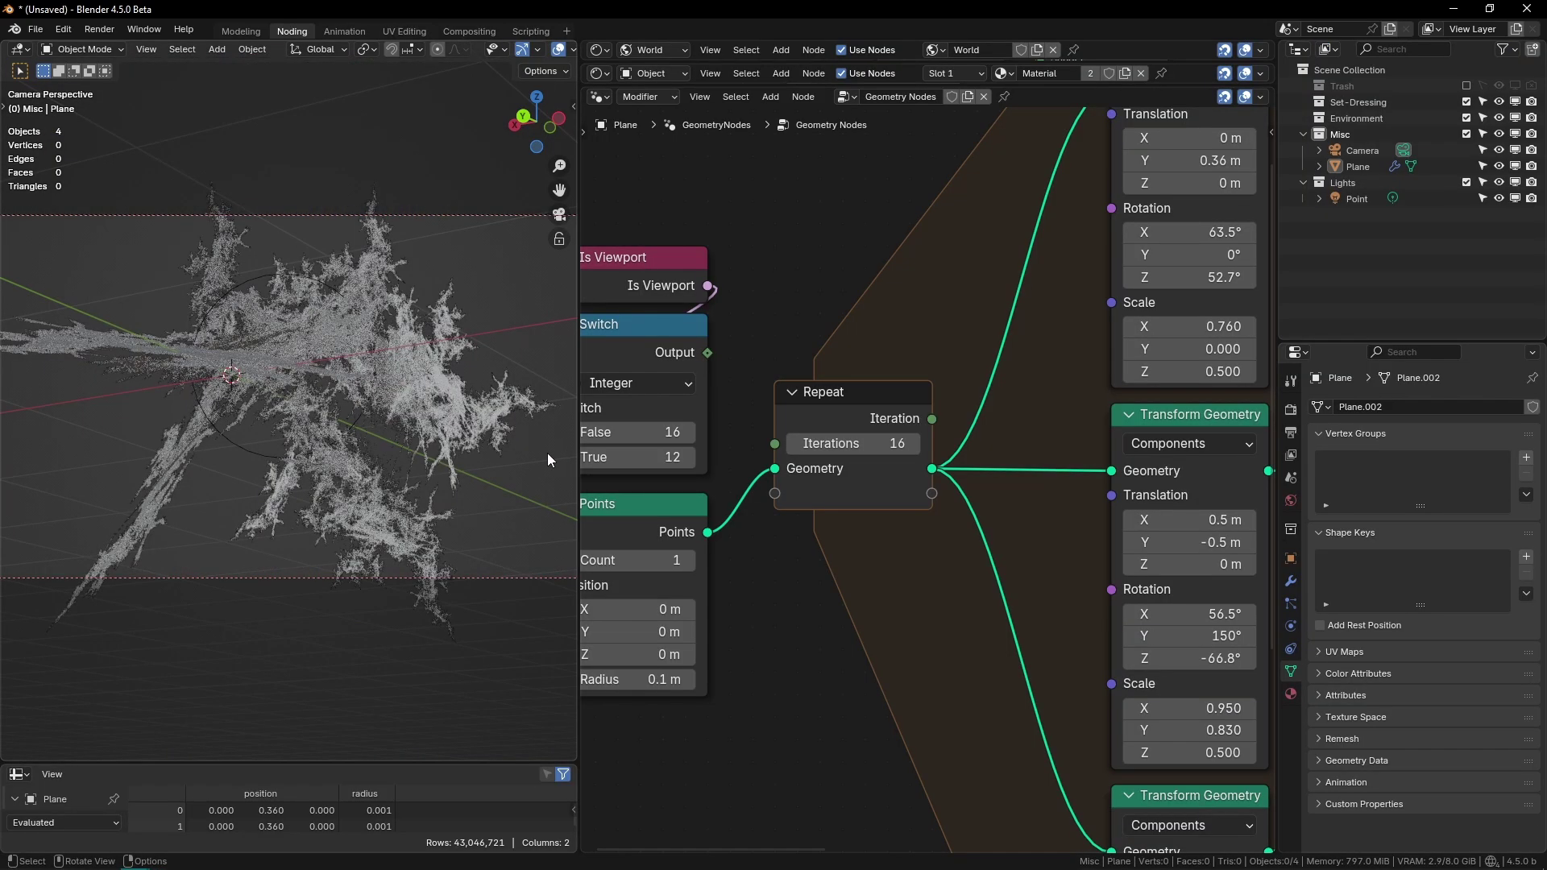
scroll(548, 453, down, 3)
drag(707, 352, 774, 443)
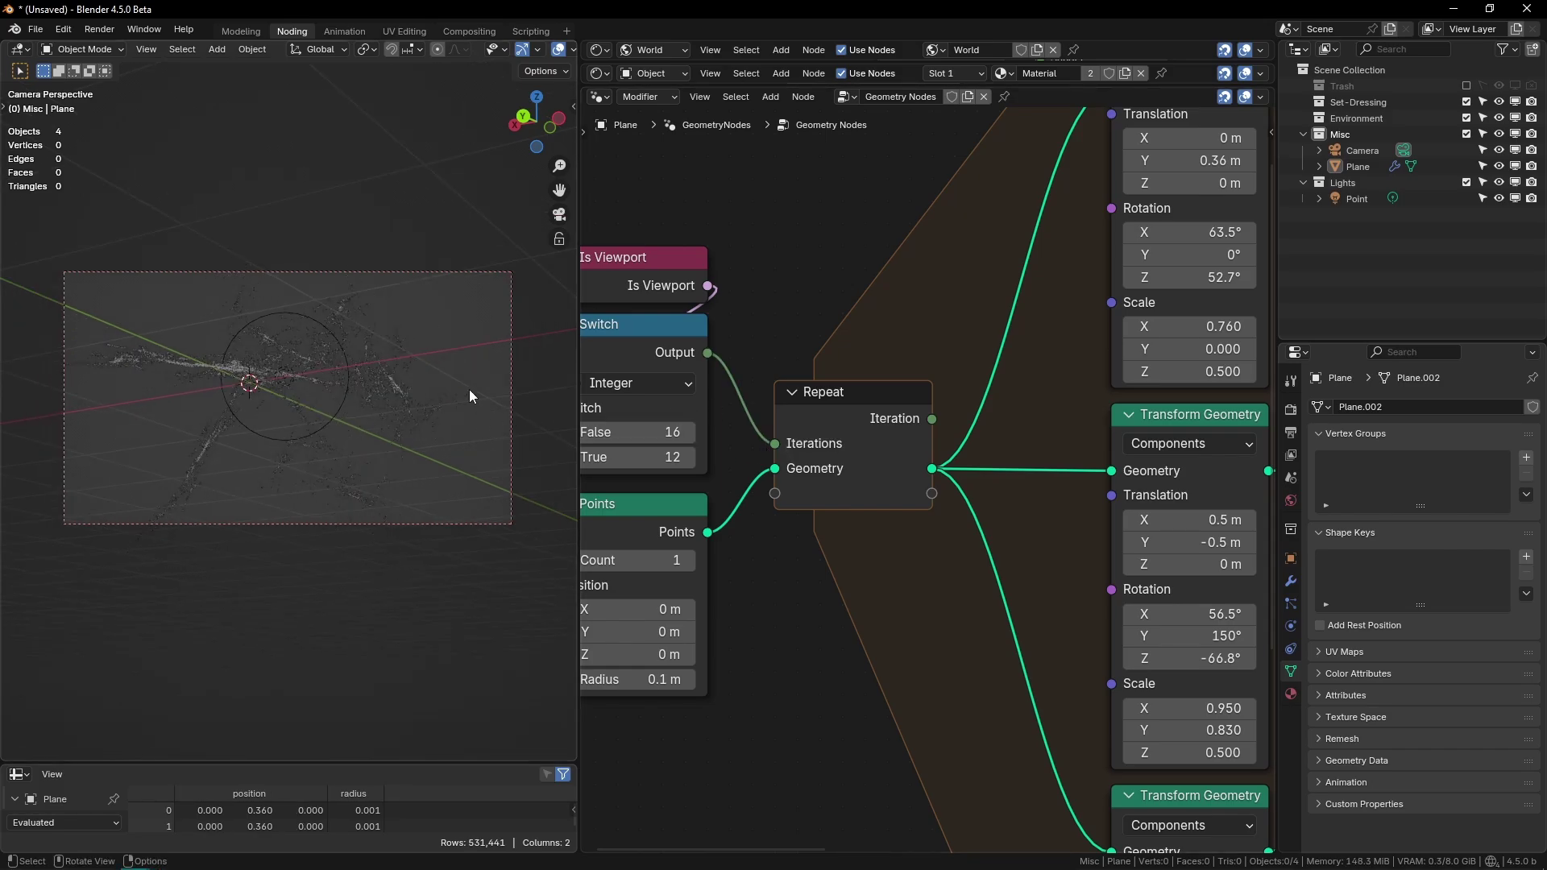
Step: Place a copy of the Is Viewport and Switch nodes beside Set Point Radius and make the copied Switch a Float type
scroll(726, 323, down, 3)
drag(703, 292, 780, 394)
key(ctrl+c)
middle_drag(1168, 439, 838, 403)
key(ctrl+v)
key(g)
click(918, 567)
click(766, 543)
click(767, 508)
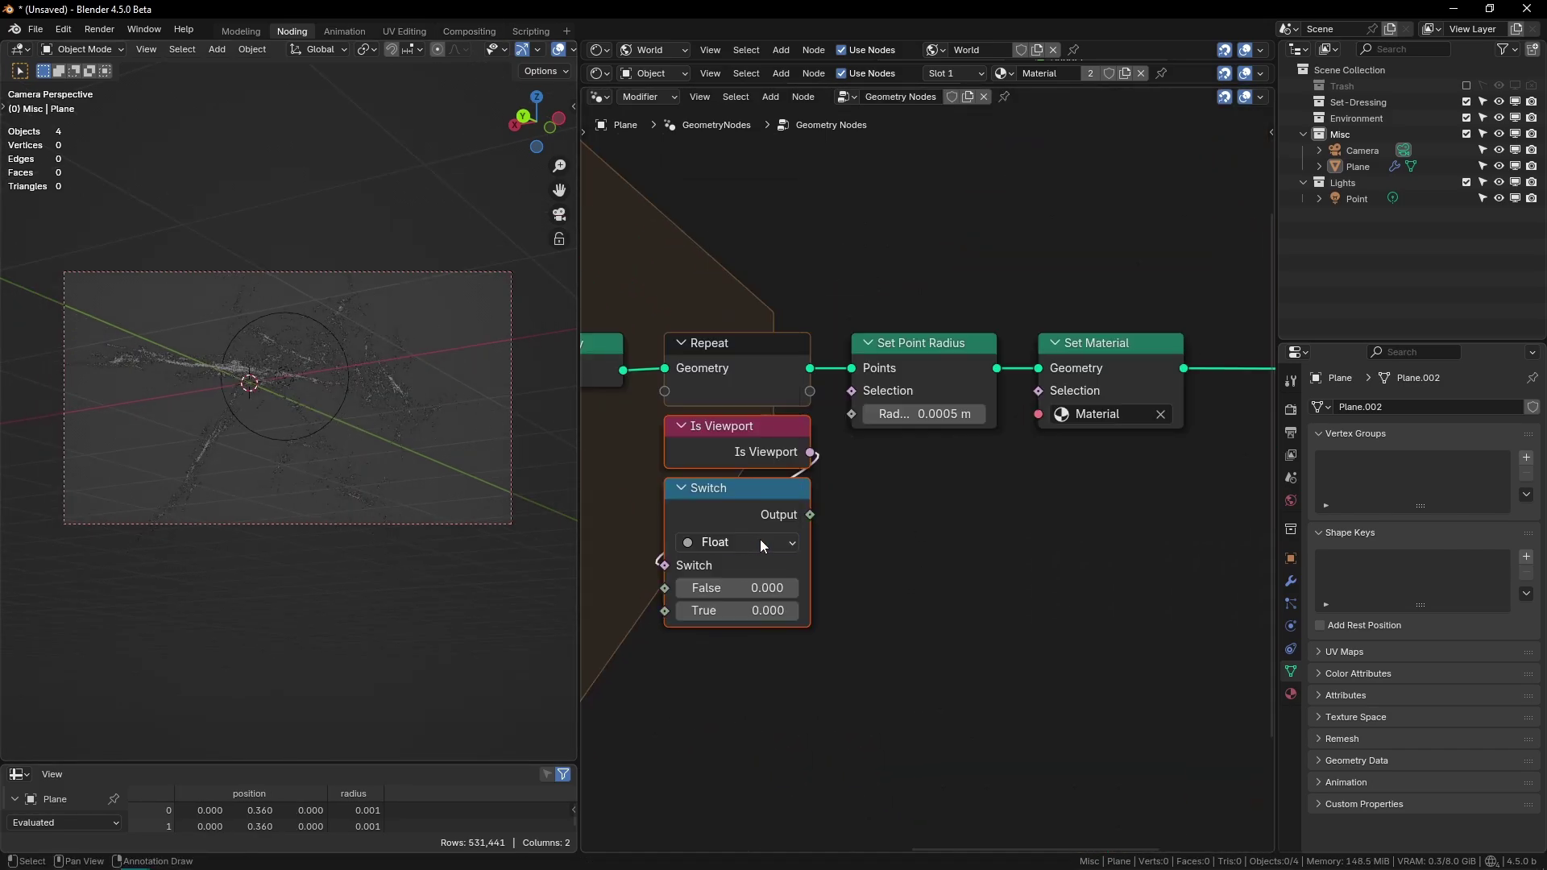
Step: Set the Float Switch to 0.0005 for False and 0.005 for True, and connect its output to the Set Point Radius radius
middle_drag(771, 545, 835, 517)
double_click(955, 385)
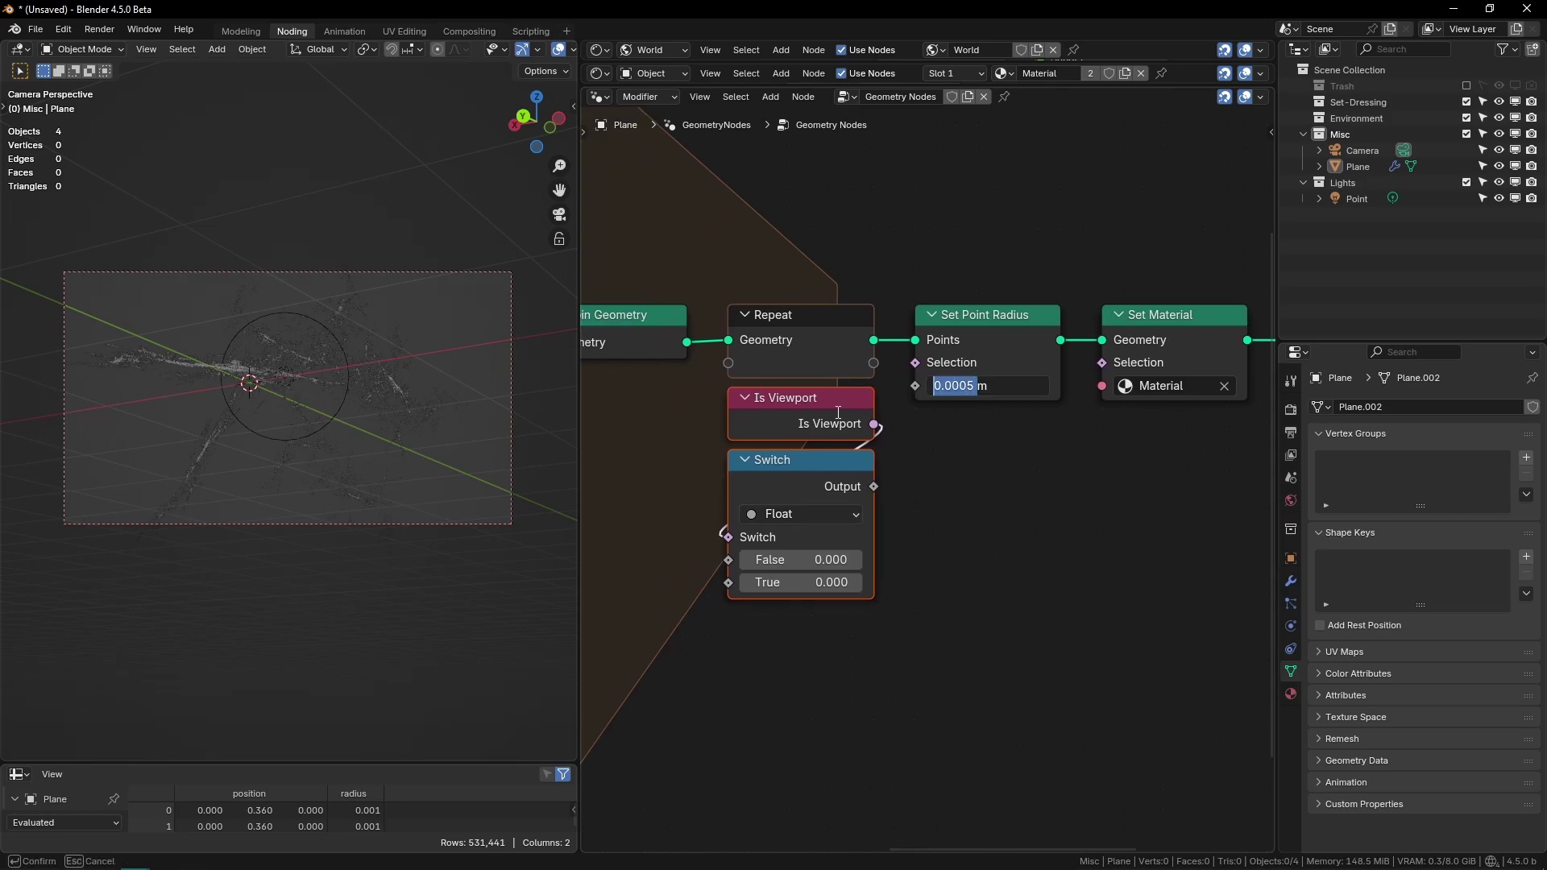
key(ctrl+c)
key(Return)
double_click(834, 556)
key(ctrl+v)
key(Return)
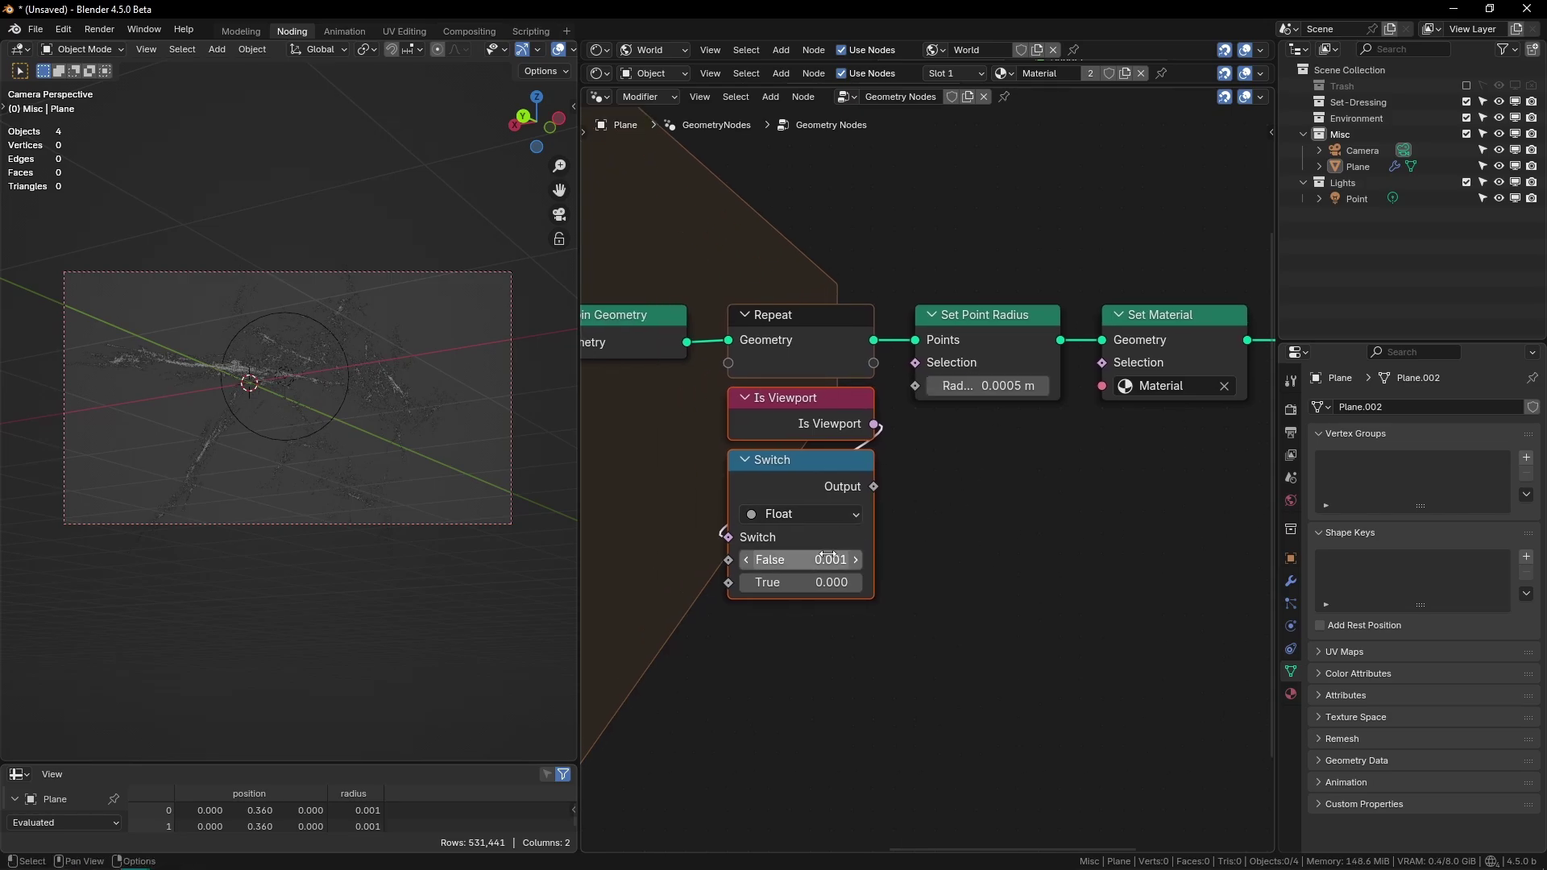
double_click(834, 583)
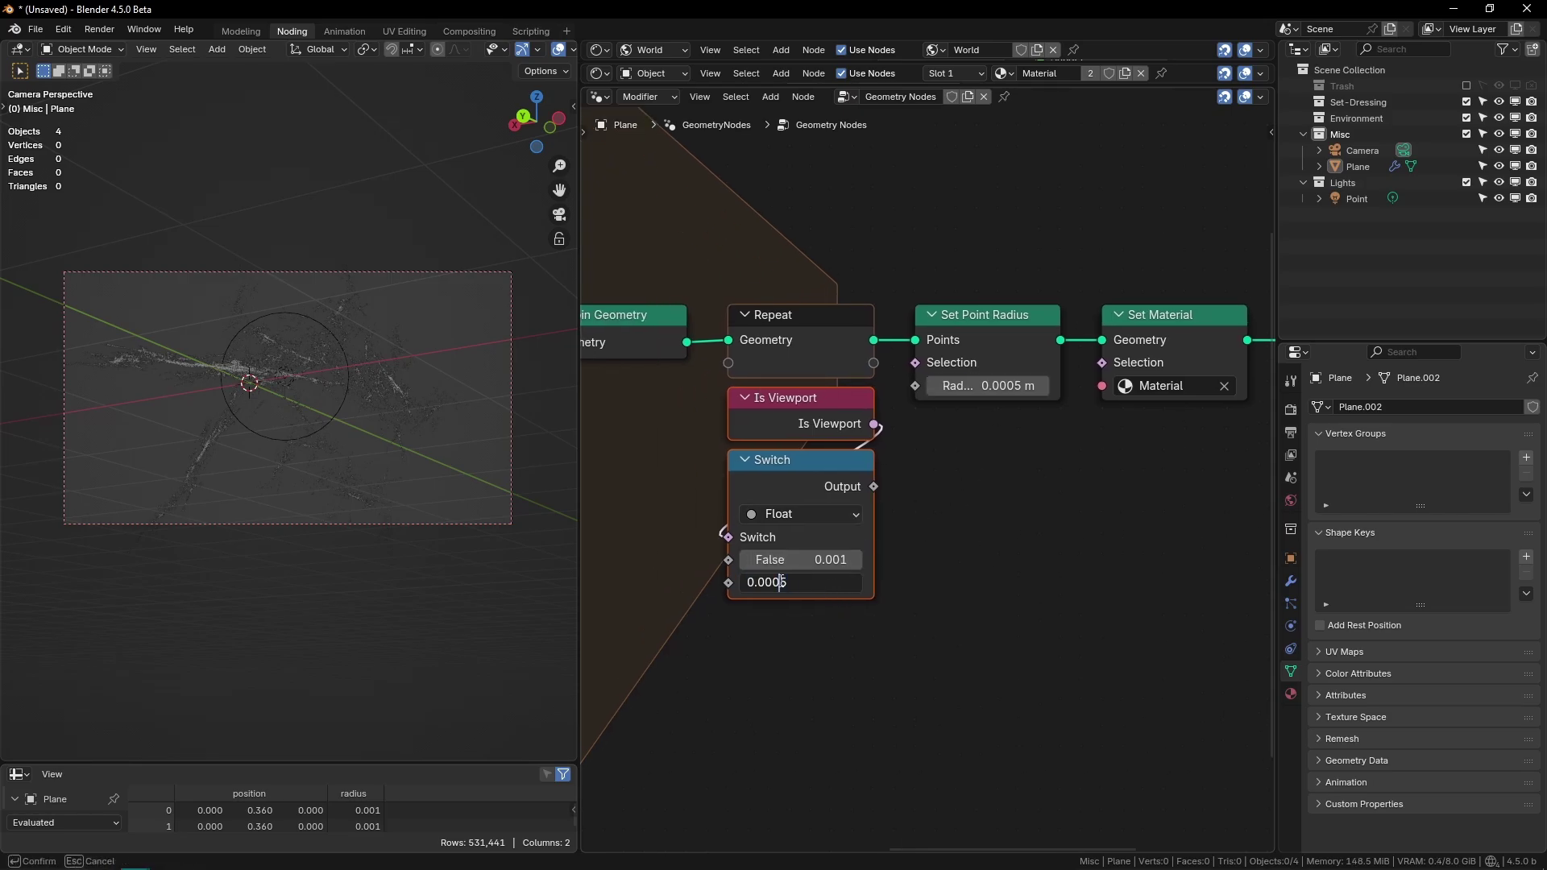
text(0.005)
key(Return)
drag(873, 487, 915, 387)
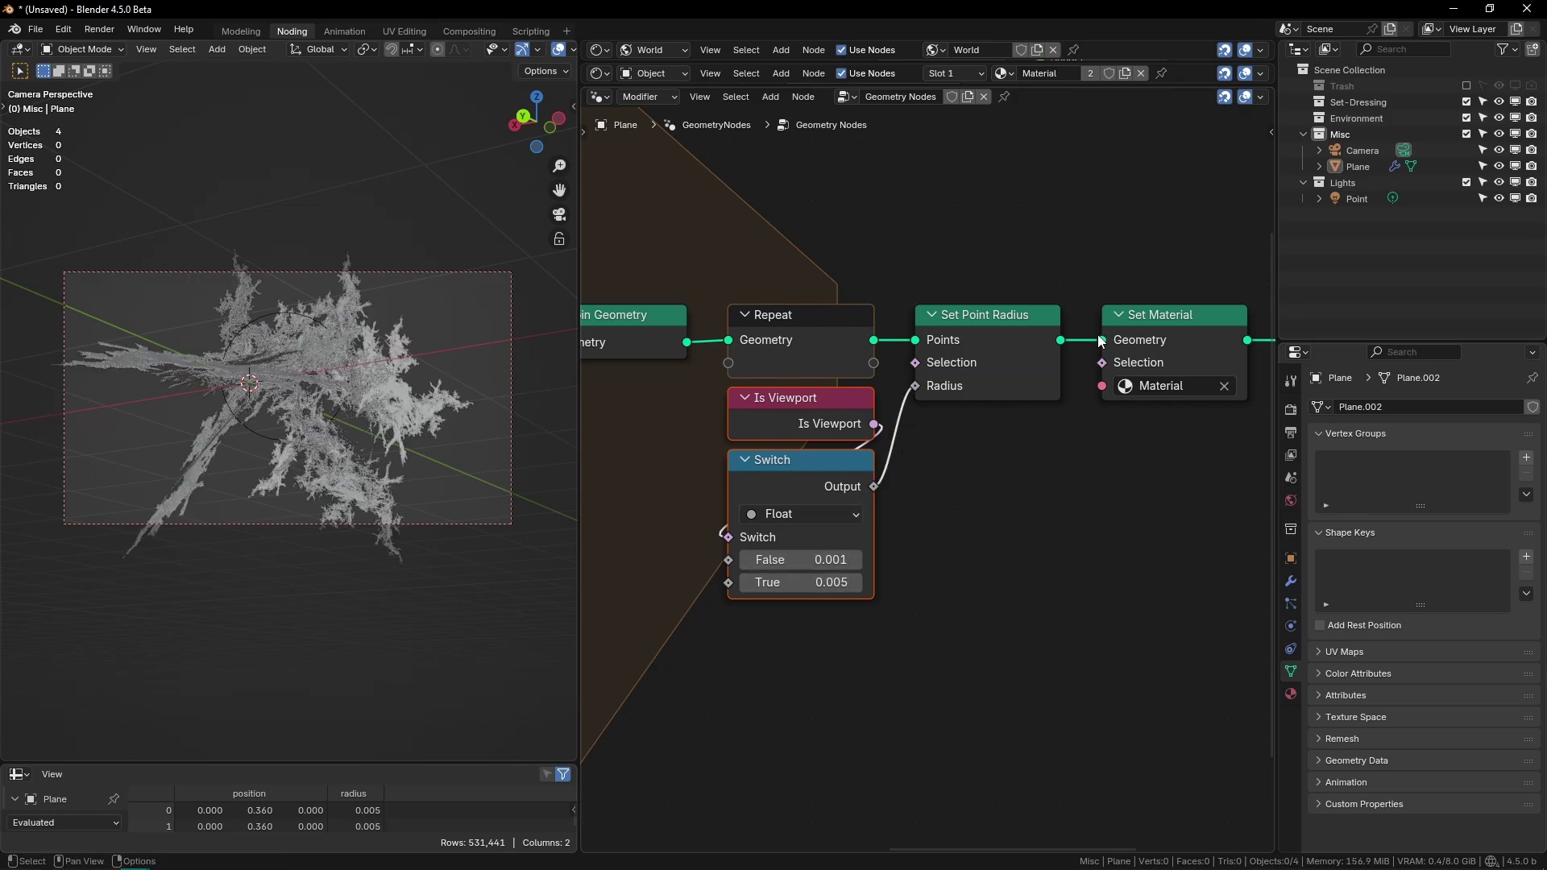
Step: Open the Compositing workspace and check the final render's denoise settings
click(475, 32)
scroll(442, 408, up, 2)
scroll(524, 485, up, 2)
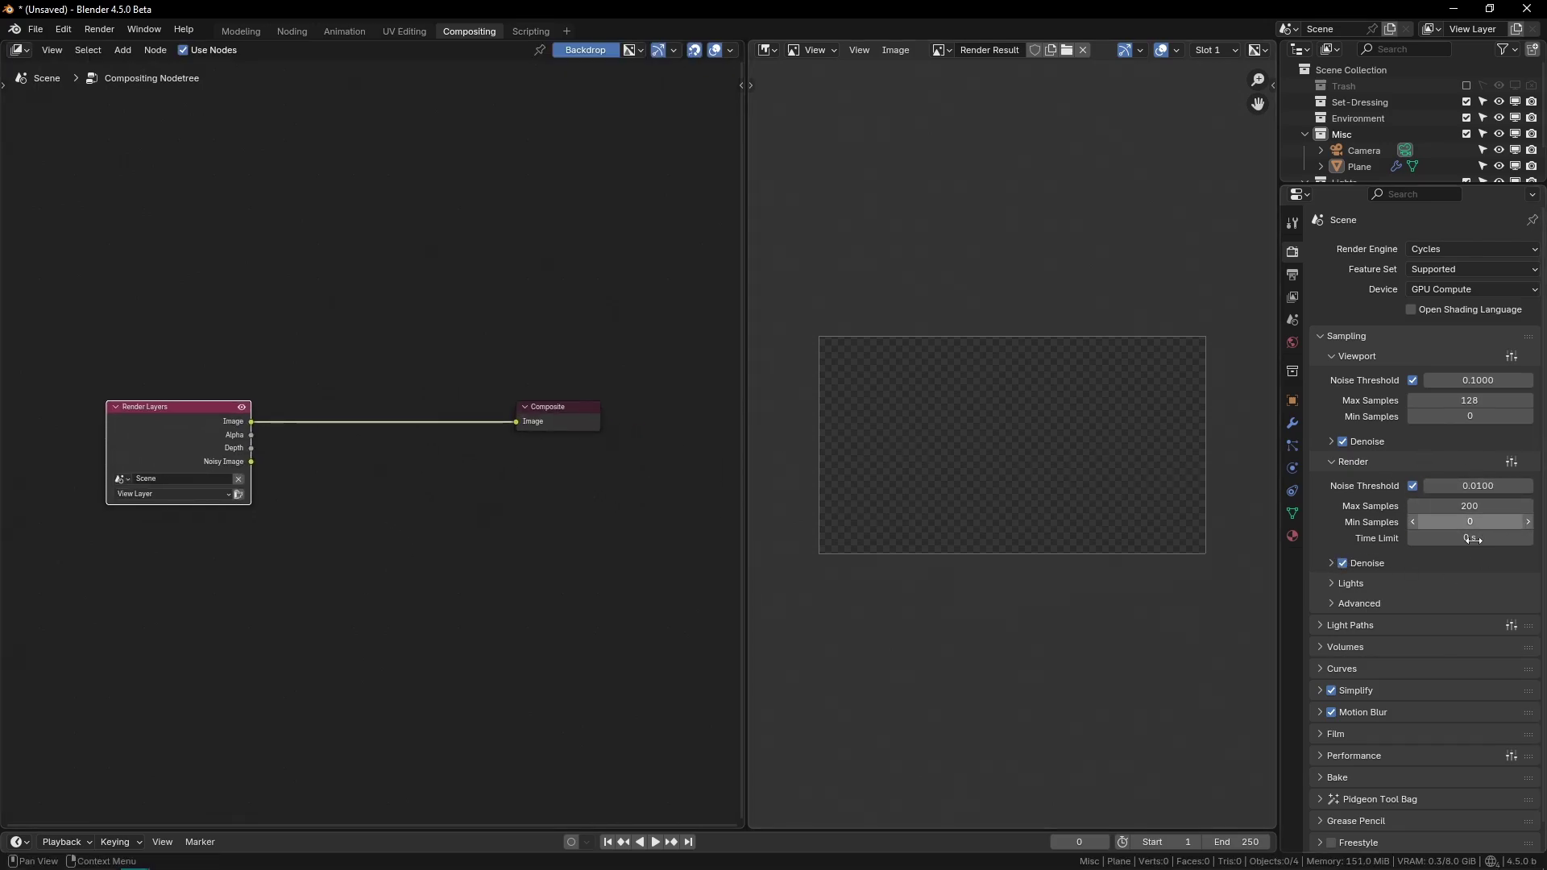
click(1327, 561)
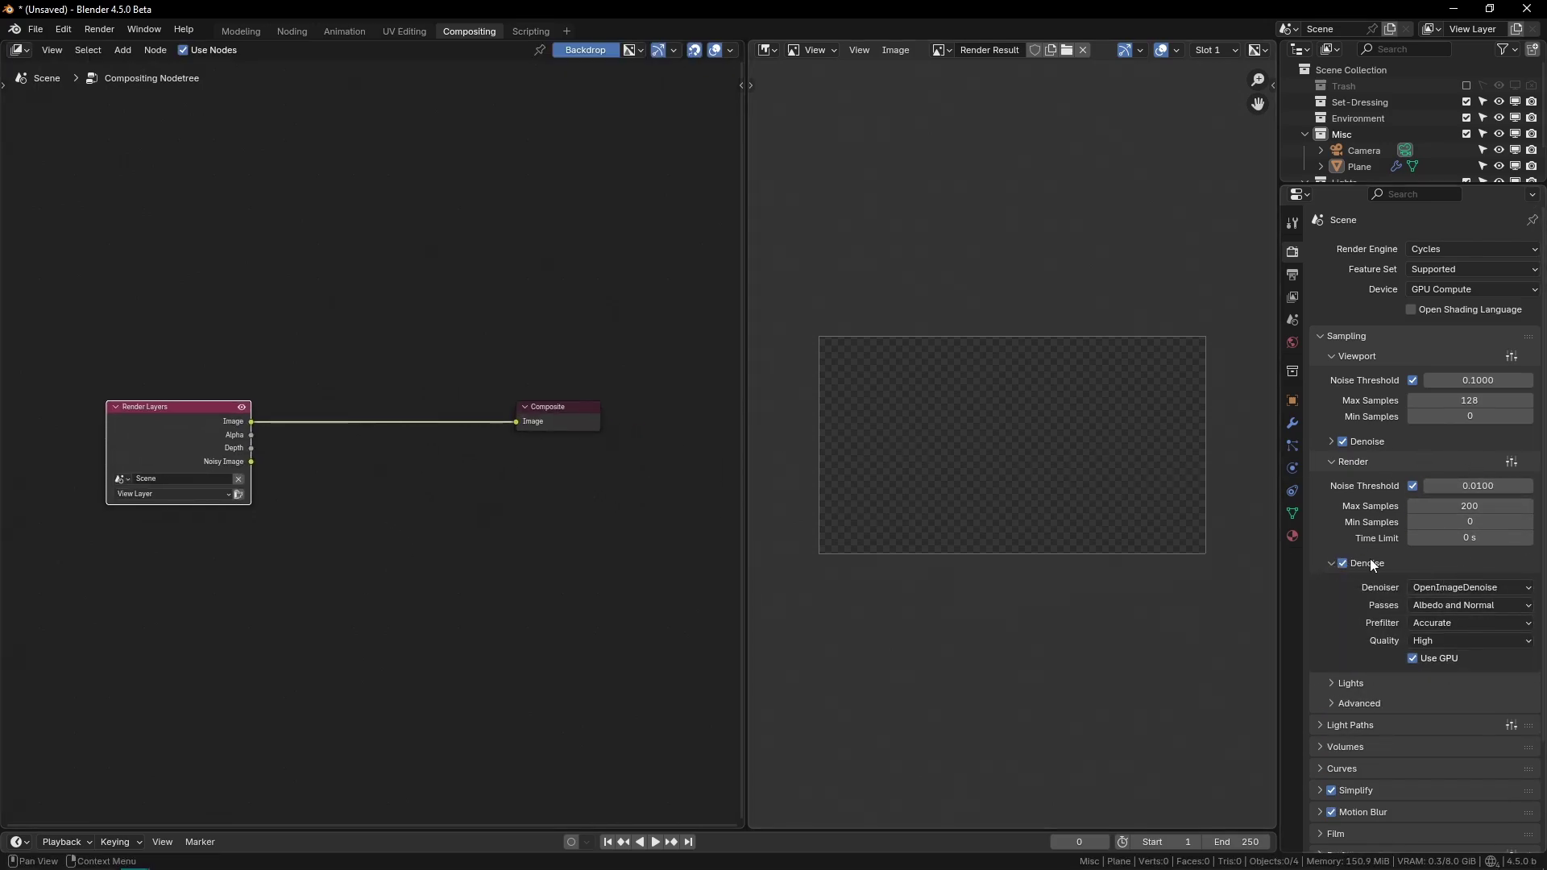
click(1330, 563)
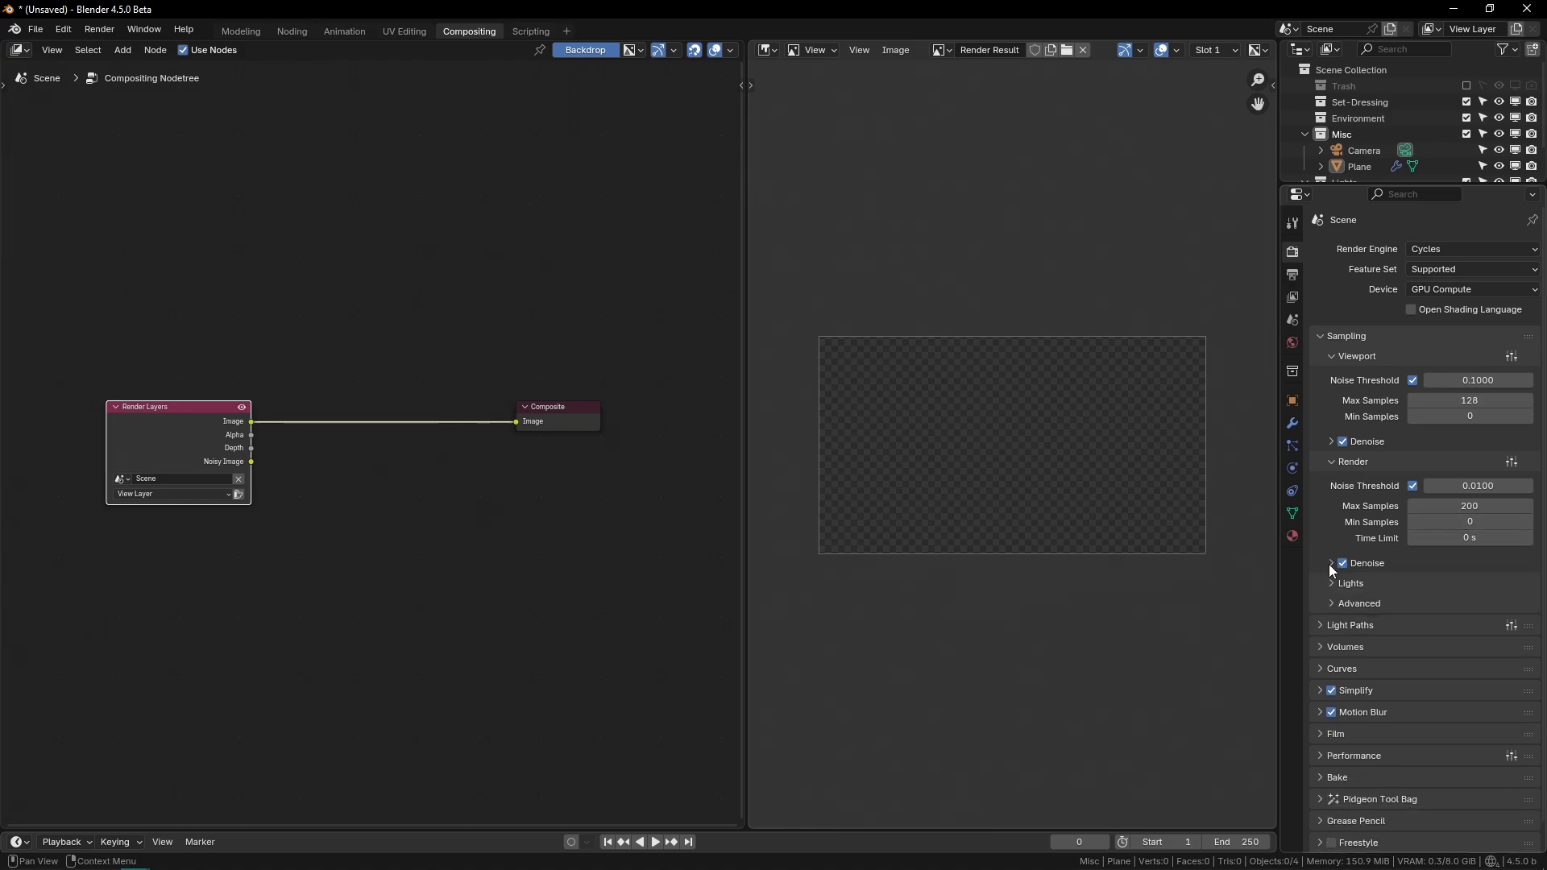
key(Home)
drag(266, 274, 677, 516)
drag(263, 315, 669, 516)
drag(196, 237, 643, 576)
drag(34, 271, 645, 516)
drag(300, 312, 706, 510)
drag(100, 264, 545, 637)
drag(306, 302, 602, 557)
Step: Render the current frame, close the render window, and check the output format settings
key(F12)
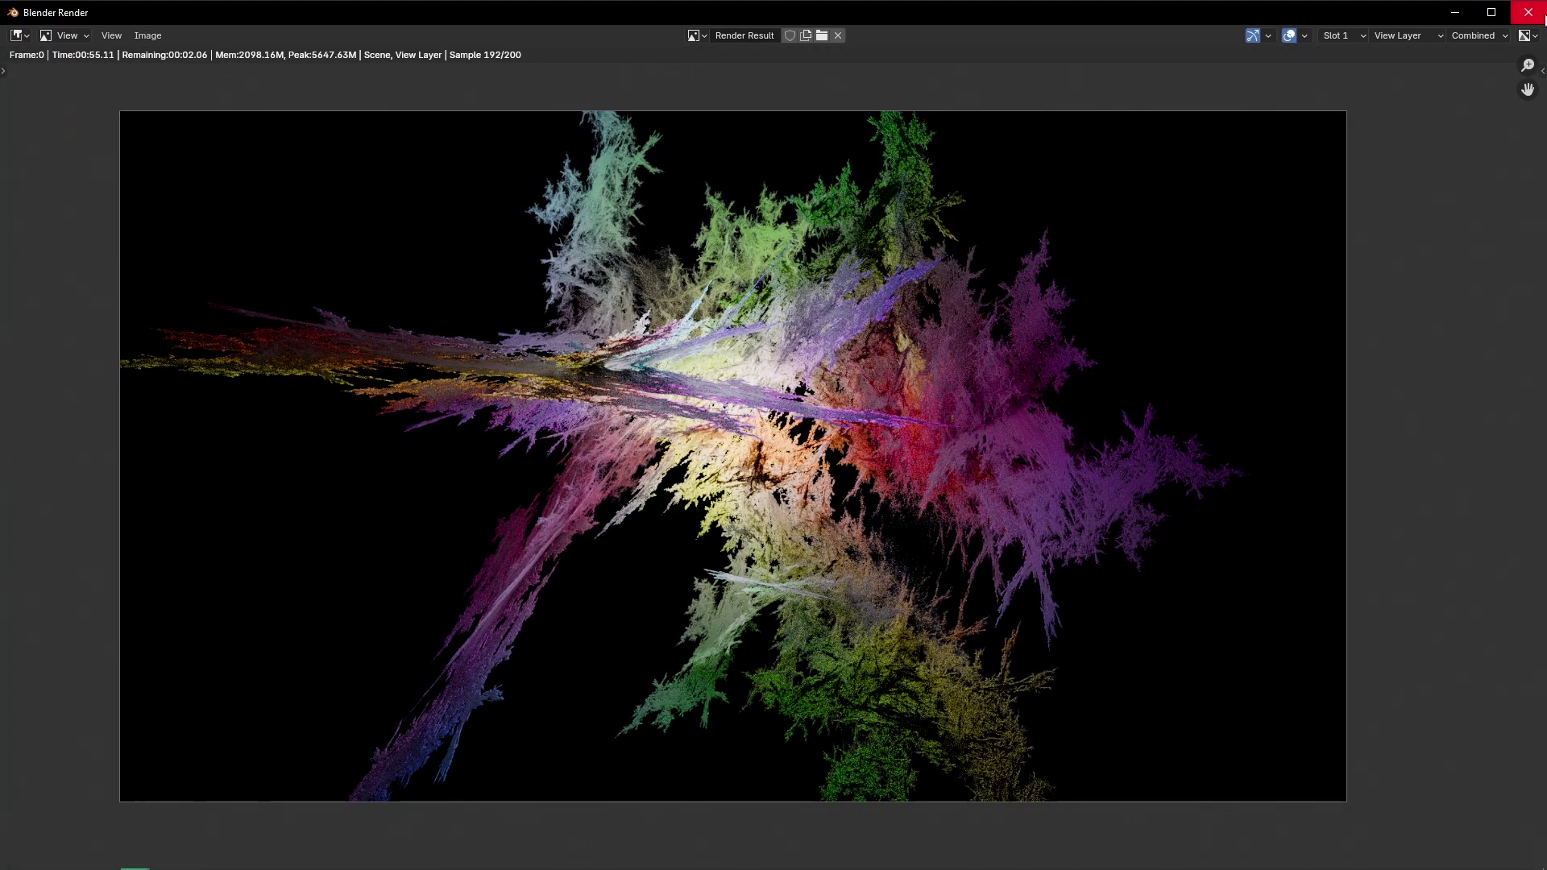
click(1537, 14)
click(1291, 274)
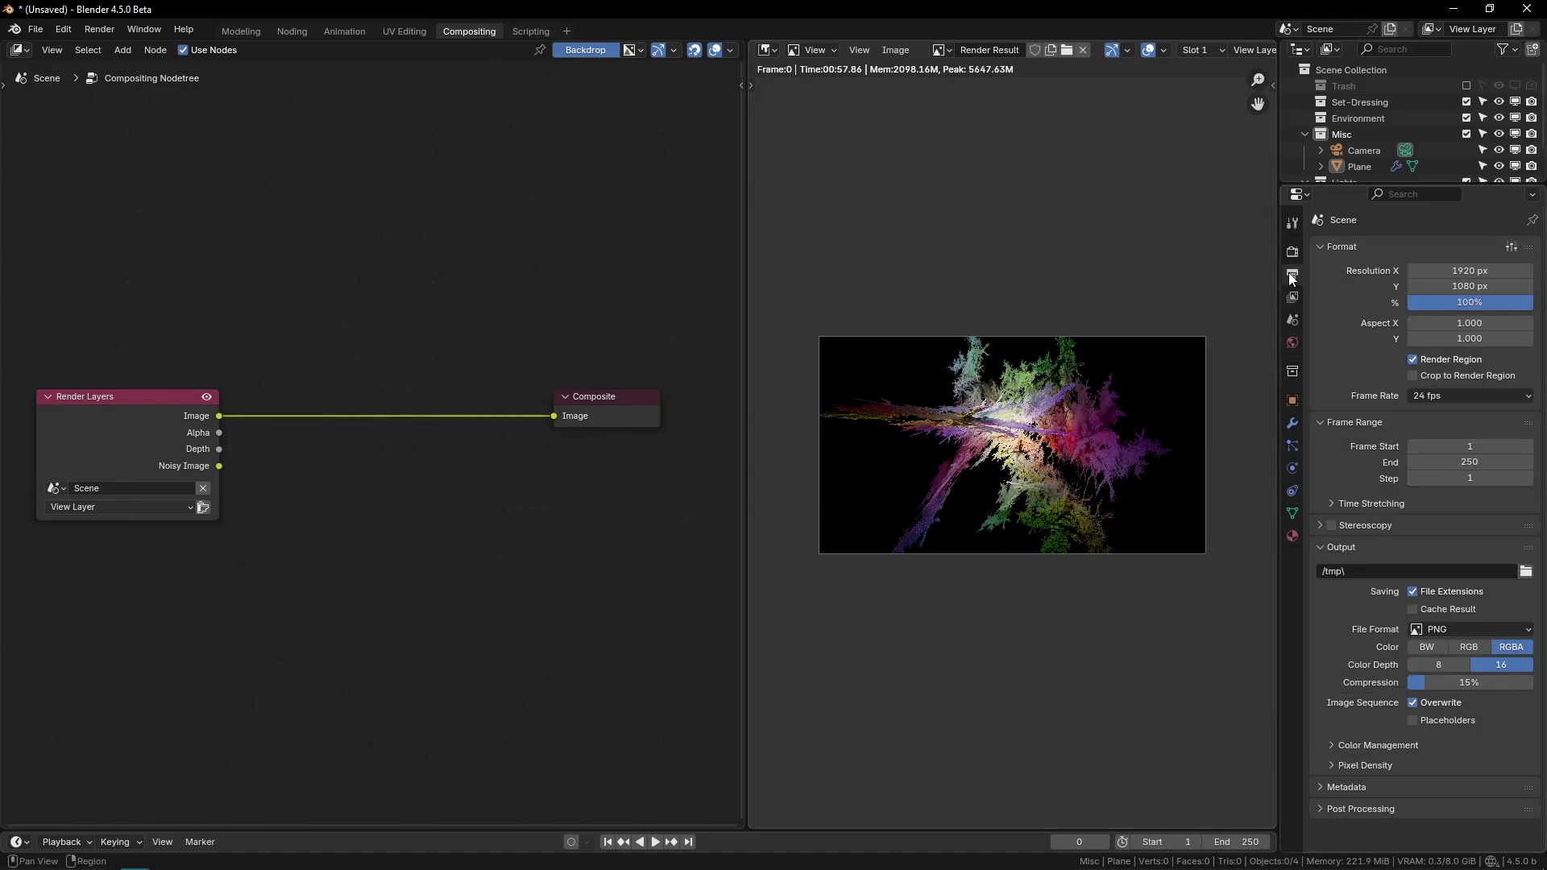
Step: Enable the transparent film background and render the frame again
click(1292, 252)
scroll(1337, 587, down, 1)
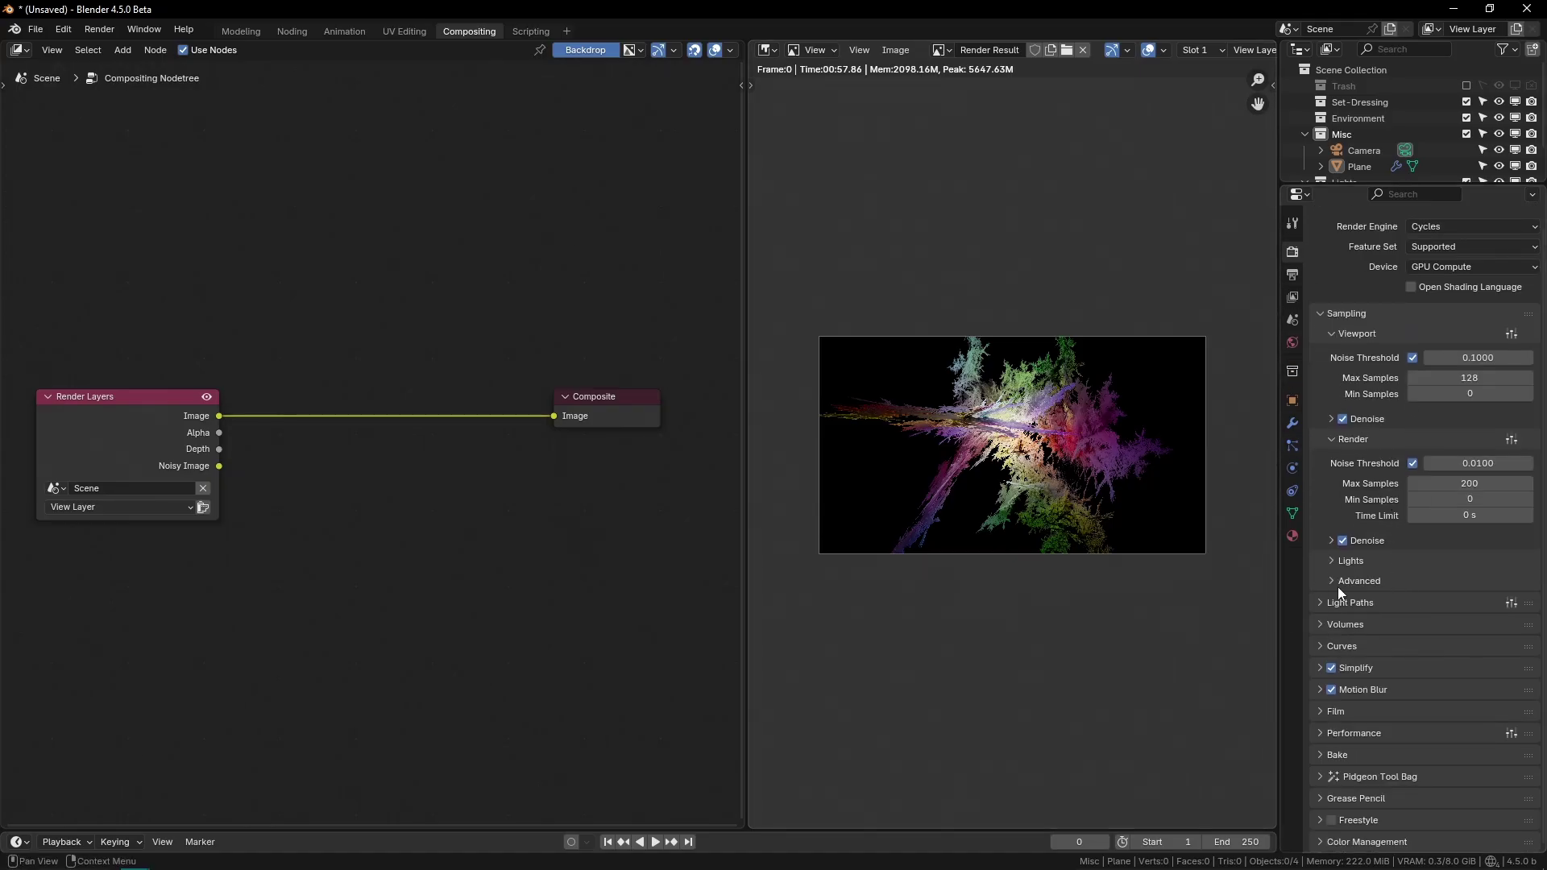
click(1320, 712)
scroll(1434, 477, down, 5)
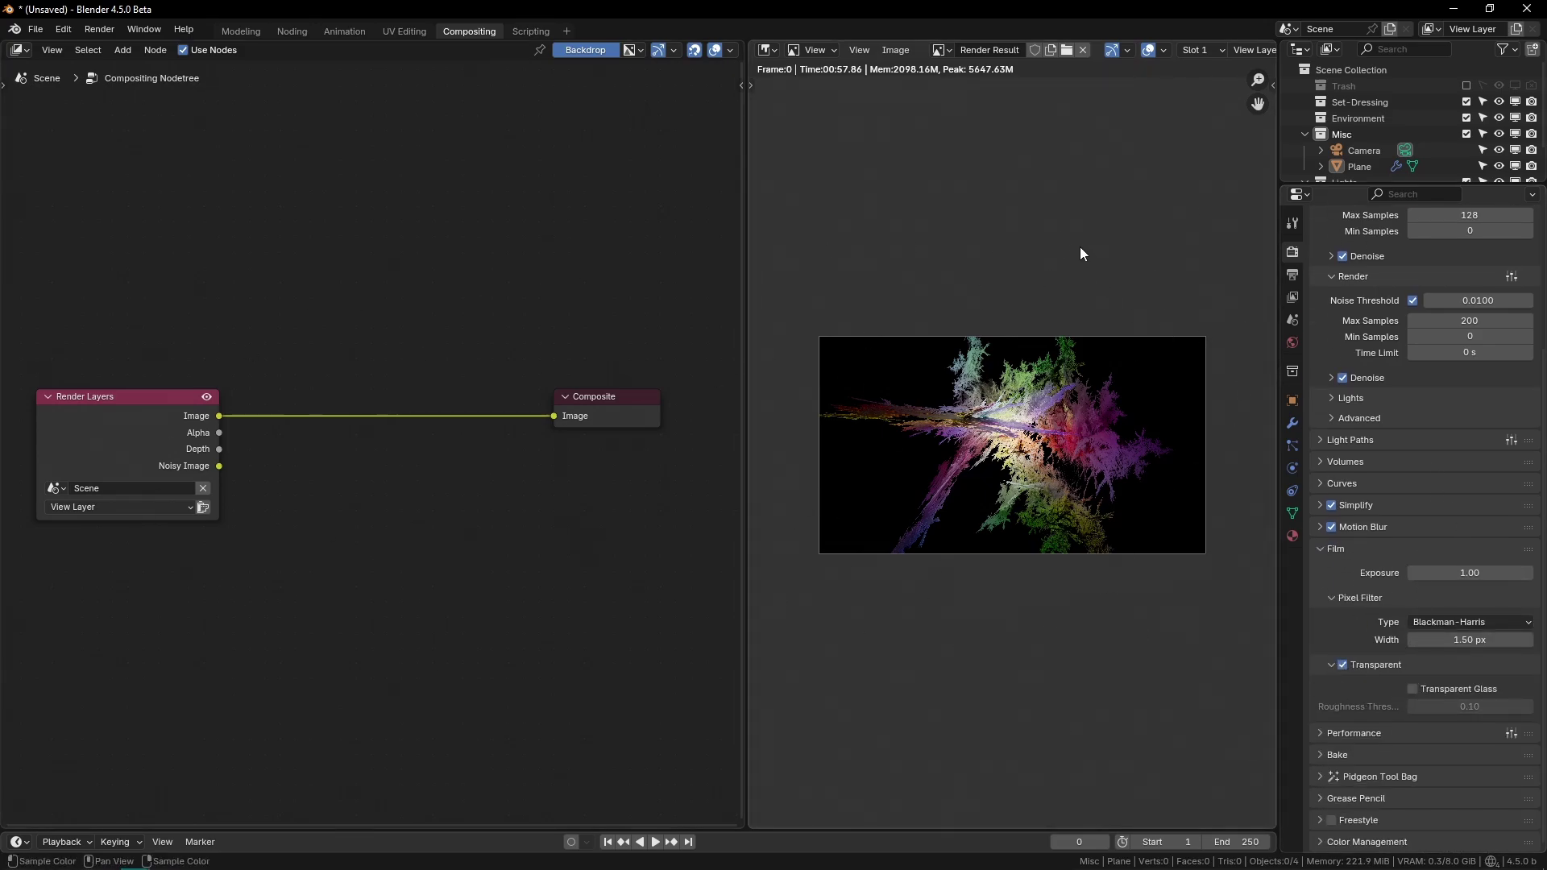
key(F12)
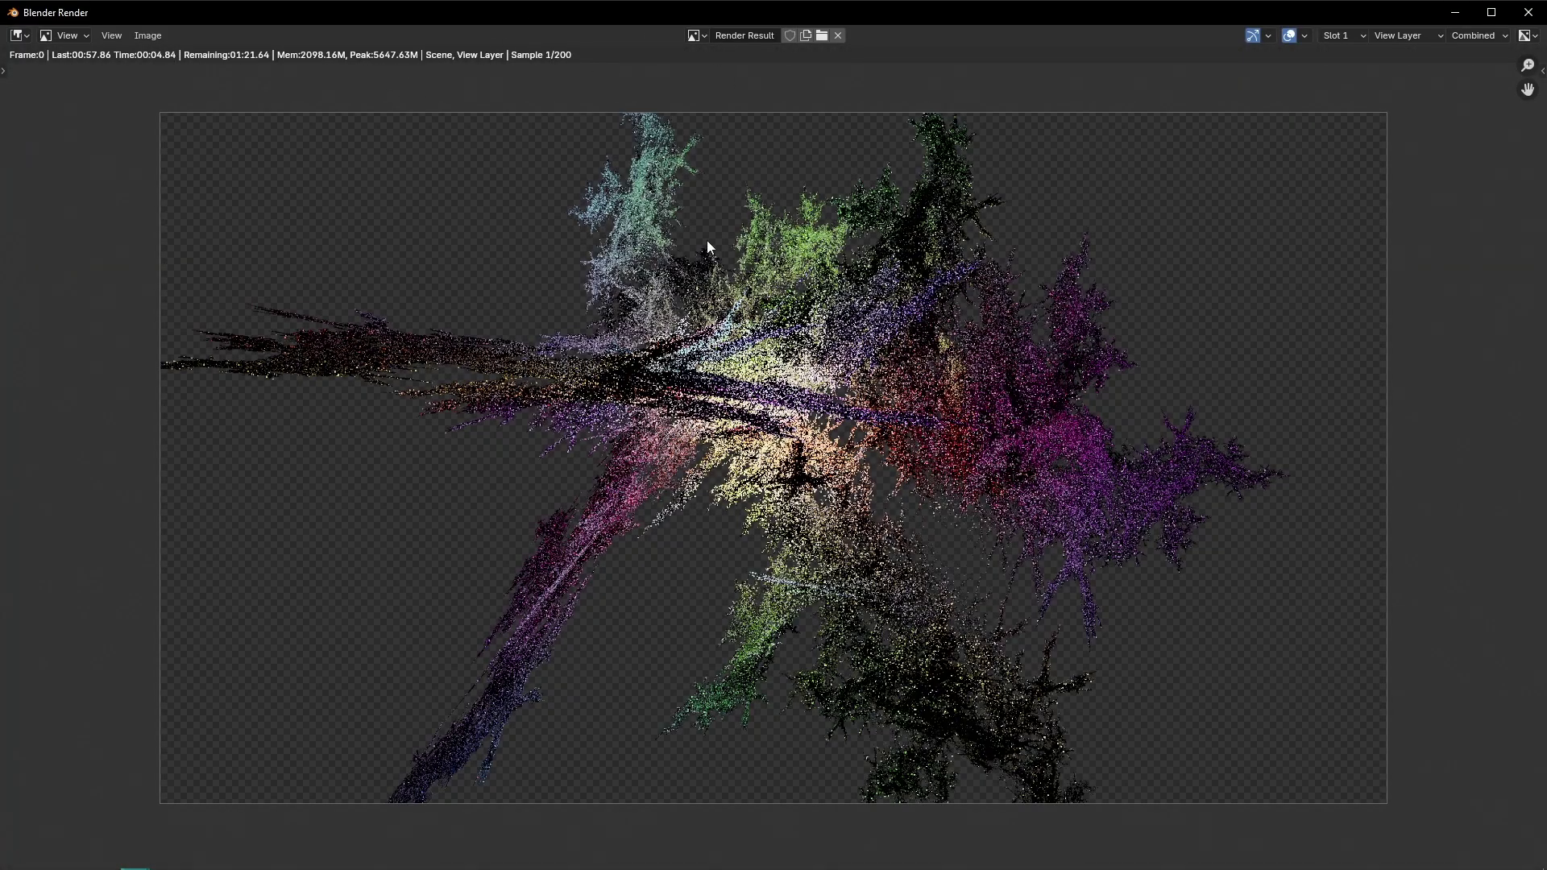
Step: Examine the transparent render's noise and fine fractal detail up close, including the finished image, and close the render window
middle_drag(477, 282, 602, 432)
scroll(766, 296, up, 8)
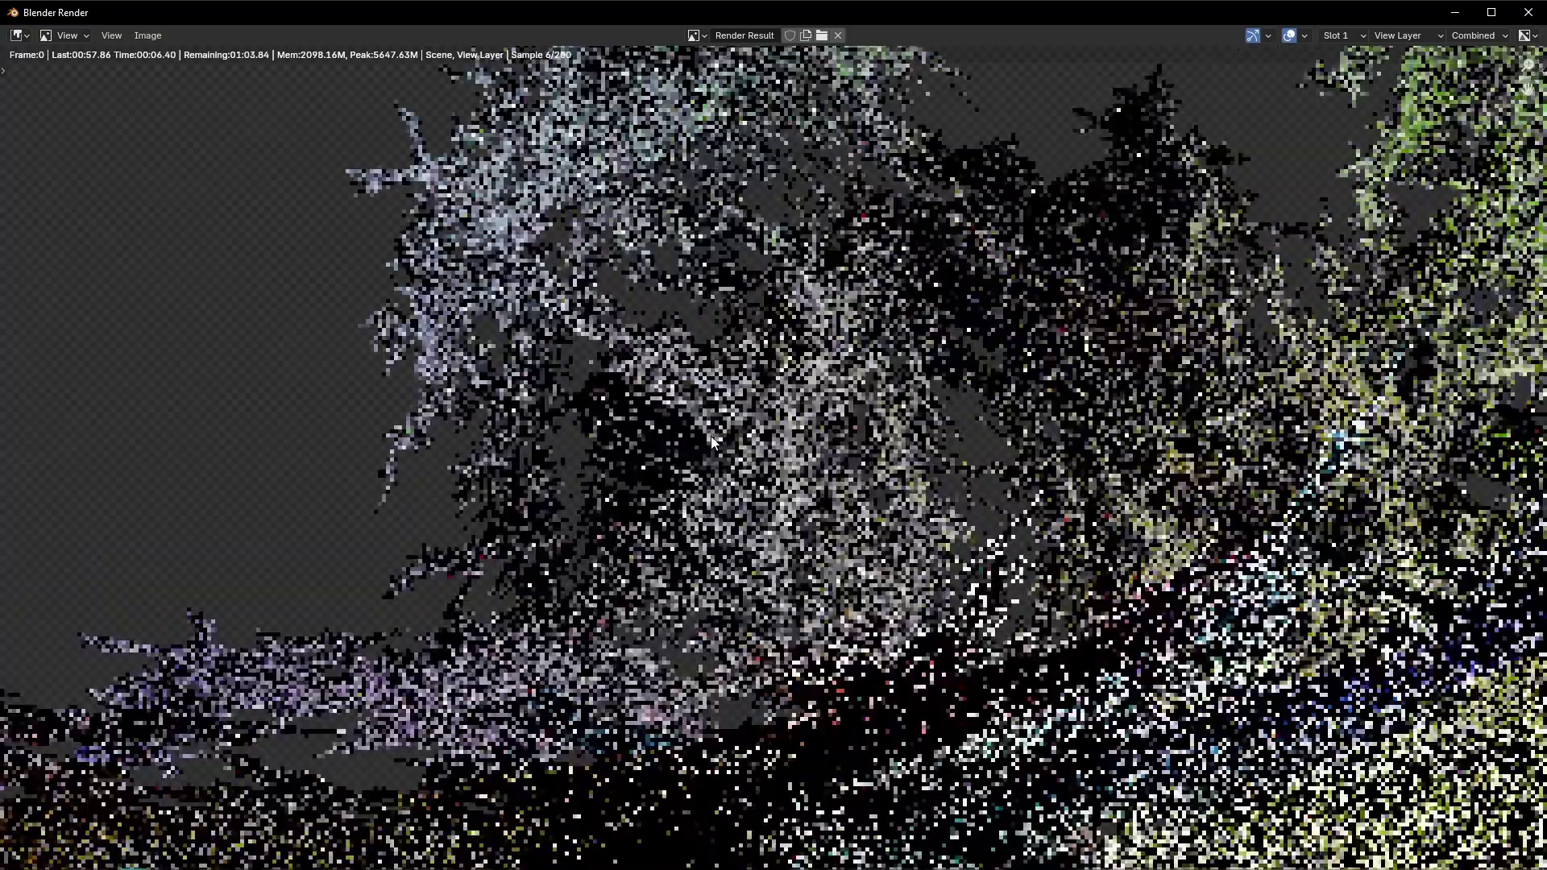
scroll(1208, 461, down, 7)
middle_drag(1173, 460, 1016, 235)
scroll(1017, 240, down, 1)
middle_drag(1019, 328, 991, 391)
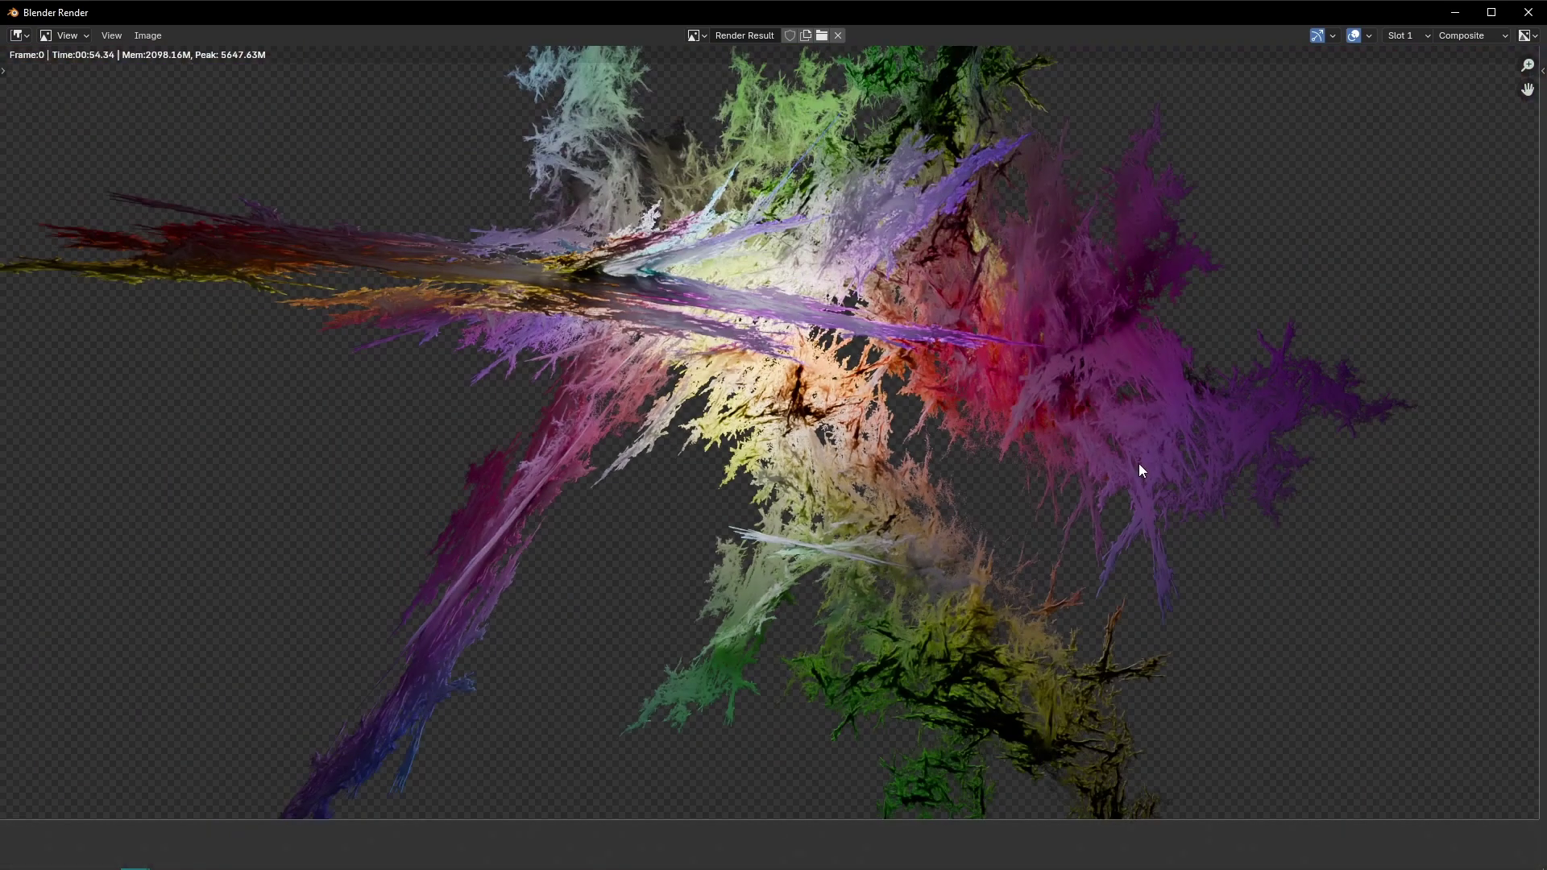
middle_drag(881, 357, 852, 455)
middle_drag(598, 227, 664, 583)
scroll(664, 582, up, 3)
scroll(664, 582, up, 2)
middle_drag(472, 405, 715, 604)
middle_drag(627, 623, 582, 379)
middle_drag(1093, 678, 666, 405)
scroll(666, 405, down, 4)
middle_drag(1034, 573, 858, 484)
scroll(857, 484, up, 1)
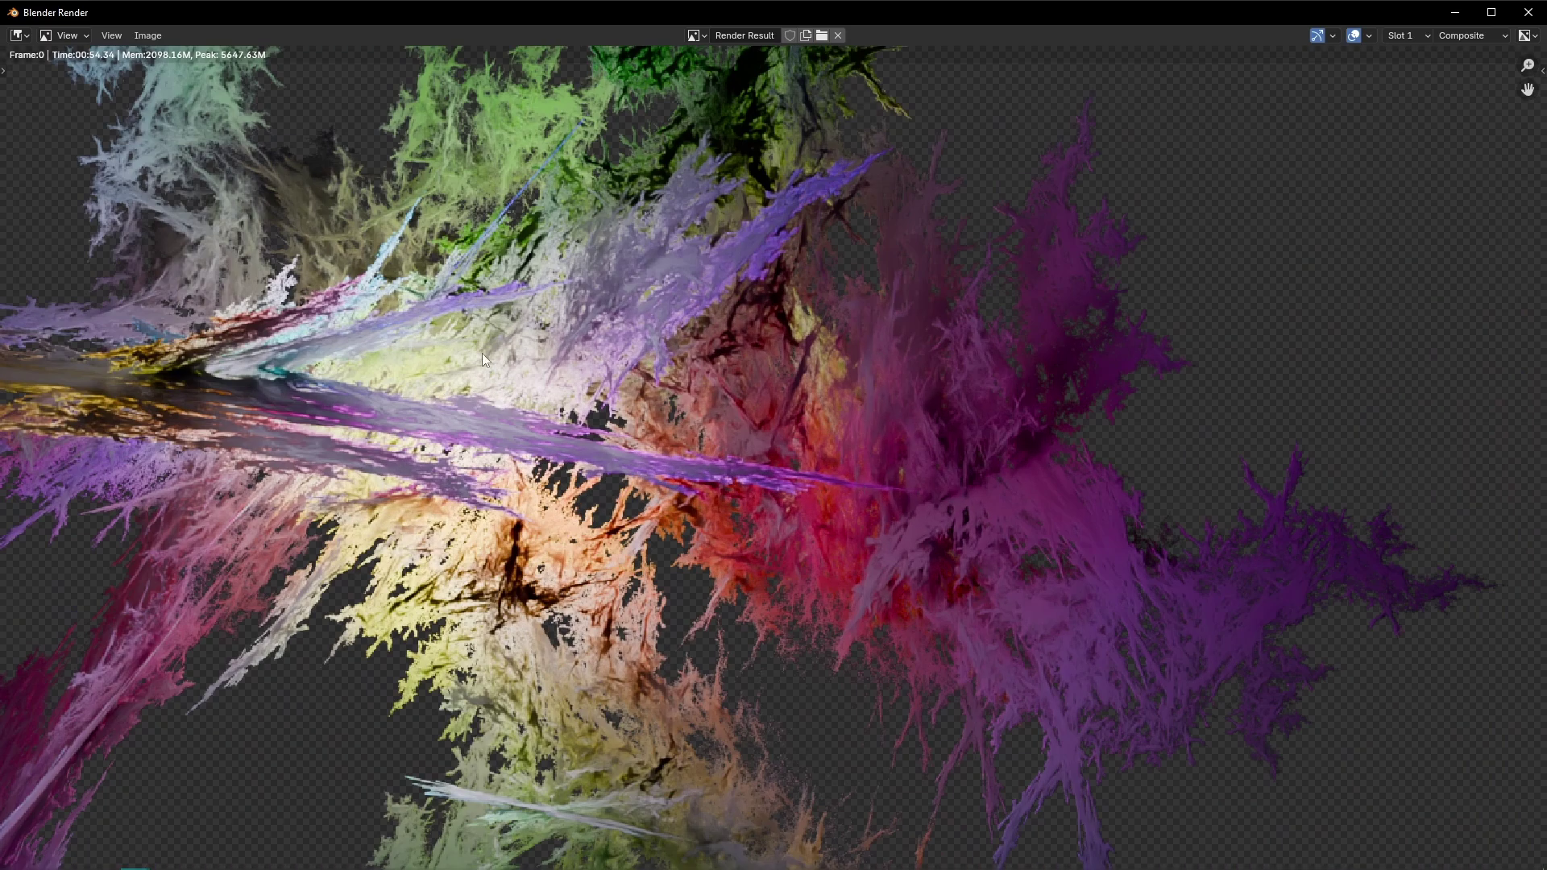
middle_drag(514, 338, 729, 488)
scroll(729, 487, down, 2)
middle_drag(1097, 476, 1047, 379)
middle_drag(1116, 535, 1046, 423)
scroll(1045, 424, up, 1)
scroll(854, 258, down, 2)
middle_drag(635, 355, 831, 392)
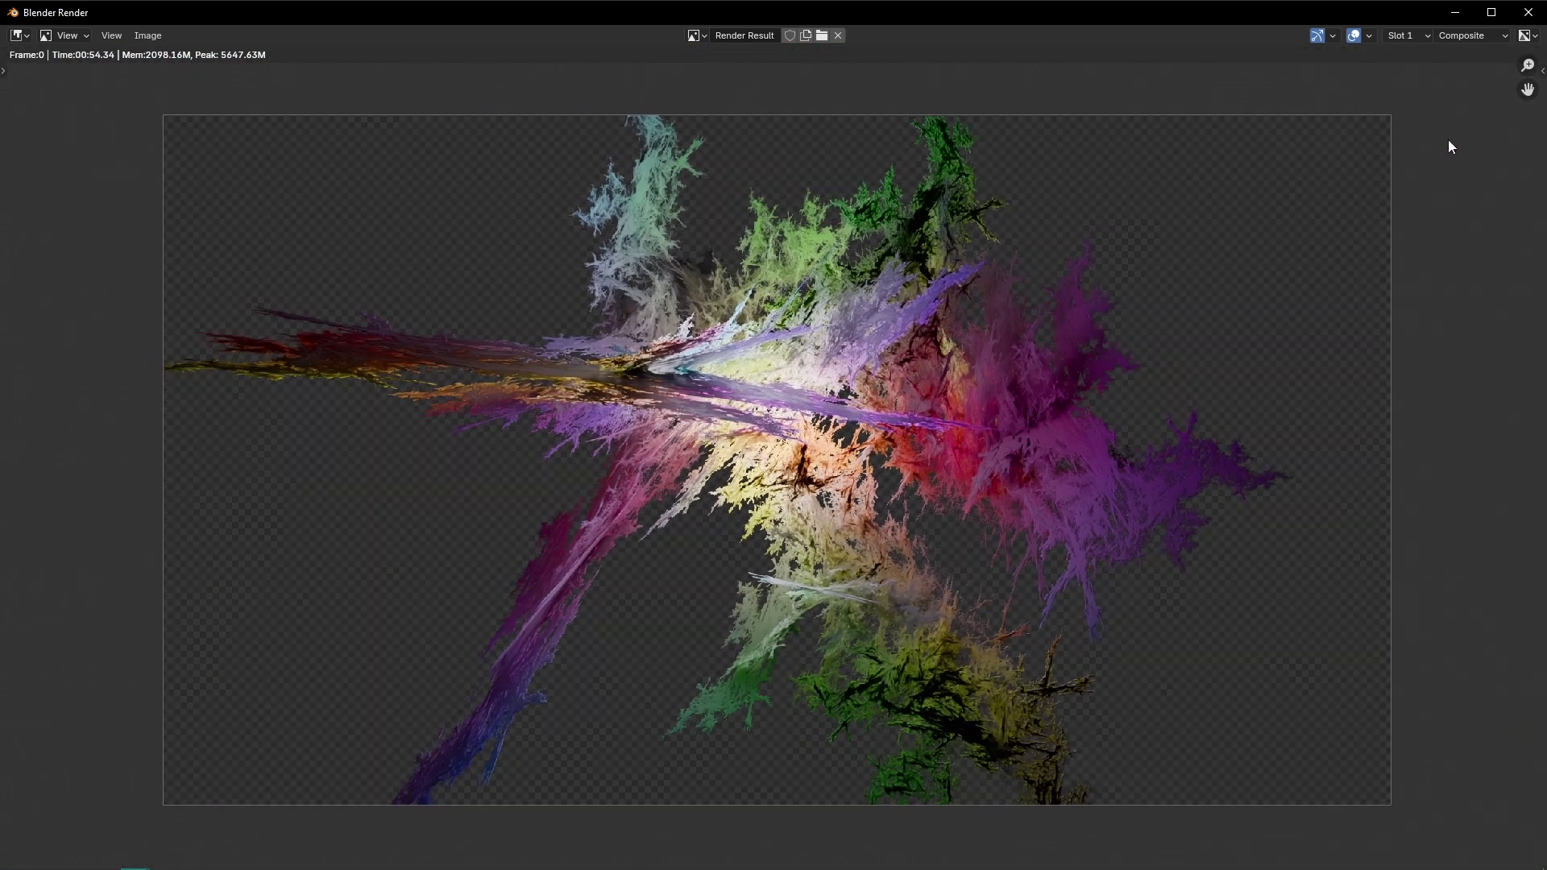
click(1525, 10)
Step: Narrow the compositor node editor to enlarge the image editor and center the render result in it
scroll(726, 383, up, 2)
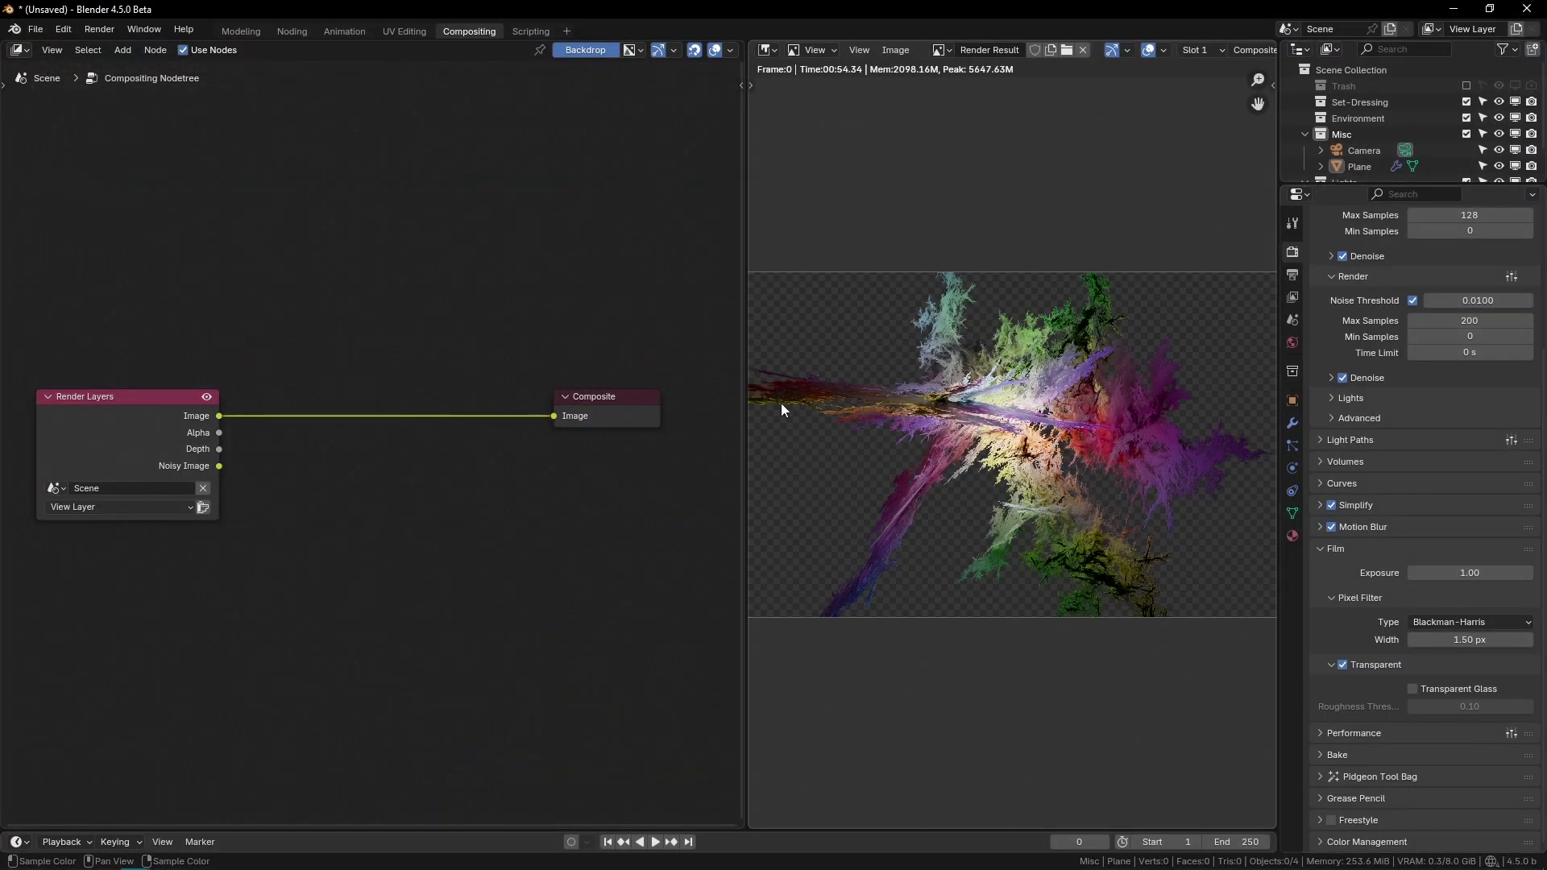
drag(743, 246, 467, 246)
scroll(752, 354, up, 1)
middle_drag(752, 355, 792, 353)
middle_drag(259, 373, 129, 256)
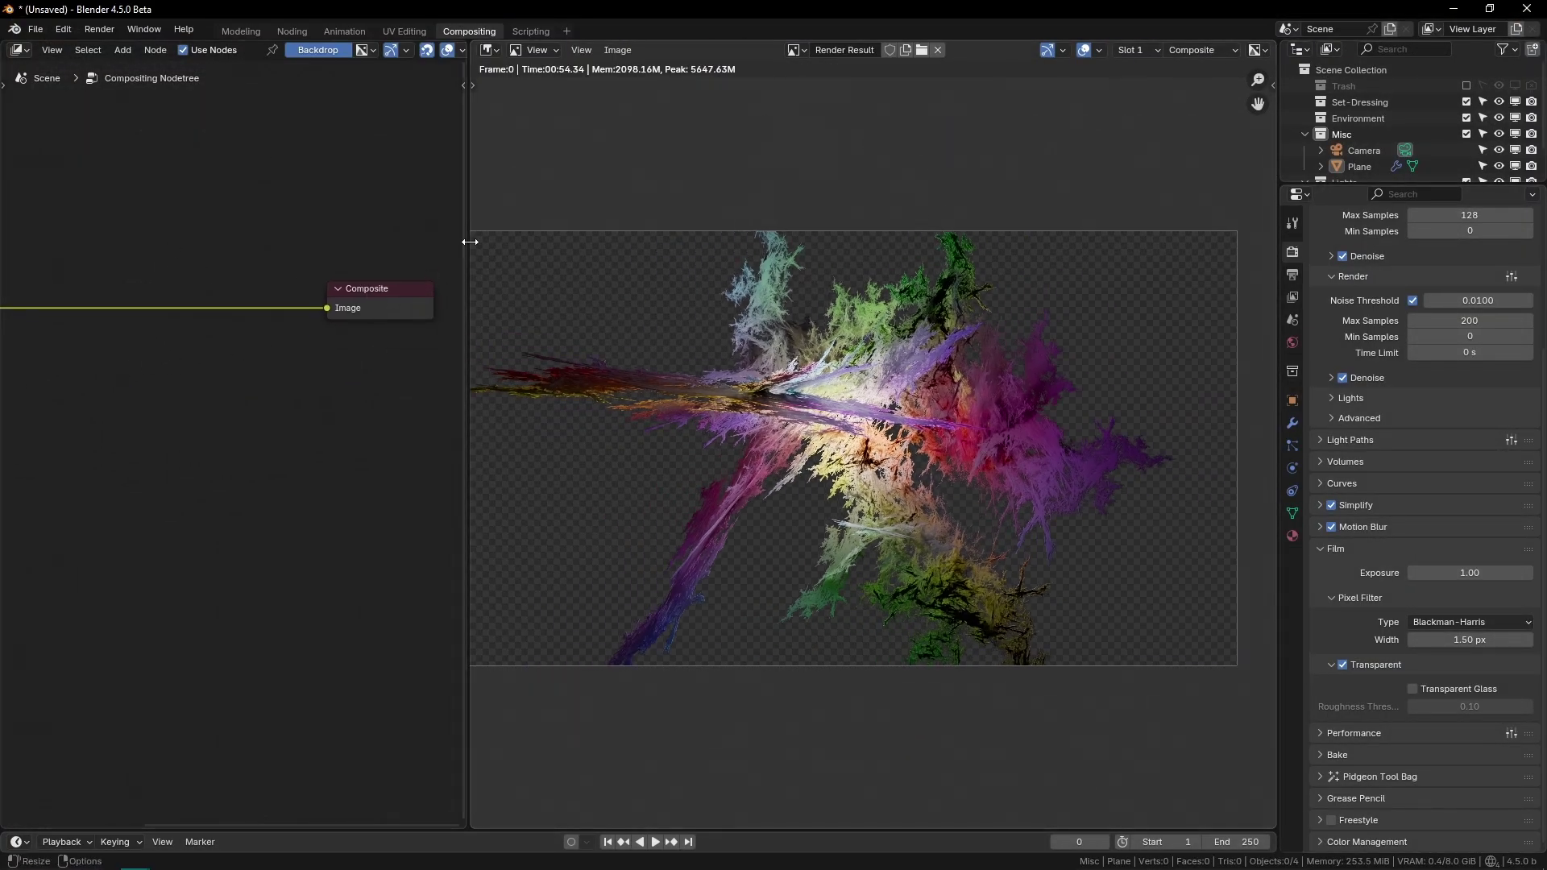
drag(469, 239, 569, 238)
Step: Relink the Render Layers image to the Composite node and add a Viewer node fed by the same image
ctrl+right_drag(65, 299, 66, 321)
alt+right_drag(66, 312, 394, 290)
ctrl+shift+click(24, 326)
key(g)
click(298, 377)
Step: Check the render backdrop full-screen and move the Viewer node directly beneath the Composite node
key(ctrl+space)
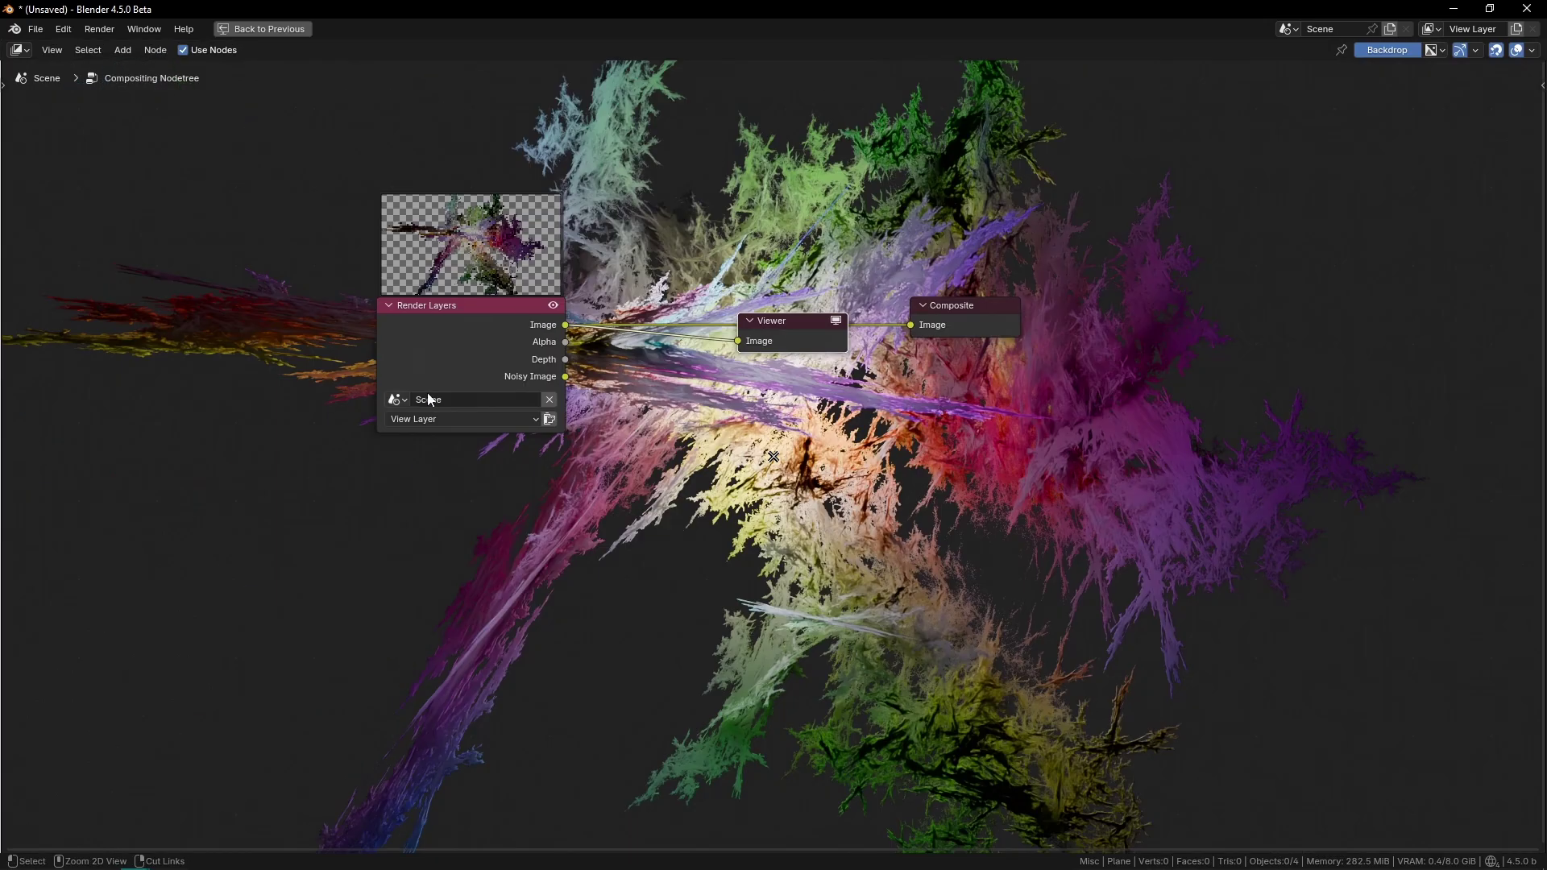
ctrl+middle_drag(994, 407, 952, 407)
scroll(746, 158, up, 4)
drag(514, 226, 1259, 580)
key(ctrl+space)
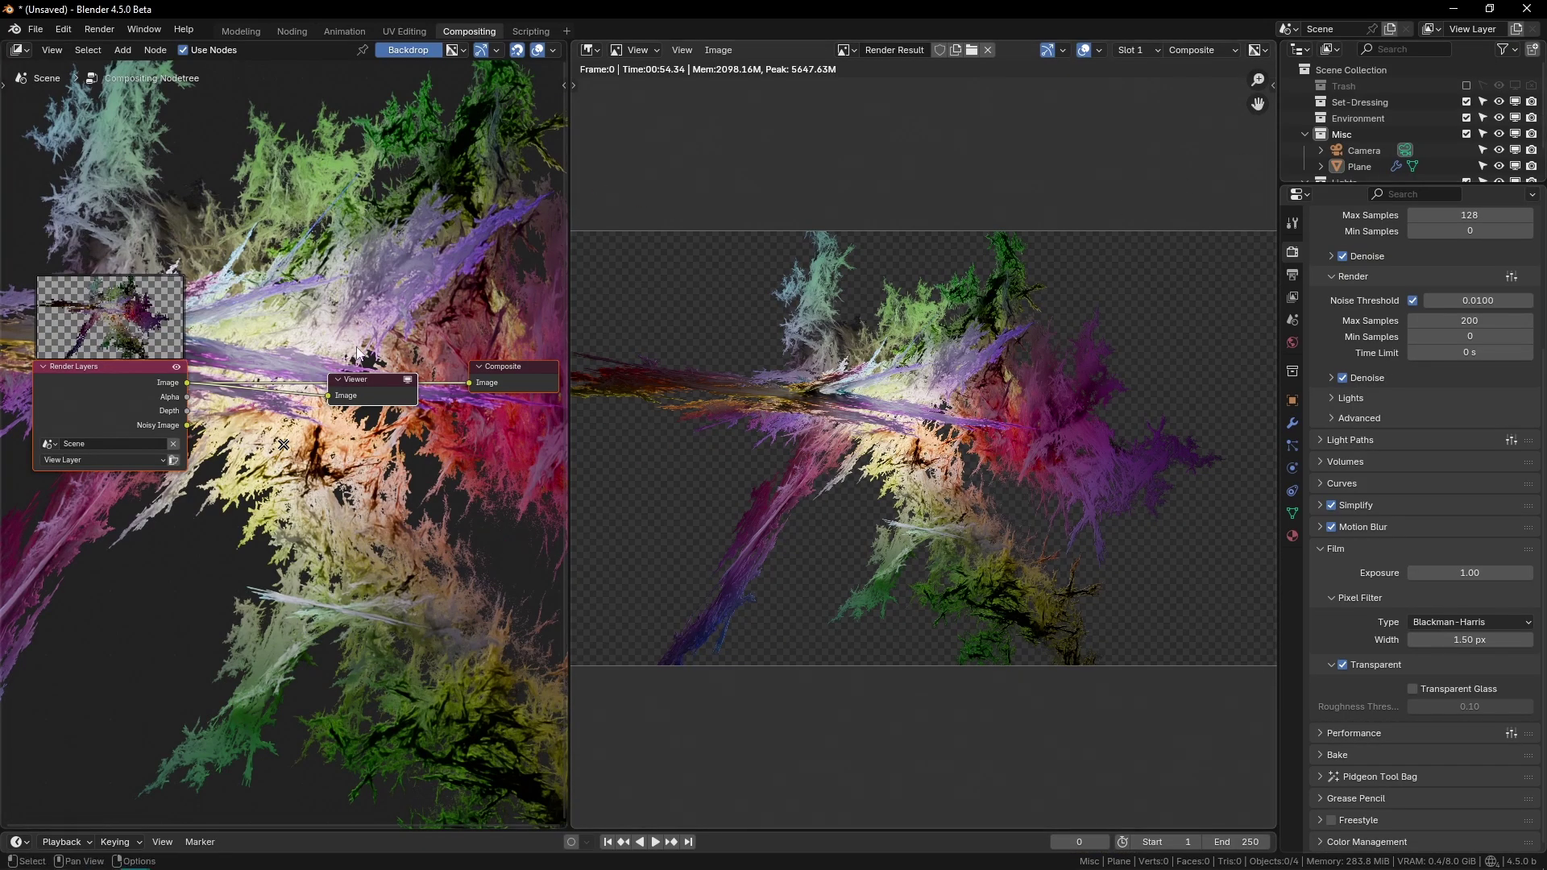
drag(377, 394, 518, 433)
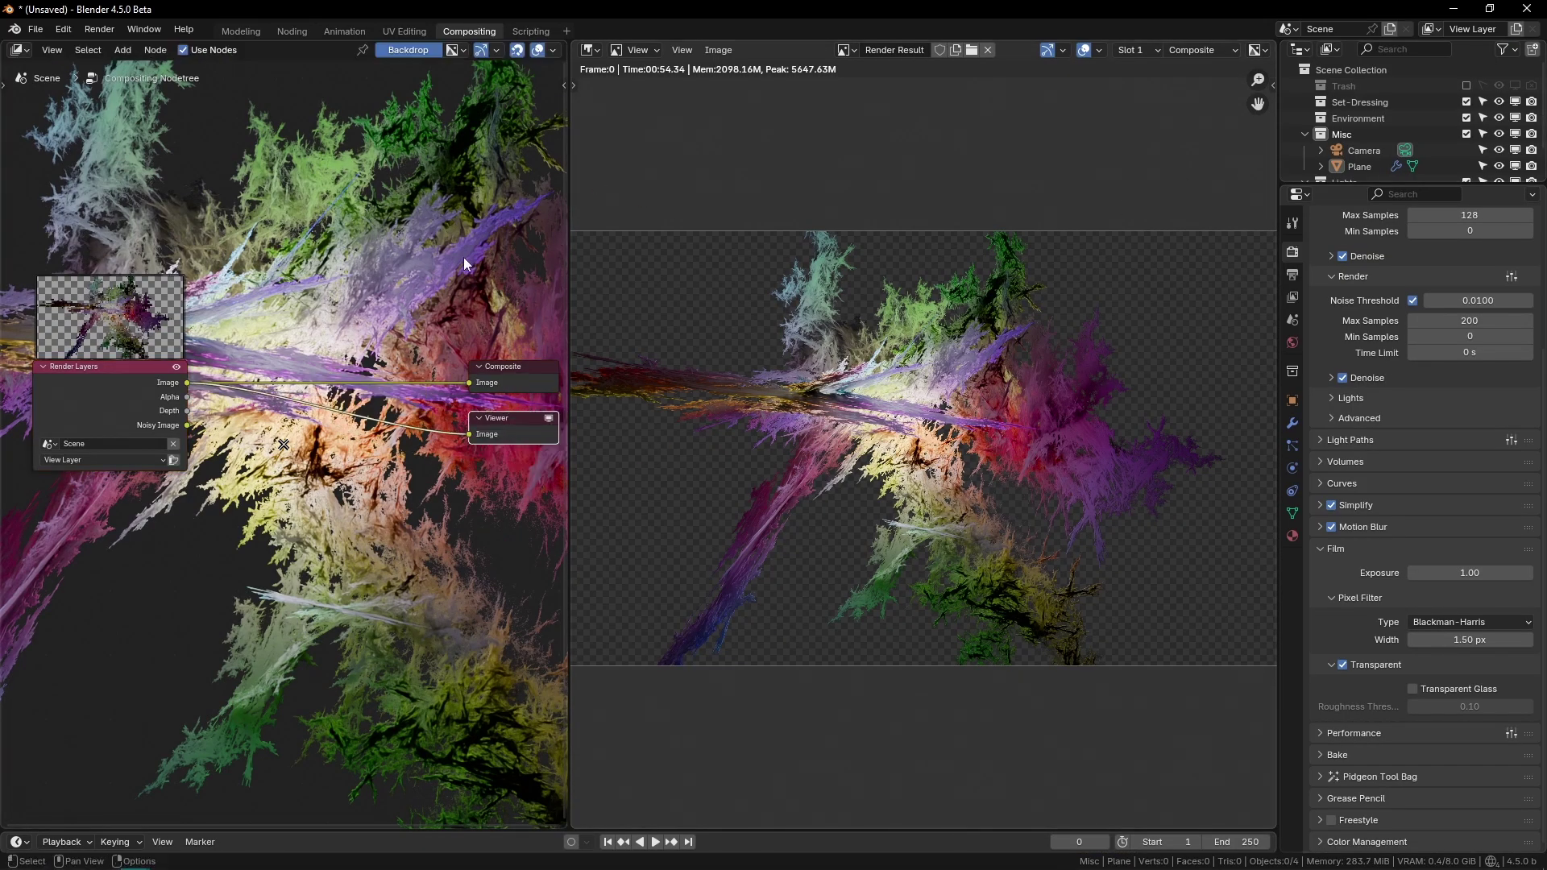
Step: Turn off the compositor backdrop and move the Composite and Viewer nodes together closer to Render Layers
click(407, 50)
drag(413, 271, 505, 439)
key(g)
click(440, 442)
Step: Show the Viewer Node in the image editor and preview the Render Layers outputs one by one, ending on Image
click(845, 50)
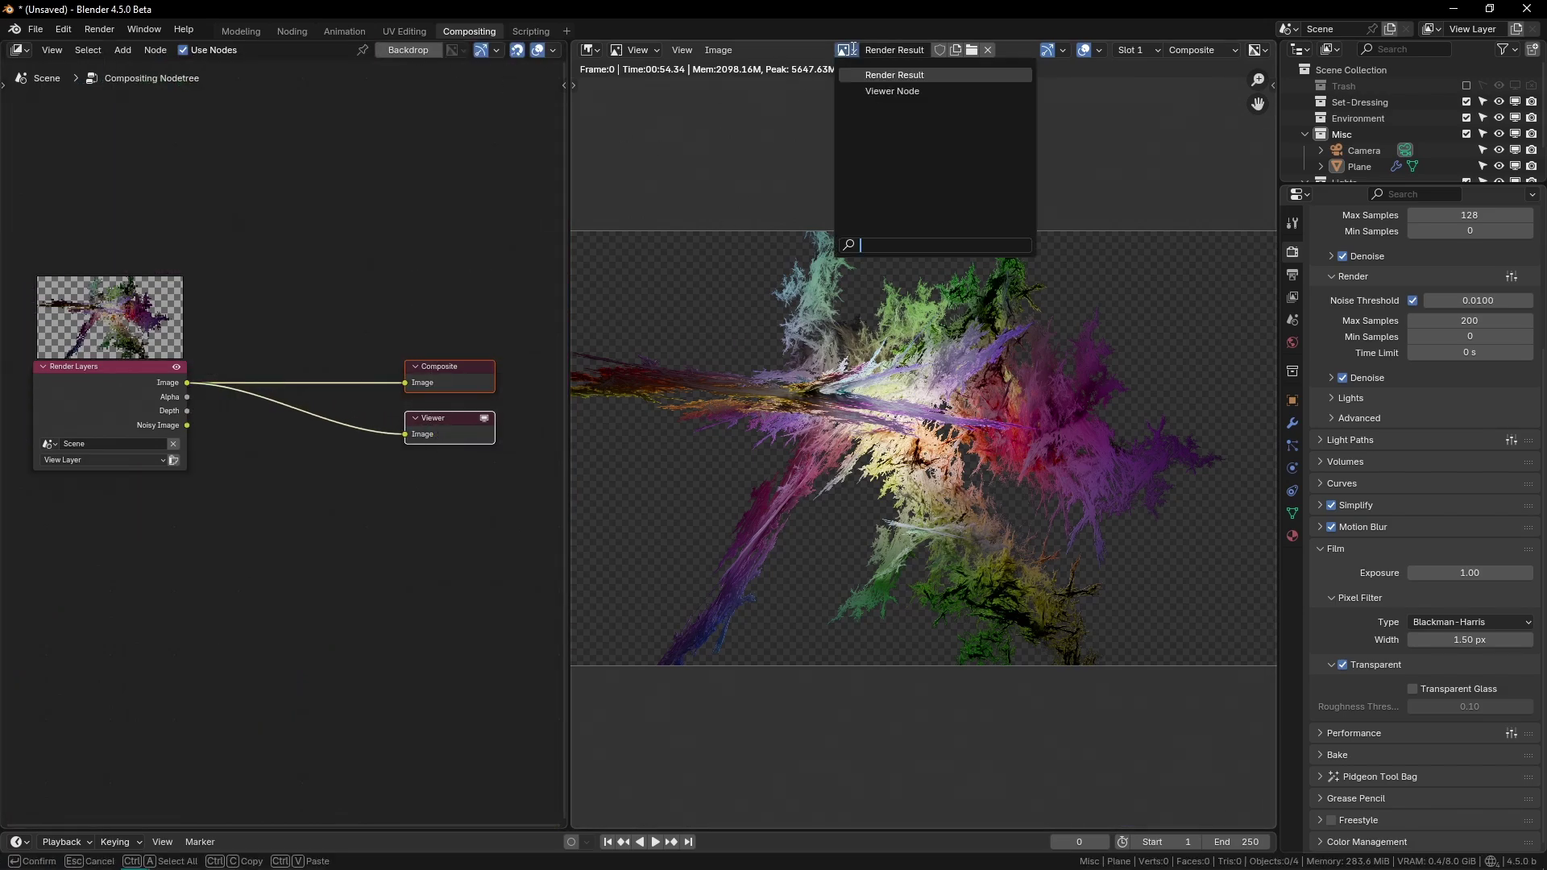
click(874, 93)
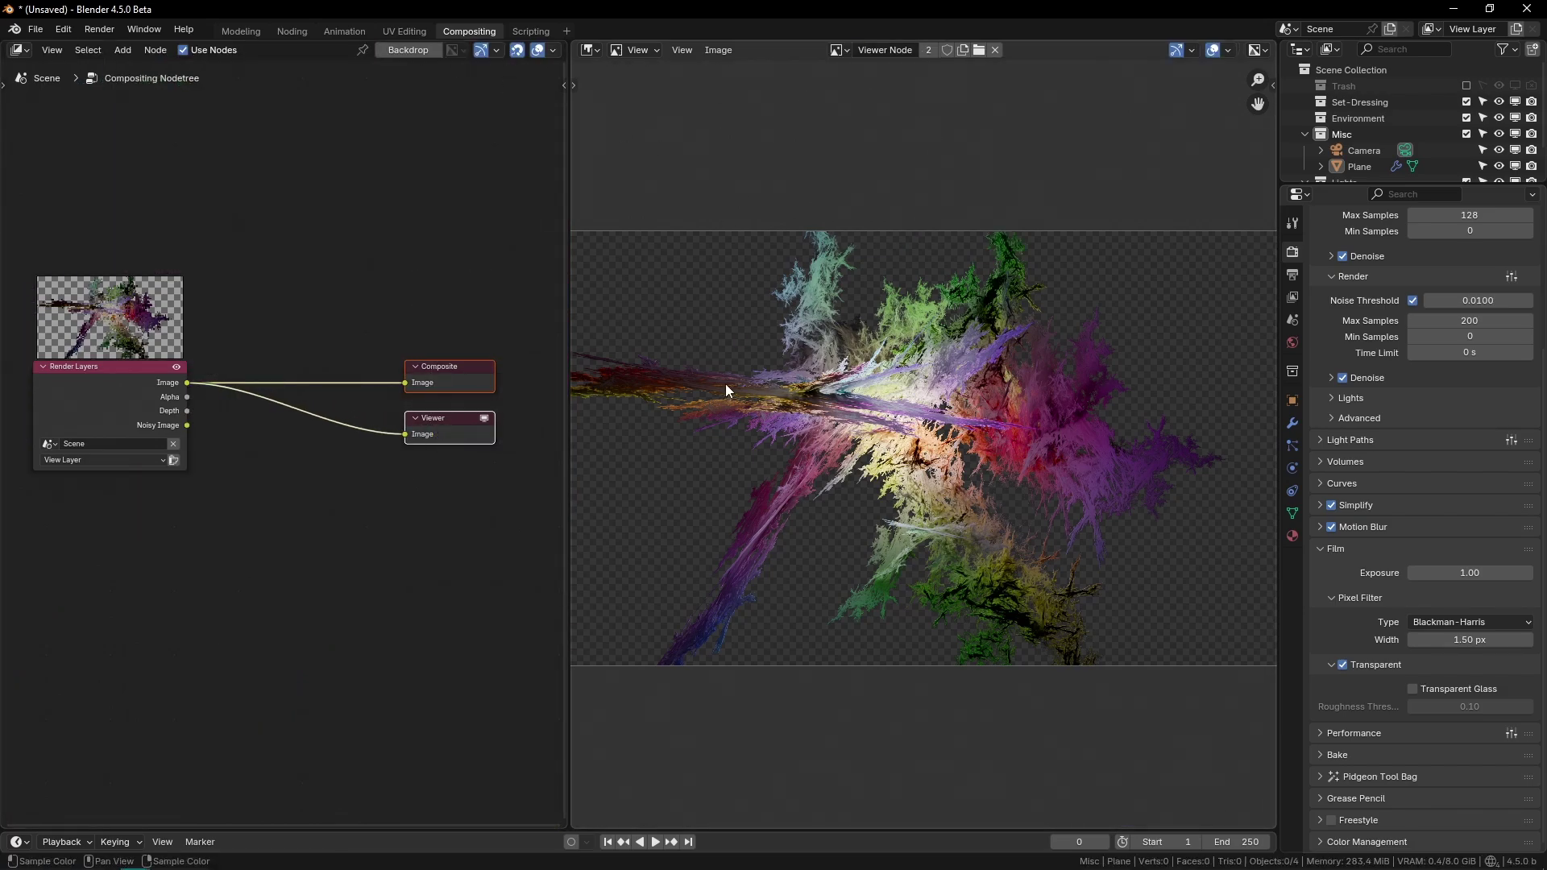
ctrl+shift+click(190, 408)
ctrl+shift+click(190, 410)
ctrl+shift+click(189, 423)
ctrl+shift+click(190, 410)
ctrl+shift+click(189, 395)
ctrl+shift+click(190, 383)
ctrl+shift+click(192, 409)
ctrl+shift+click(187, 423)
ctrl+shift+click(189, 411)
ctrl+shift+click(190, 383)
Step: Move the Render Layers node farther from the Composite and Viewer nodes to make room between them
middle_drag(320, 385, 472, 323)
key(g)
click(215, 509)
middle_drag(463, 440, 397, 418)
key(g)
click(252, 372)
Step: Insert a Kuwahara filter node on the link between Render Layers and the Viewer node
middle_drag(211, 357, 271, 403)
scroll(1035, 478, up, 3)
key(shift+a)
text(ka)
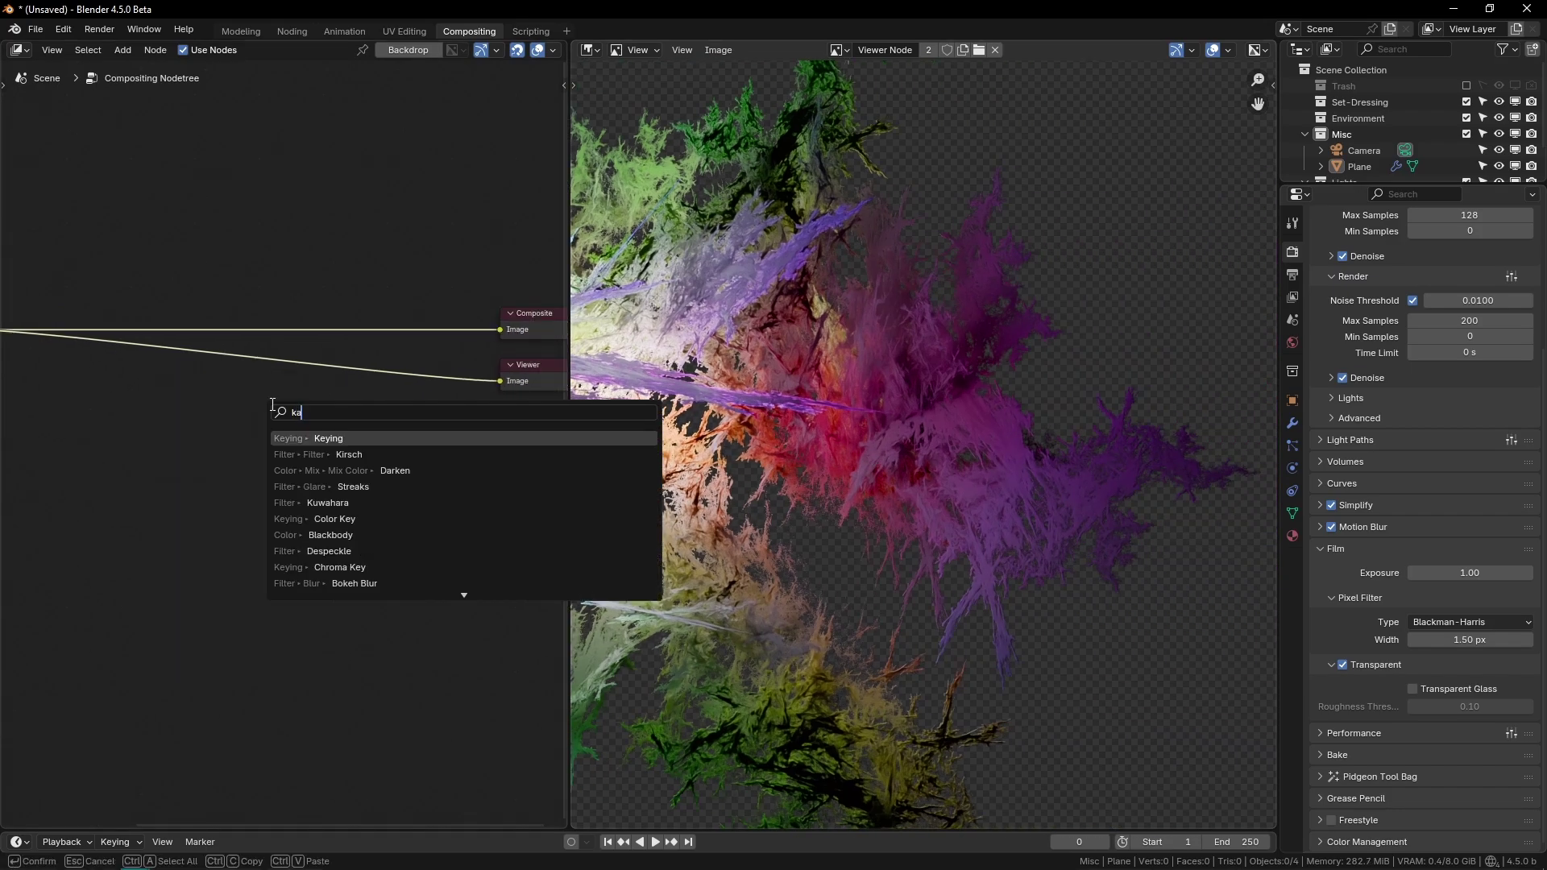
key(BackSpace)
text(u)
key(Return)
click(261, 365)
Step: Examine the Kuwahara filter's brush-like effect on the fractal up close and across the whole image
middle_drag(897, 421, 1173, 681)
scroll(873, 461, up, 3)
middle_drag(741, 354, 994, 431)
scroll(995, 431, up, 2)
scroll(1119, 477, down, 6)
middle_drag(1144, 491, 774, 299)
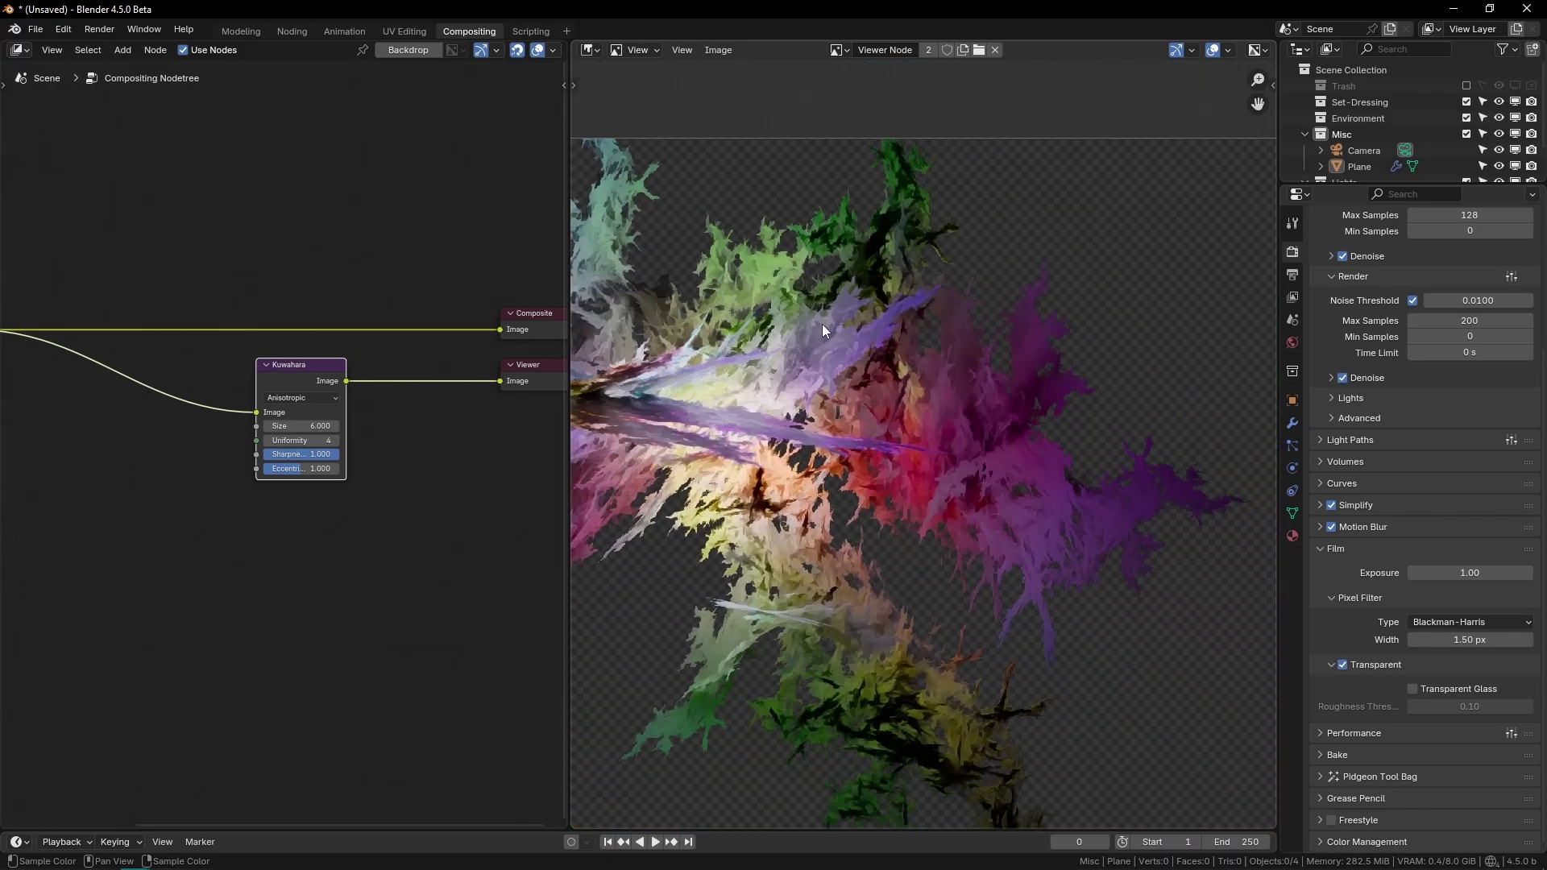
scroll(1010, 465, up, 2)
middle_drag(1019, 558, 859, 429)
middle_drag(883, 495, 998, 582)
scroll(282, 375, up, 1)
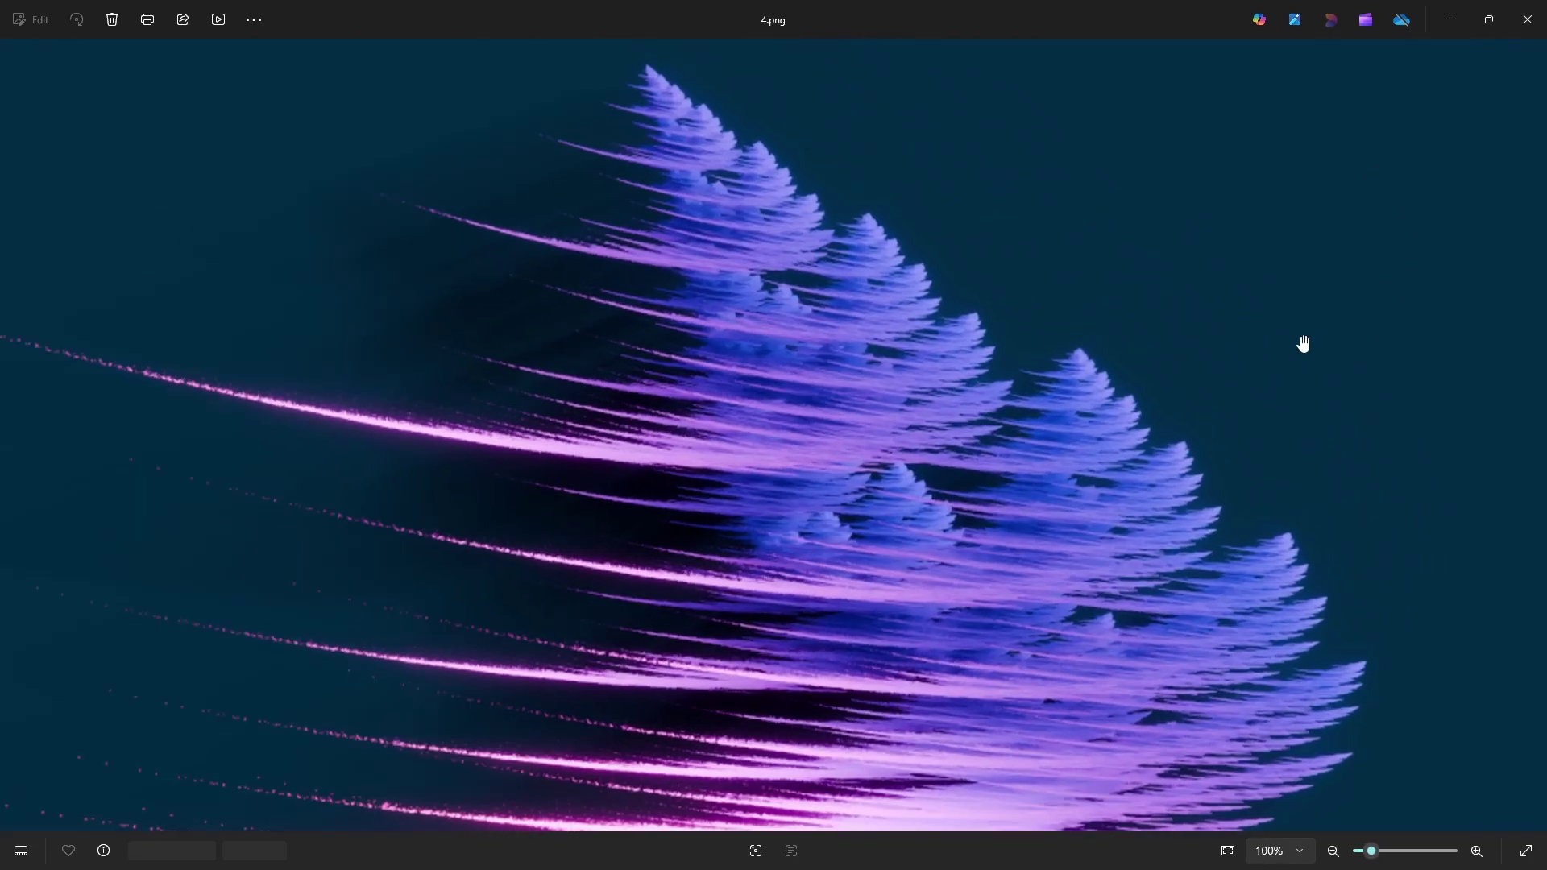
Step: Examine the fine edges of the reference render 4.png in the image viewer and close it
scroll(947, 556, up, 2)
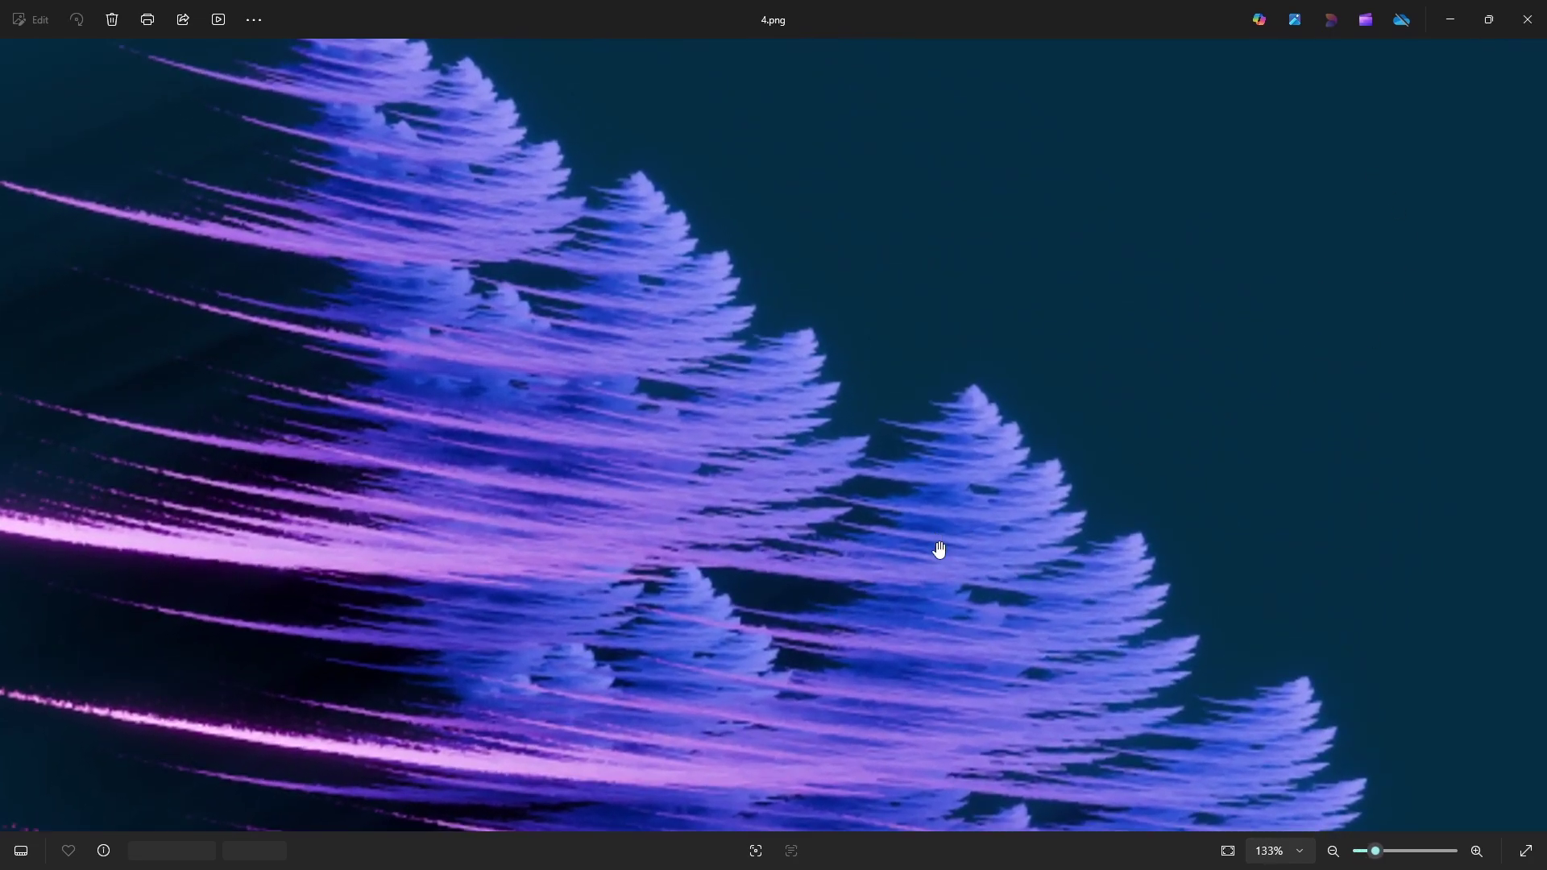
scroll(1003, 328, up, 1)
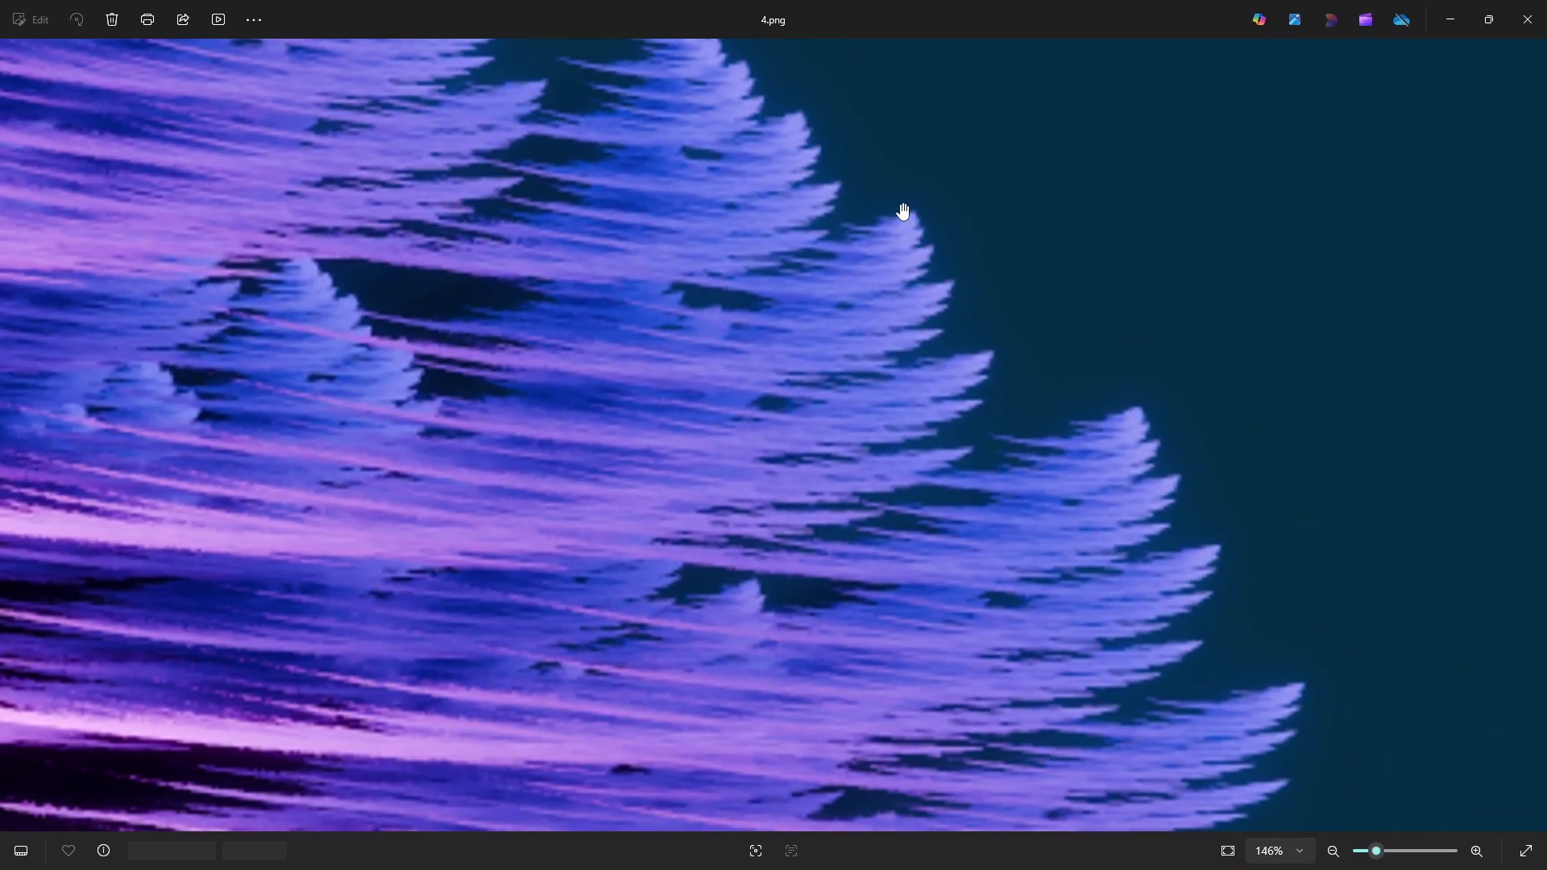
scroll(837, 412, down, 10)
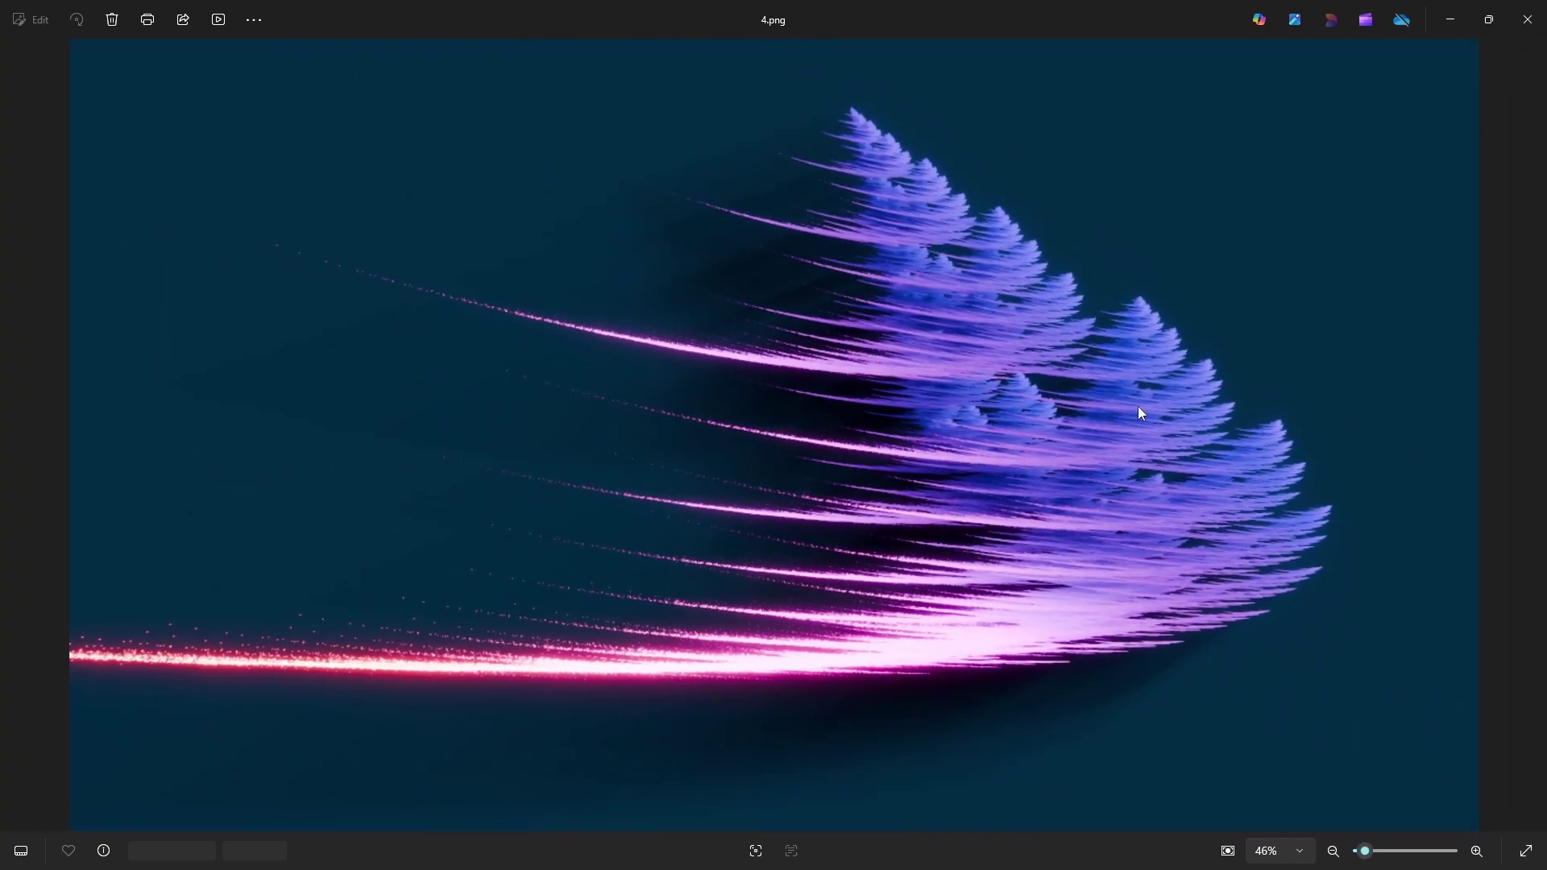
click(1527, 18)
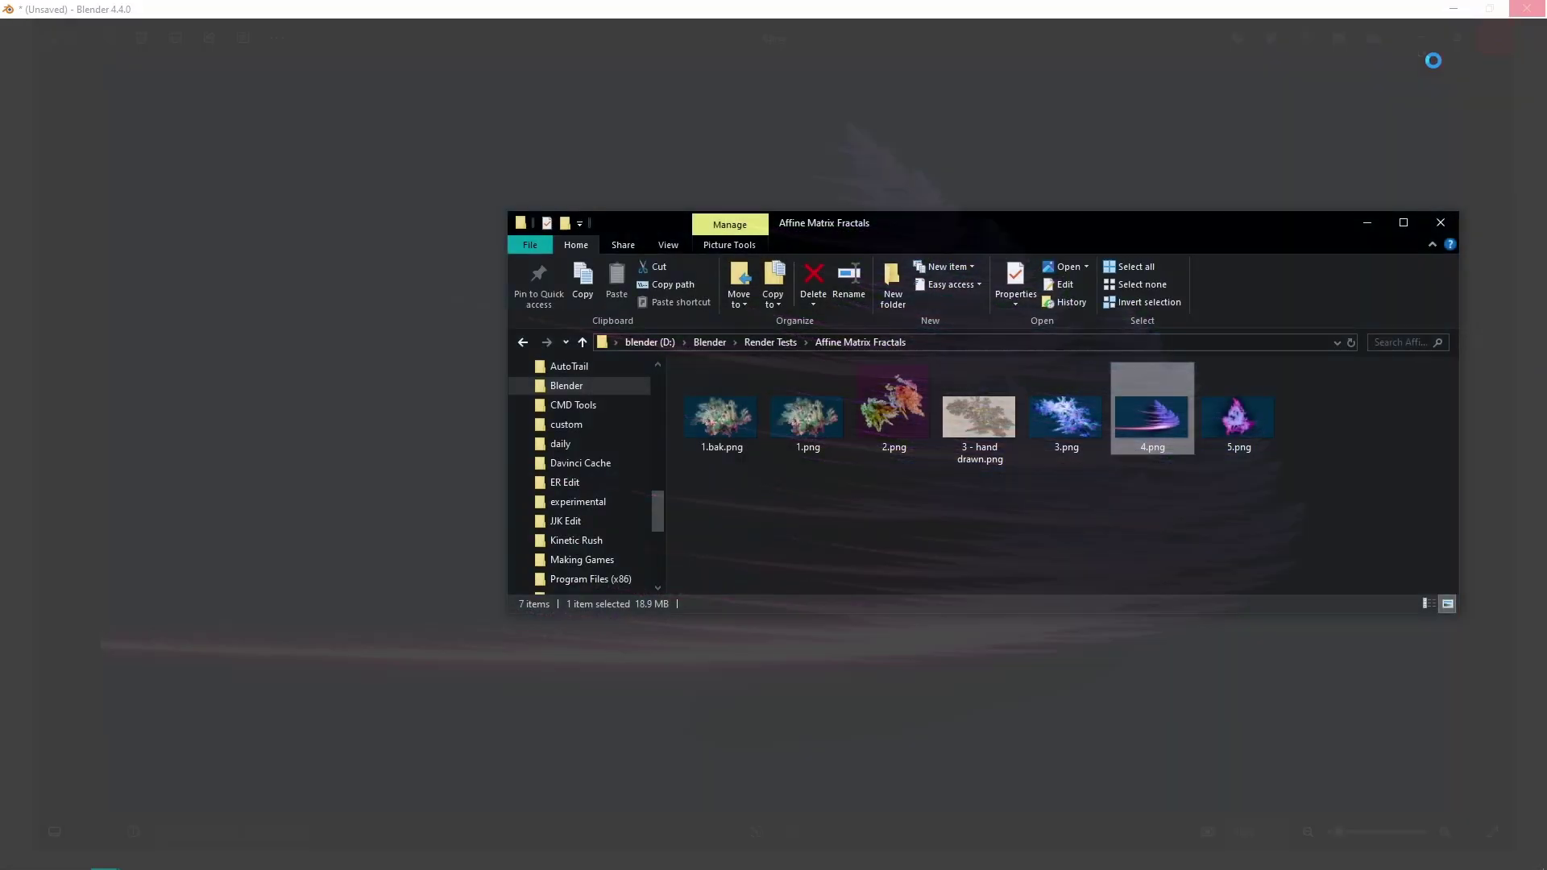
Step: Open 1.bak.png from the Affine Matrix Fractals folder and examine its painterly strokes at several magnifications
double_click(707, 406)
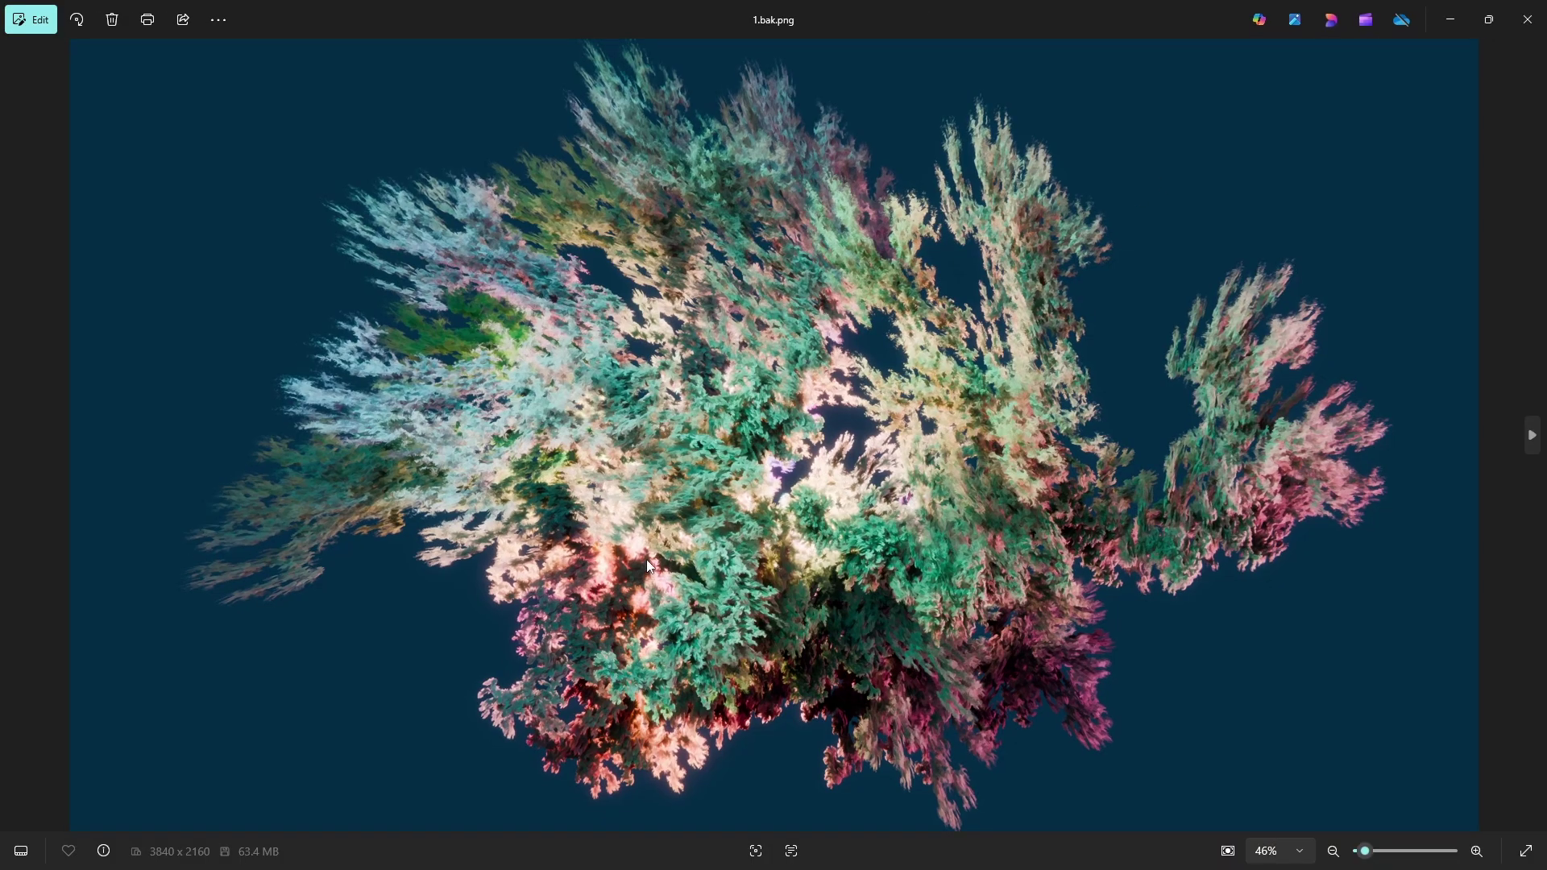
scroll(646, 559, up, 12)
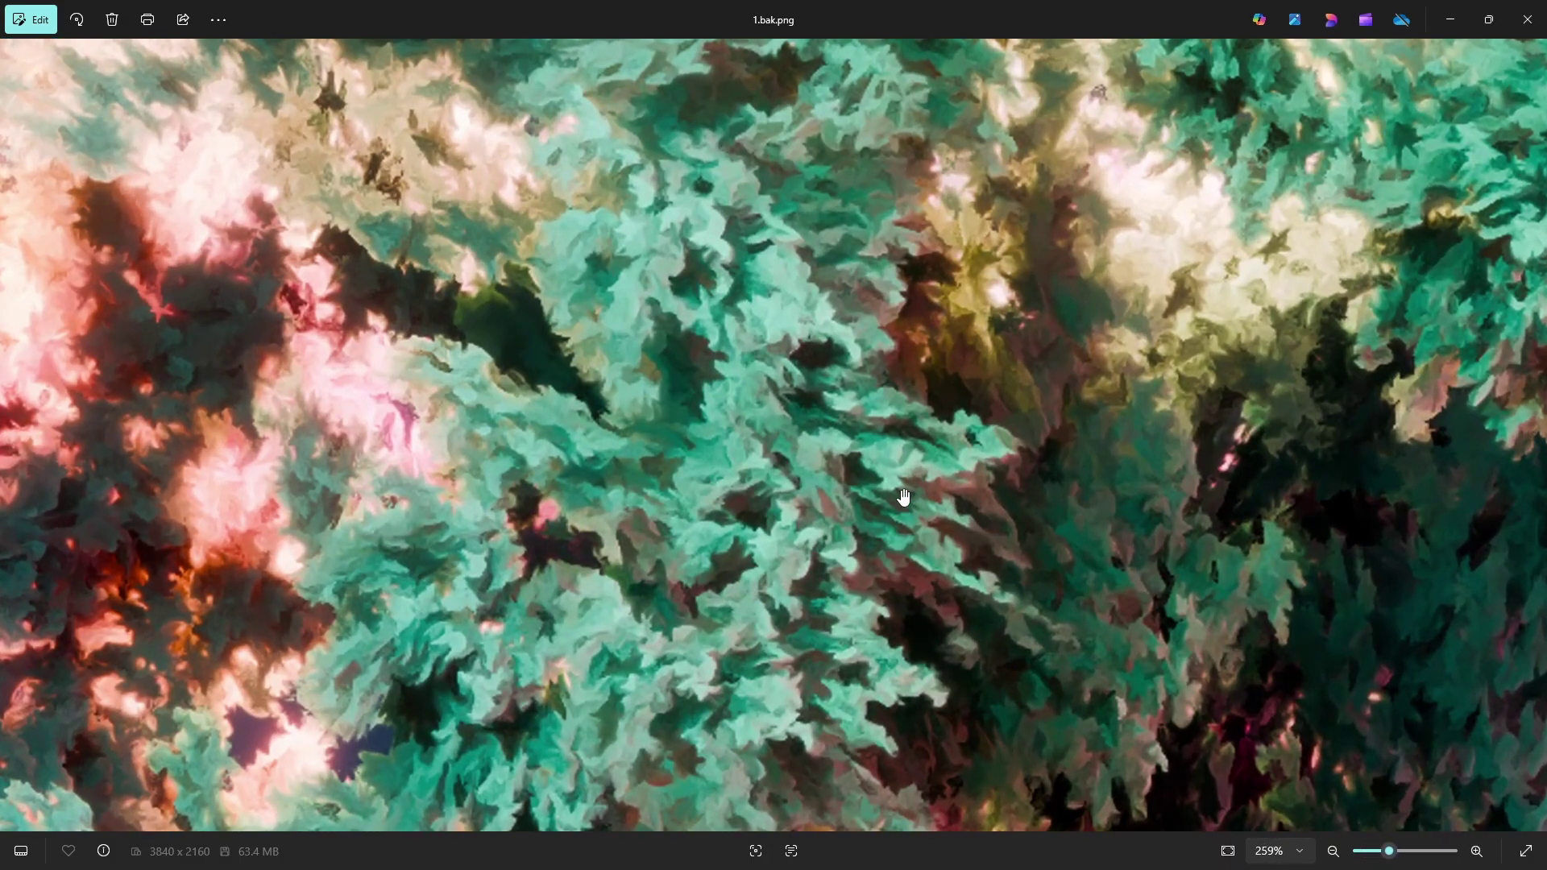
scroll(863, 349, down, 6)
scroll(255, 338, down, 8)
scroll(229, 373, up, 8)
scroll(580, 419, down, 6)
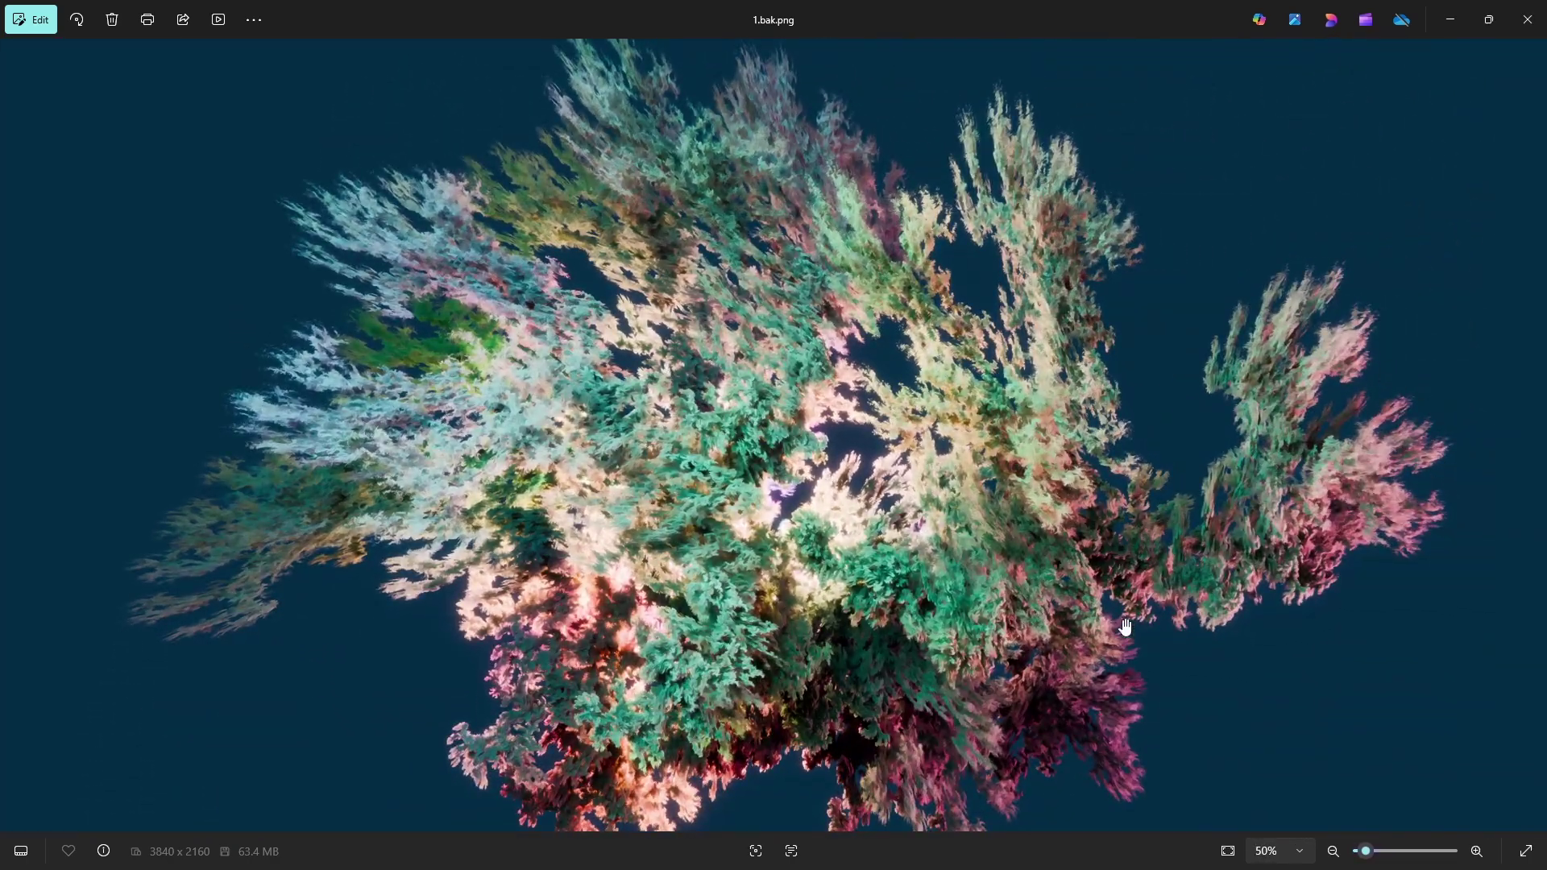
scroll(1128, 676, up, 6)
scroll(983, 536, down, 3)
drag(1060, 135, 929, 264)
scroll(929, 263, up, 3)
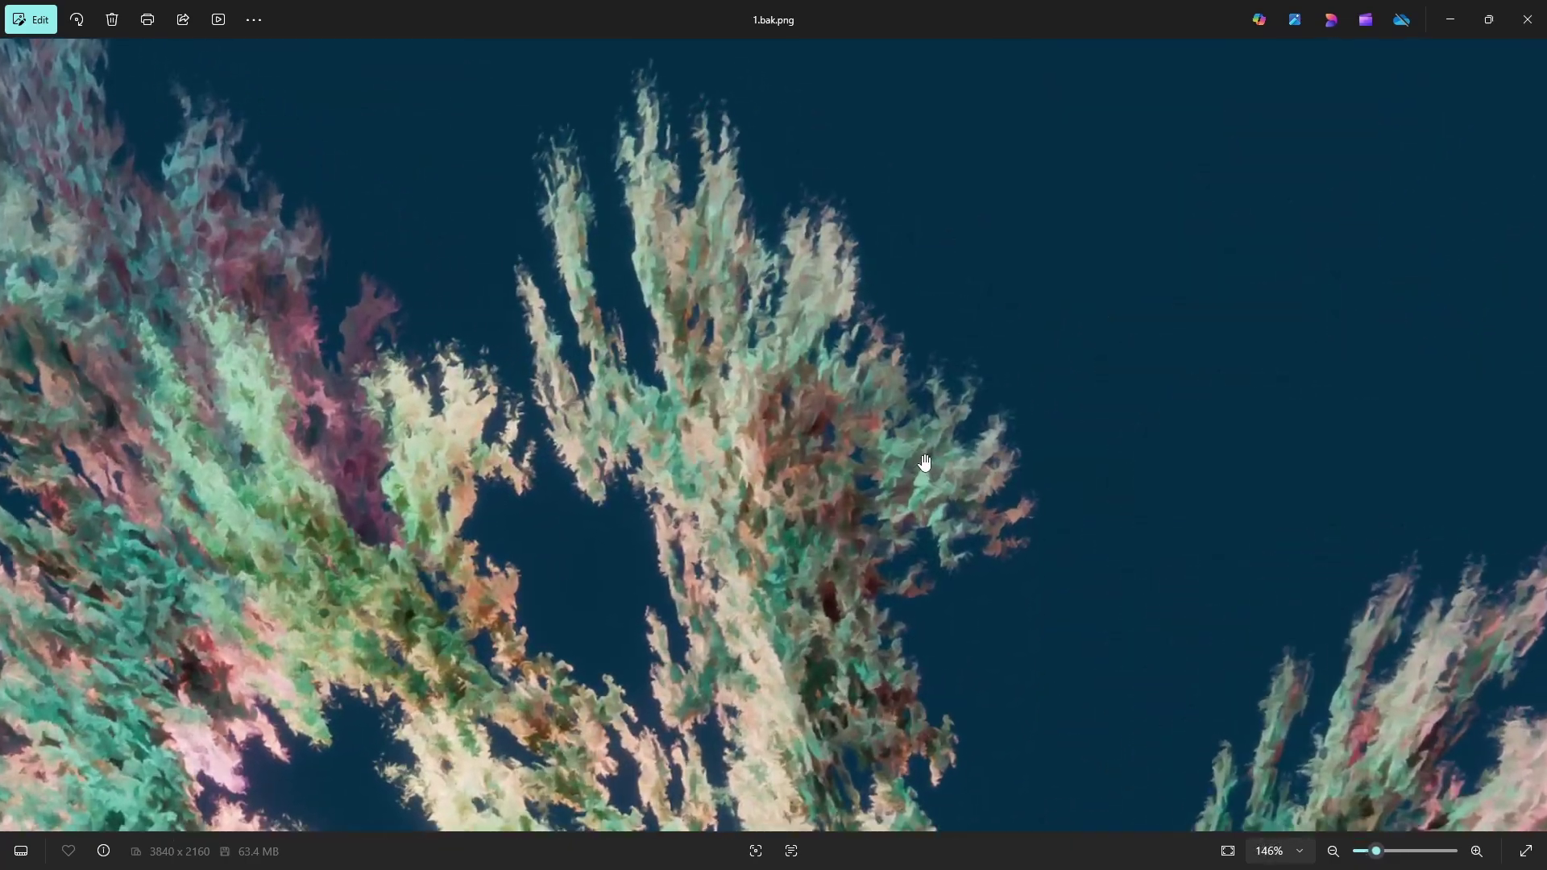
scroll(1001, 369, down, 2)
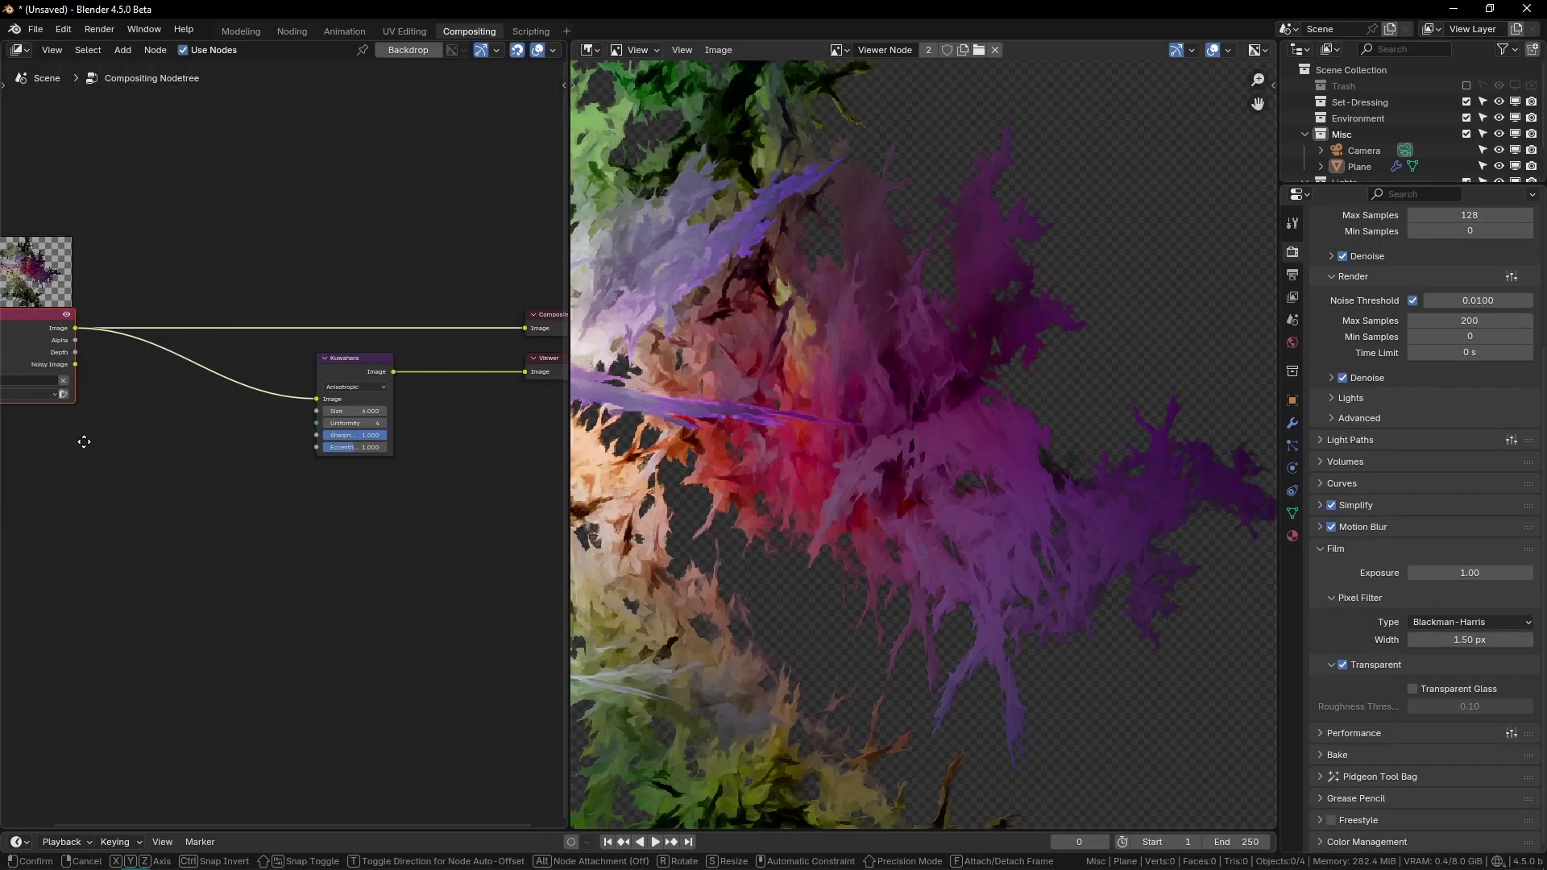
Step: Insert an Alpha Over node before the Kuwahara filter in Blender and feed the render into its second Image input
click(29, 440)
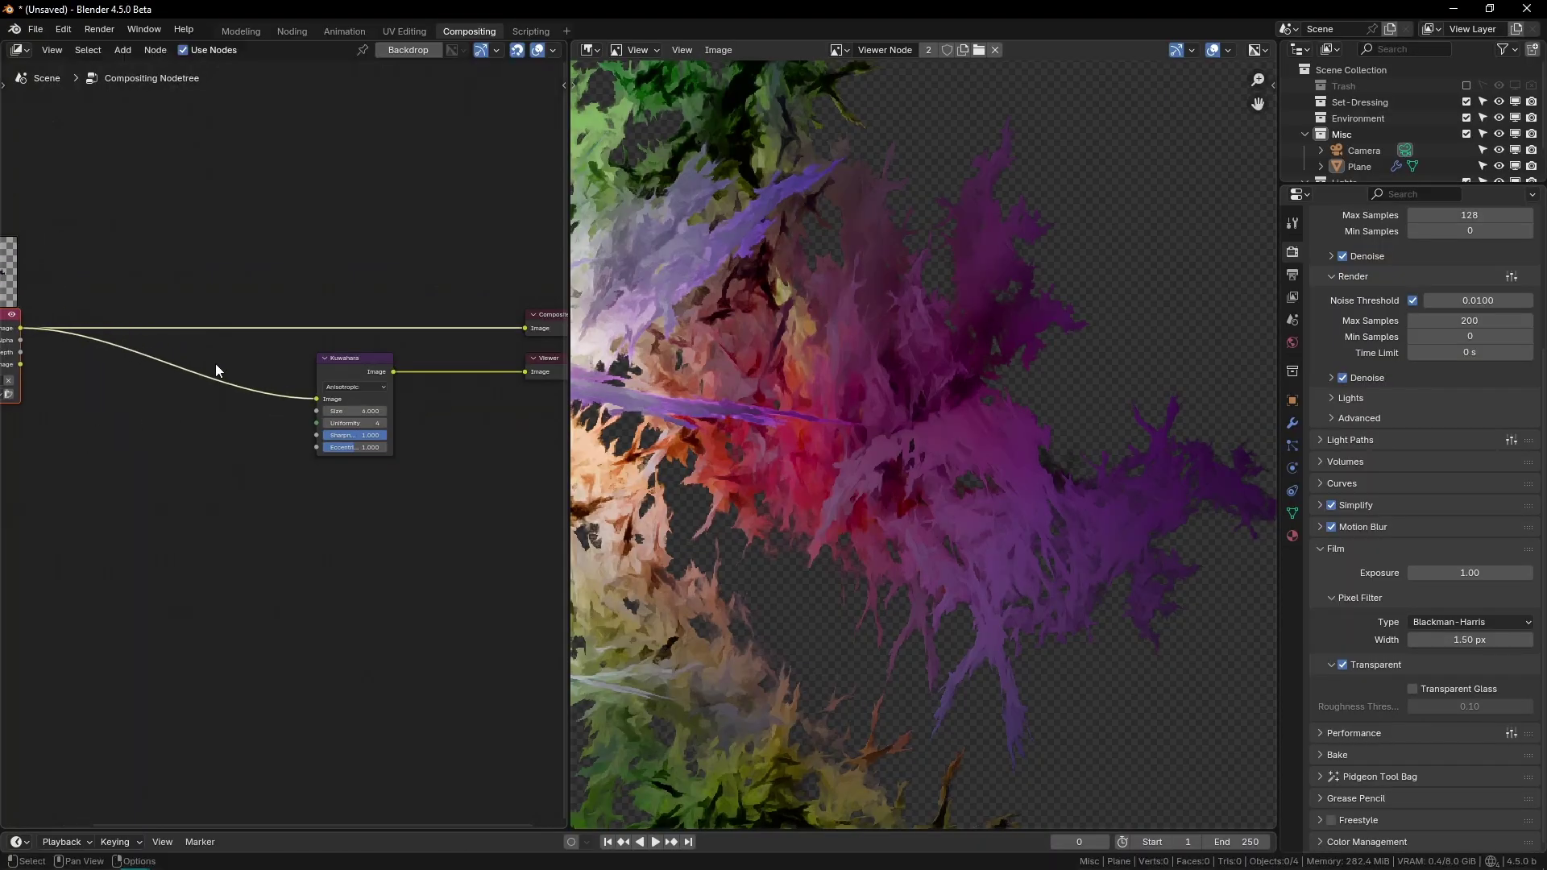
key(shift+a)
text(al)
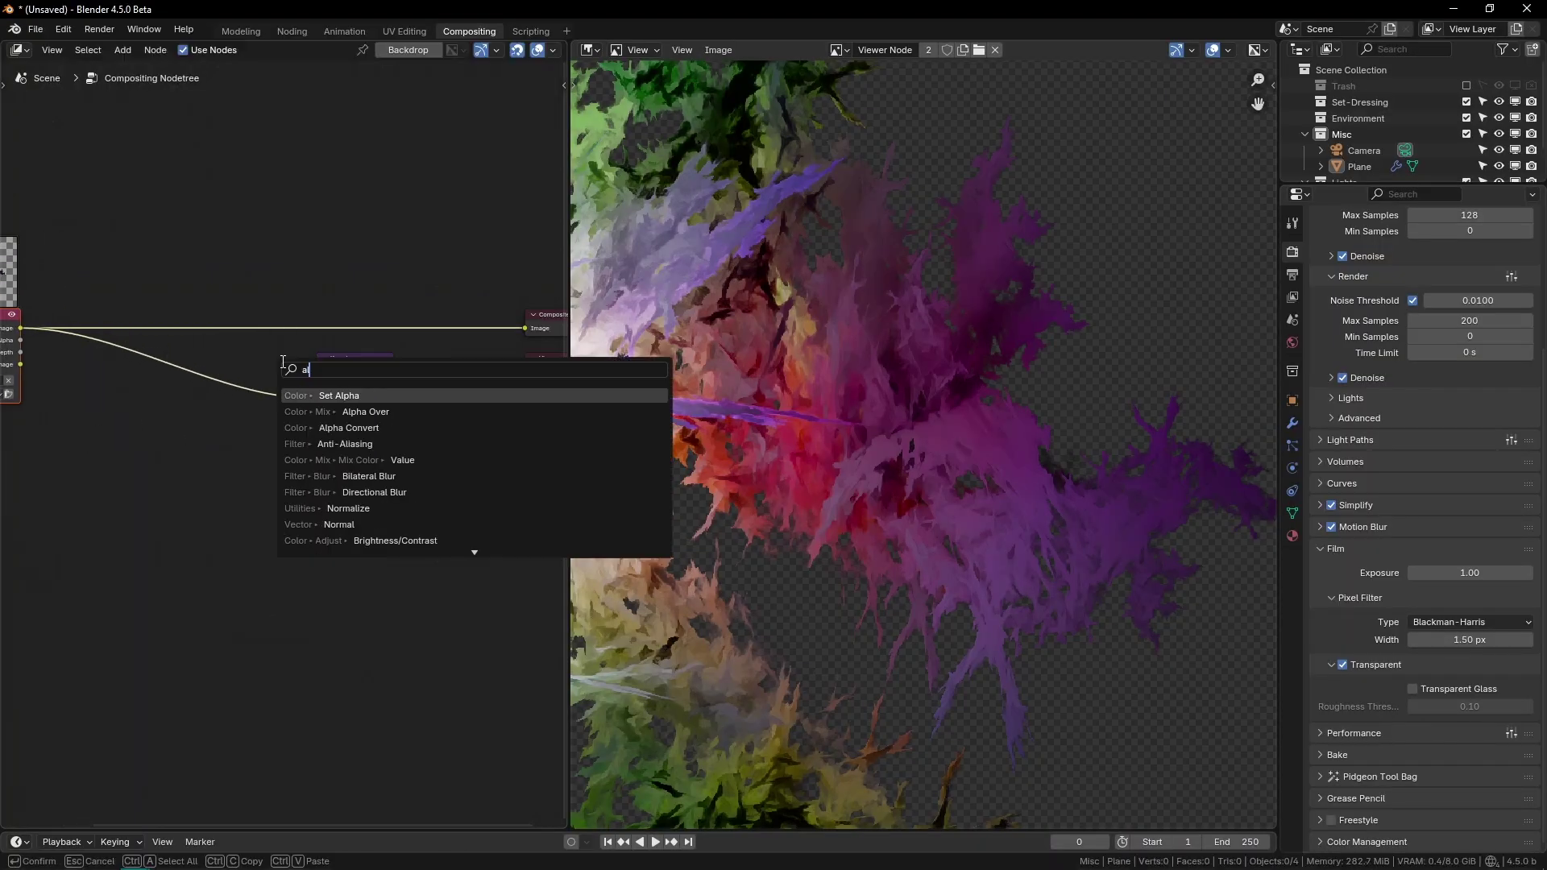
key(Down)
key(Return)
click(231, 364)
scroll(225, 395, up, 4)
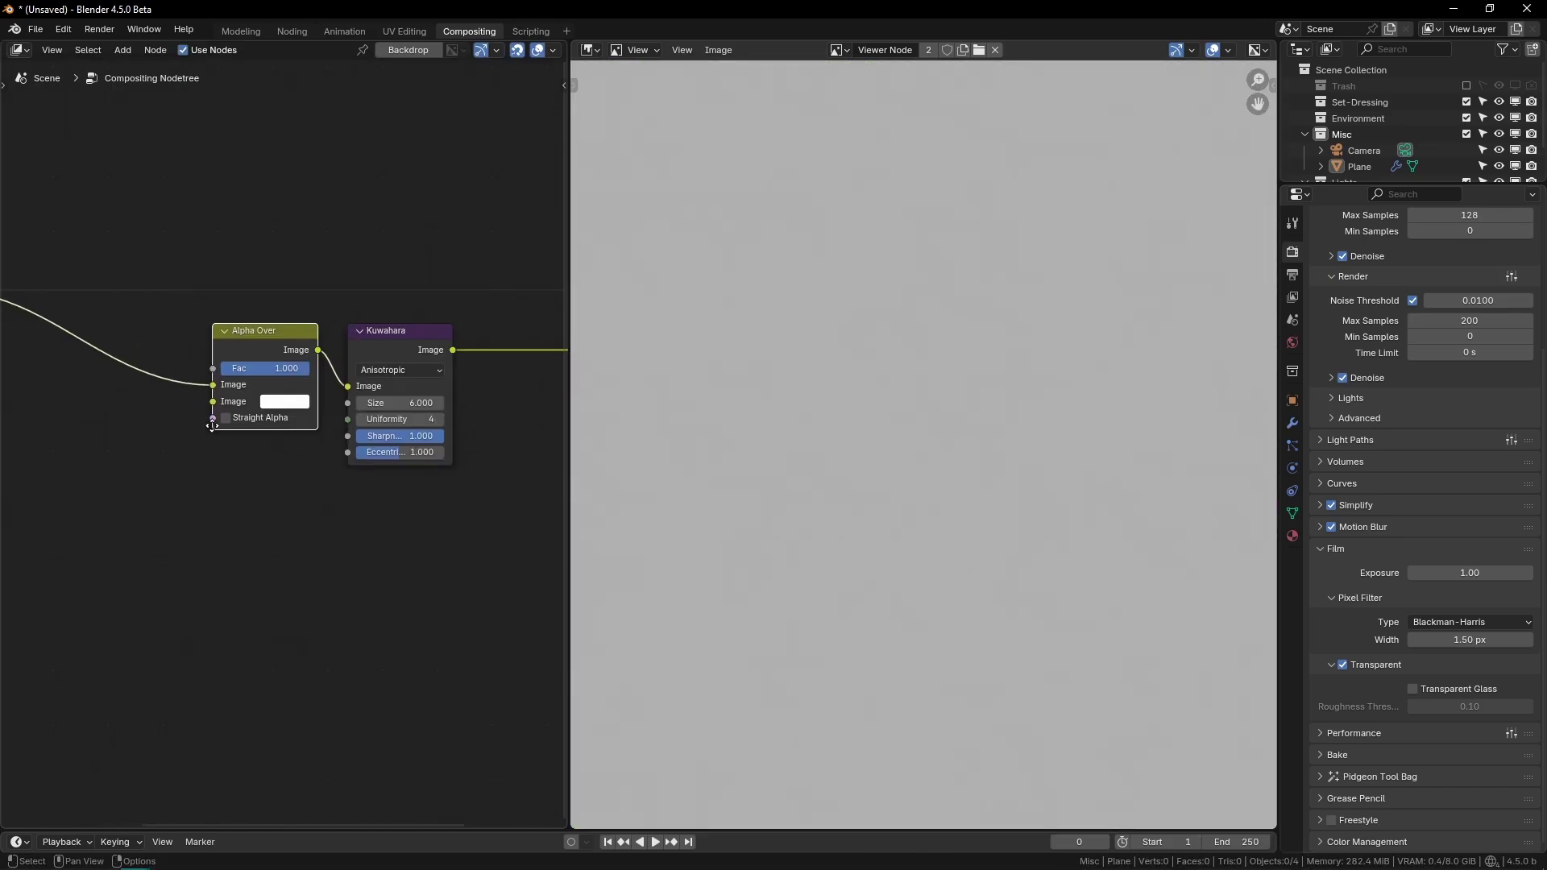
middle_drag(225, 396, 267, 398)
drag(271, 389, 272, 405)
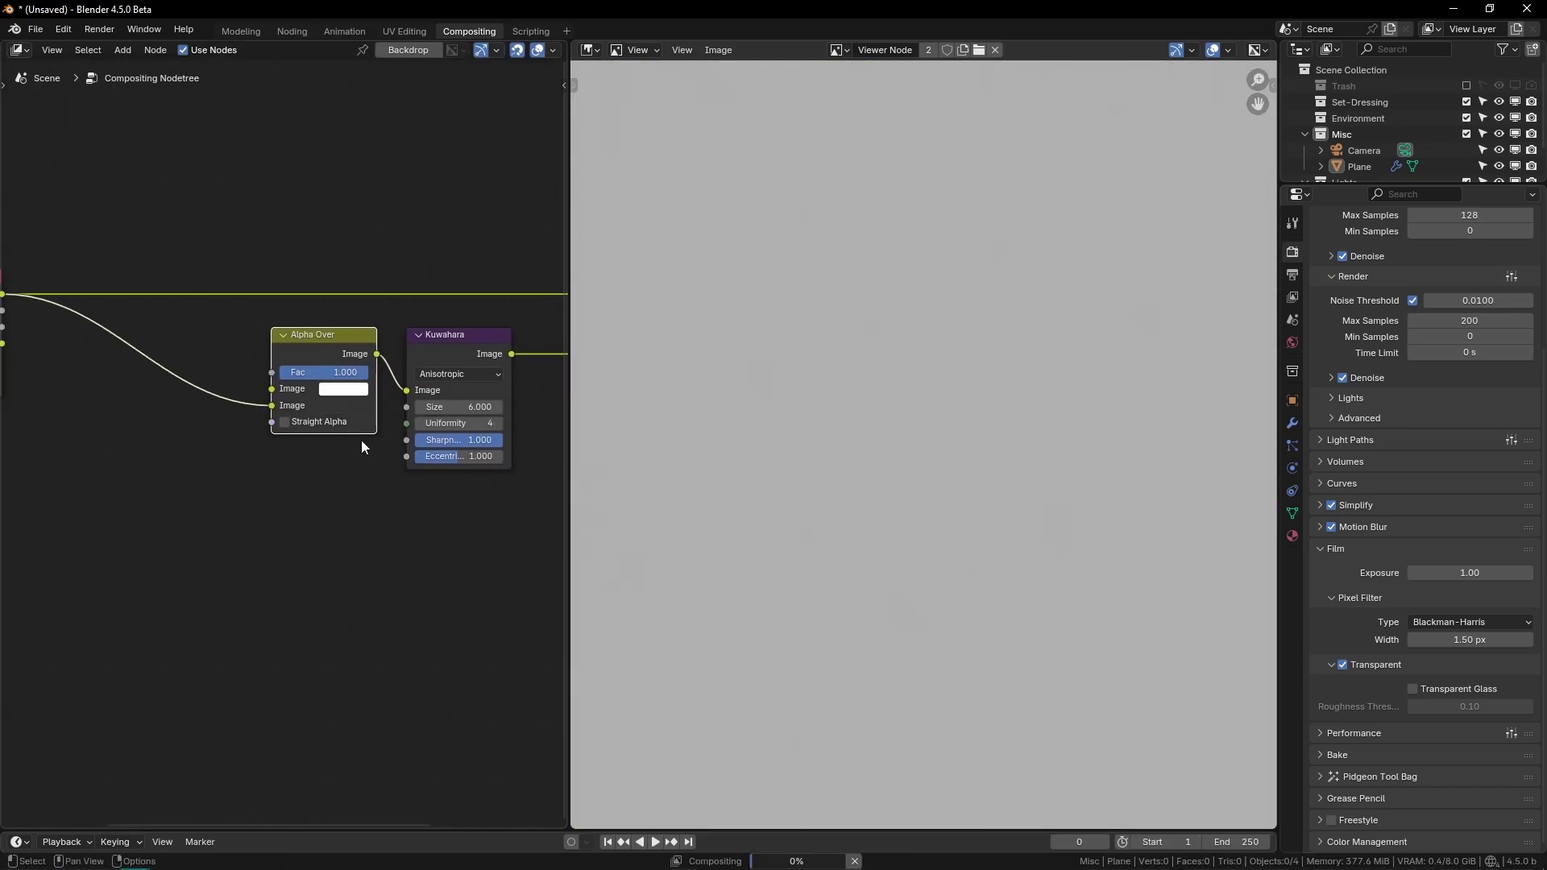
Step: Set the Alpha Over background color to a vivid purple
click(343, 390)
drag(385, 216, 428, 225)
scroll(886, 322, down, 5)
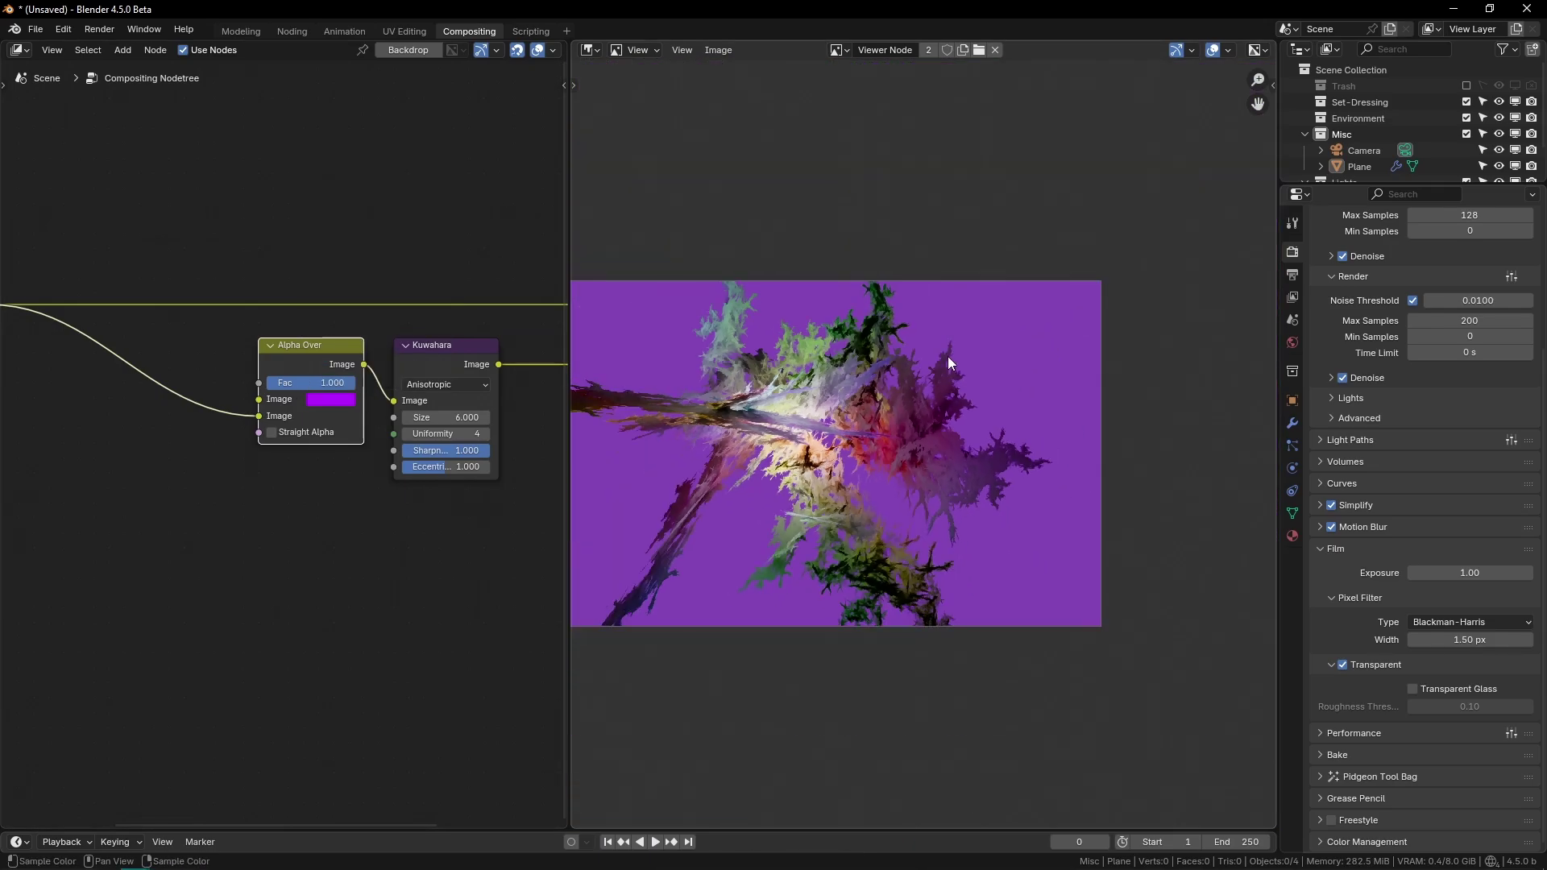
Step: Open the compositor's performance options and check the CPU and GPU device choices
key(n)
click(481, 132)
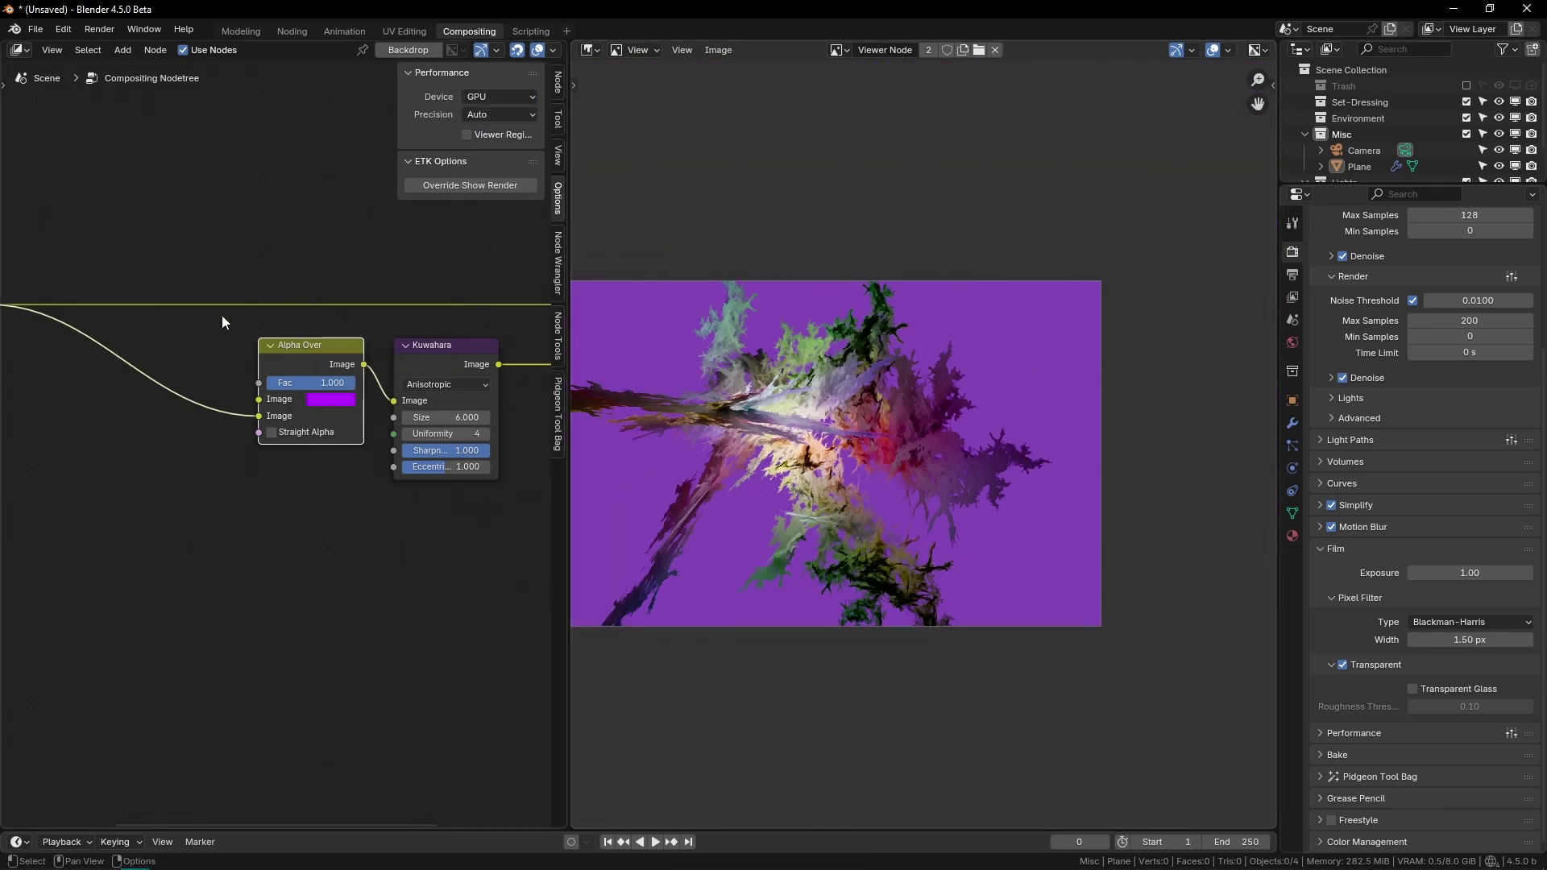
key(n)
scroll(1023, 396, up, 3)
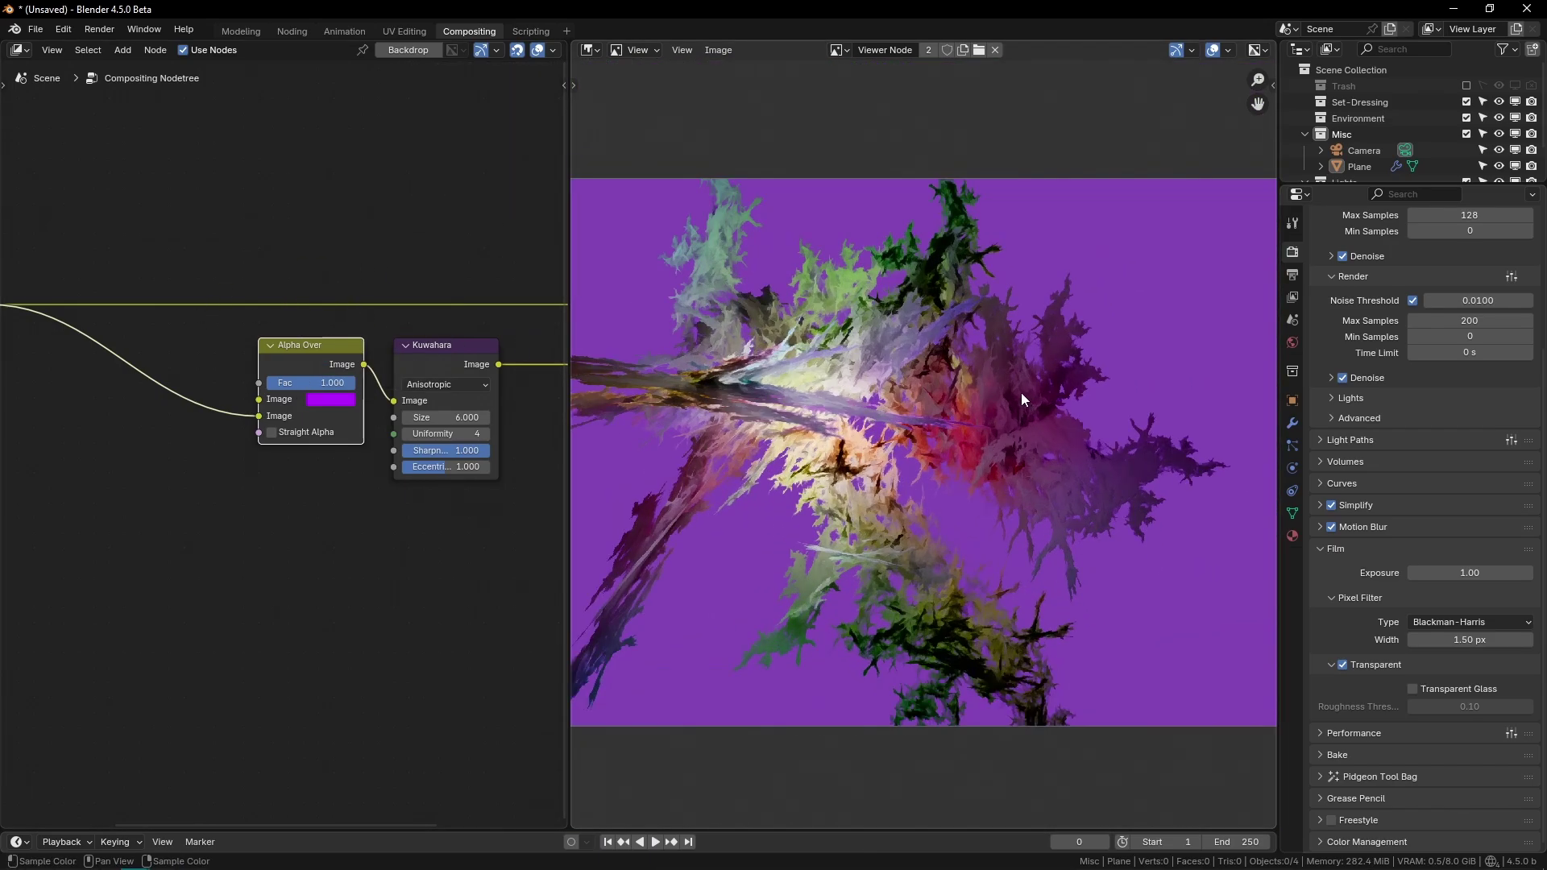
key(n)
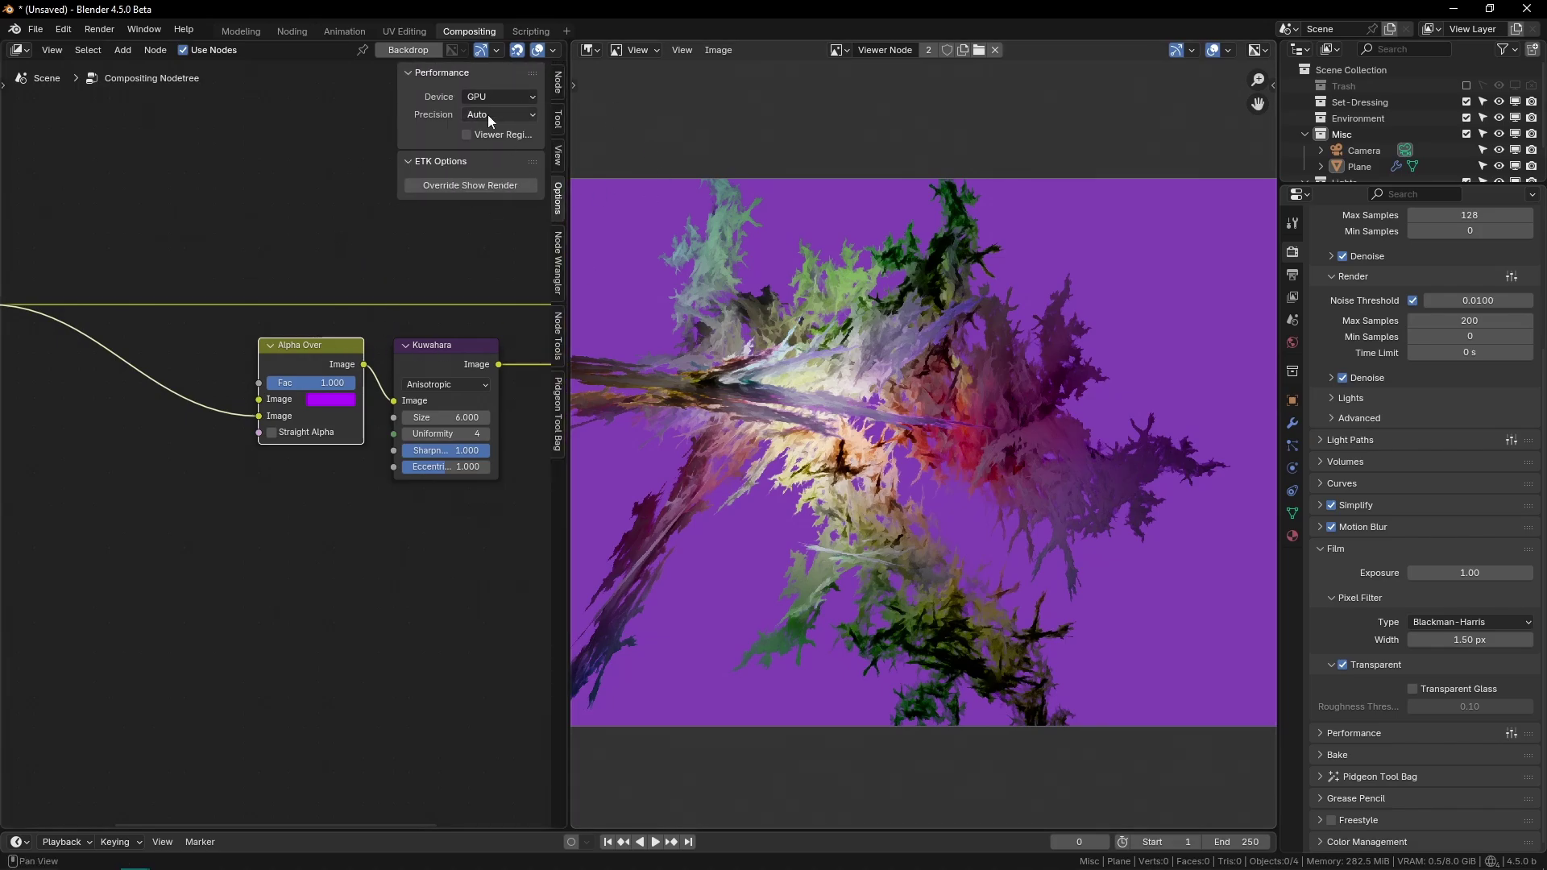
click(508, 97)
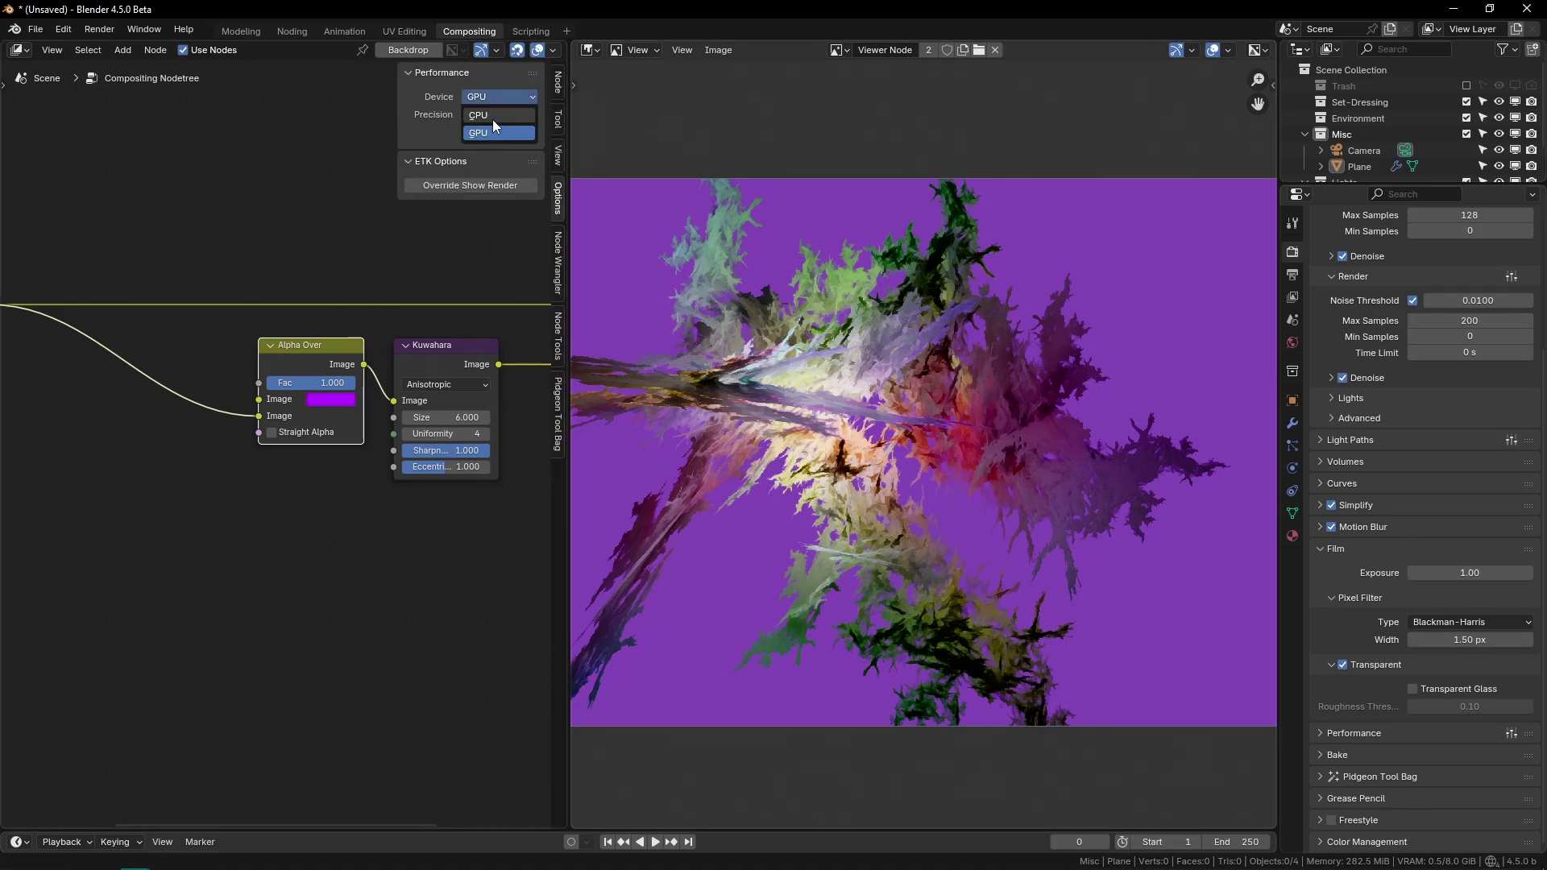
click(483, 114)
click(482, 117)
click(483, 117)
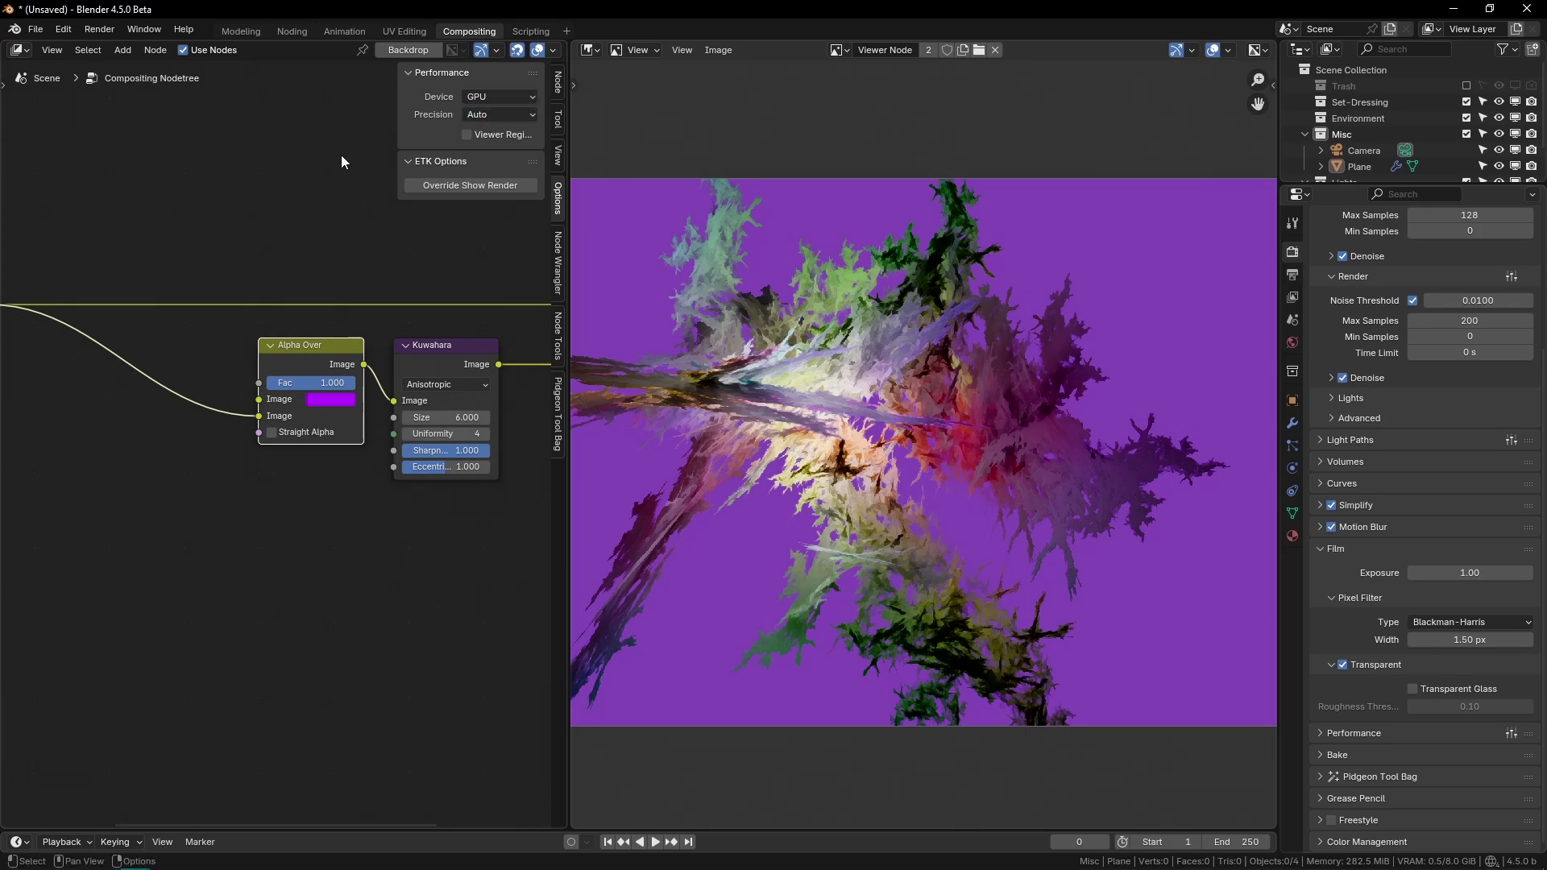
Step: Try blue shades for the Alpha Over background and settle on a muted grayish purple
middle_drag(325, 392, 299, 378)
scroll(299, 378, up, 1)
click(299, 376)
click(303, 386)
click(303, 386)
mouse_move(393, 146)
mouse_down()
mouse_move(413, 174)
mouse_move(406, 157)
mouse_move(395, 167)
mouse_up()
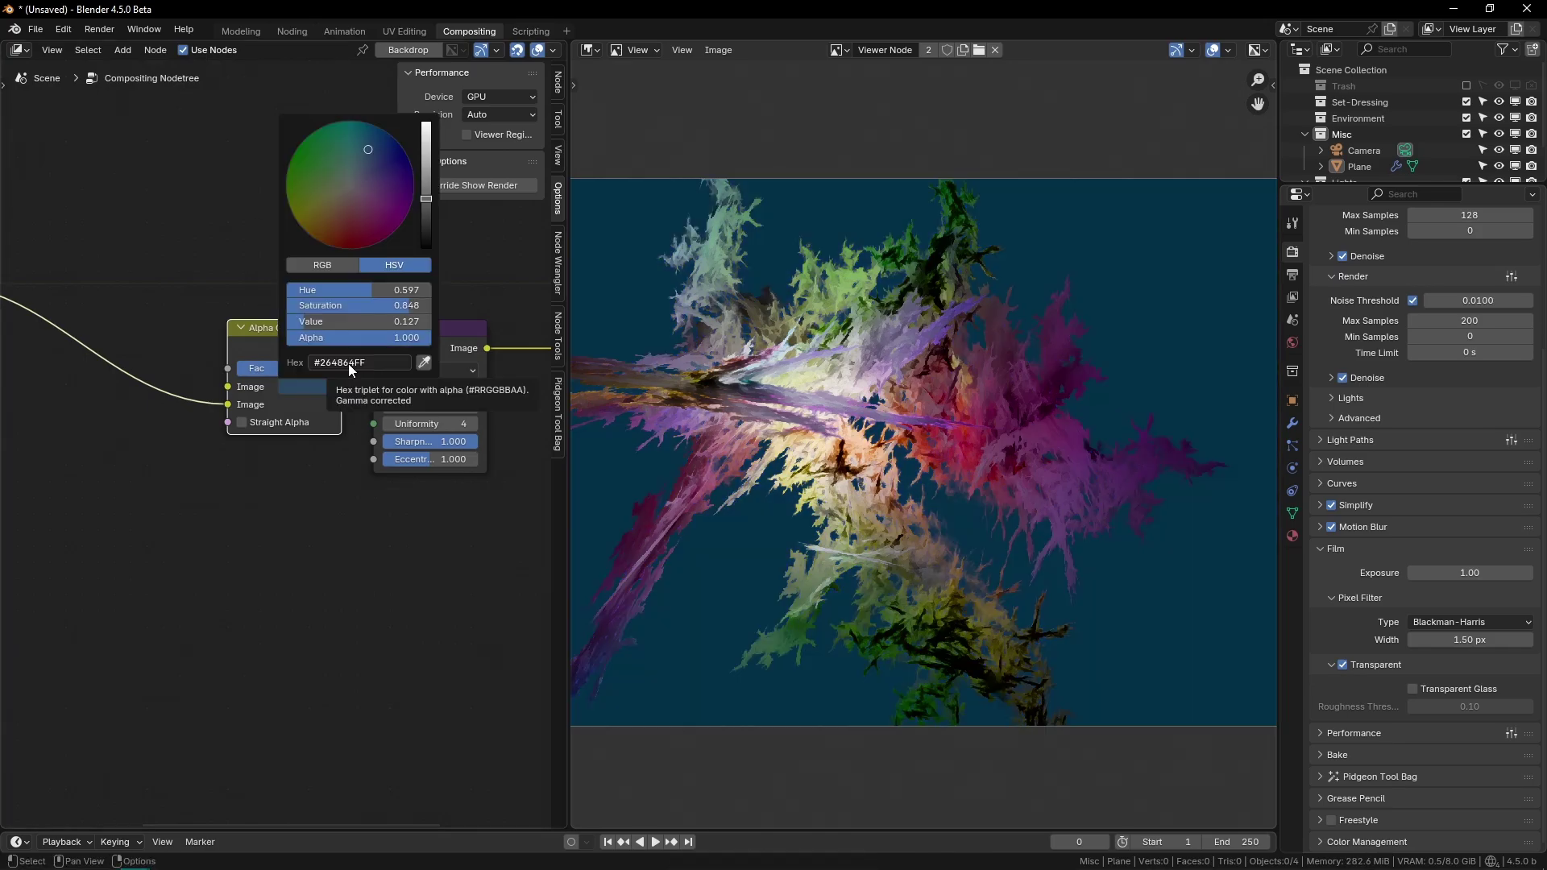
scroll(361, 307, up, 5)
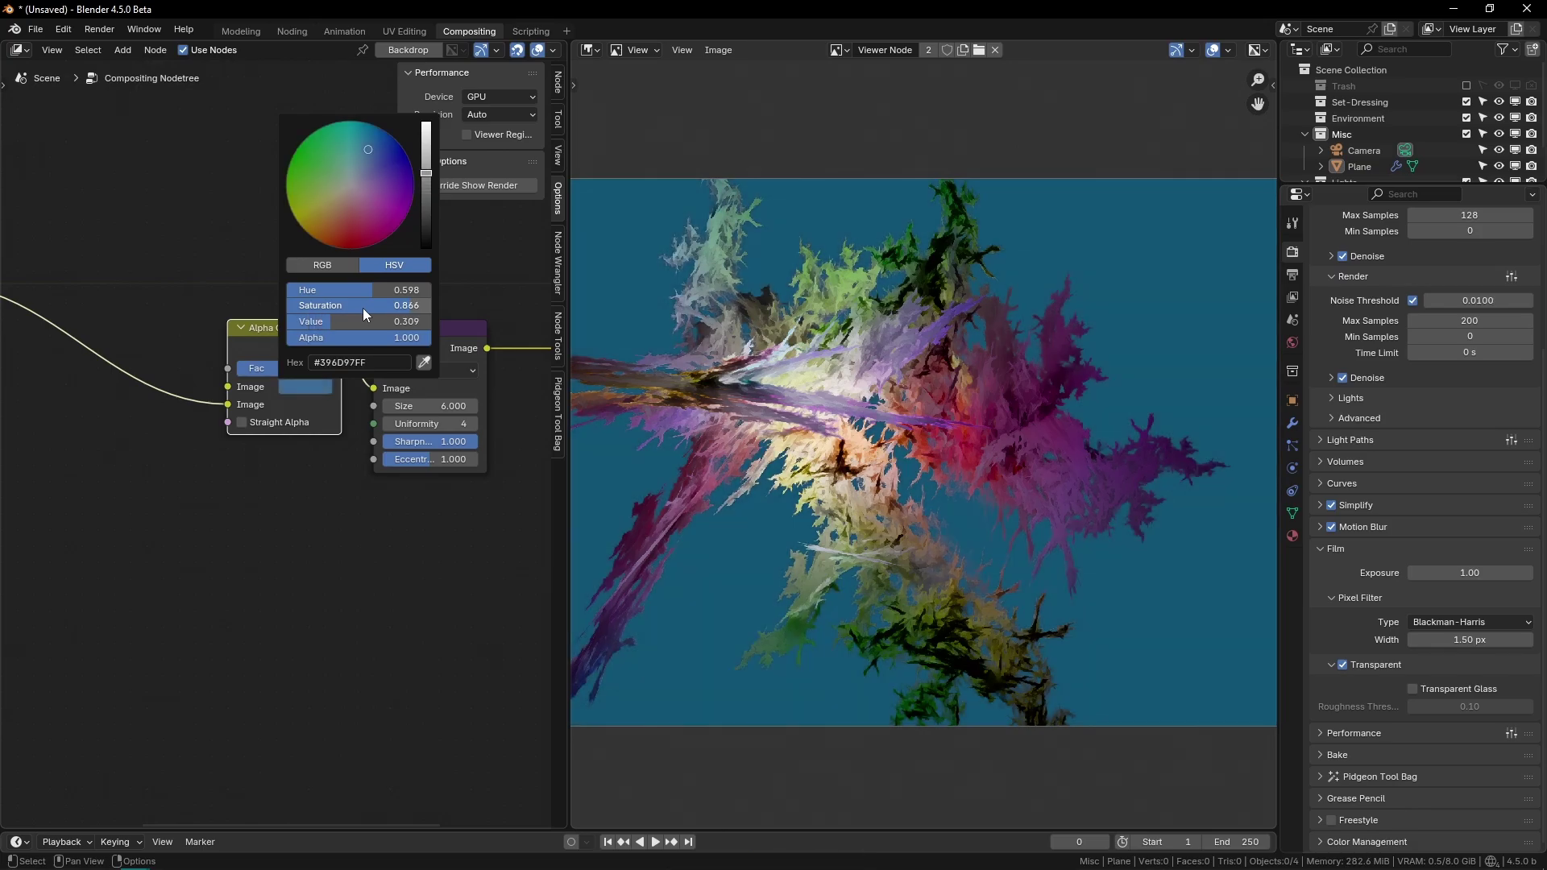
drag(368, 151, 372, 187)
scroll(1020, 348, down, 2)
middle_drag(1020, 348, 1132, 333)
scroll(1132, 335, up, 1)
Step: Set the Kuwahara filter's eccentricity to 2.000 and check the strokes across the fractal
middle_drag(409, 455, 161, 412)
scroll(161, 413, up, 1)
drag(160, 416, 256, 421)
middle_drag(1218, 438, 1137, 435)
scroll(967, 499, up, 6)
scroll(1128, 431, down, 2)
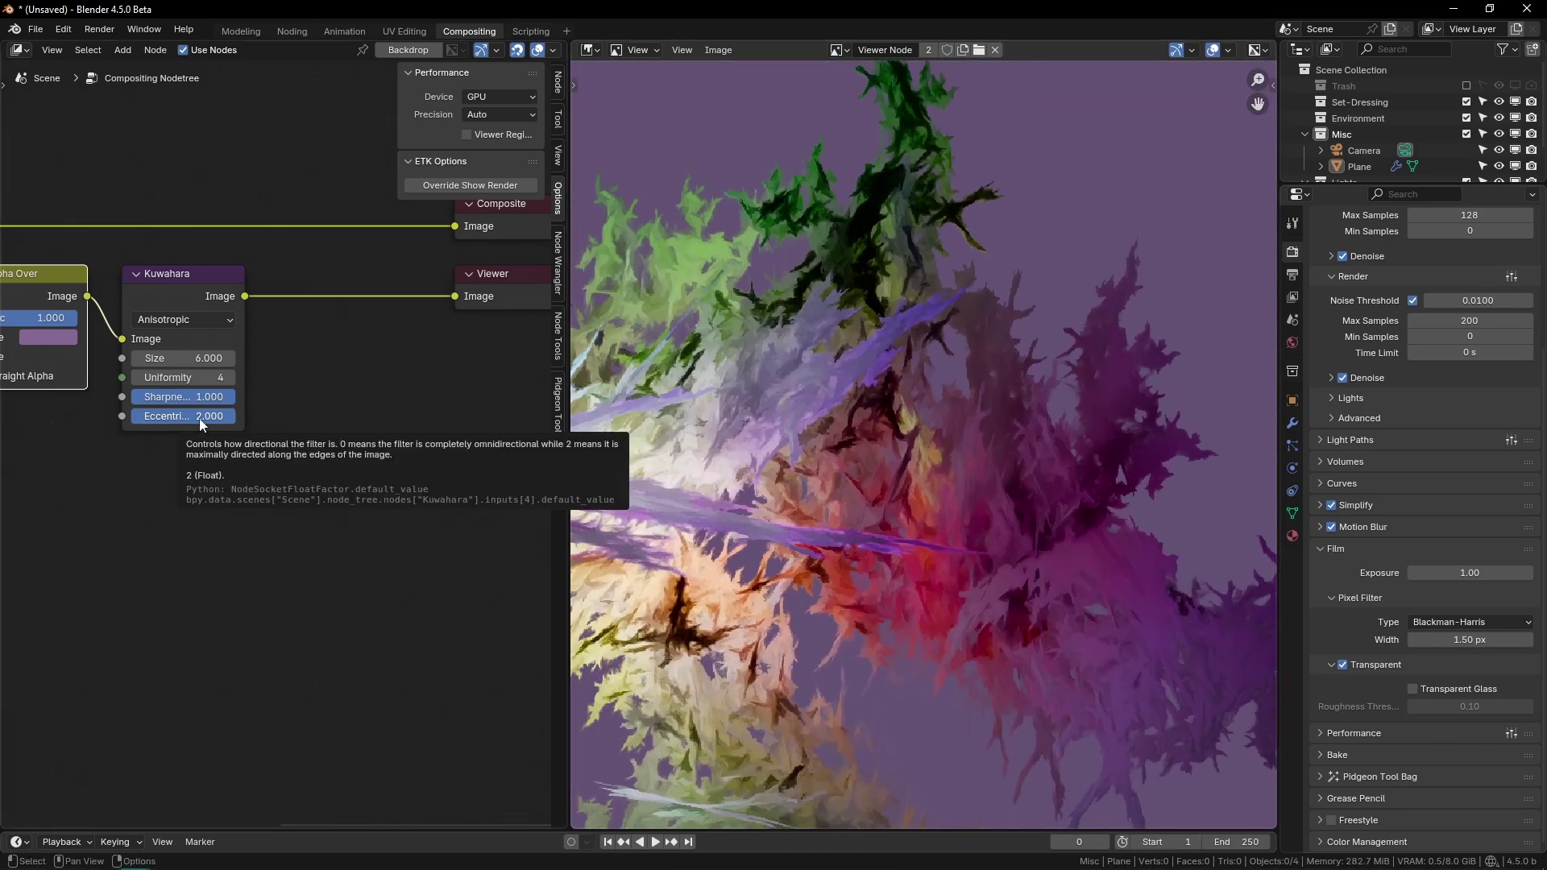
scroll(874, 307, down, 2)
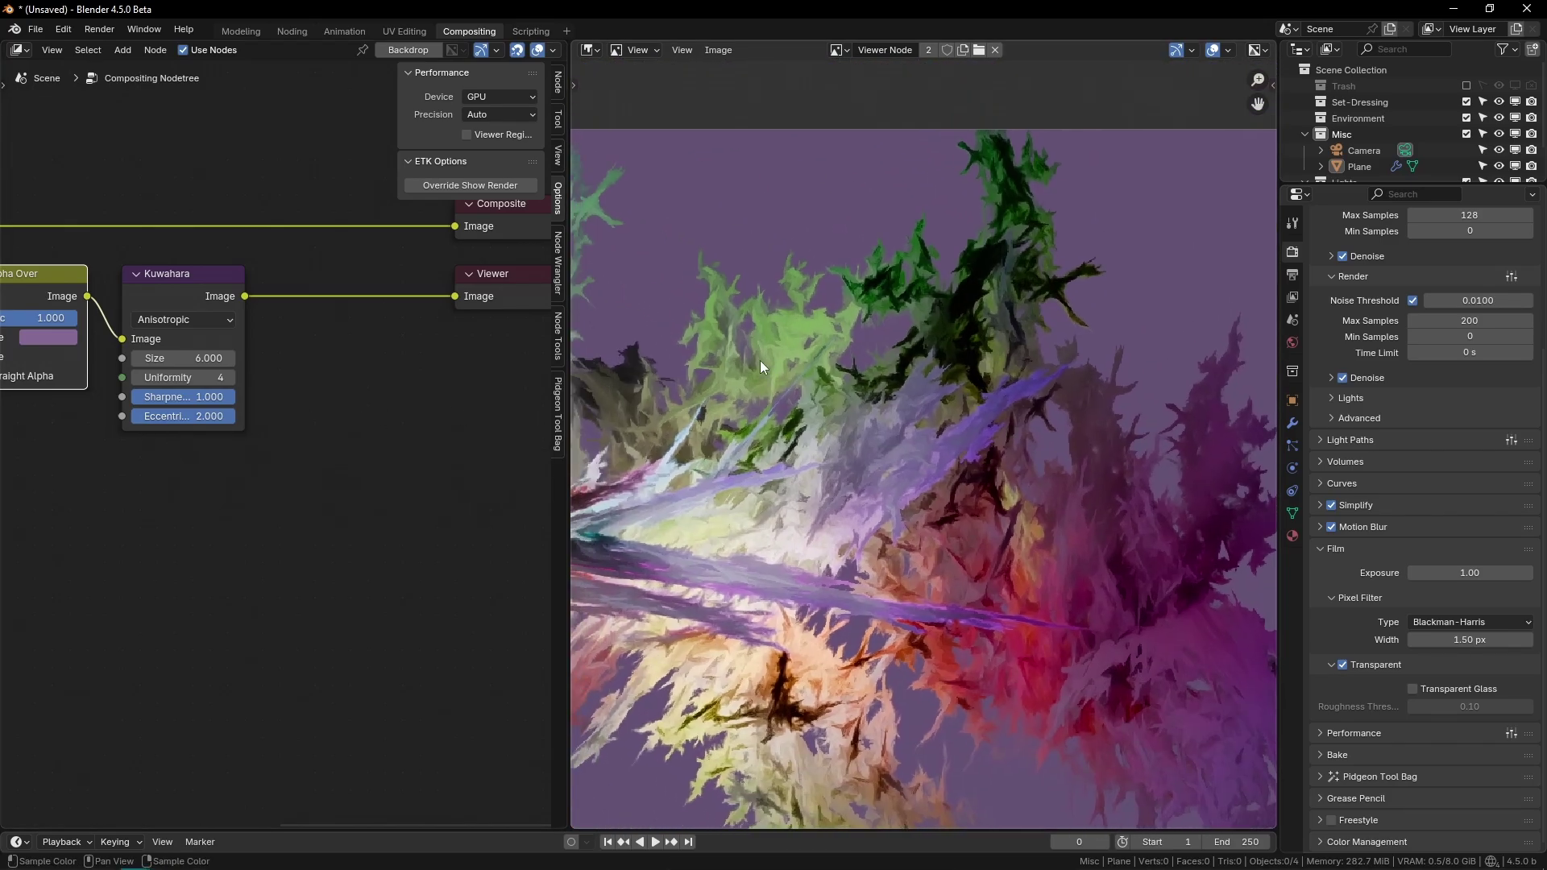
middle_drag(609, 226, 806, 400)
middle_drag(998, 622, 945, 461)
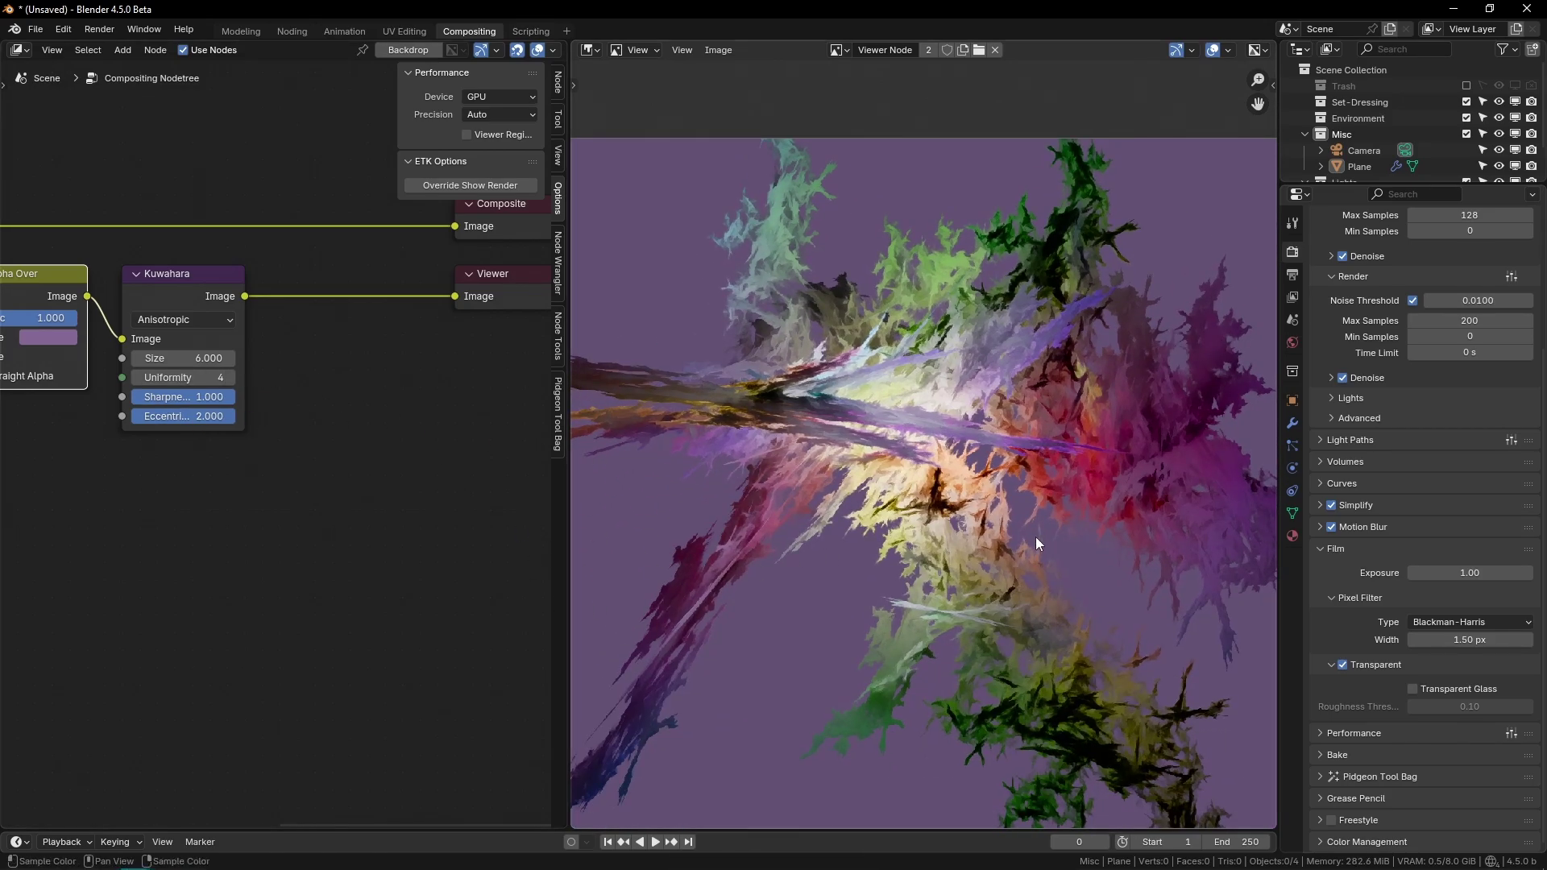
Step: Try a Kuwahara sharpness of 0.000 and examine the strokes in different areas of the image
mouse_move(158, 279)
mouse_down()
mouse_move(188, 232)
mouse_move(231, 294)
mouse_move(154, 280)
mouse_up()
key(h)
key(h)
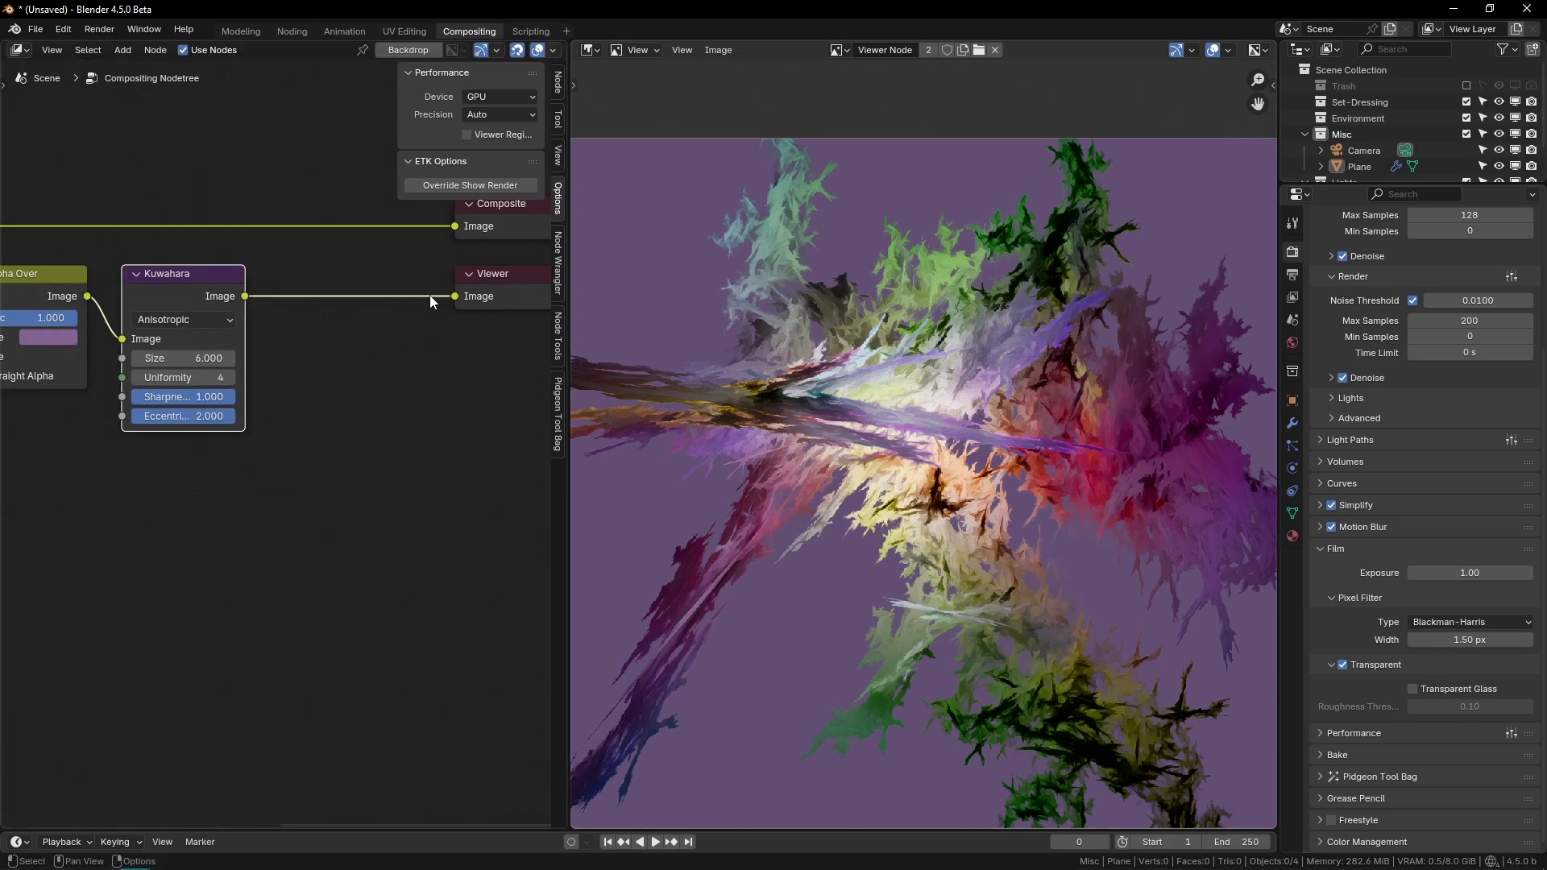
drag(209, 401, 113, 401)
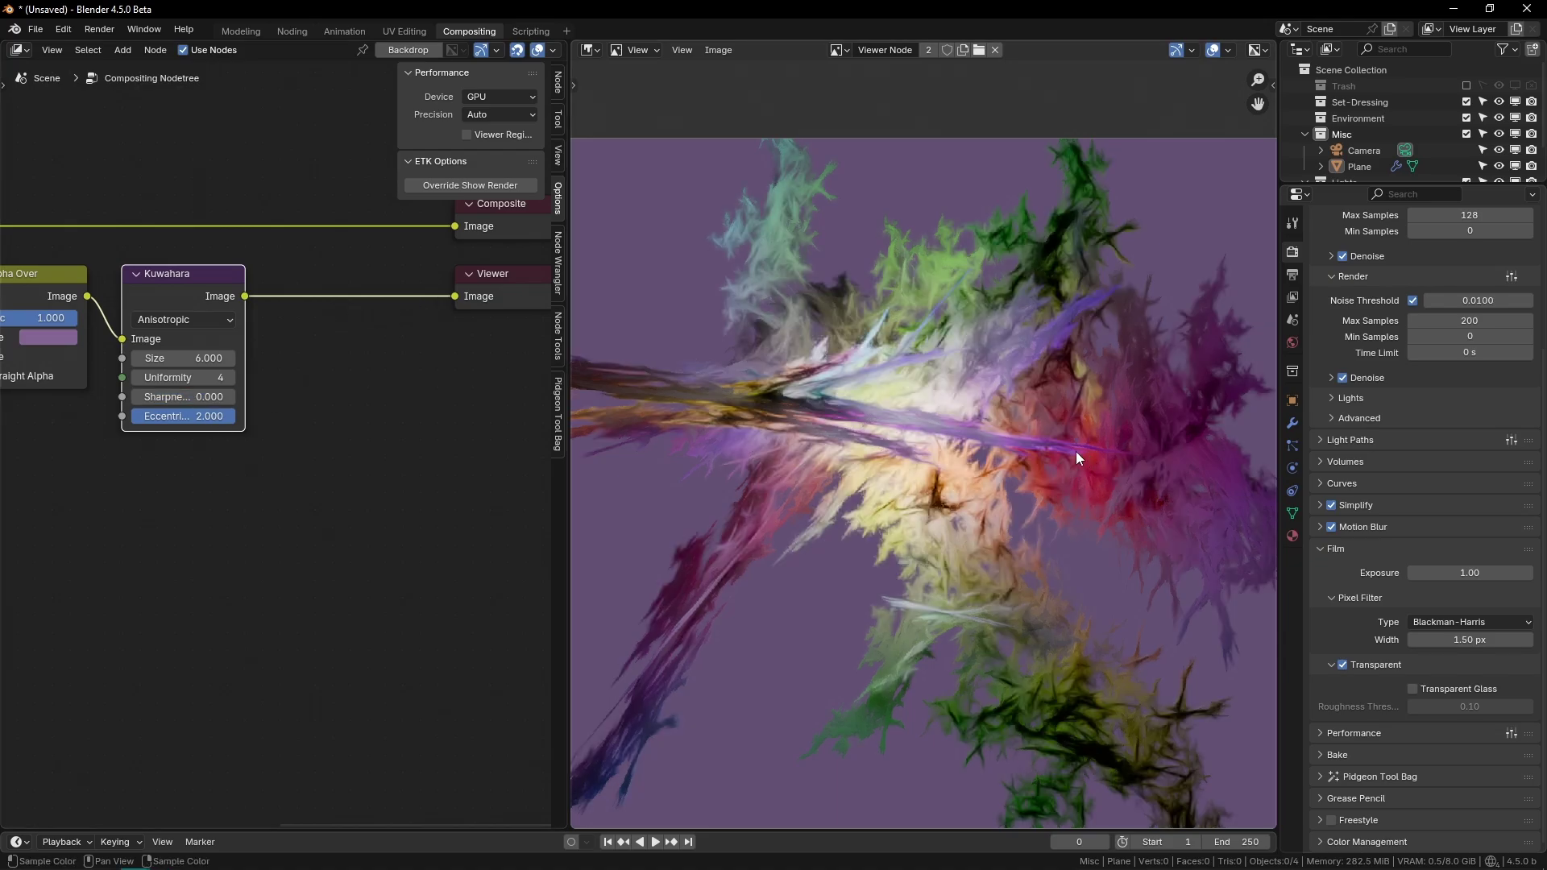
middle_drag(1216, 467, 826, 540)
scroll(746, 443, up, 3)
scroll(729, 447, down, 3)
middle_drag(709, 450, 1079, 436)
scroll(919, 443, up, 3)
scroll(741, 403, down, 2)
middle_drag(717, 400, 867, 388)
scroll(862, 370, down, 2)
Step: Raise the Kuwahara sharpness to 1.000 and compare the green branches up close
drag(184, 396, 242, 397)
scroll(930, 583, up, 4)
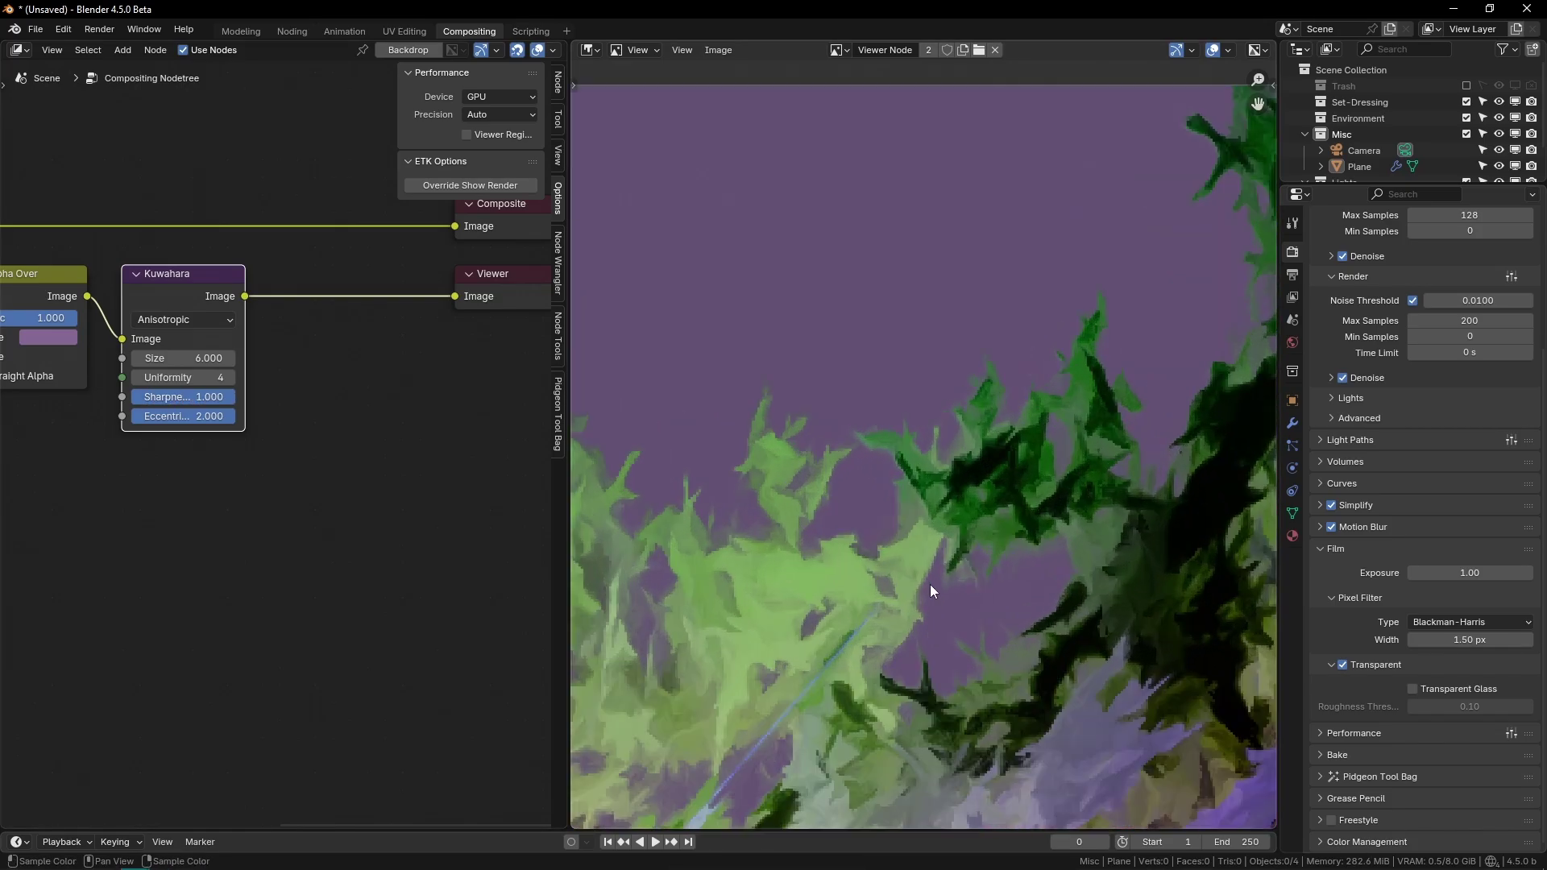
scroll(908, 528, down, 3)
scroll(939, 620, up, 3)
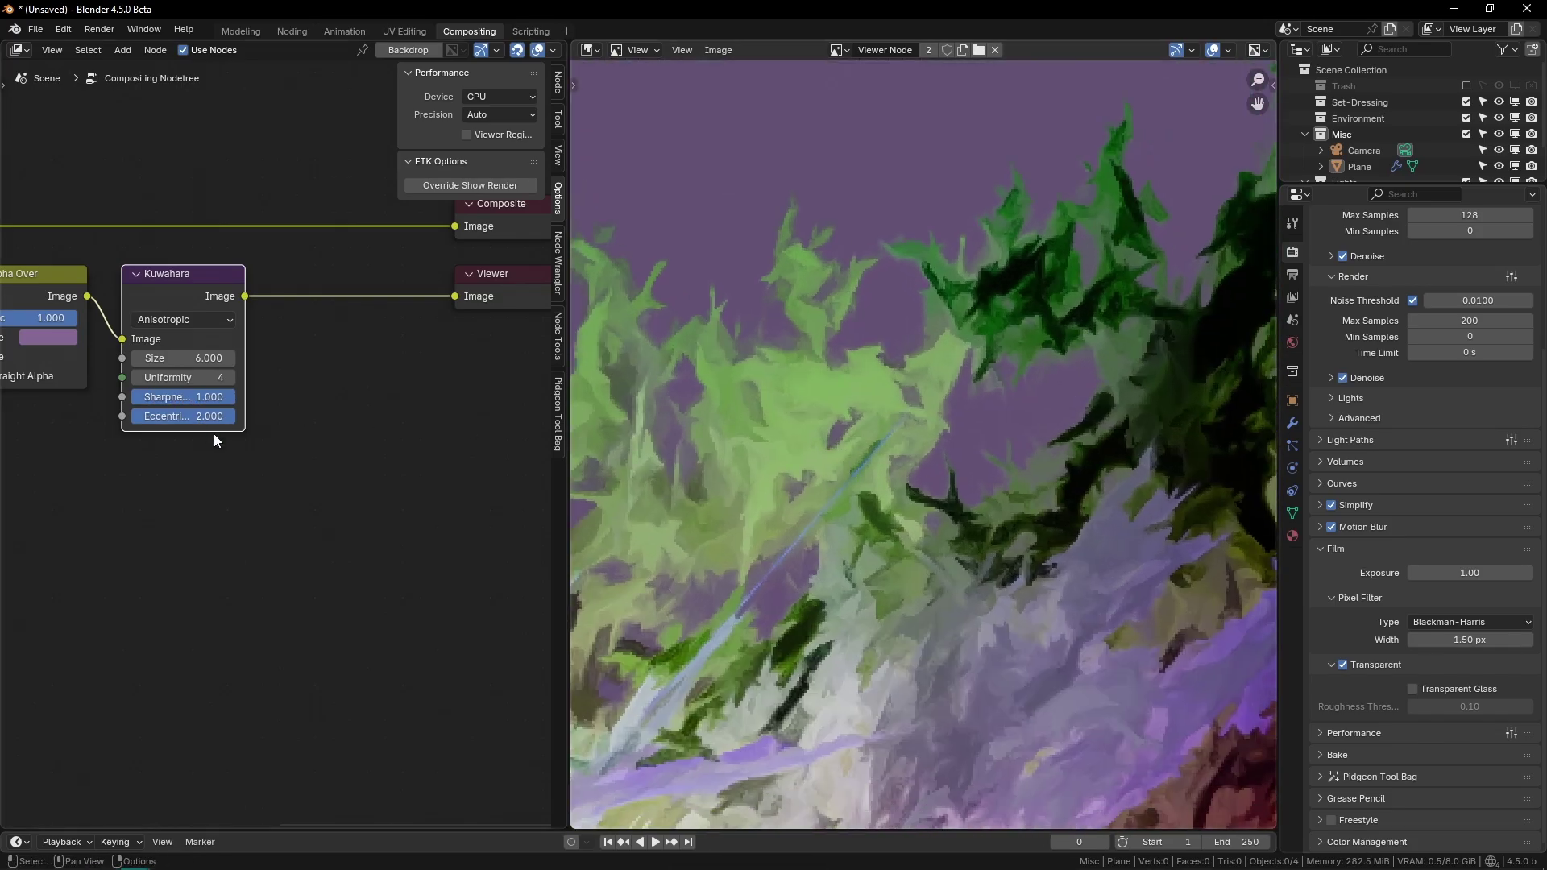
Step: Set the Kuwahara sharpness to 0.367 and fit the whole image in the image editor
mouse_move(220, 395)
mouse_down()
mouse_move(129, 396)
mouse_move(197, 397)
mouse_up()
key(Home)
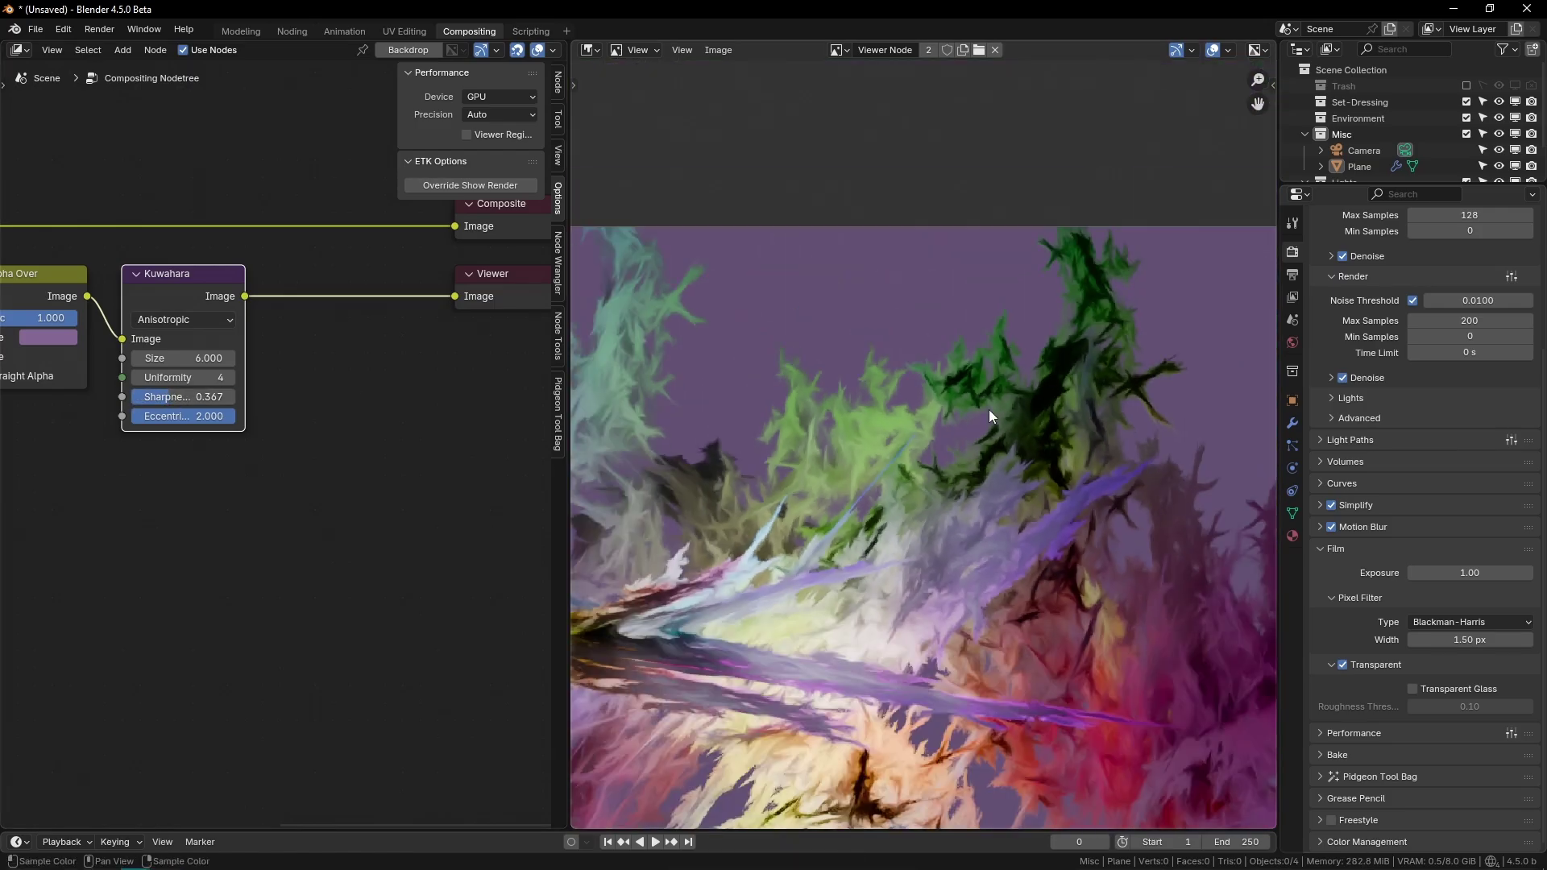
key(Home)
Step: Insert a Lens Distortion node between the Kuwahara filter and the Viewer node
scroll(347, 443, up, 3)
key(shift+a)
text(lens)
key(Return)
click(334, 400)
Step: Set the Lens Distortion node's dispersion to 0.008
scroll(232, 500, up, 3)
click(232, 495)
text(.0)
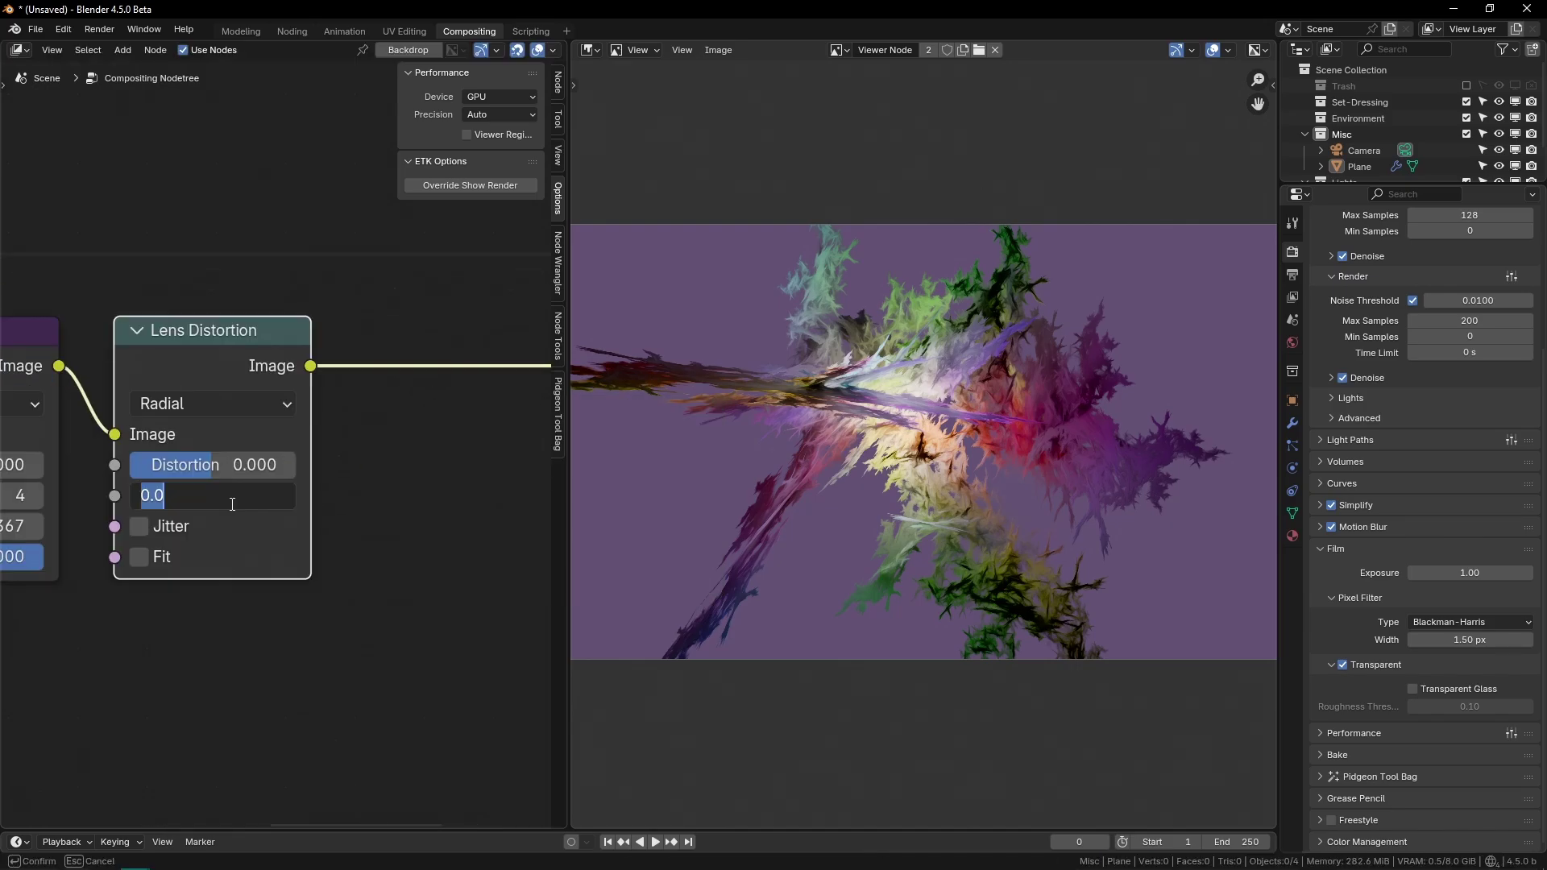
text(08)
key(Return)
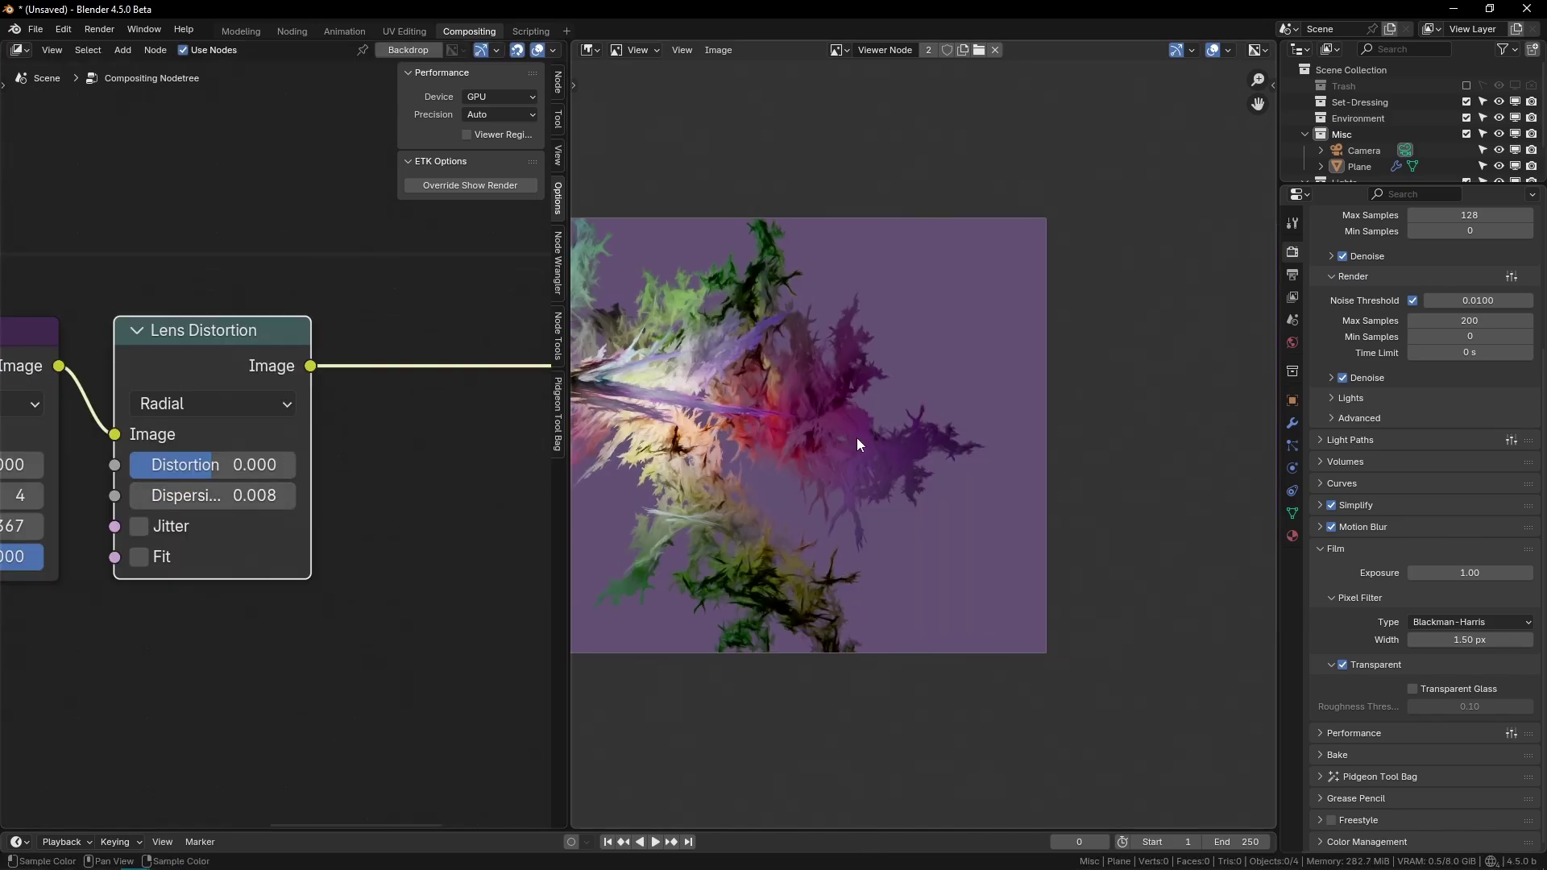
Step: Try a Lens Distortion dispersion of 0.179 and return it to 0.008
drag(133, 495, 158, 496)
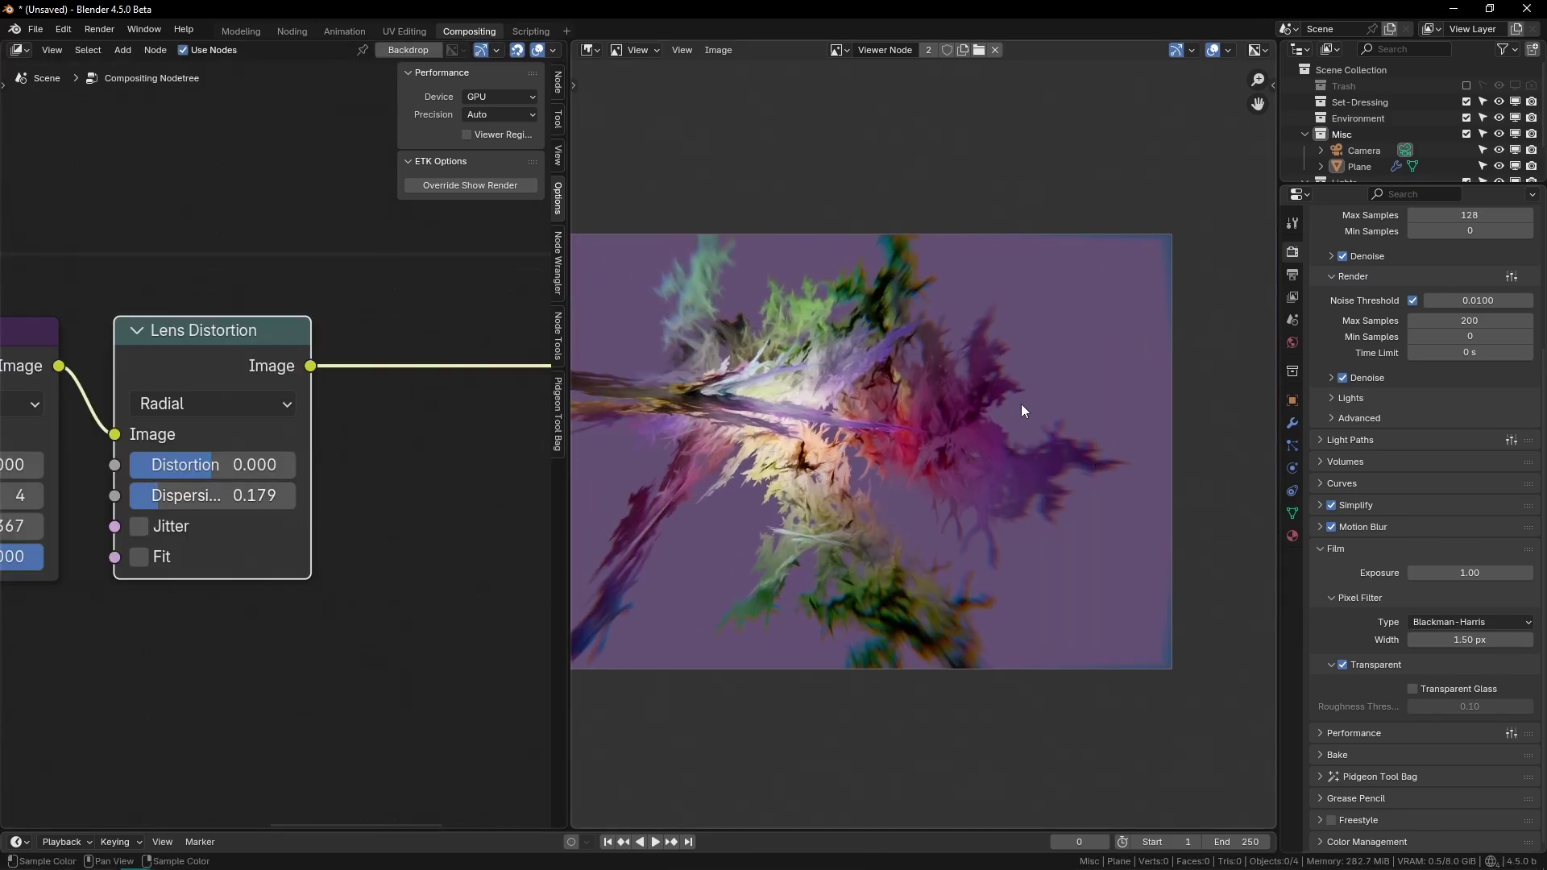
click(256, 496)
text(.008)
key(Return)
Step: Compare the branch edges with the Lens Distortion node muted and unmuted, and enable its Fit option
scroll(1051, 491, up, 5)
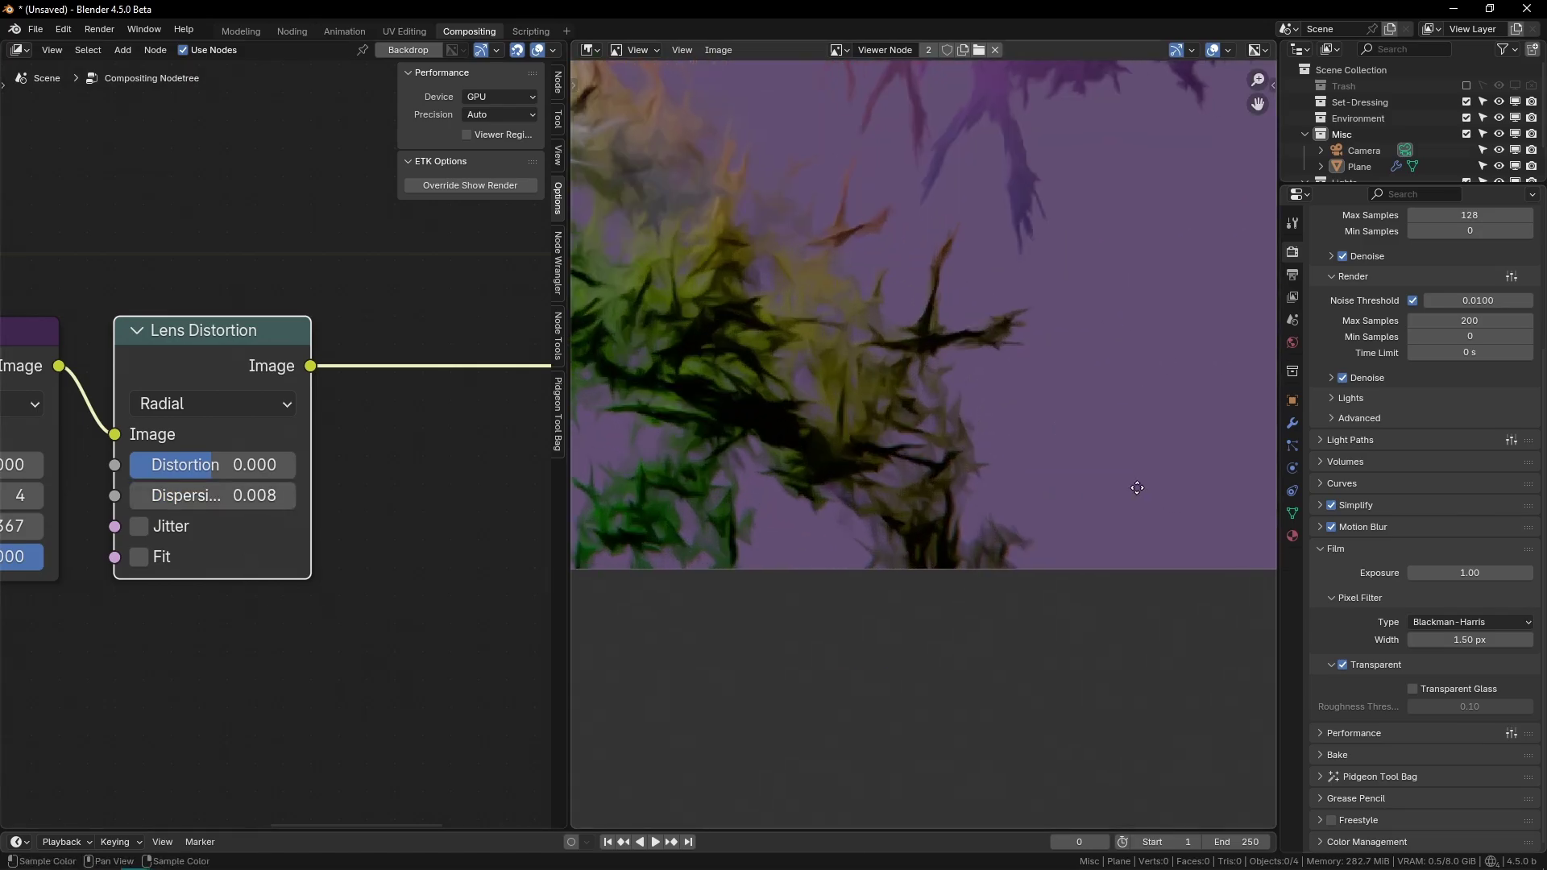
key(m)
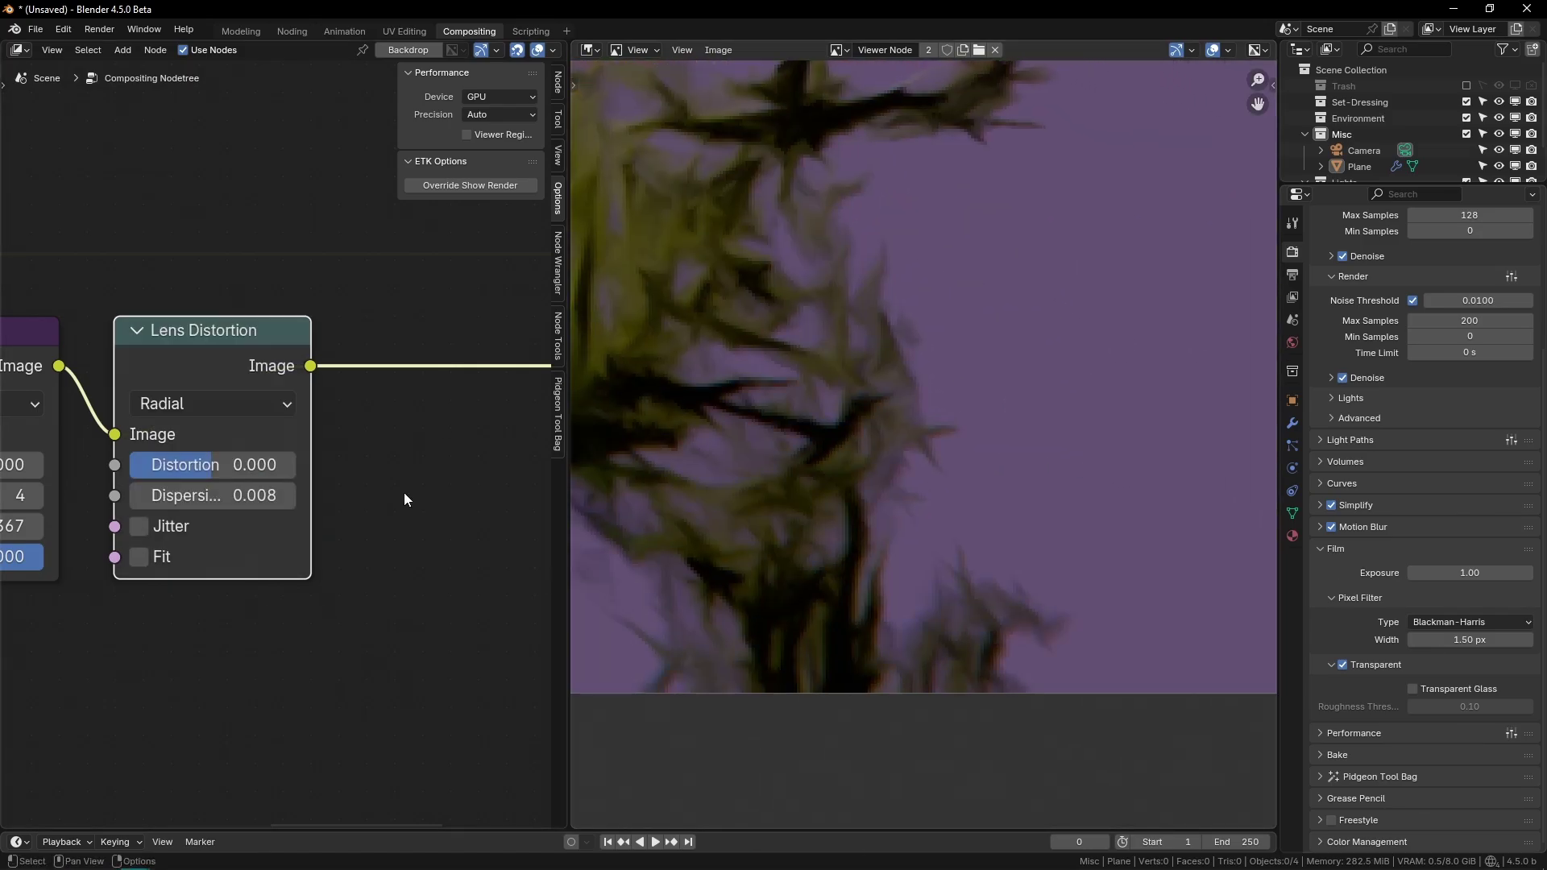
key(m)
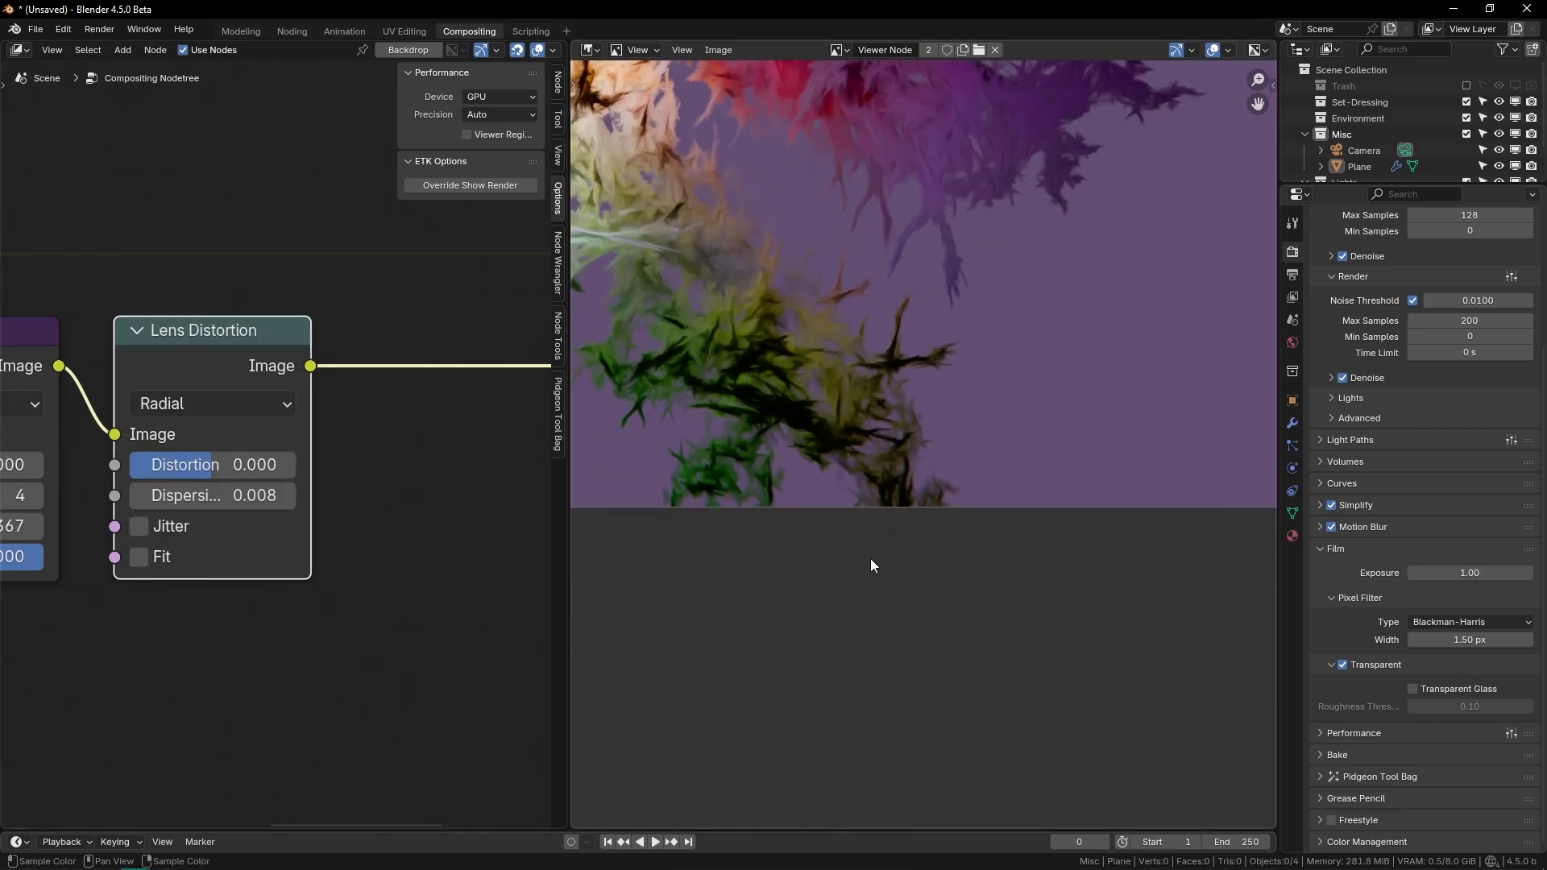
click(138, 557)
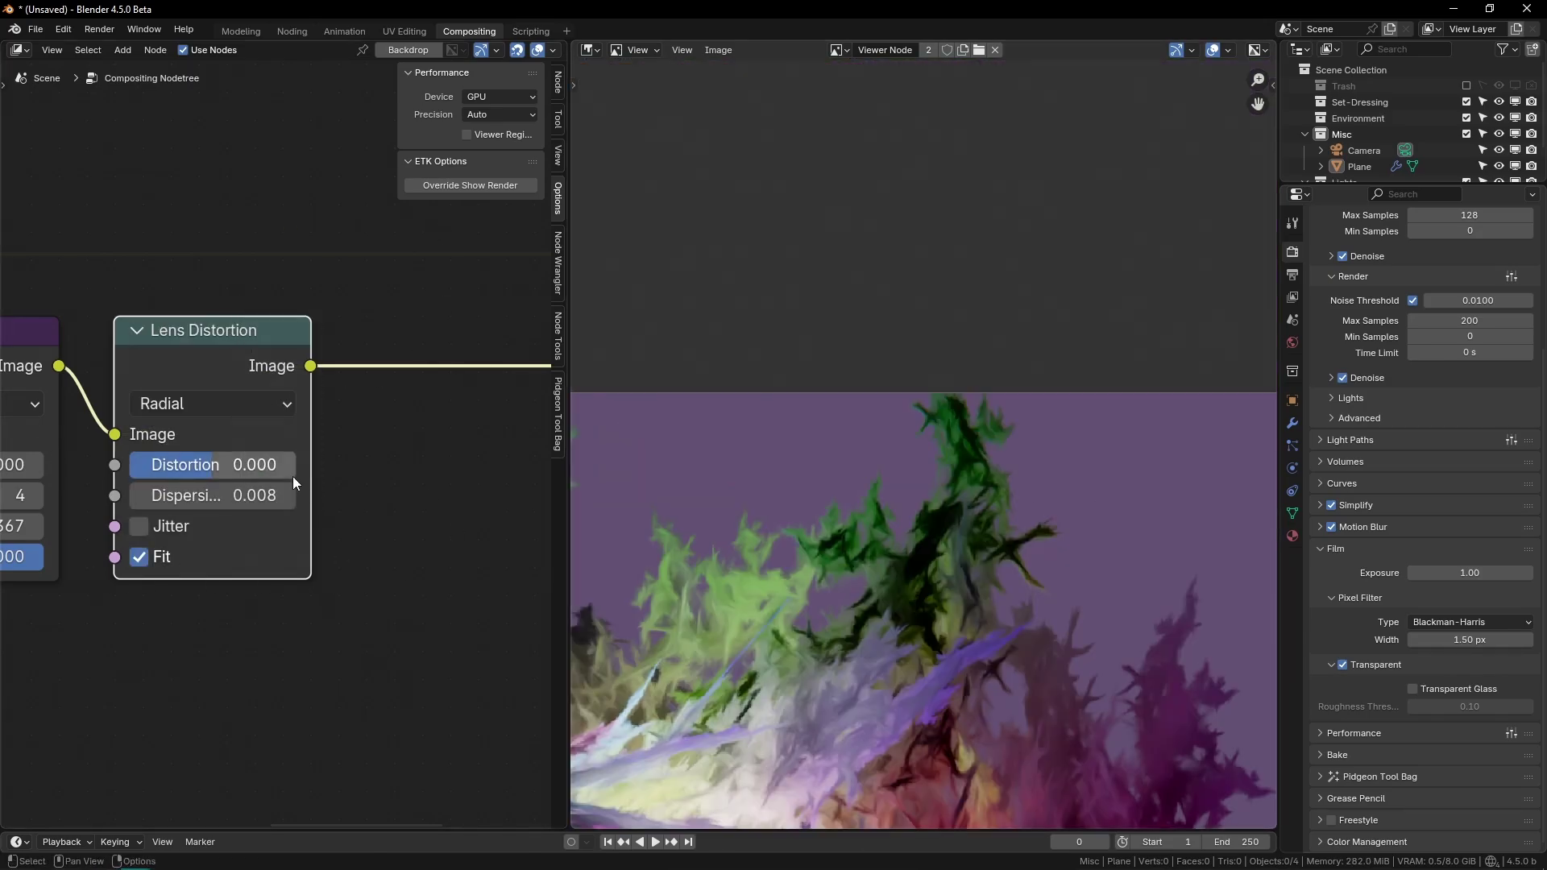
Step: Try the Horizontal distortion type with a dispersion of 1.000, and lower the dispersion to 0.475
click(205, 403)
click(201, 503)
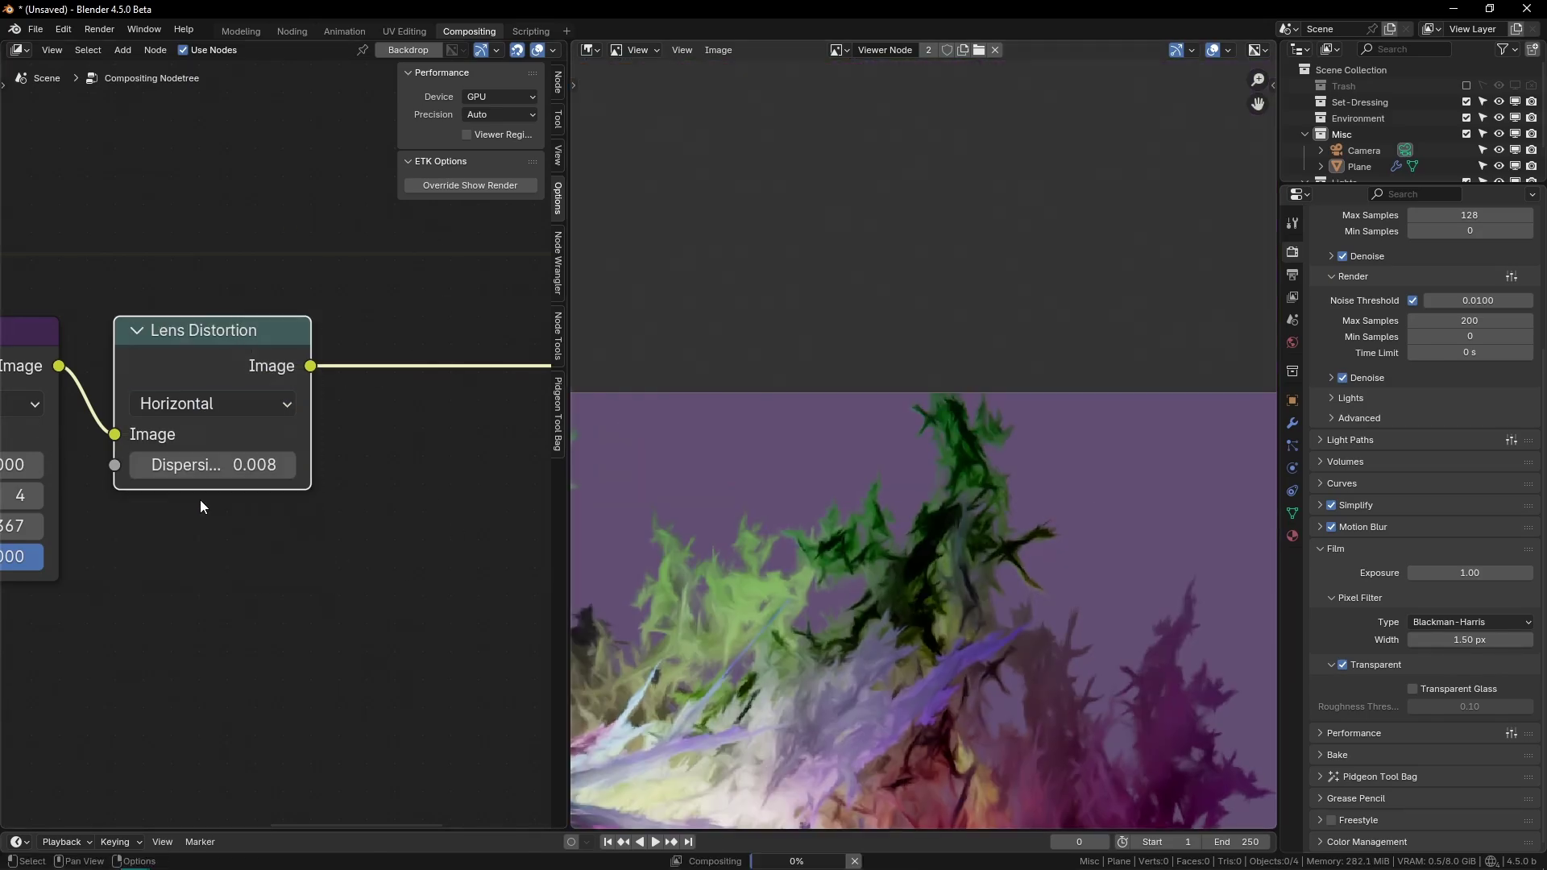
drag(199, 465, 273, 465)
scroll(961, 527, down, 6)
middle_drag(961, 526, 854, 575)
scroll(979, 460, up, 6)
drag(205, 465, 296, 465)
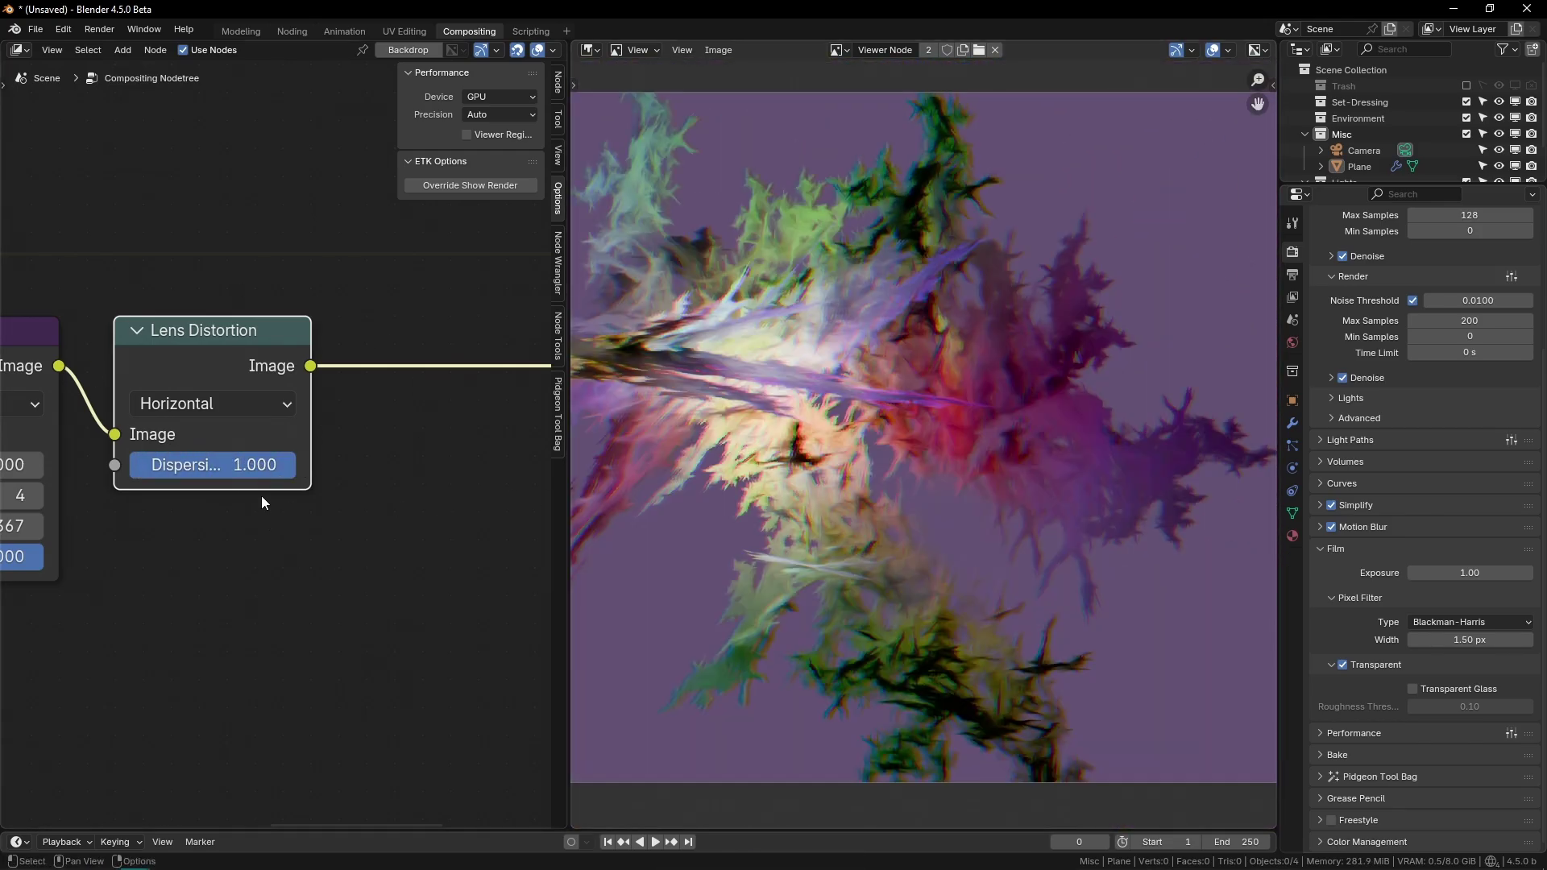
drag(279, 467, 234, 466)
Step: Switch the Lens Distortion type back to Radial and set its dispersion to 0.008
click(213, 404)
click(189, 466)
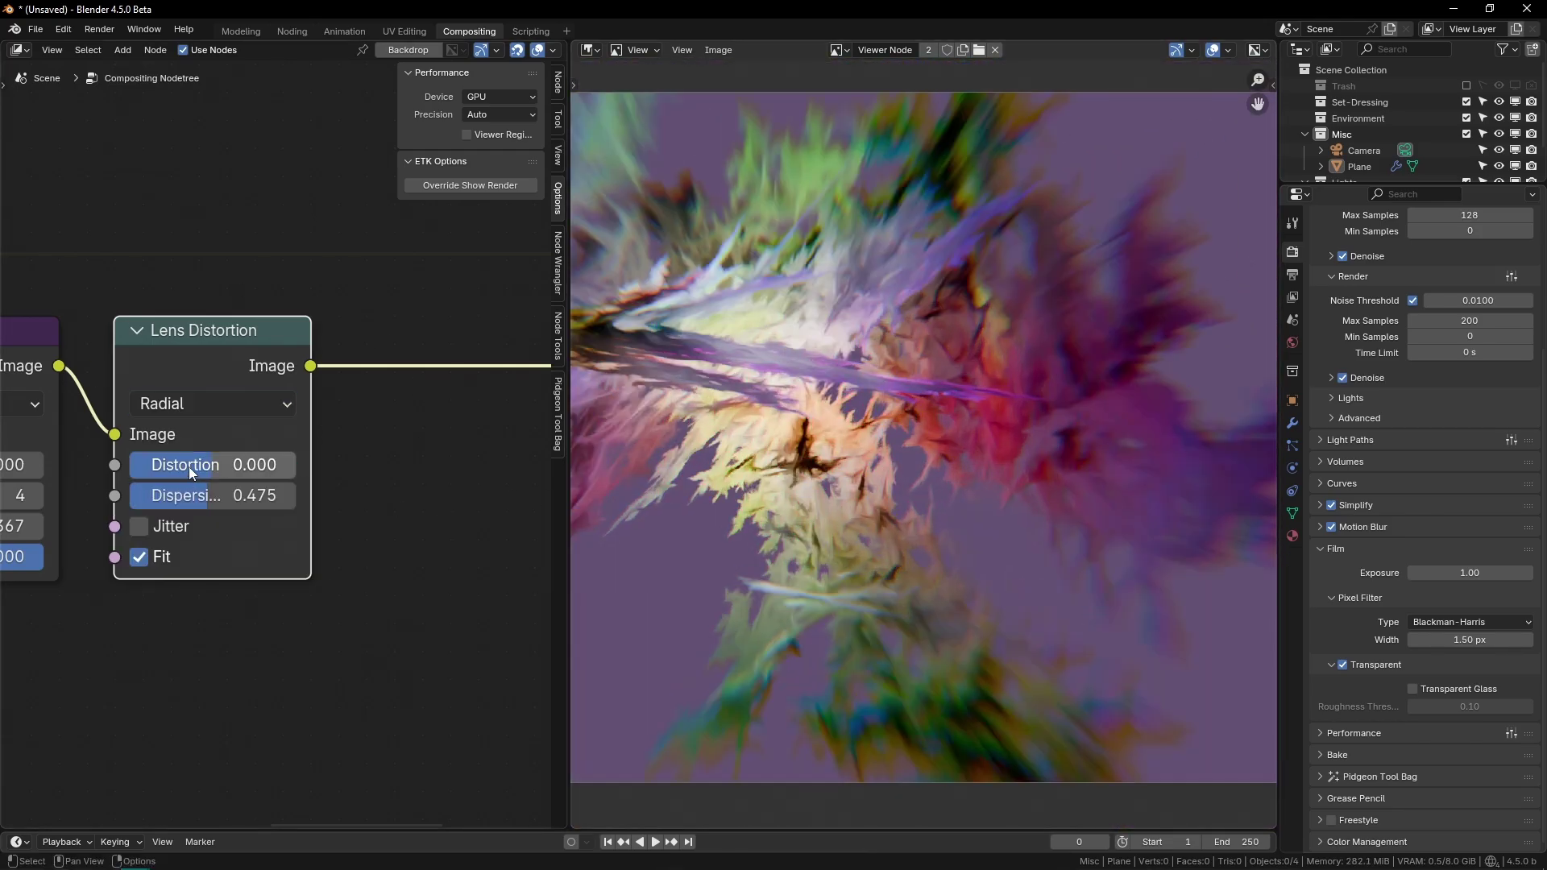
click(216, 496)
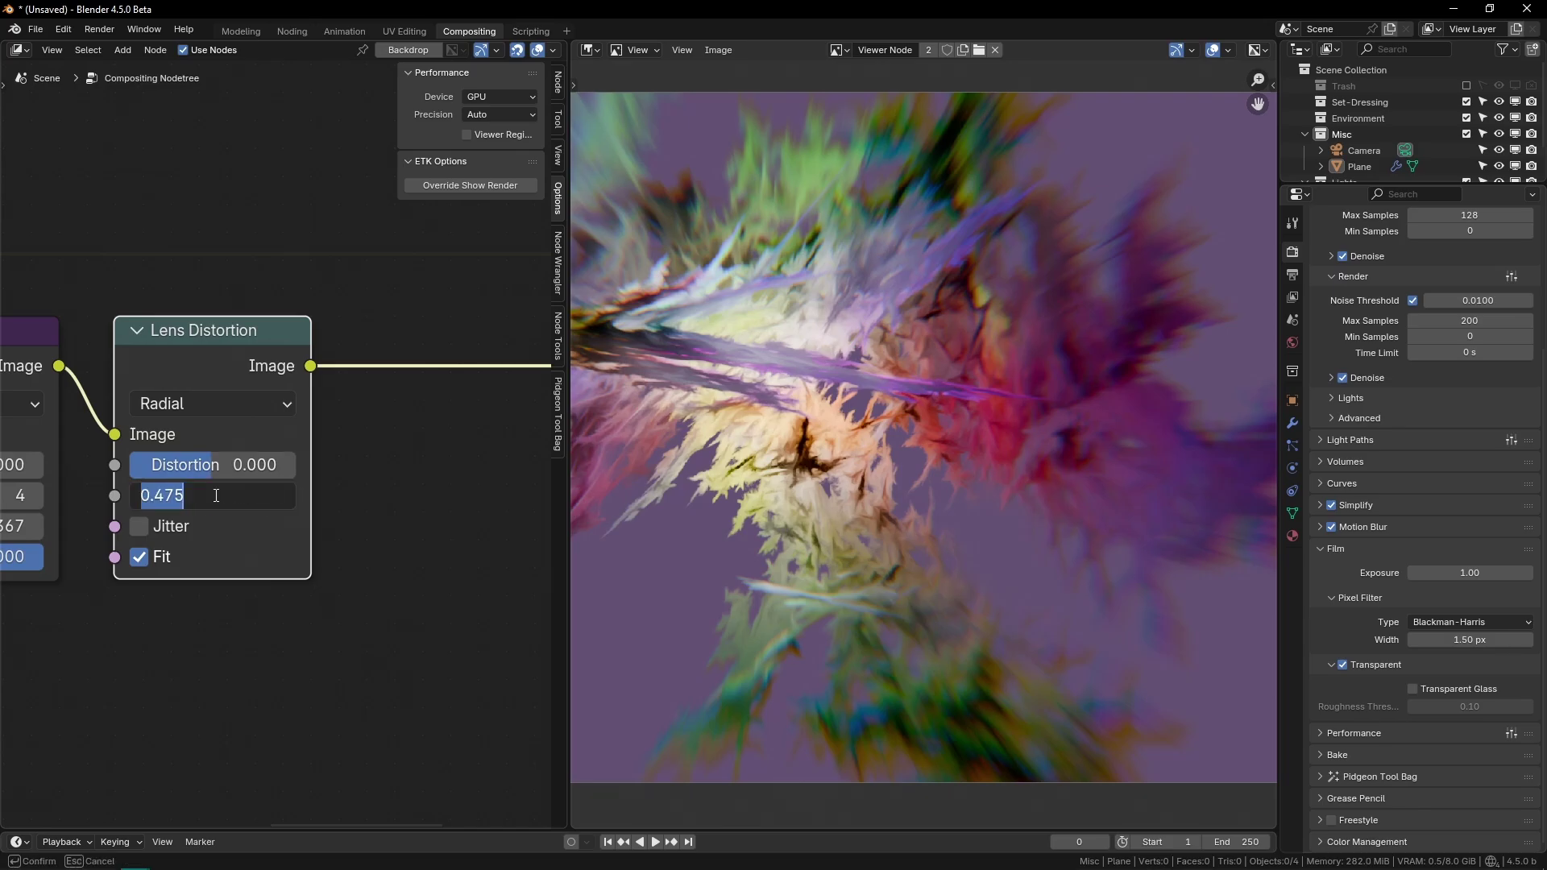
text(.008)
key(Return)
Step: Insert a Glare node between the Lens Distortion node and the Viewer node
scroll(377, 505, down, 2)
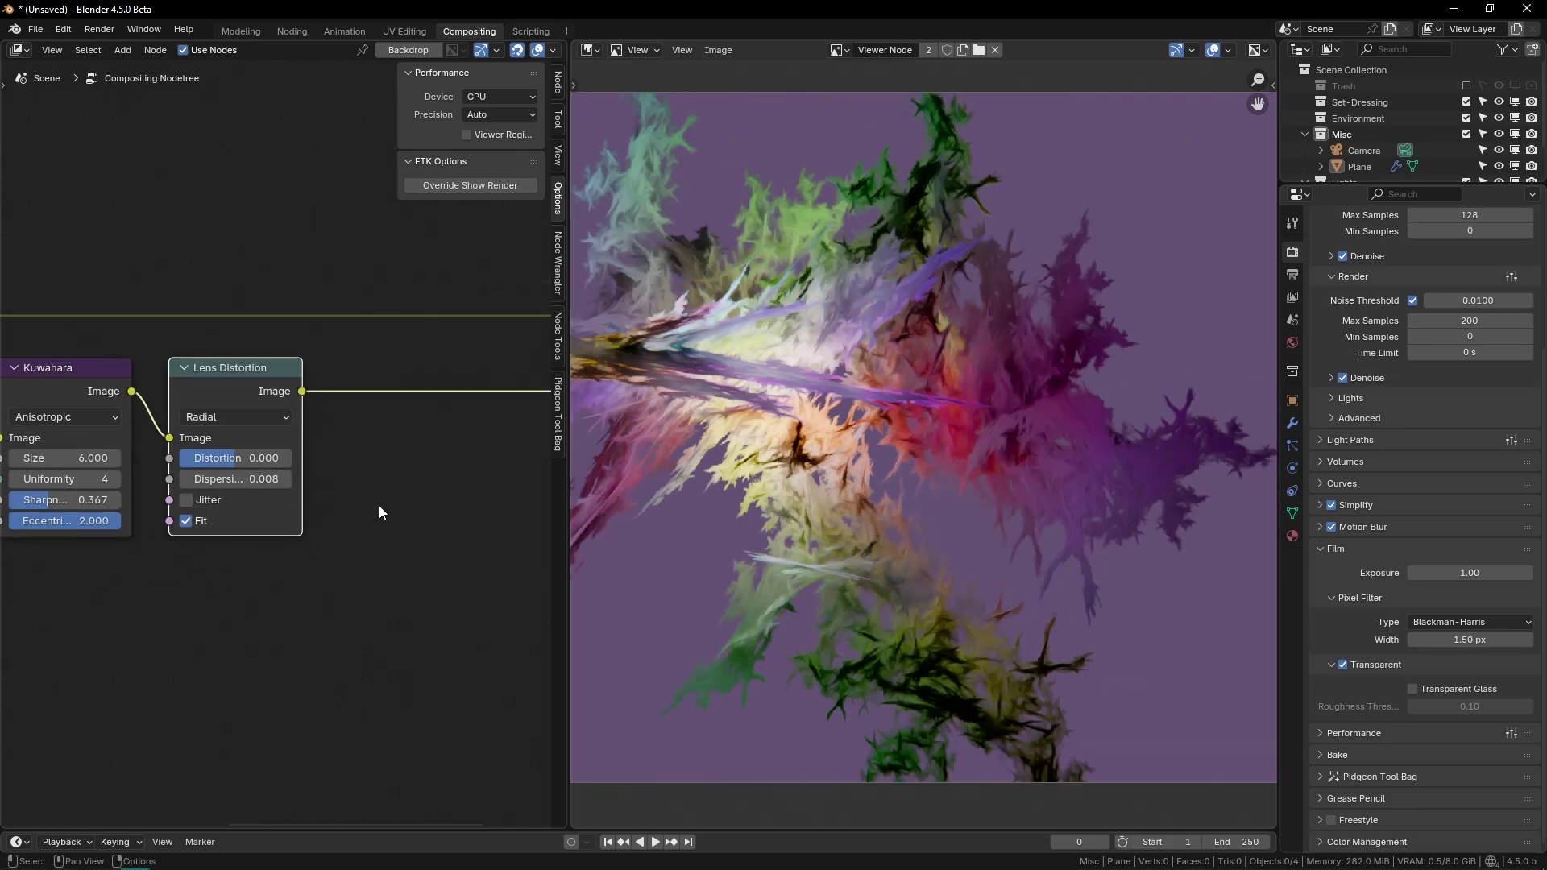
scroll(377, 505, down, 2)
key(shift+a)
text(glasre)
key(Return)
key(shift+a)
text(glare)
key(Return)
Step: Configure the Glare node as high-quality Bloom with threshold 0.300, strength 0.525 and size 1.000
click(239, 482)
scroll(239, 482, up, 1)
click(212, 522)
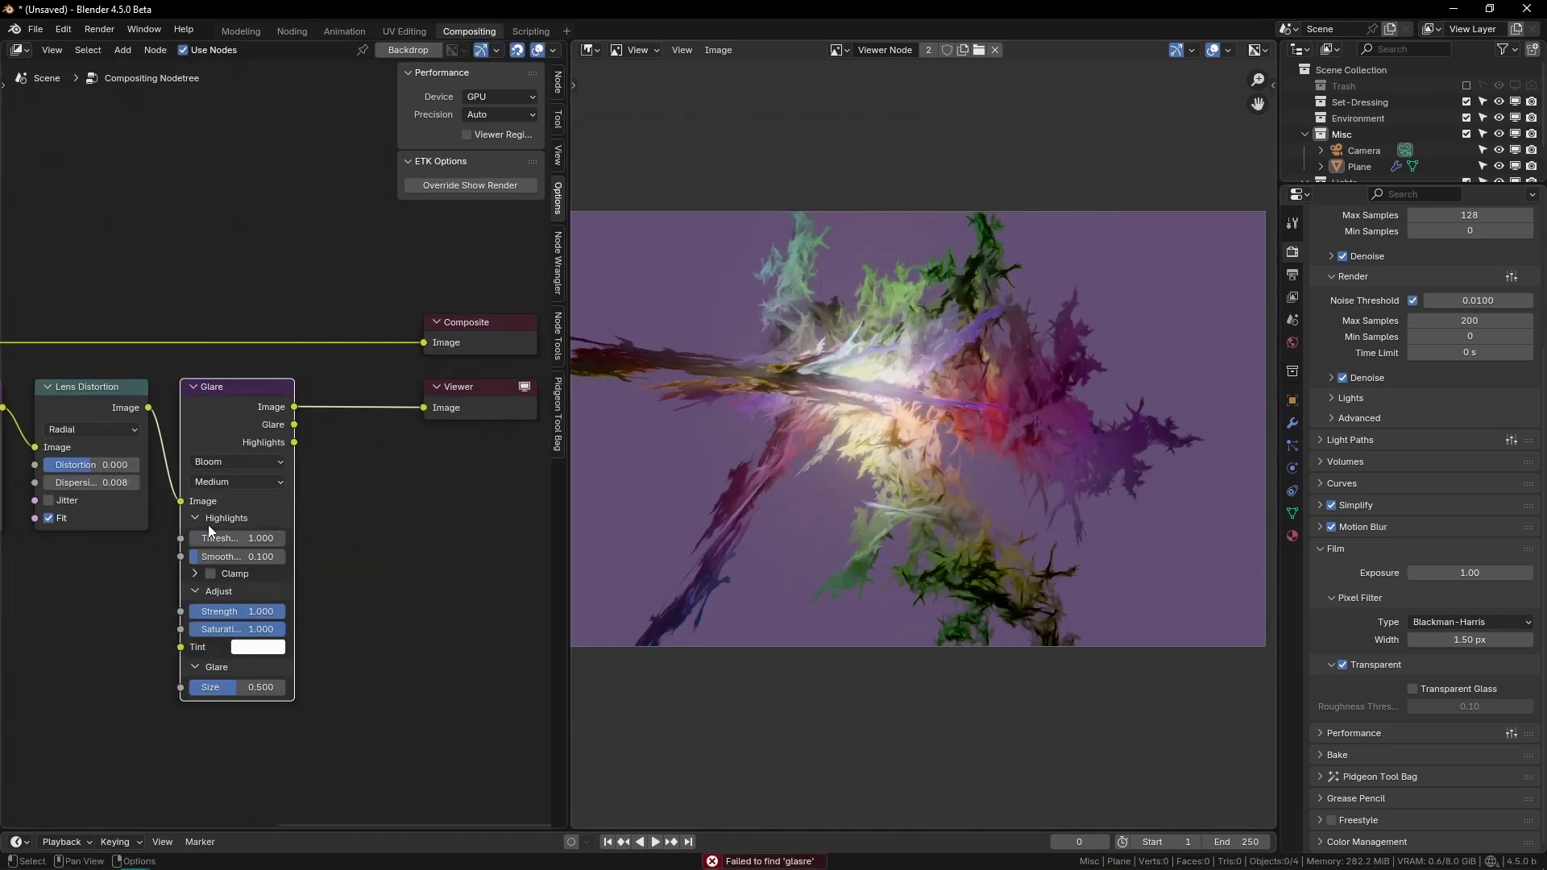
drag(215, 535, 153, 535)
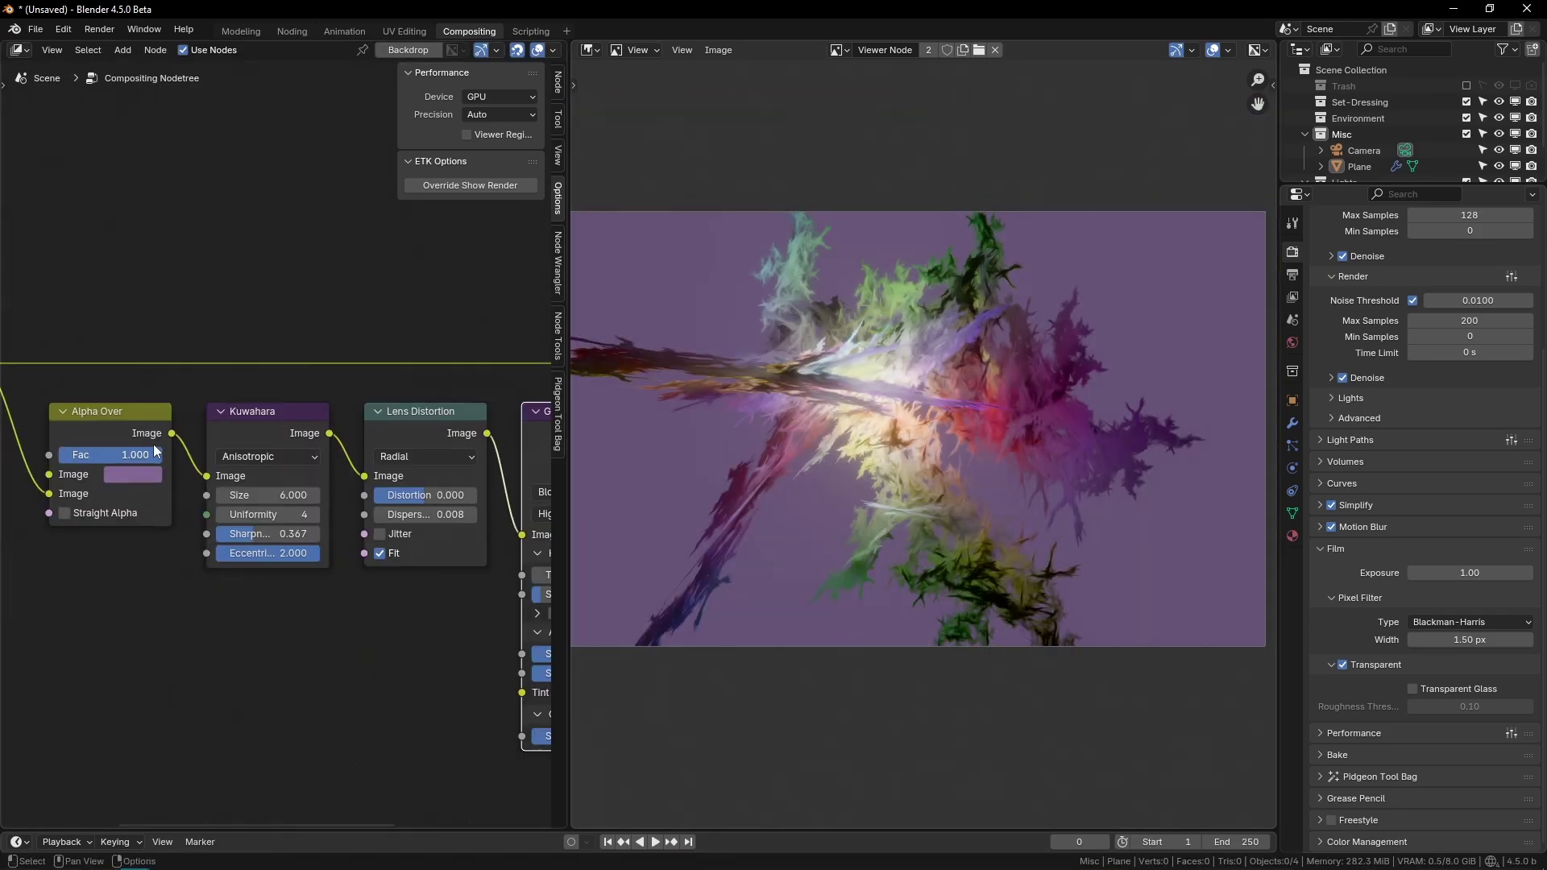
Step: Change the Alpha Over background color from purple to teal
ctrl+scroll(163, 425, left, 2)
scroll(264, 514, up, 1)
click(236, 493)
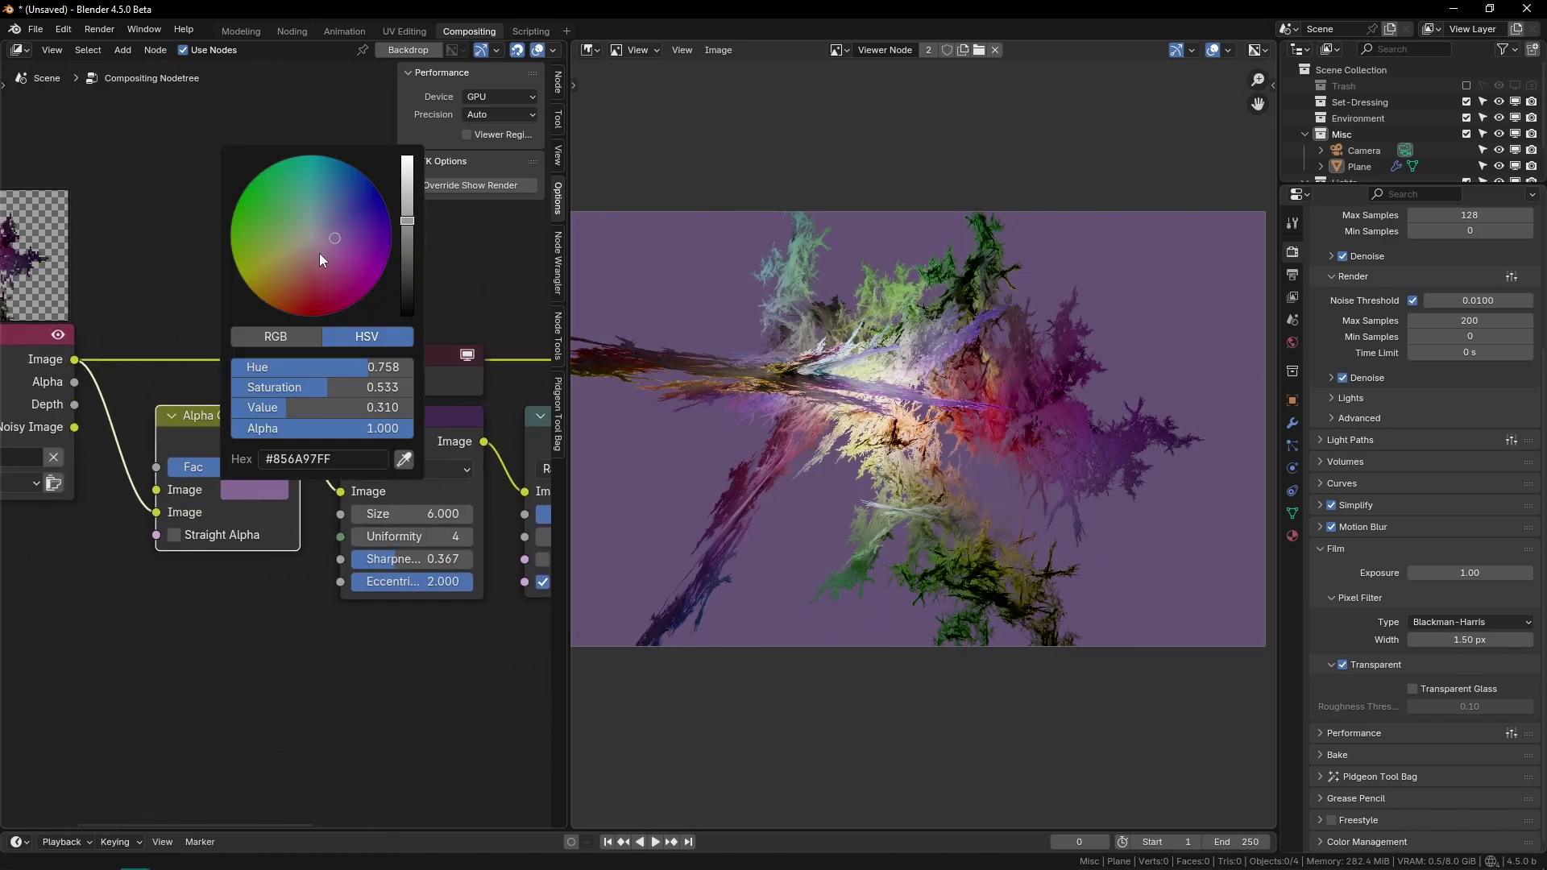
drag(321, 254, 312, 178)
Step: Delete the Viewer node at the end of the compositing chain
scroll(321, 683, down, 2)
key(ctrl+space)
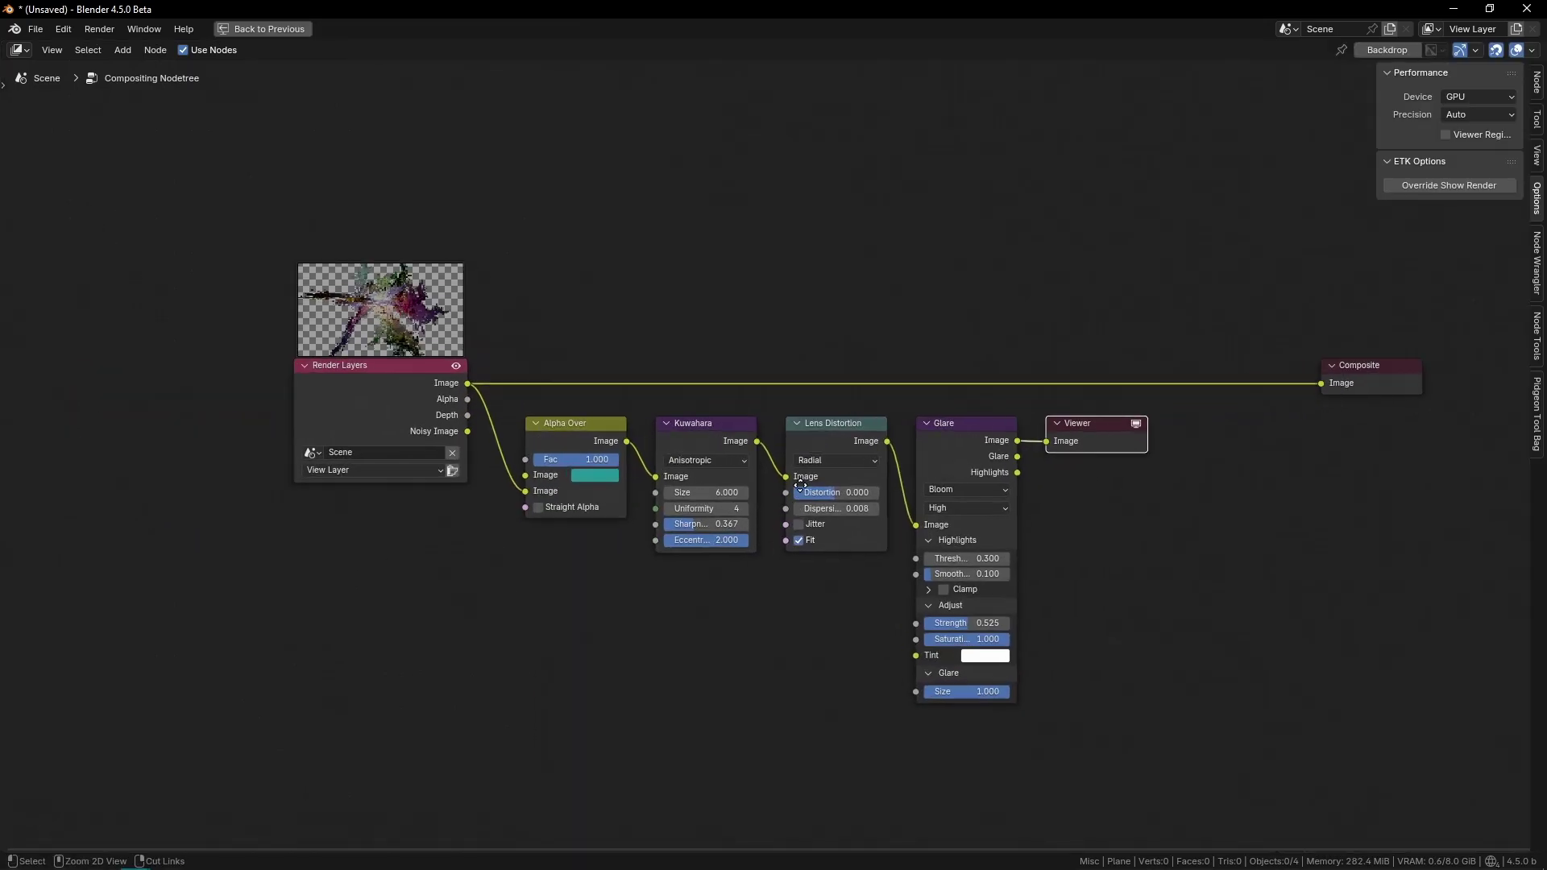
ctrl+middle_drag(801, 482, 912, 461)
scroll(878, 439, down, 2)
key(x)
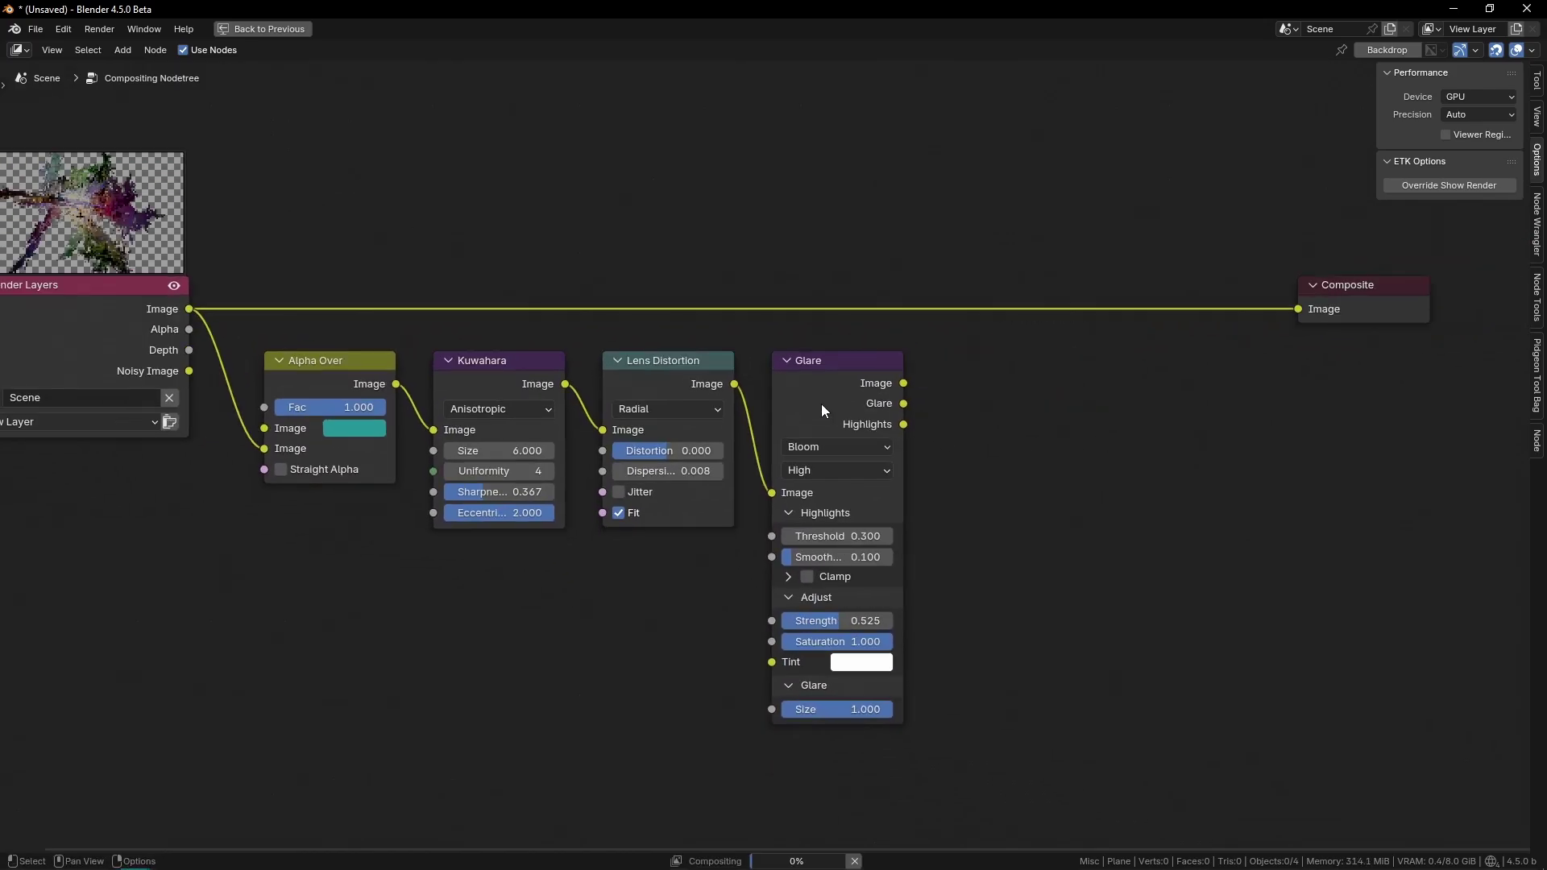
Step: Connect the Glare node's Image output to the Composite node and place the Composite node directly beside the Glare node
drag(903, 383, 1298, 309)
drag(1353, 286, 996, 359)
drag(300, 204, 1005, 501)
key(g)
click(963, 422)
key(ctrl+space)
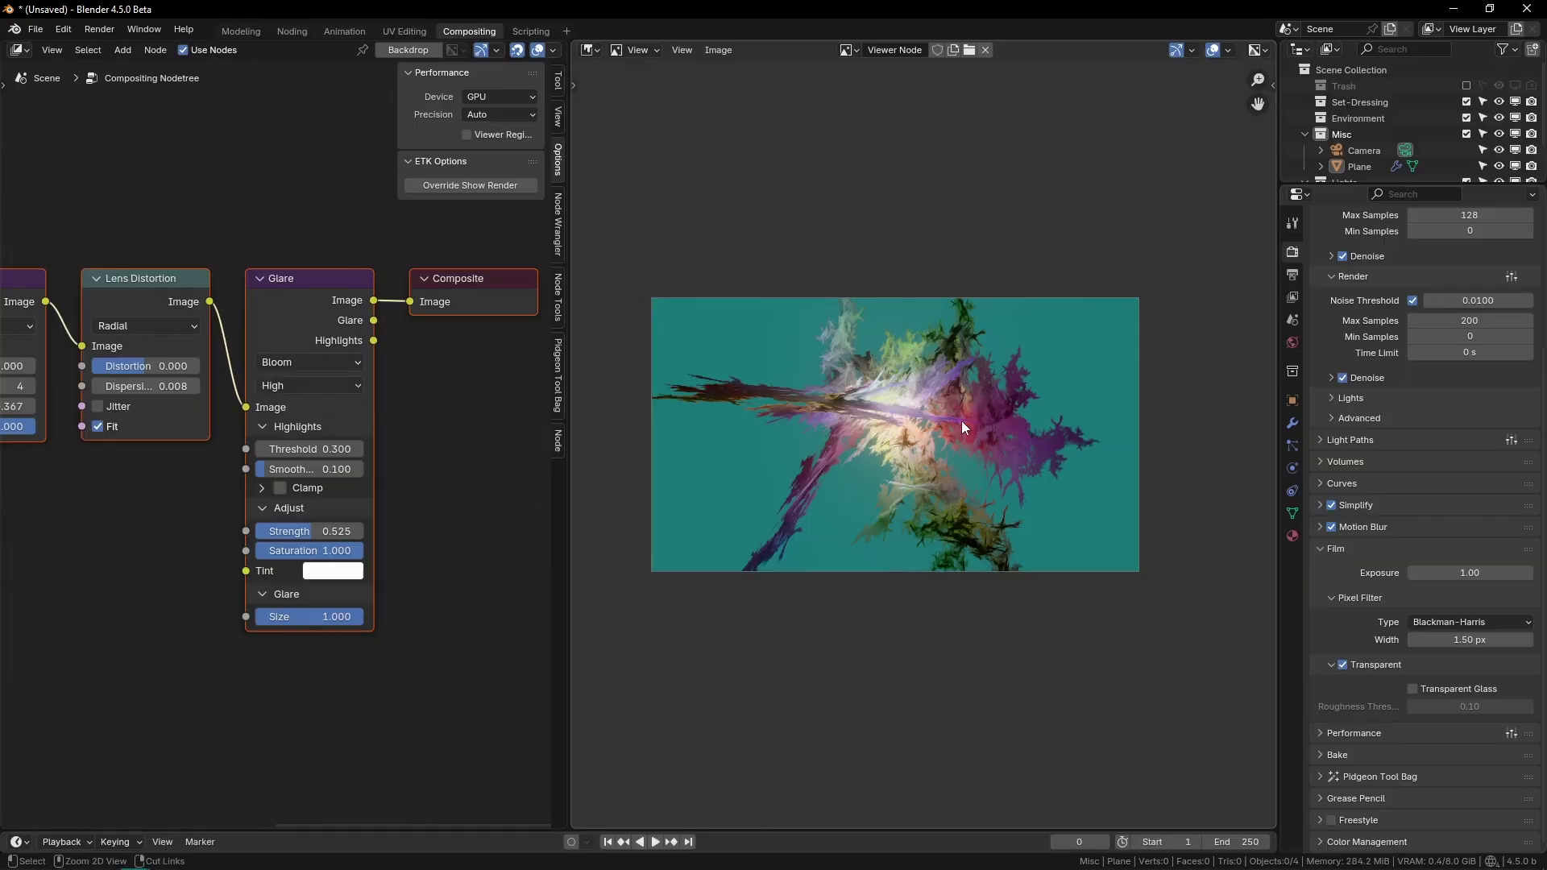
Step: Display the Render Result in the image editor instead of the Viewer Node image
scroll(962, 422, up, 2)
click(848, 50)
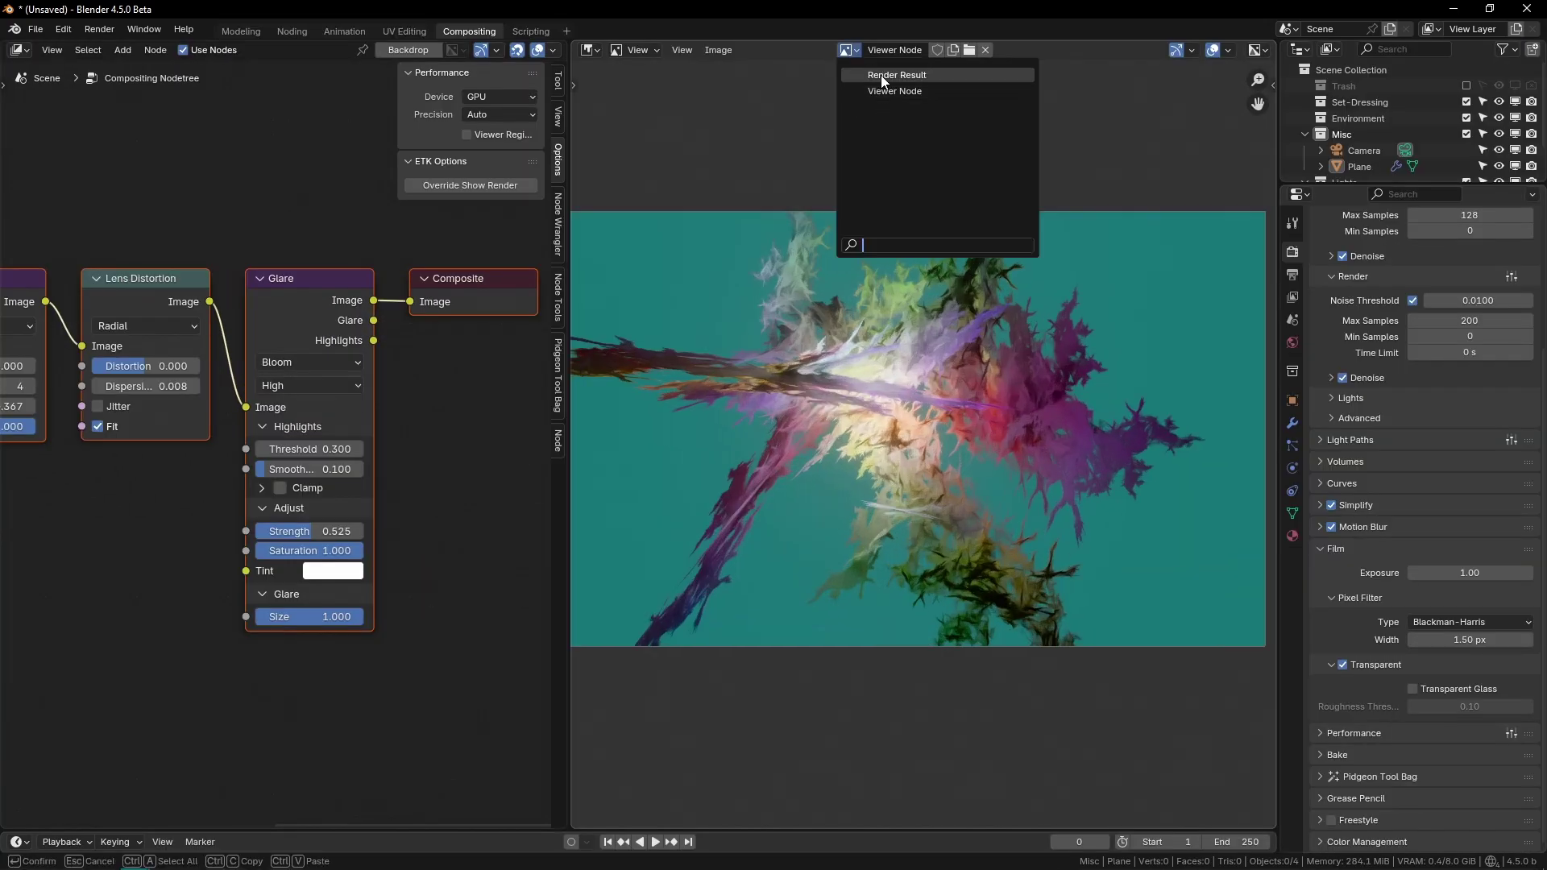
click(881, 75)
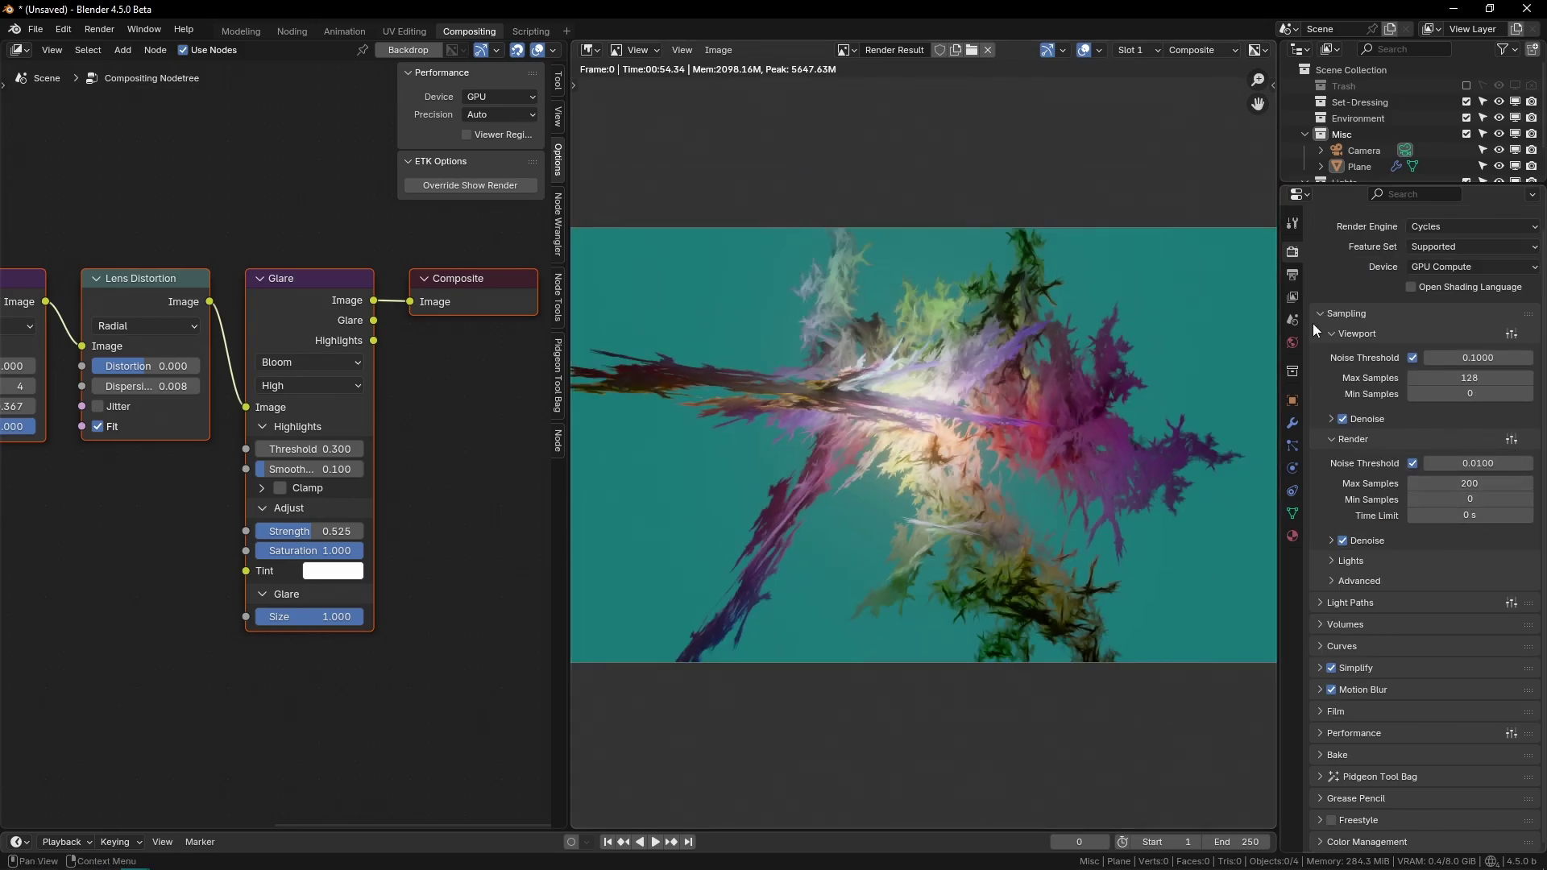
Step: Set the output resolution scale to 200% and render the image
click(1292, 275)
click(1477, 302)
text(200)
key(Return)
key(F12)
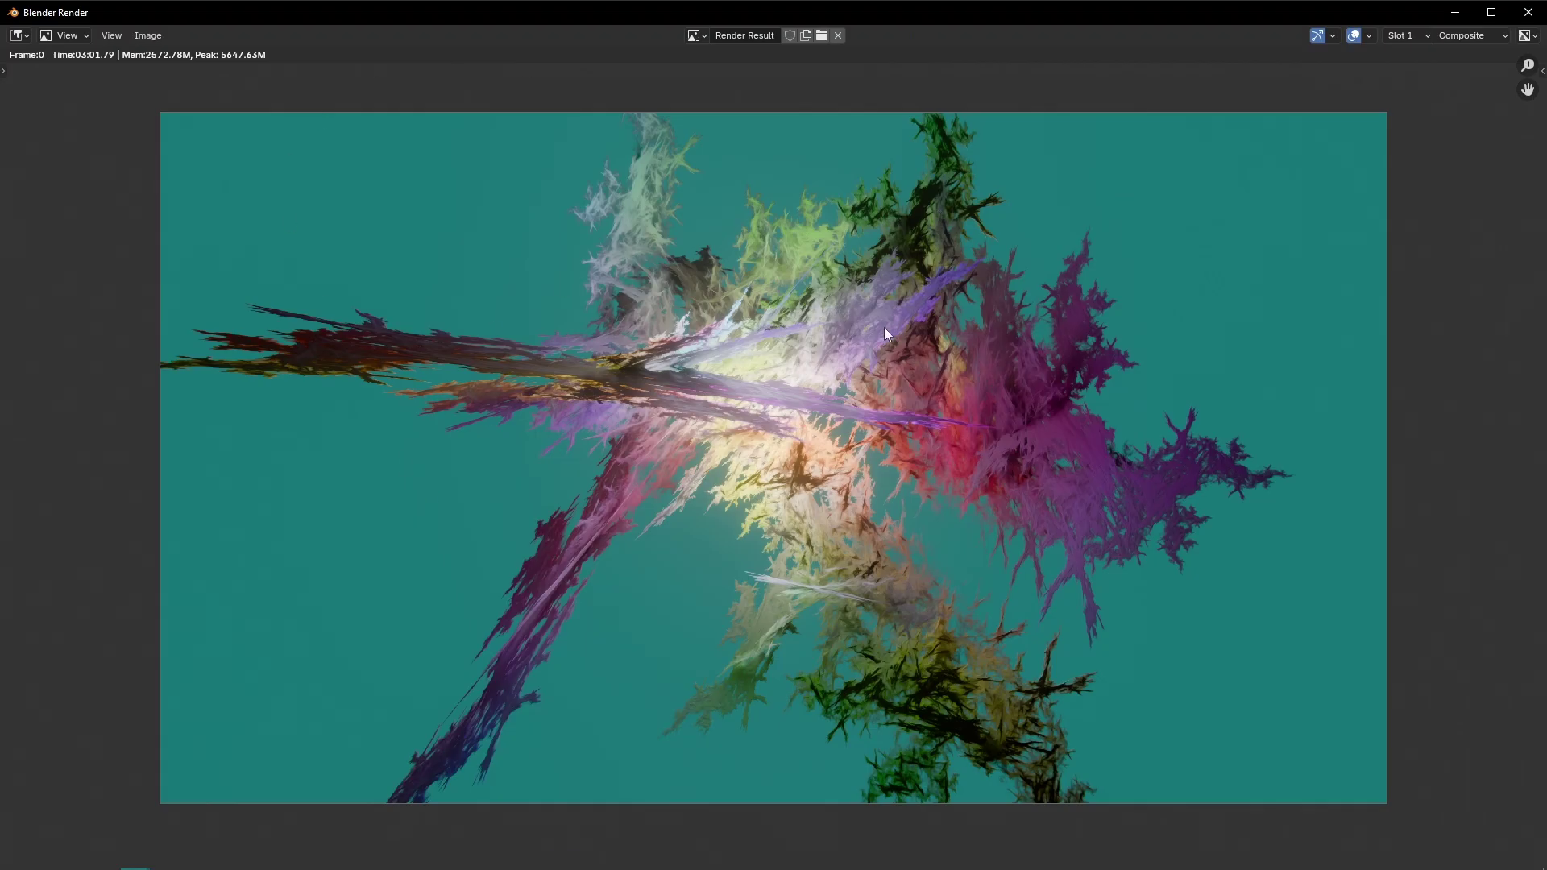
key(Escape)
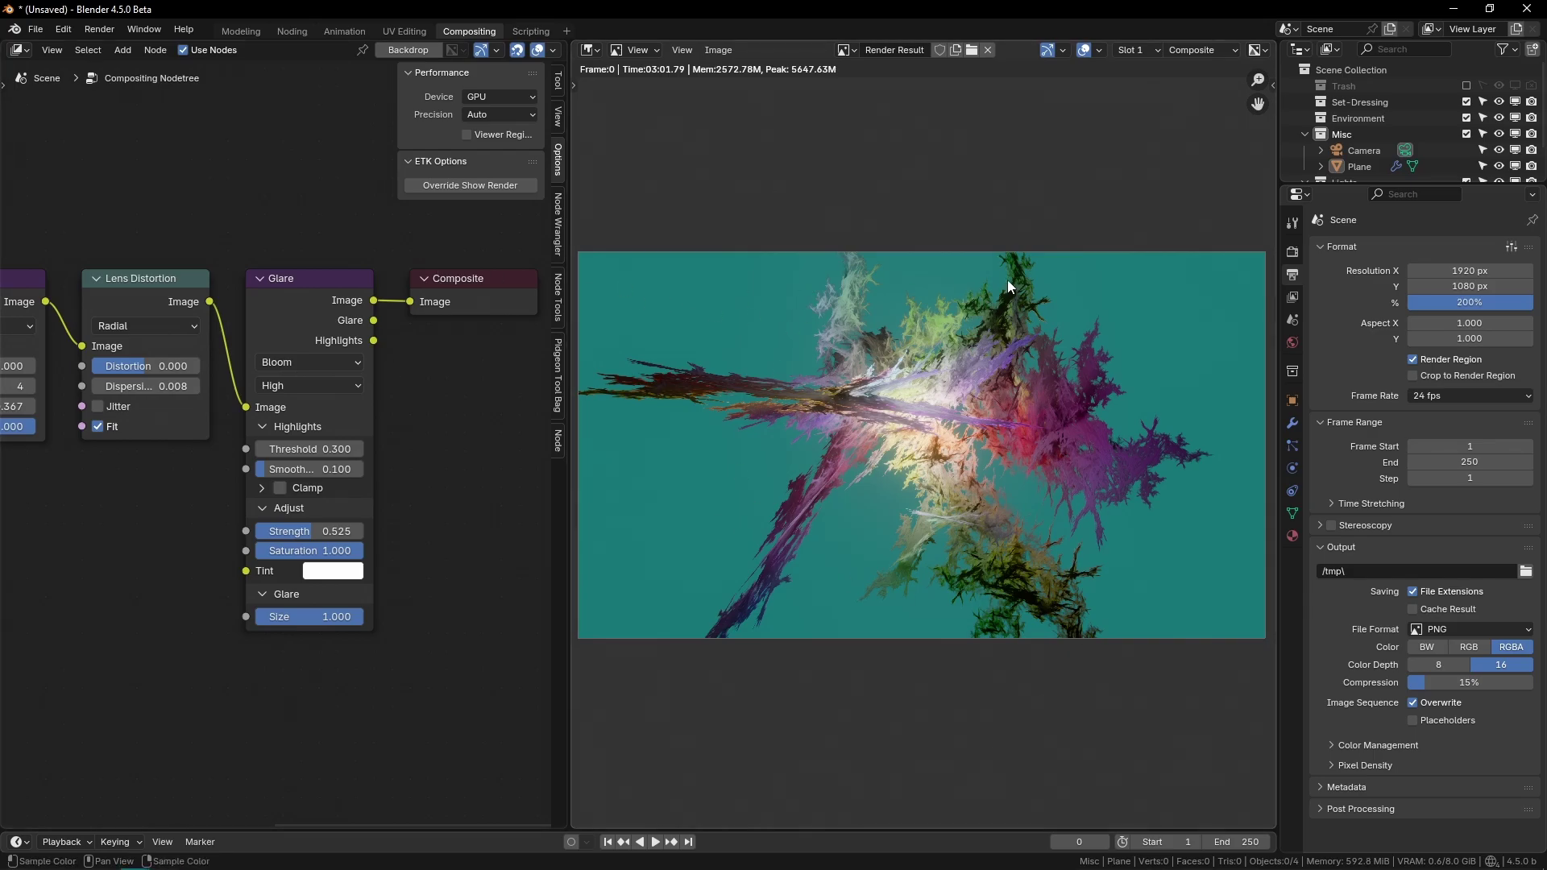
Step: Connect the Alpha Over output directly to the Composite node to bypass the Kuwahara, Lens Distortion and Glare nodes
scroll(874, 491, up, 3)
middle_drag(1104, 469, 920, 570)
scroll(922, 566, up, 3)
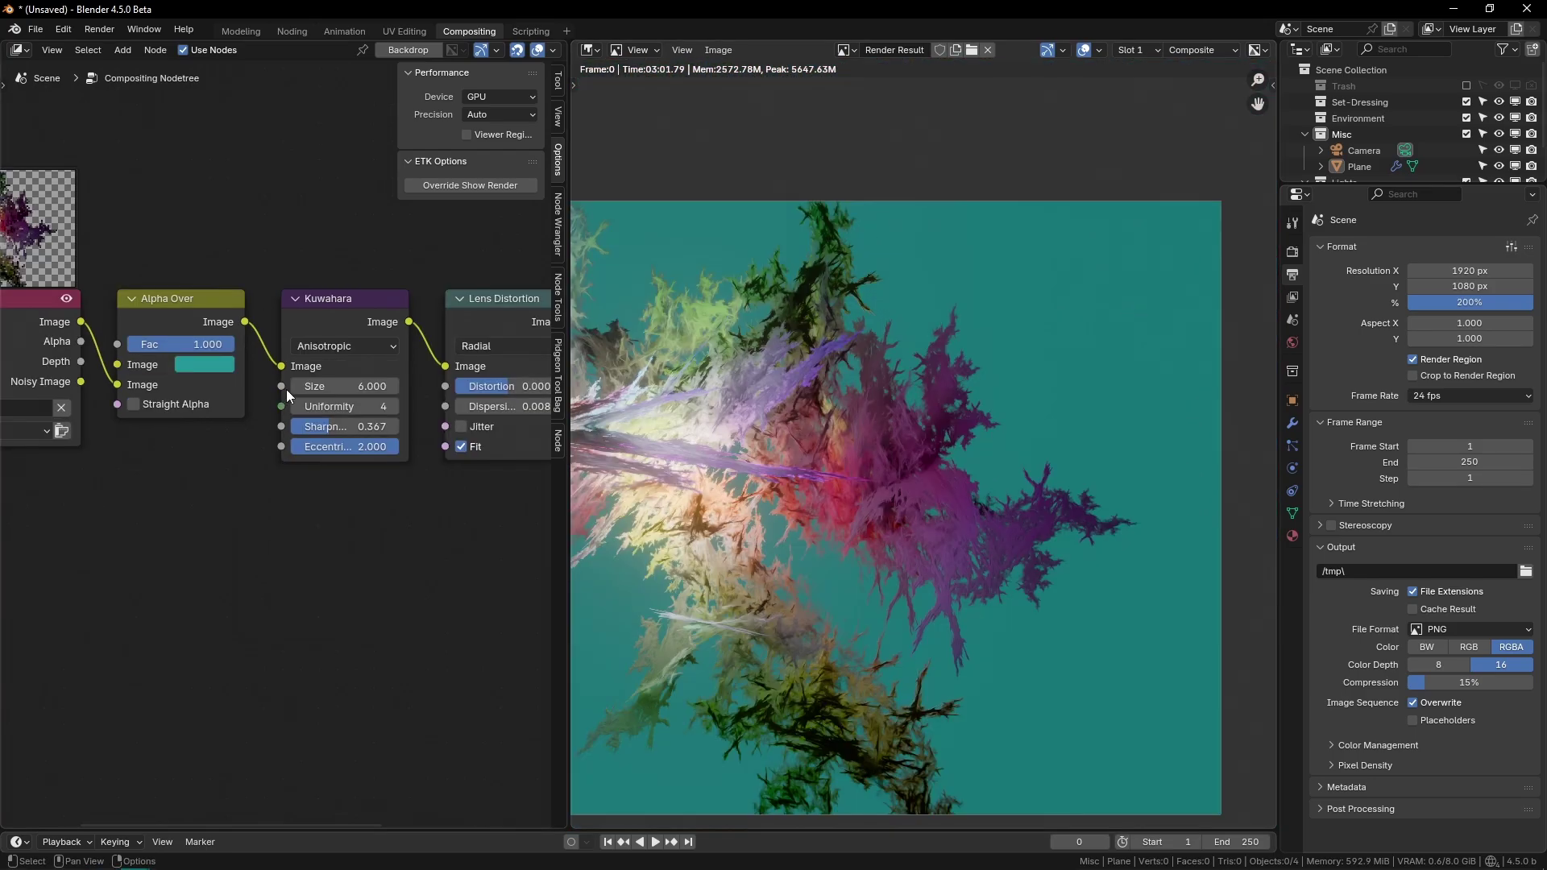
scroll(287, 389, down, 3)
middle_drag(346, 323, 146, 356)
scroll(146, 355, down, 2)
drag(66, 348, 438, 349)
Step: Examine the unfiltered render up close and as a whole in a maximized image editor
scroll(955, 596, up, 3)
middle_drag(955, 596, 1055, 301)
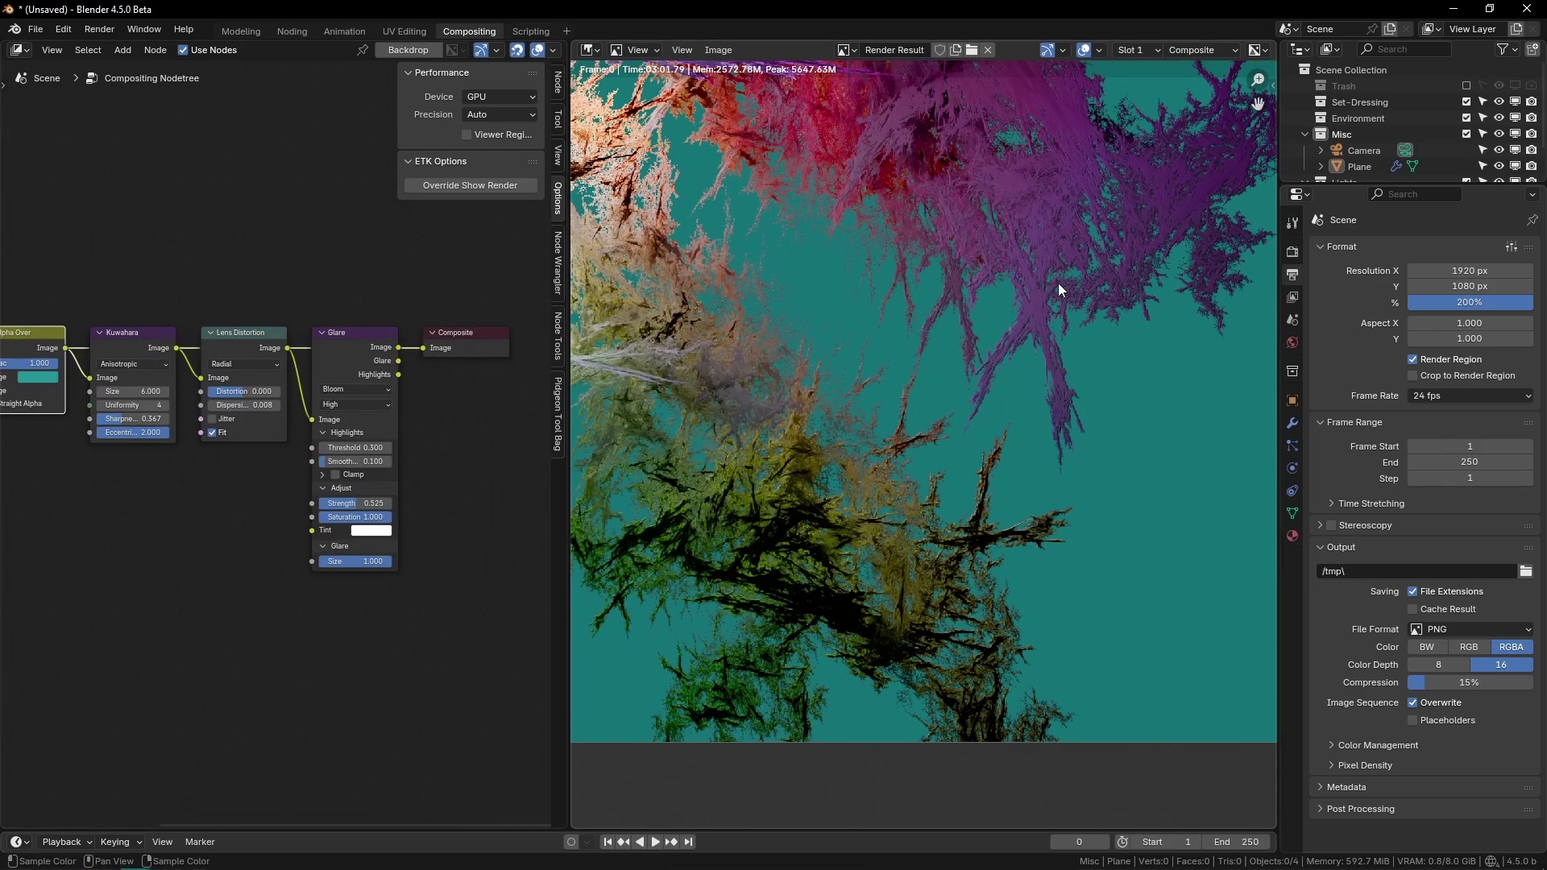
scroll(922, 465, up, 2)
middle_drag(1023, 113, 771, 456)
scroll(974, 506, up, 2)
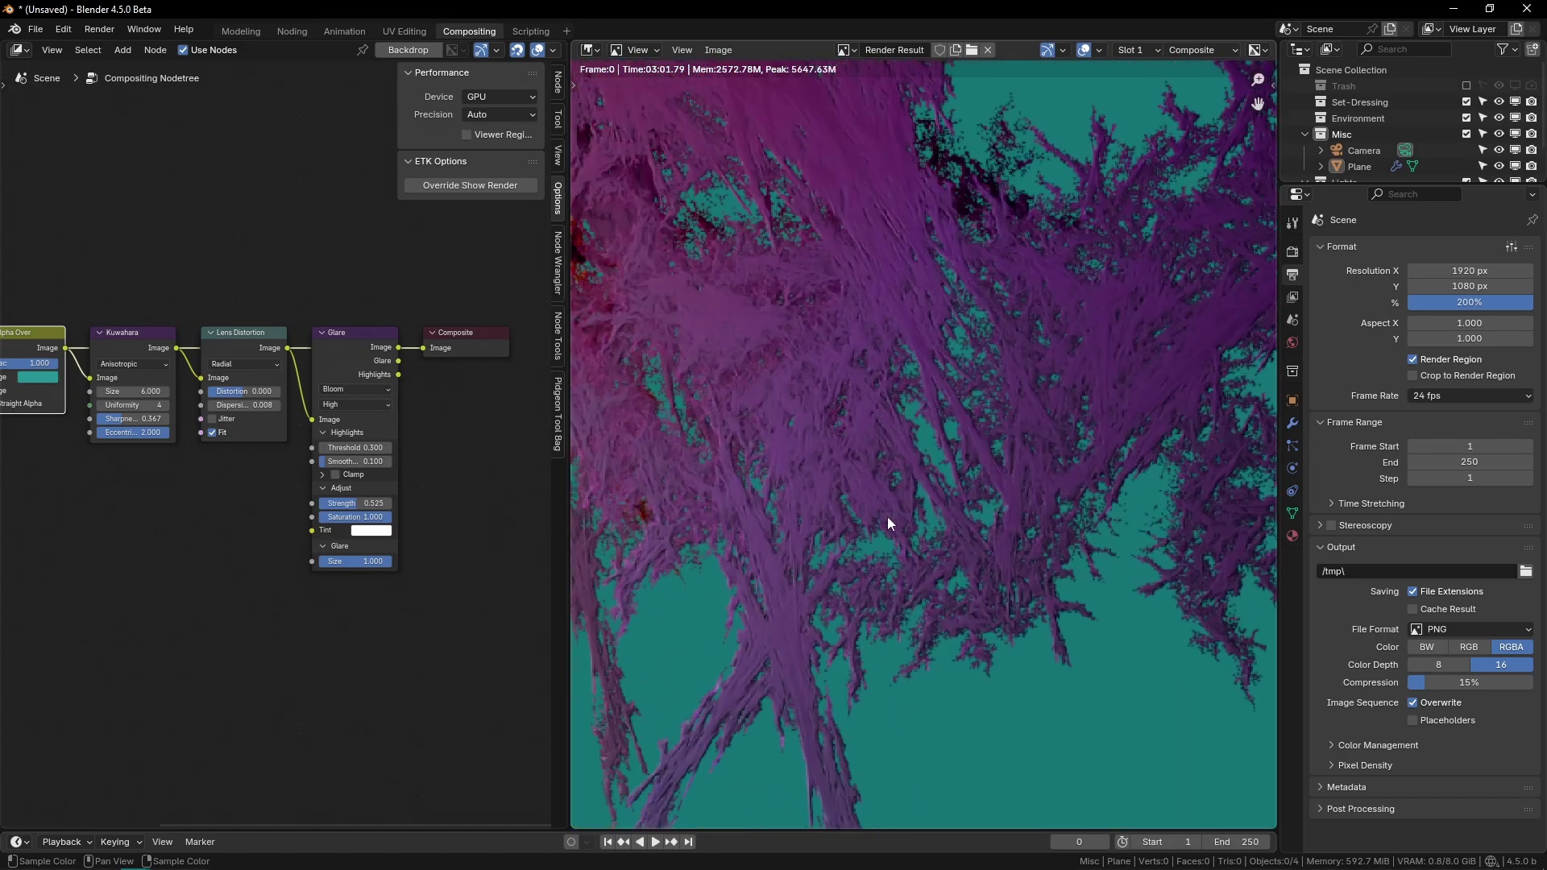
key(ctrl+space)
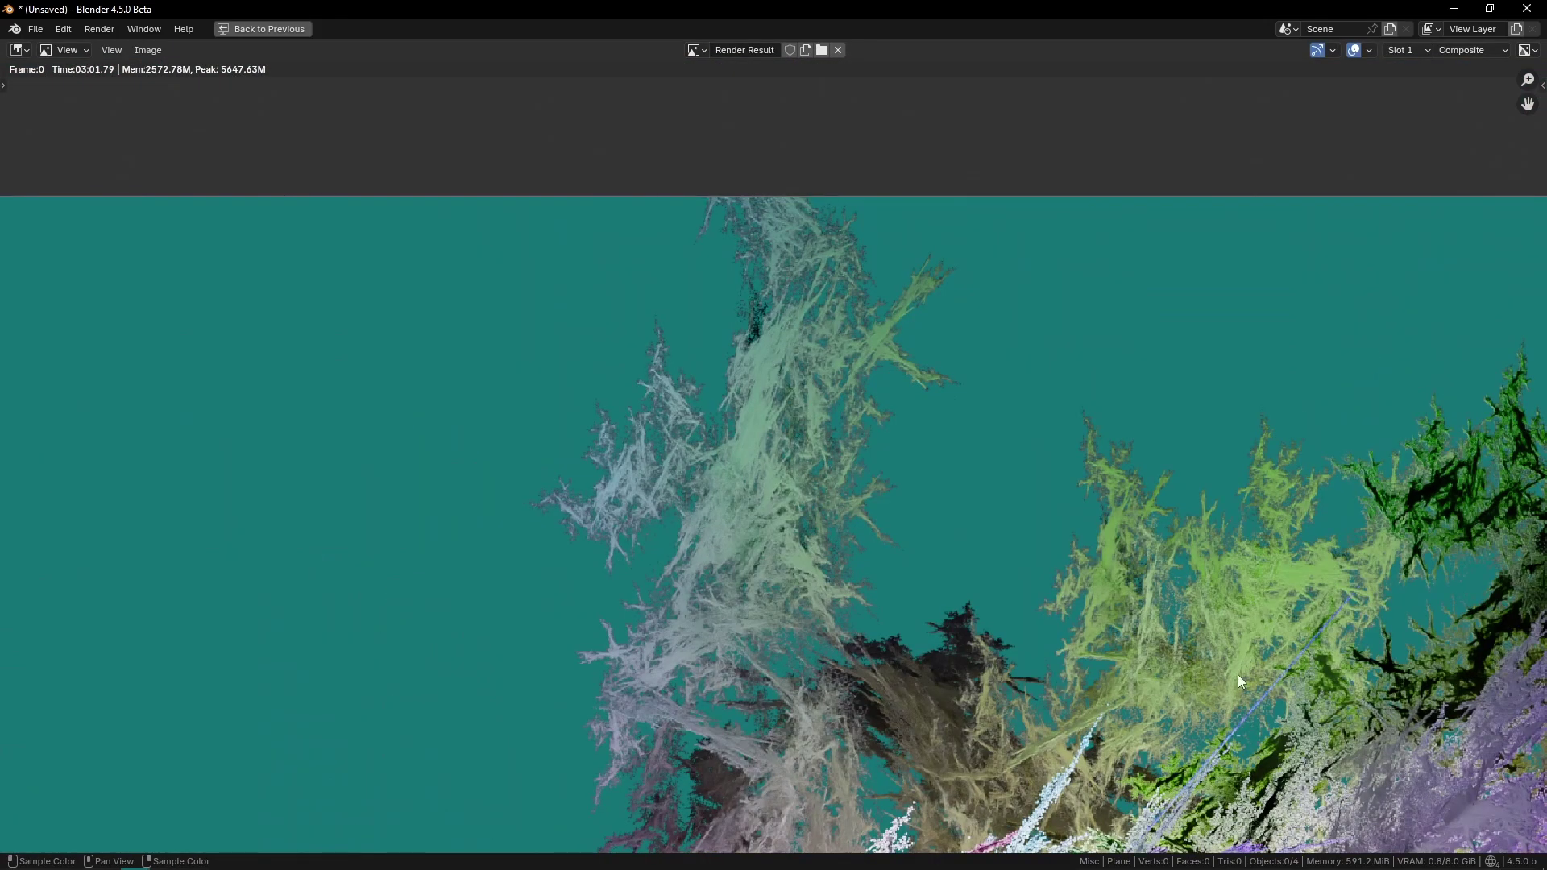
scroll(1253, 666, down, 4)
middle_drag(1253, 666, 717, 493)
middle_drag(817, 551, 898, 279)
scroll(1087, 608, down, 1)
middle_drag(1079, 613, 959, 534)
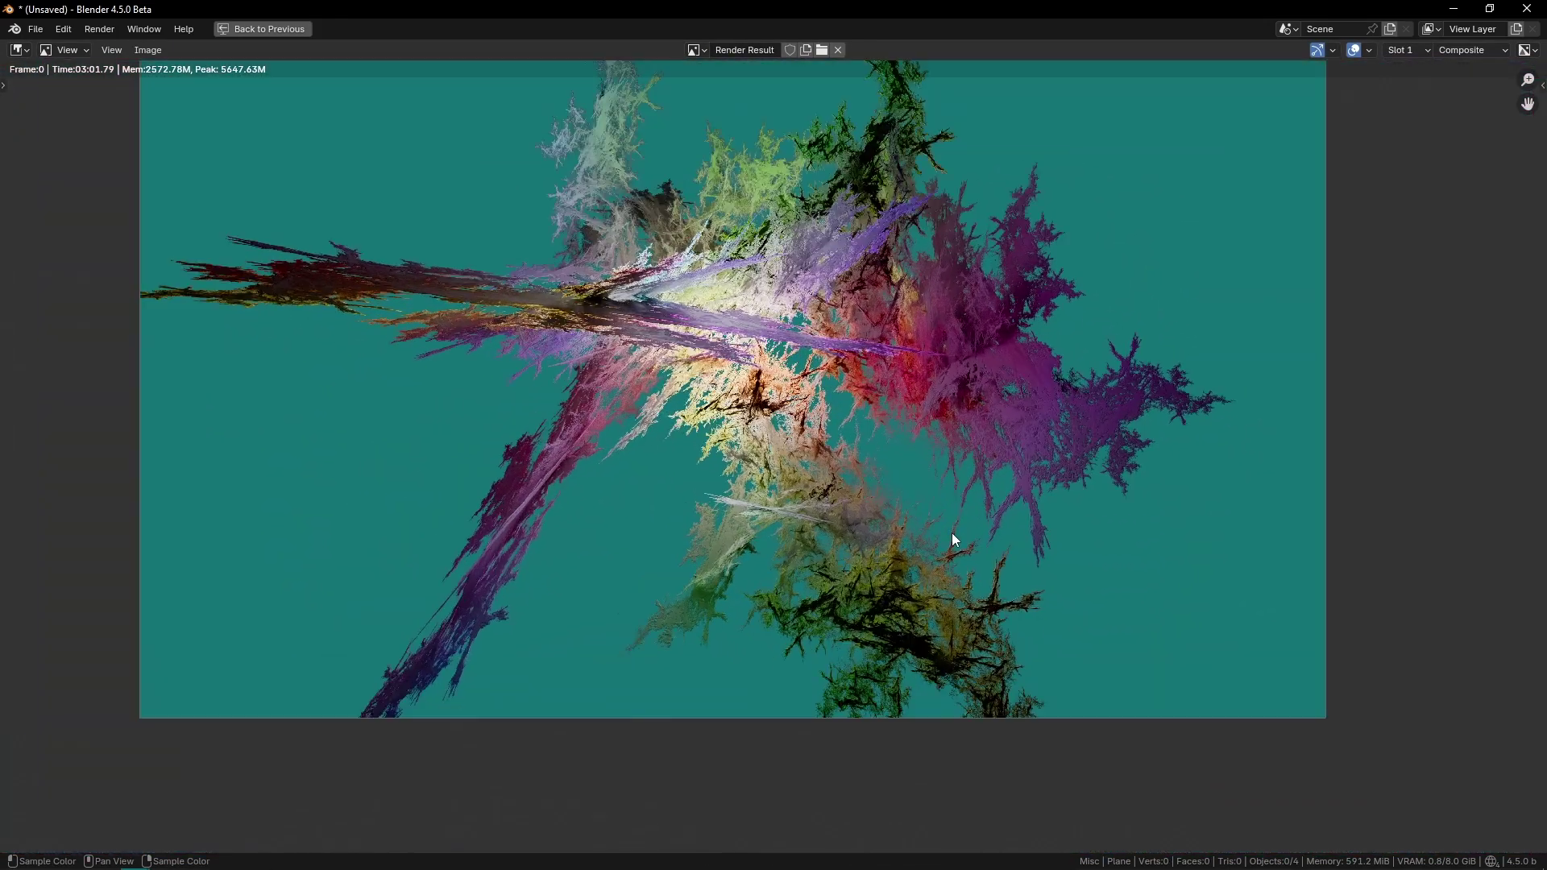
key(ctrl+space)
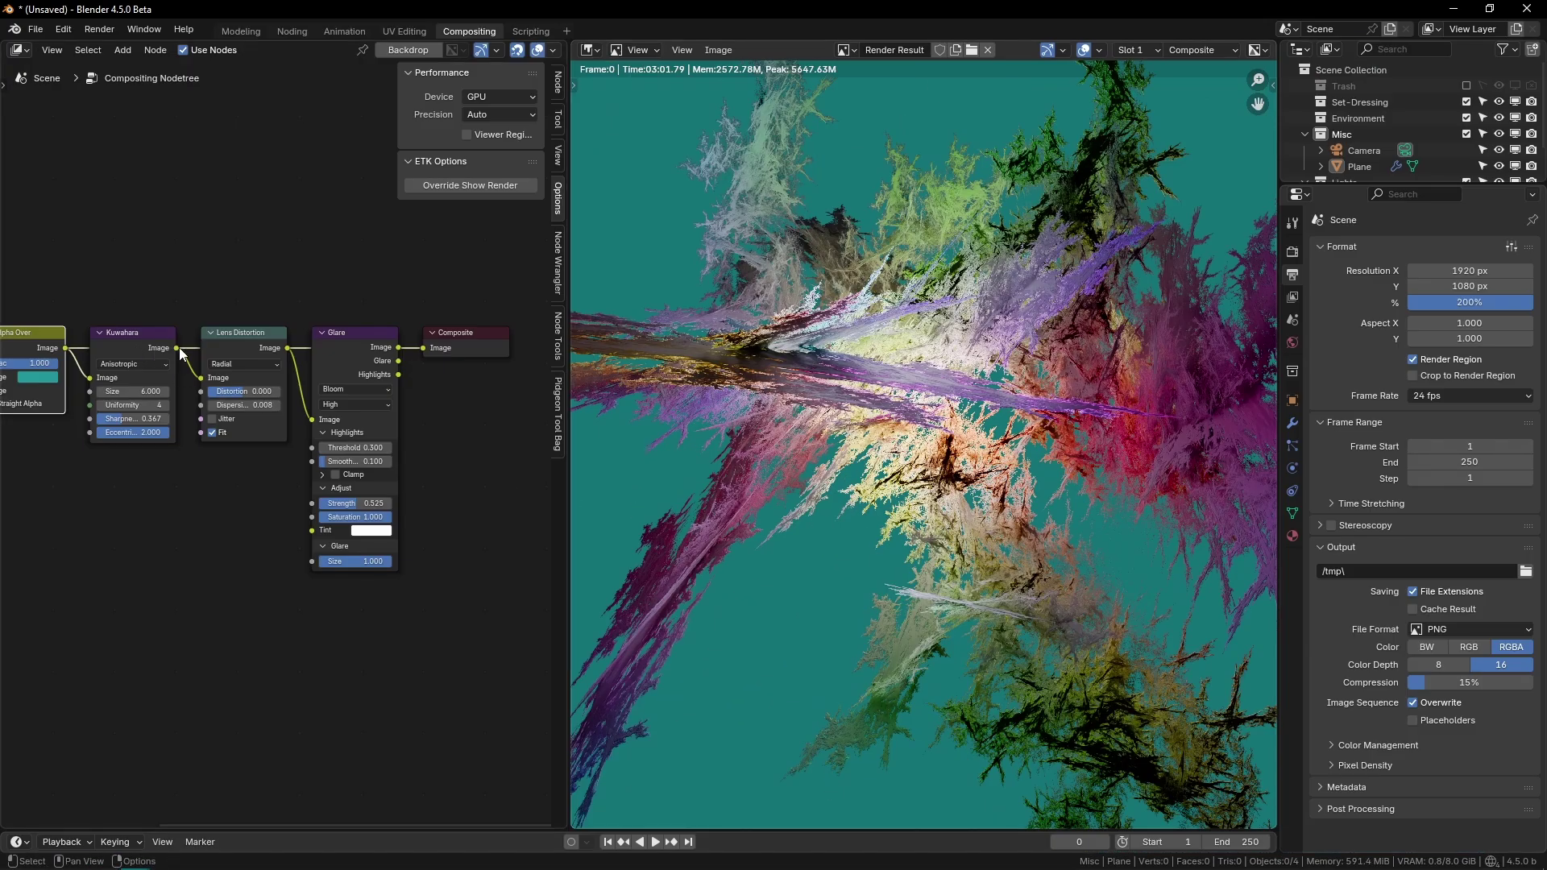
Step: Connect the Kuwahara output directly to the Composite node and set the Kuwahara sharpness to 0.000
drag(177, 348, 428, 345)
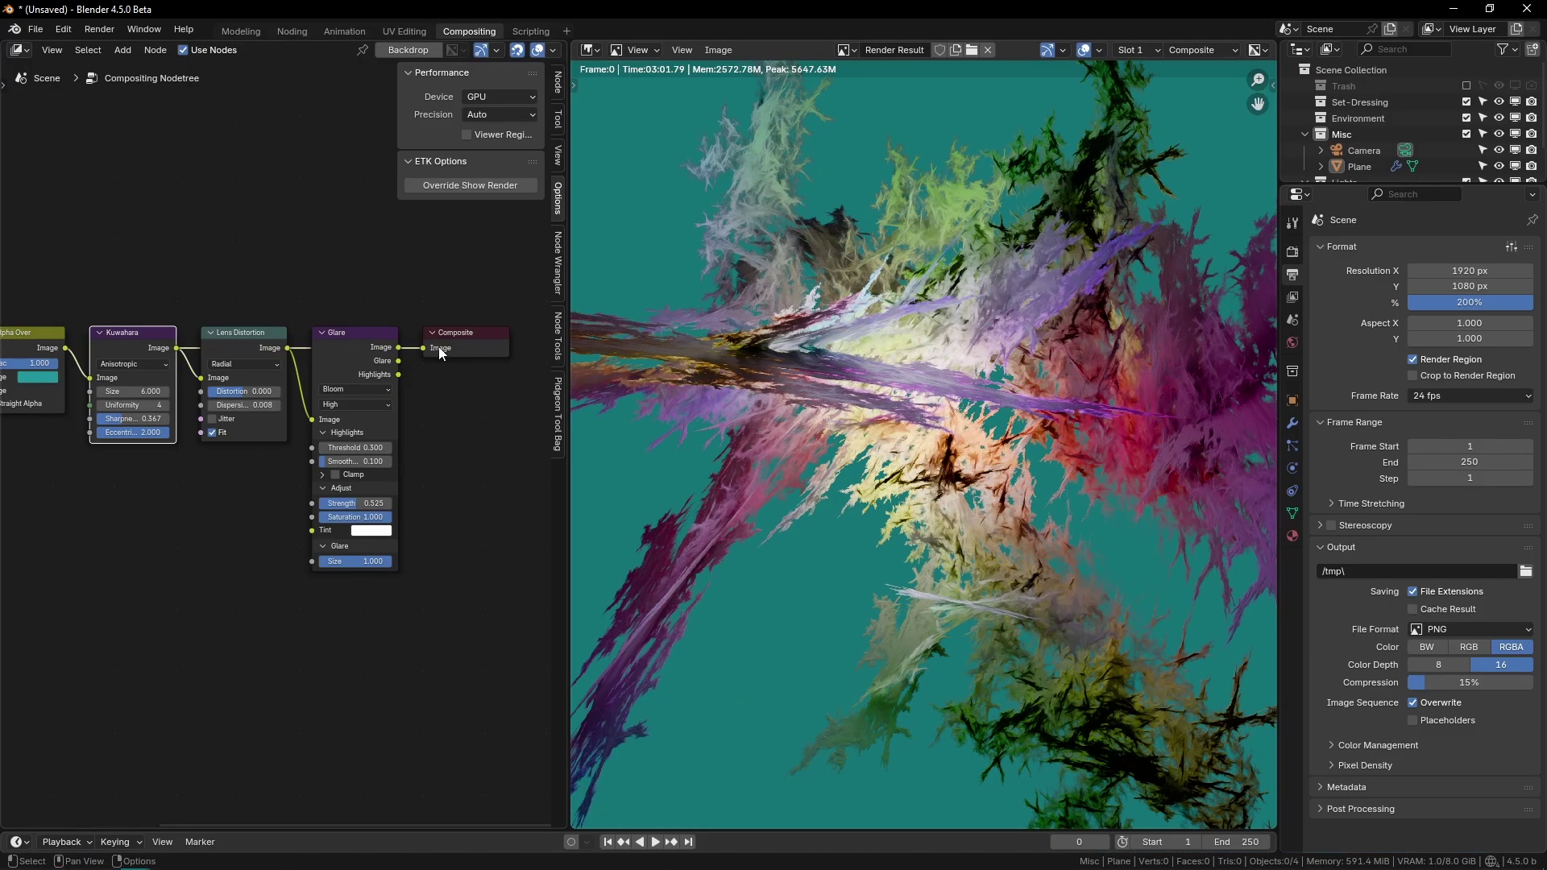
scroll(172, 365, up, 4)
drag(89, 408, 42, 408)
middle_drag(1074, 340, 984, 377)
scroll(1032, 570, up, 8)
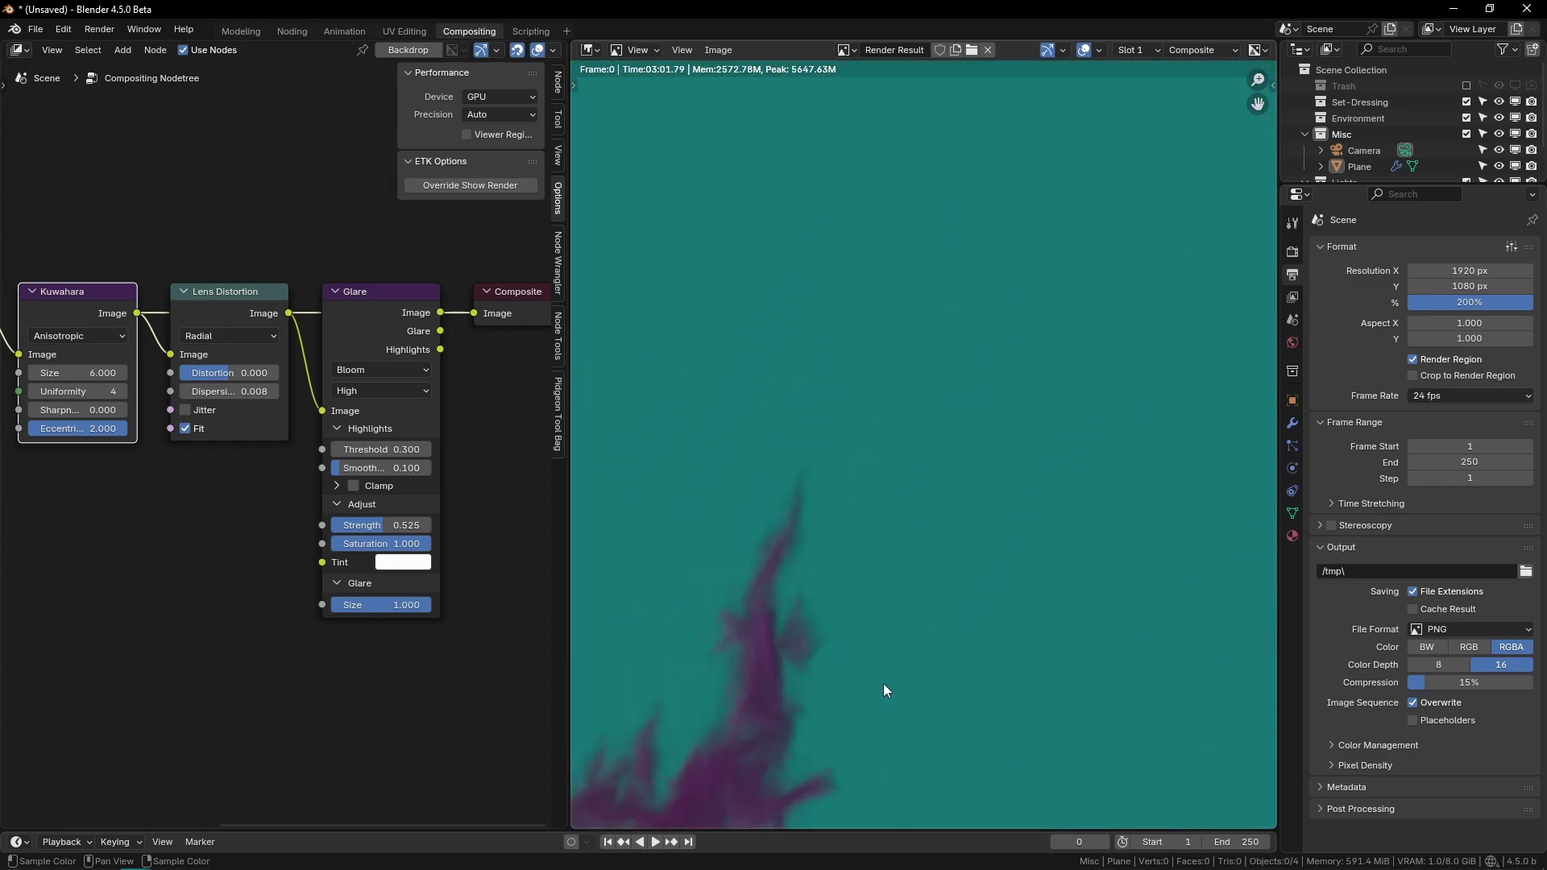
scroll(867, 688, down, 8)
key(ctrl+space)
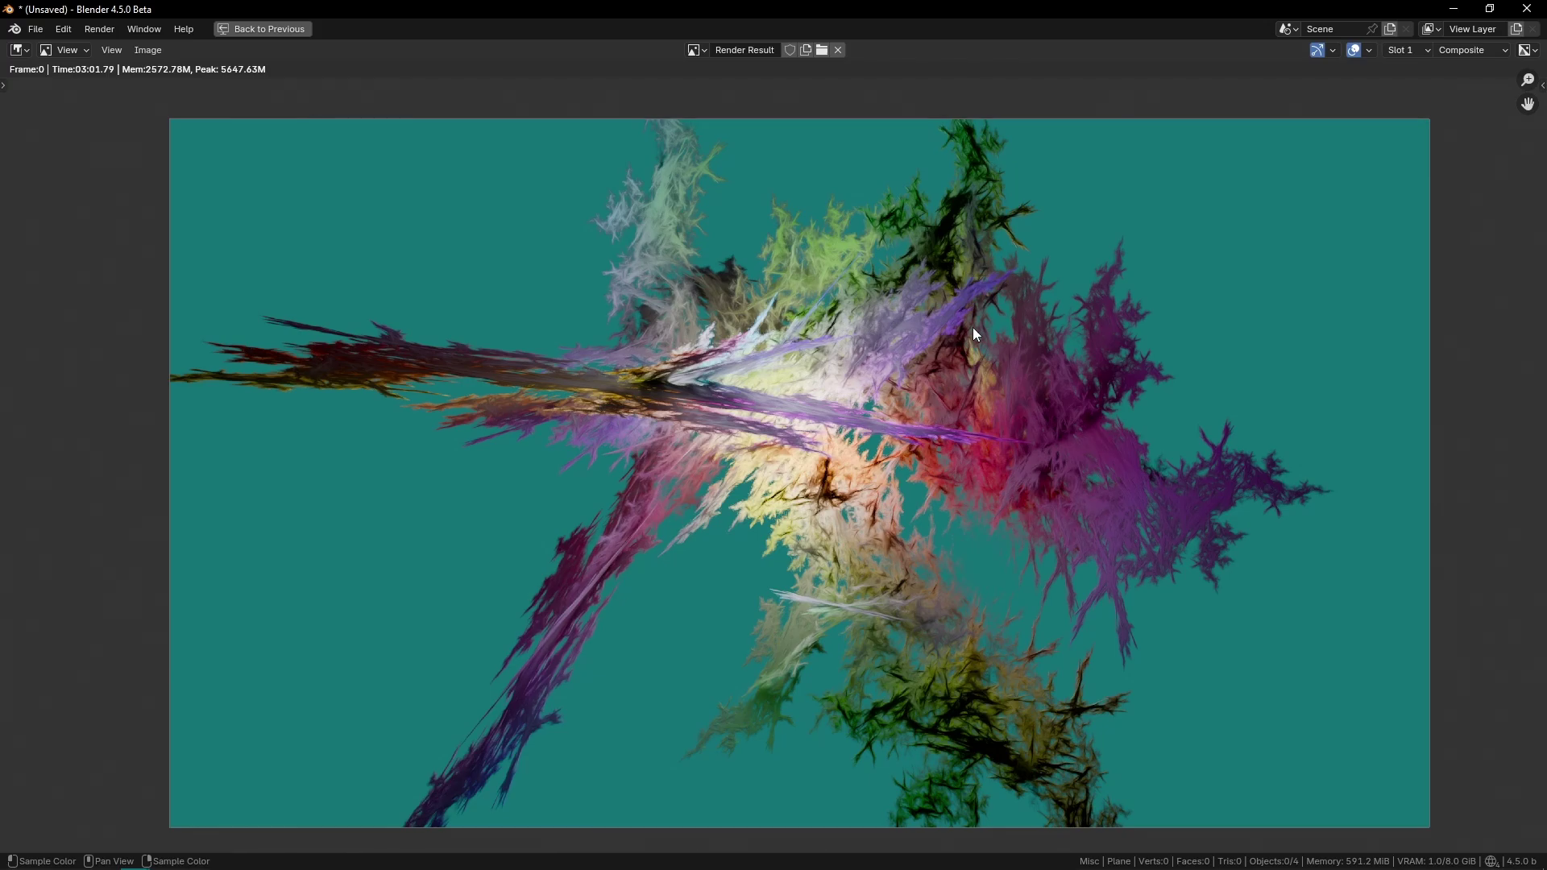
key(ctrl+space)
Step: Open the Noding workspace and examine the fractal's complete geometry node tree
click(292, 32)
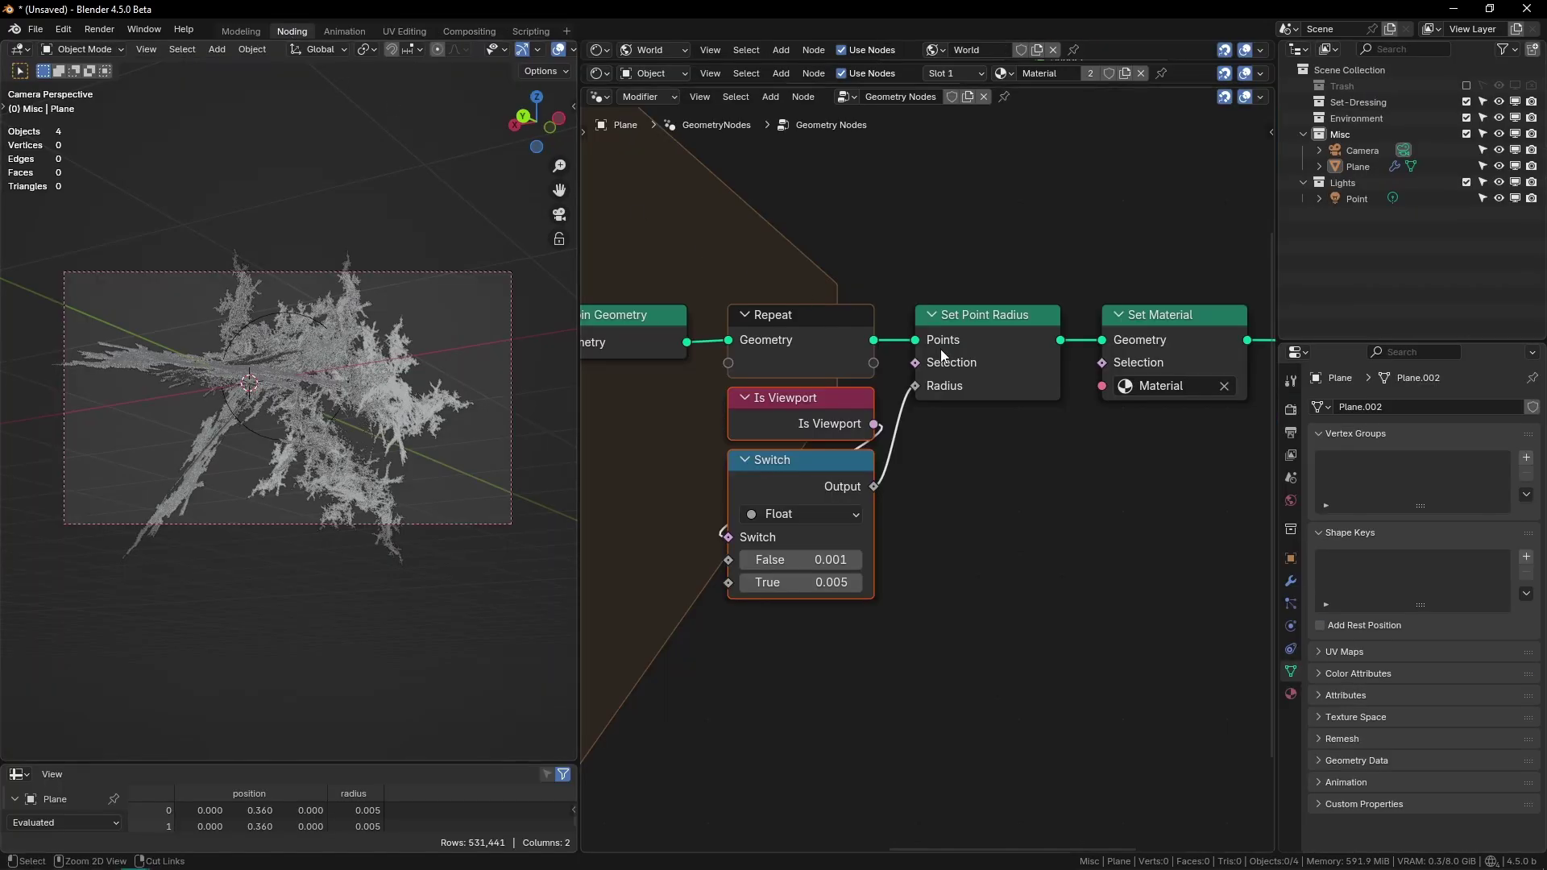
key(ctrl+space)
ctrl+middle_drag(953, 355, 902, 564)
middle_drag(725, 608, 988, 577)
click(988, 577)
middle_drag(1402, 398, 1179, 476)
drag(1178, 450, 1062, 452)
click(1027, 532)
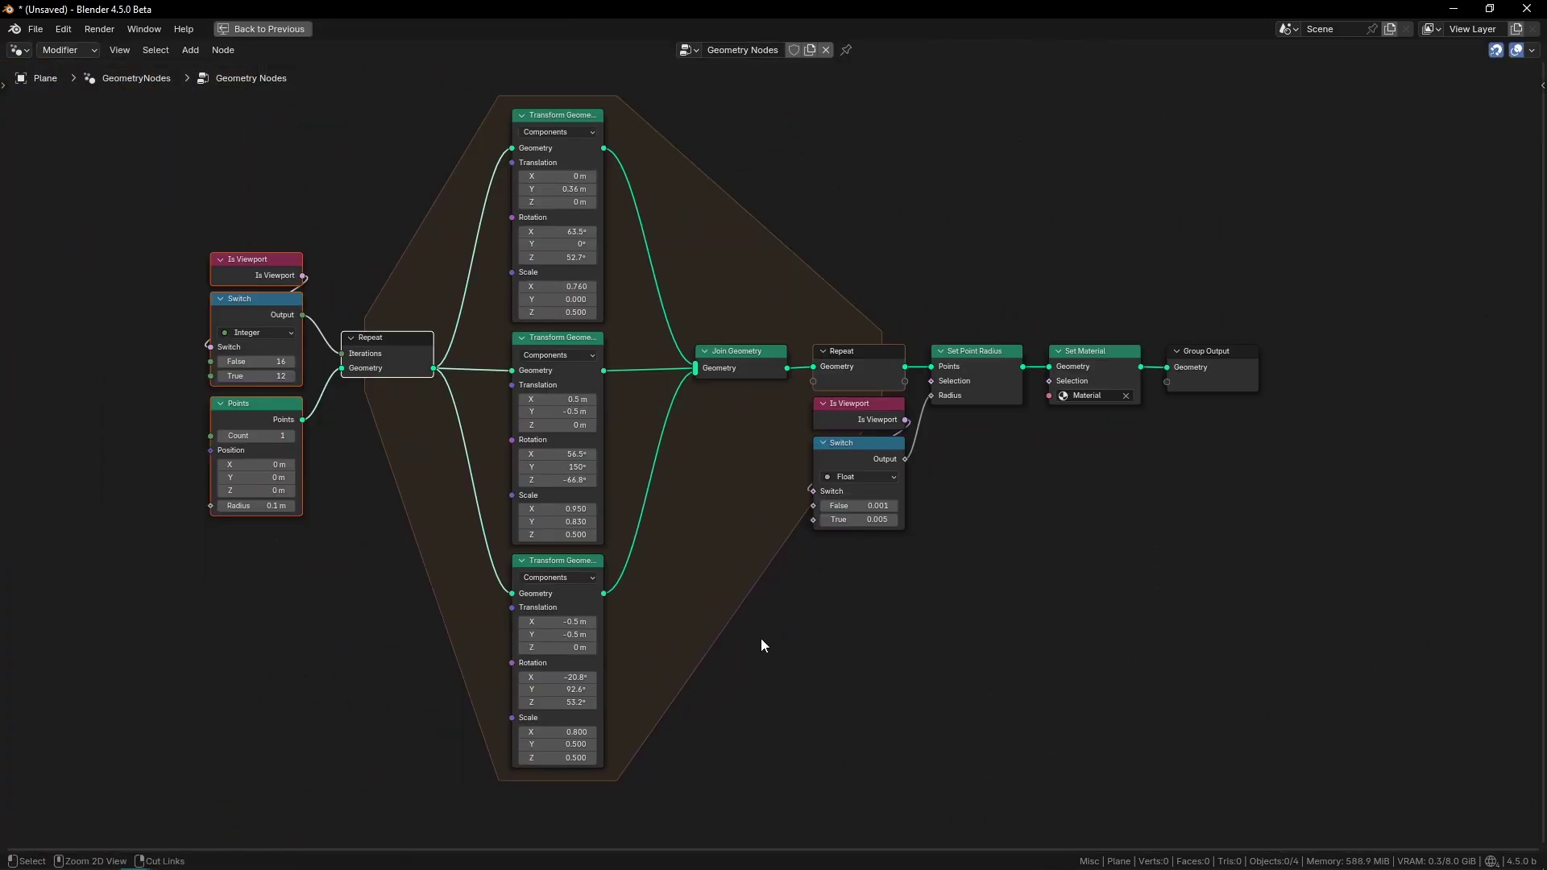
key(ctrl+space)
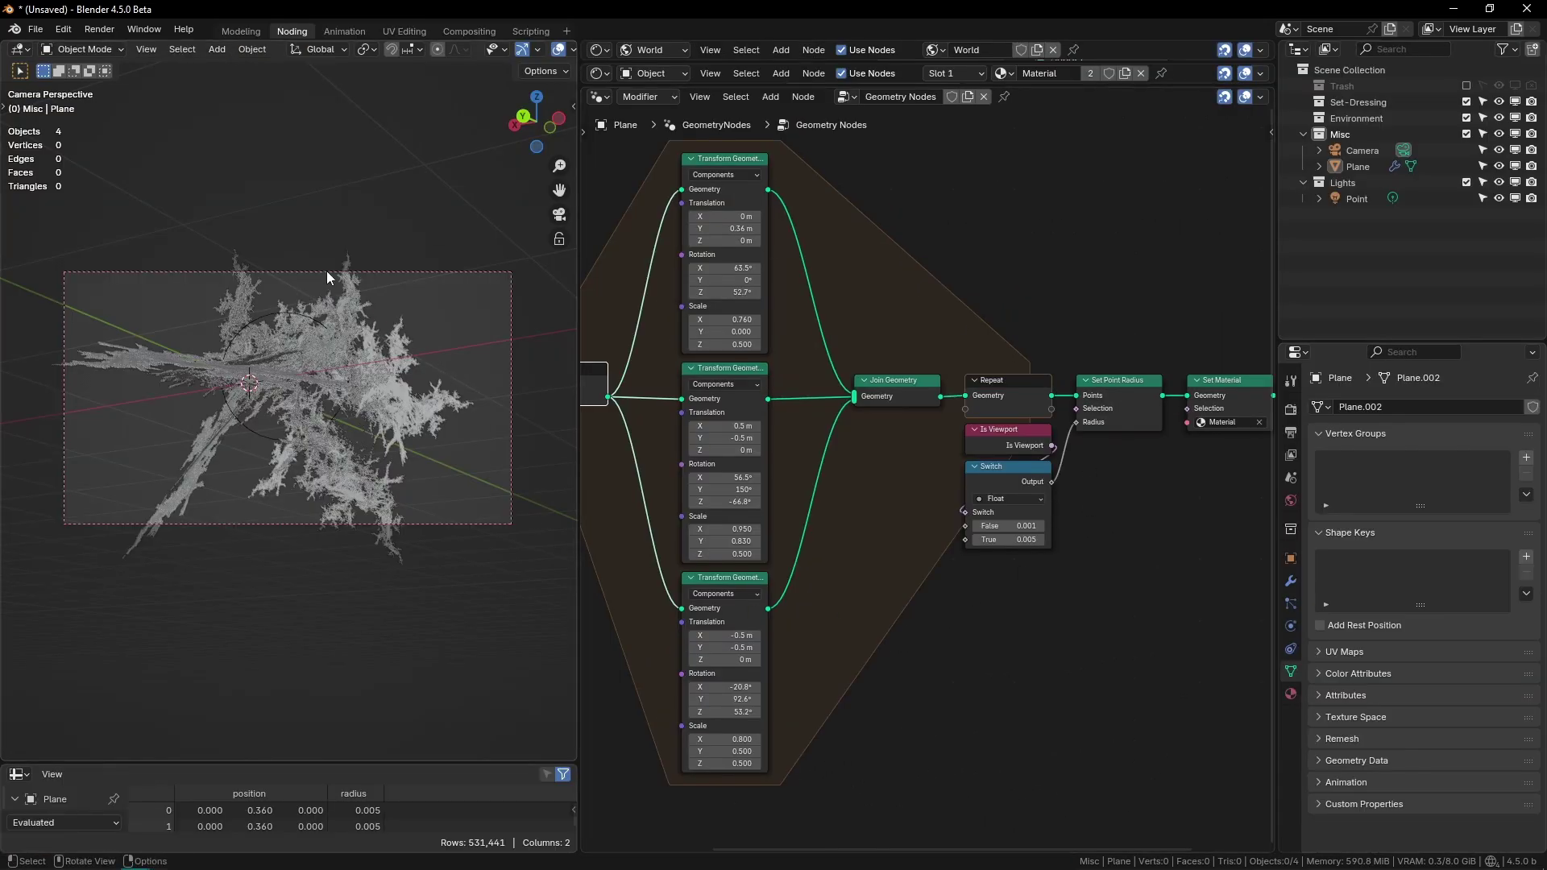
Step: Examine the whole fractal from other angles in the 3D viewport
middle_drag(327, 272, 326, 421)
click(326, 421)
key(KP_Decimal)
scroll(277, 438, down, 5)
middle_drag(459, 464, 410, 390)
click(168, 434)
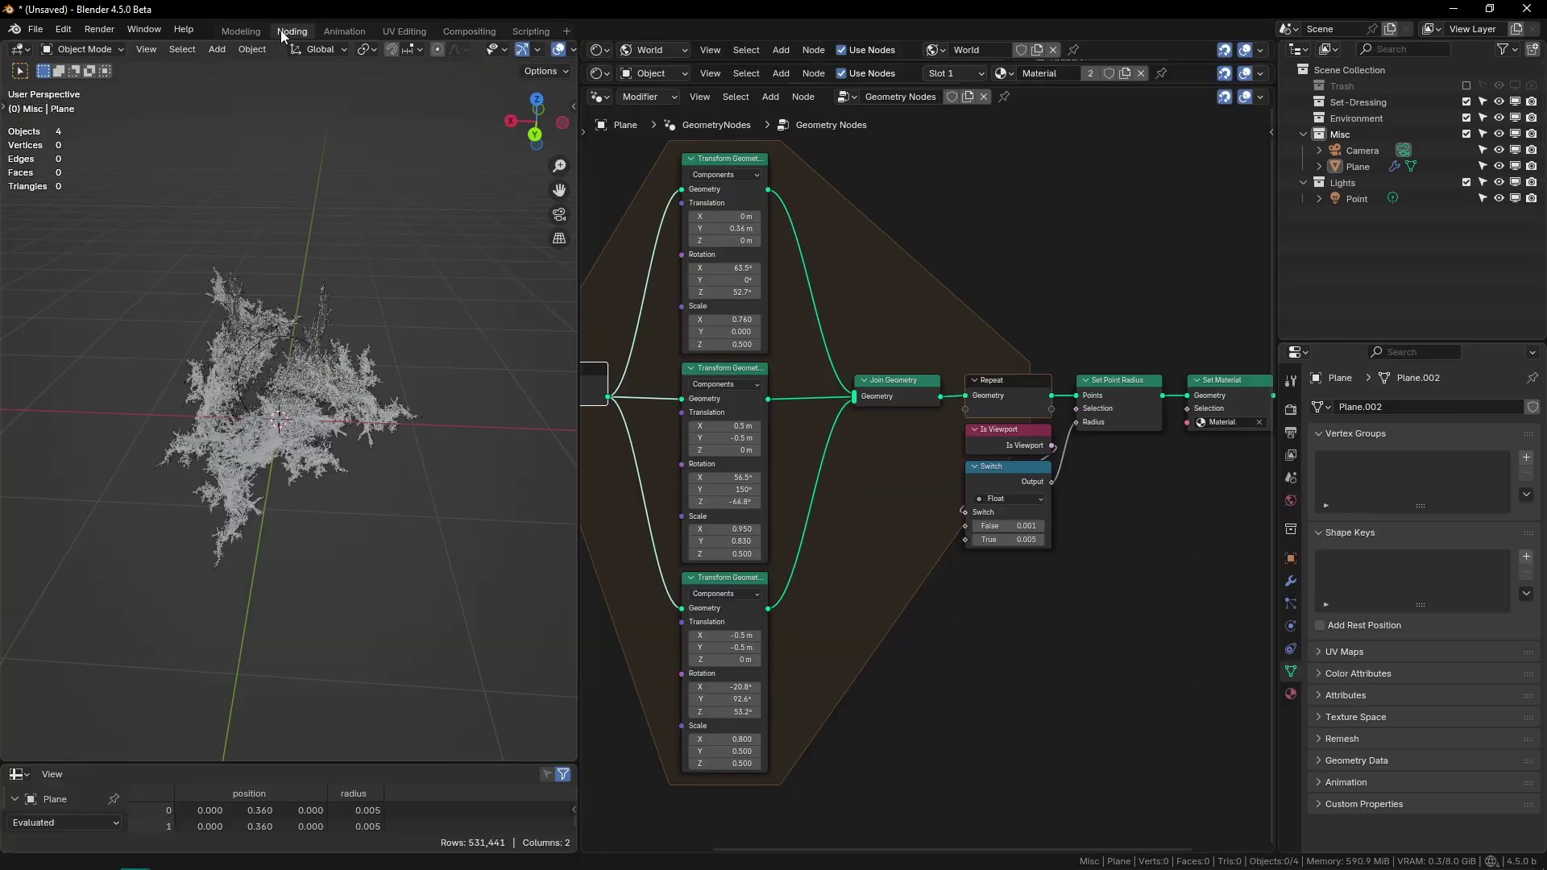
Step: Examine the three Transform Geometry nodes in the repeat zone of the maximized geometry node tree
key(Home)
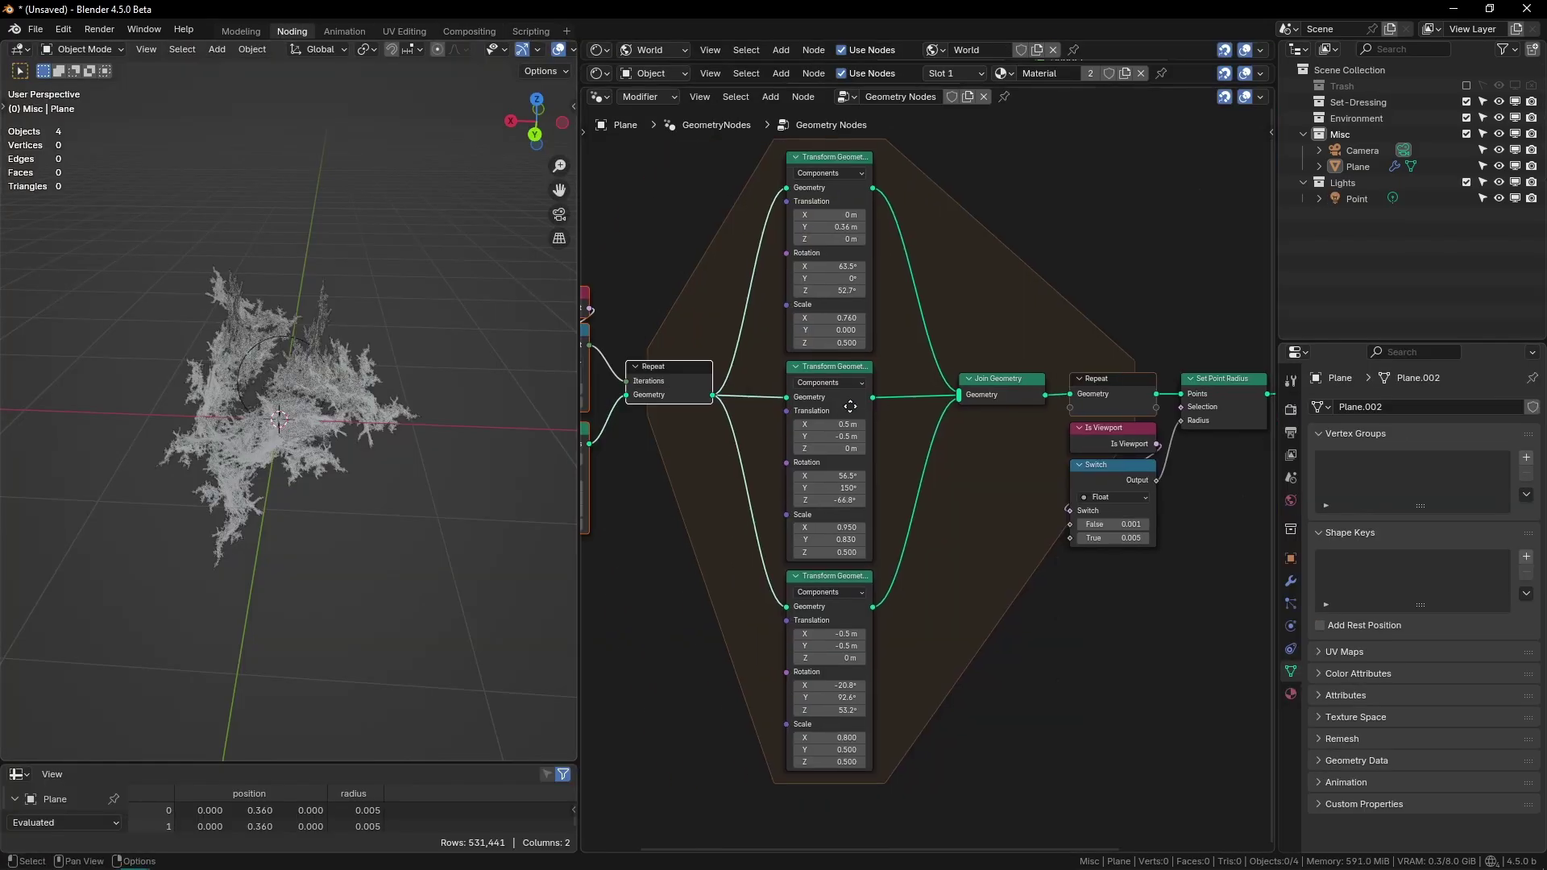
key(ctrl+space)
scroll(744, 216, up, 5)
key(Home)
scroll(793, 105, up, 4)
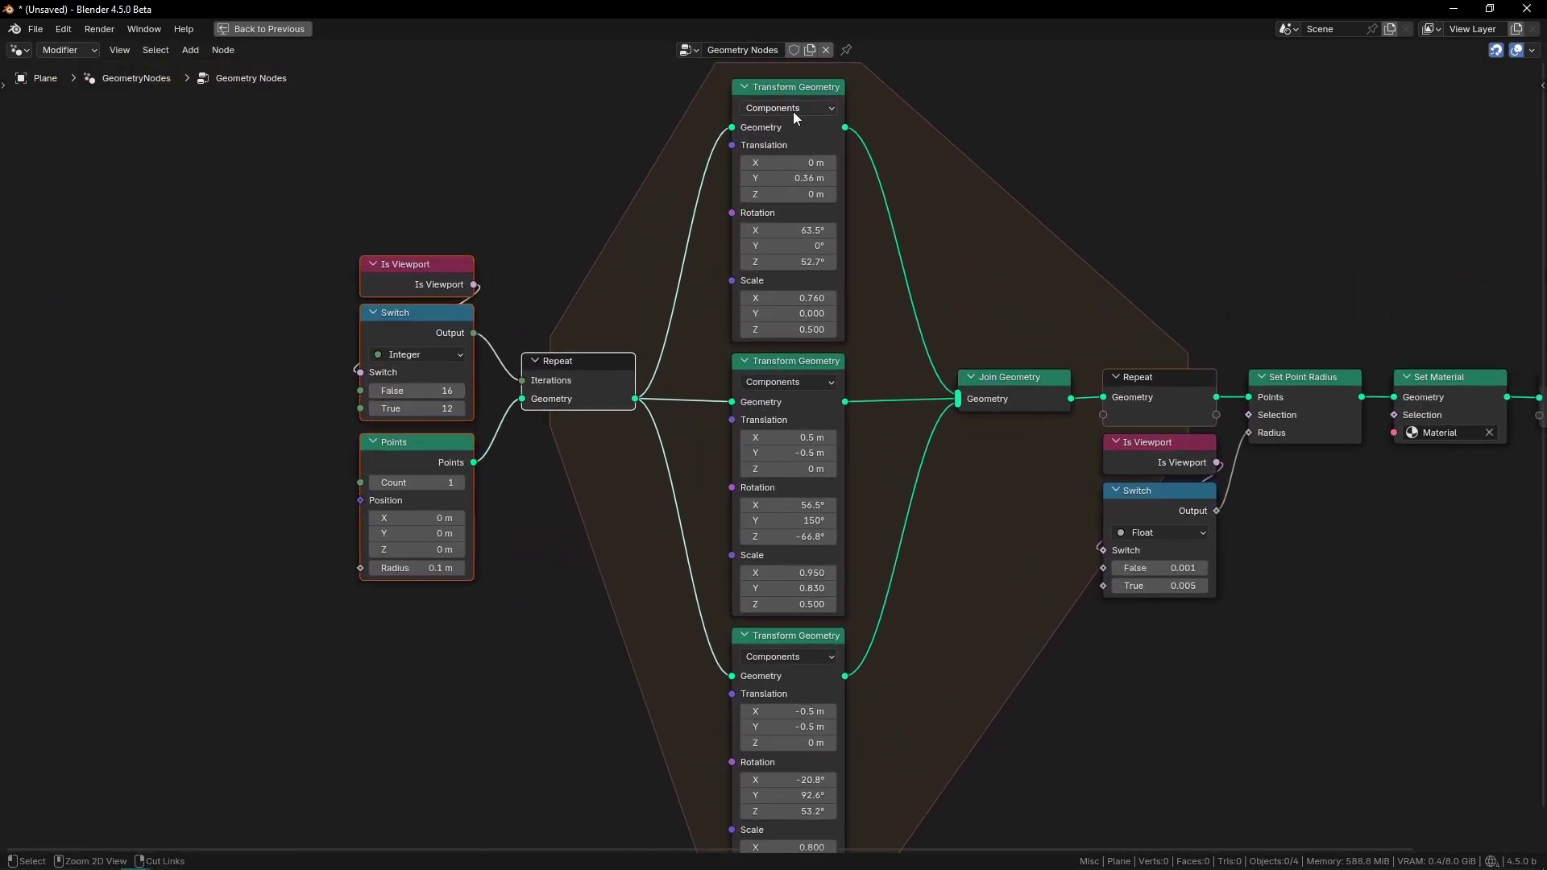
scroll(969, 427, down, 4)
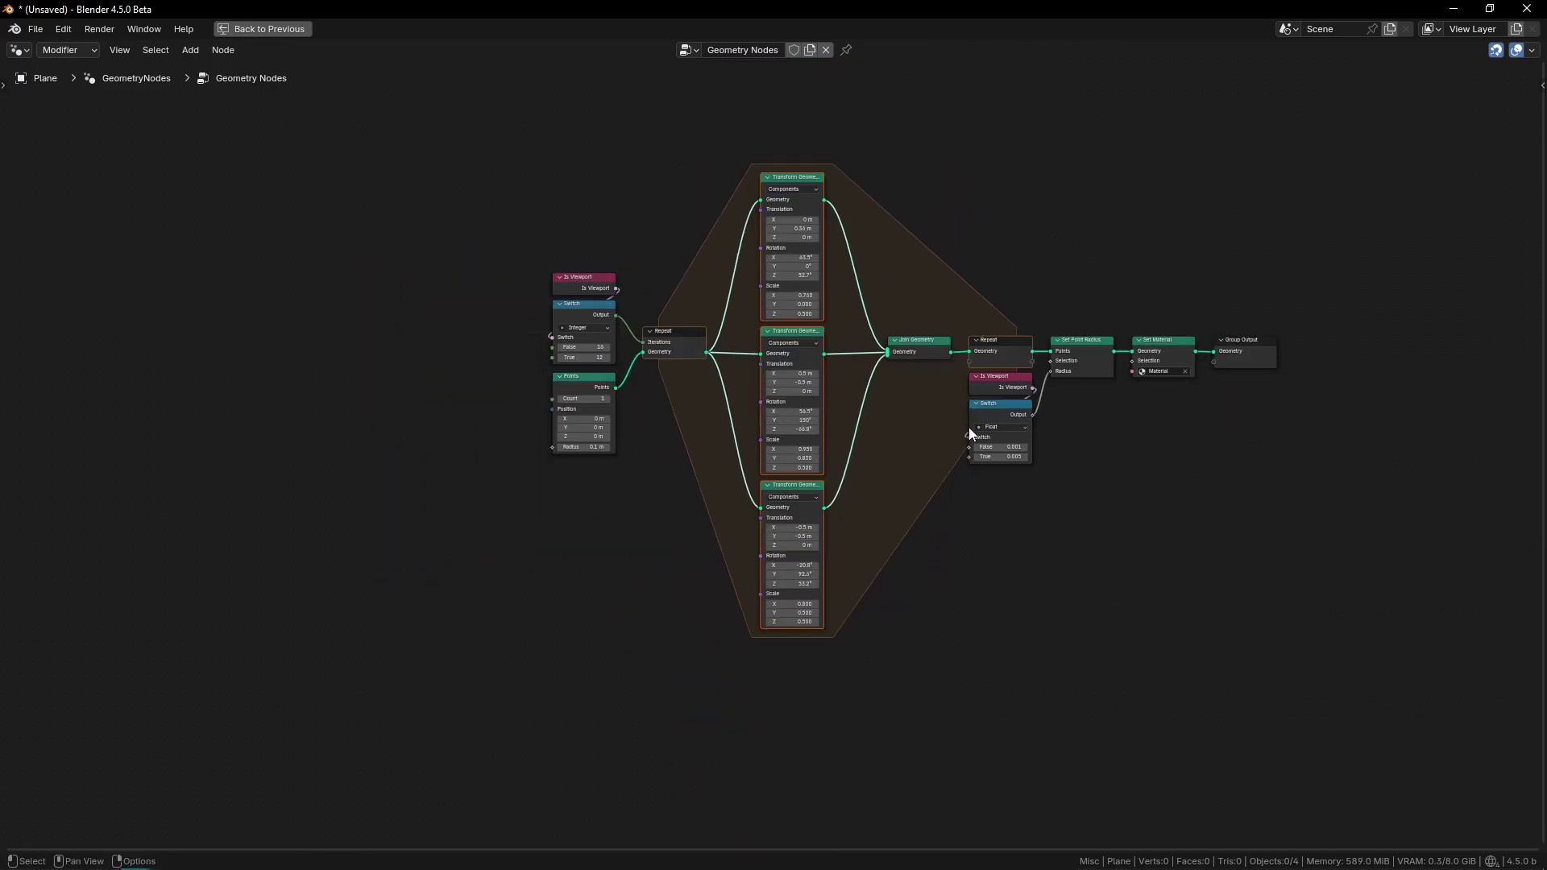
Step: Set the viewport iteration count (True value of the Integer Switch) to 10 and restore the split workspace layout
scroll(727, 263, up, 1)
scroll(899, 457, up, 1)
double_click(456, 345)
text(10)
key(Return)
key(ctrl+space)
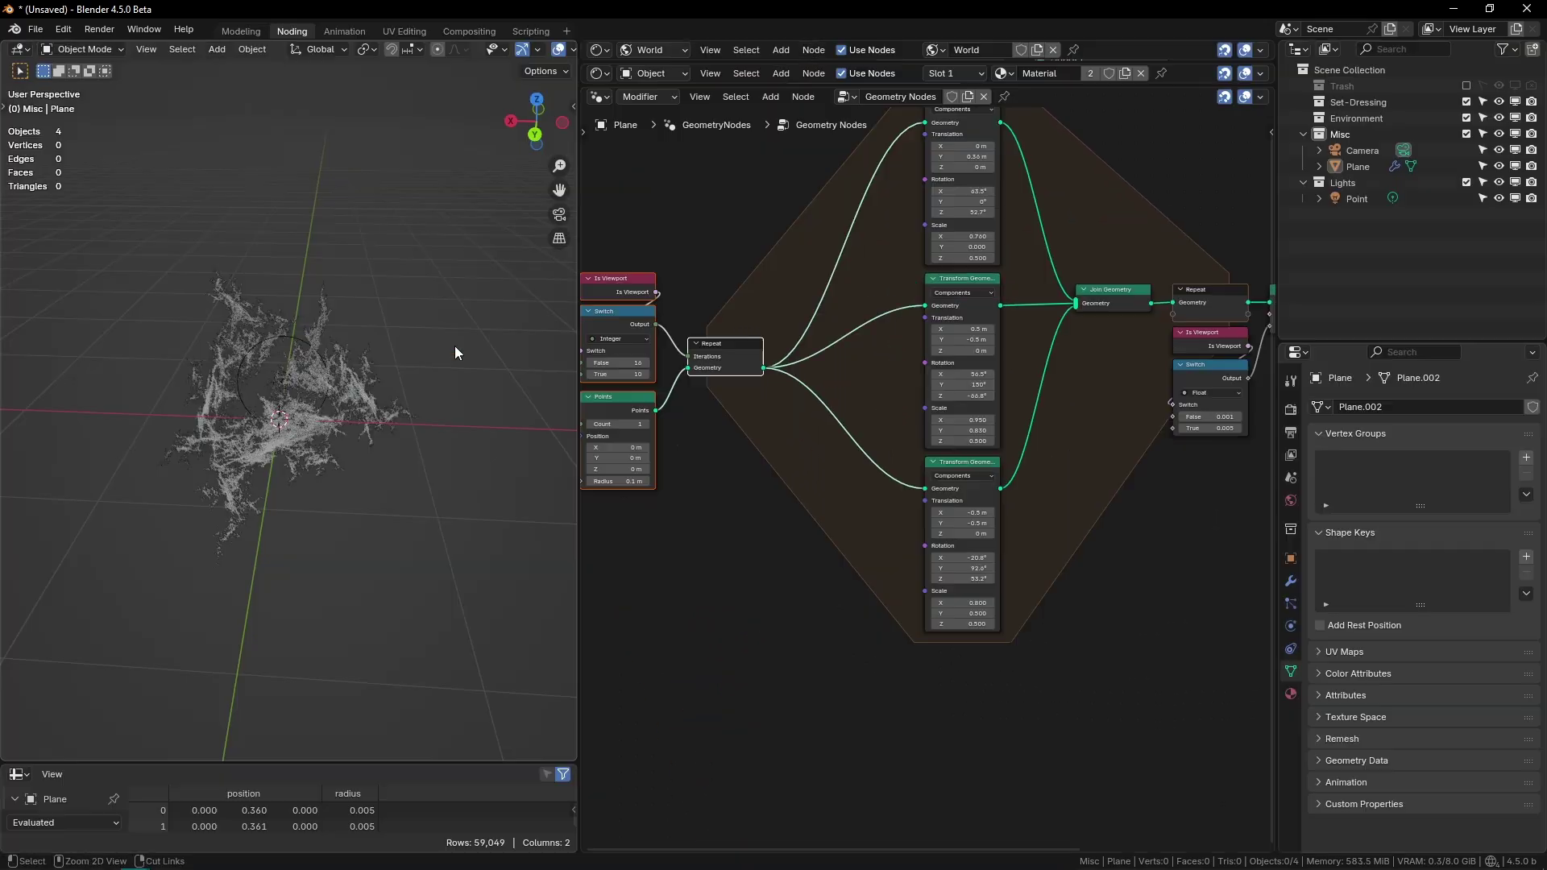
Step: Duplicate the lowest Transform Geometry node with its input link, place it below the original, and connect its output to Join Geometry
middle_drag(993, 486, 955, 351)
drag(830, 603, 999, 378)
key(ctrl+shift+d)
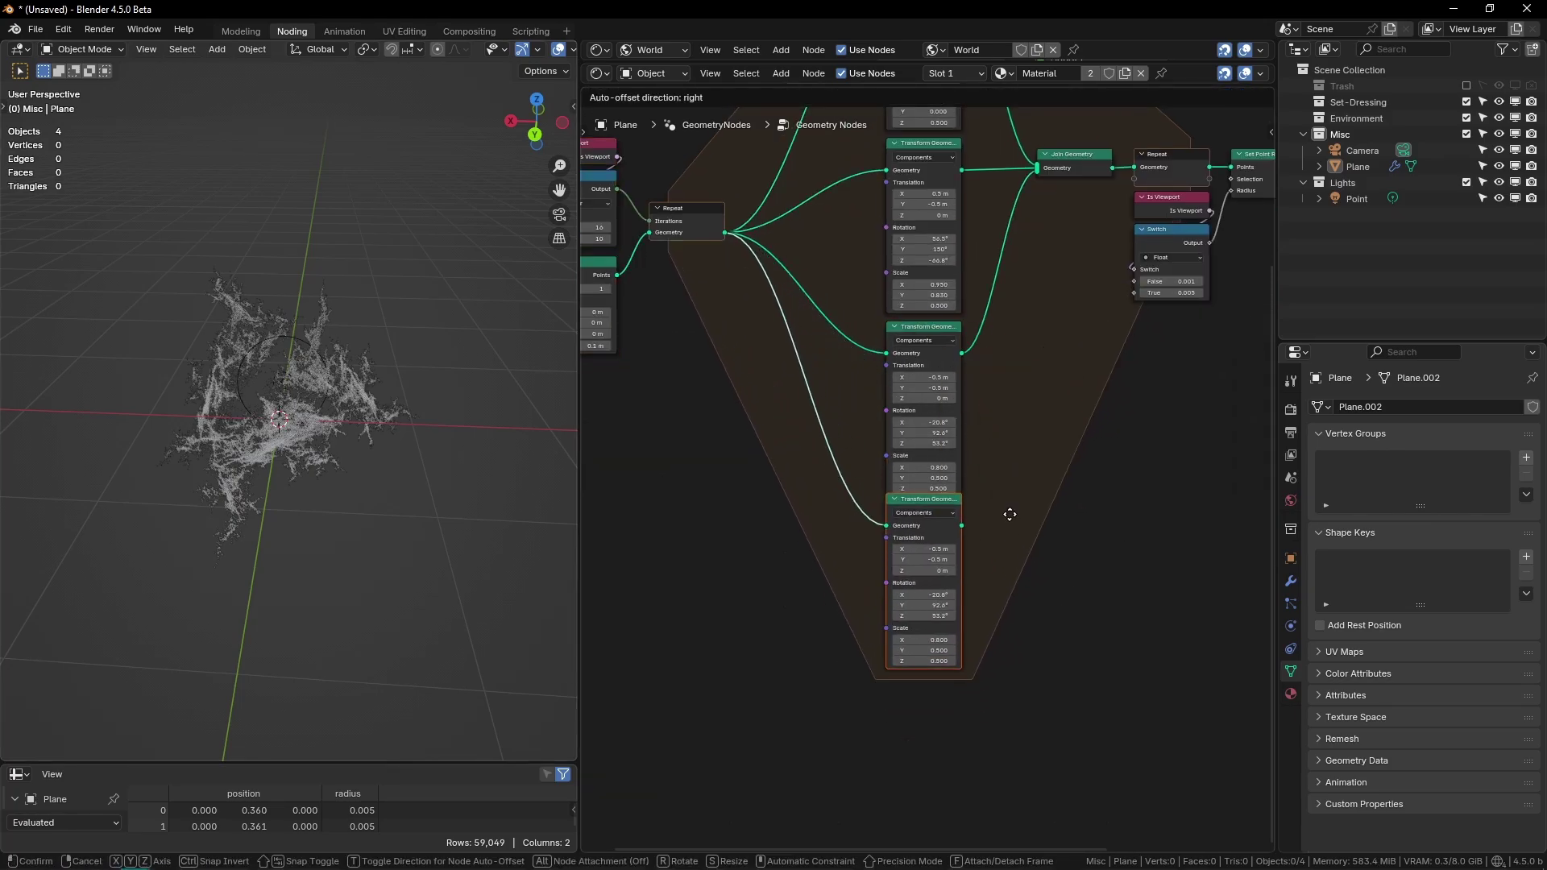
click(1011, 528)
middle_drag(999, 533, 894, 576)
drag(857, 578, 932, 212)
Step: Adjust the rotation and X translation of the added Transform Geometry node, undoing the second rotation change
middle_drag(290, 386, 363, 393)
scroll(362, 393, up, 2)
drag(820, 659, 887, 658)
drag(820, 669, 862, 703)
key(ctrl+z)
drag(820, 603, 759, 613)
middle_drag(427, 479, 341, 466)
Step: Examine the rendered fractal on its teal background up close and as a whole in a maximized image editor
key(ctrl+space)
middle_drag(615, 484, 729, 572)
scroll(730, 572, up, 4)
scroll(730, 572, down, 5)
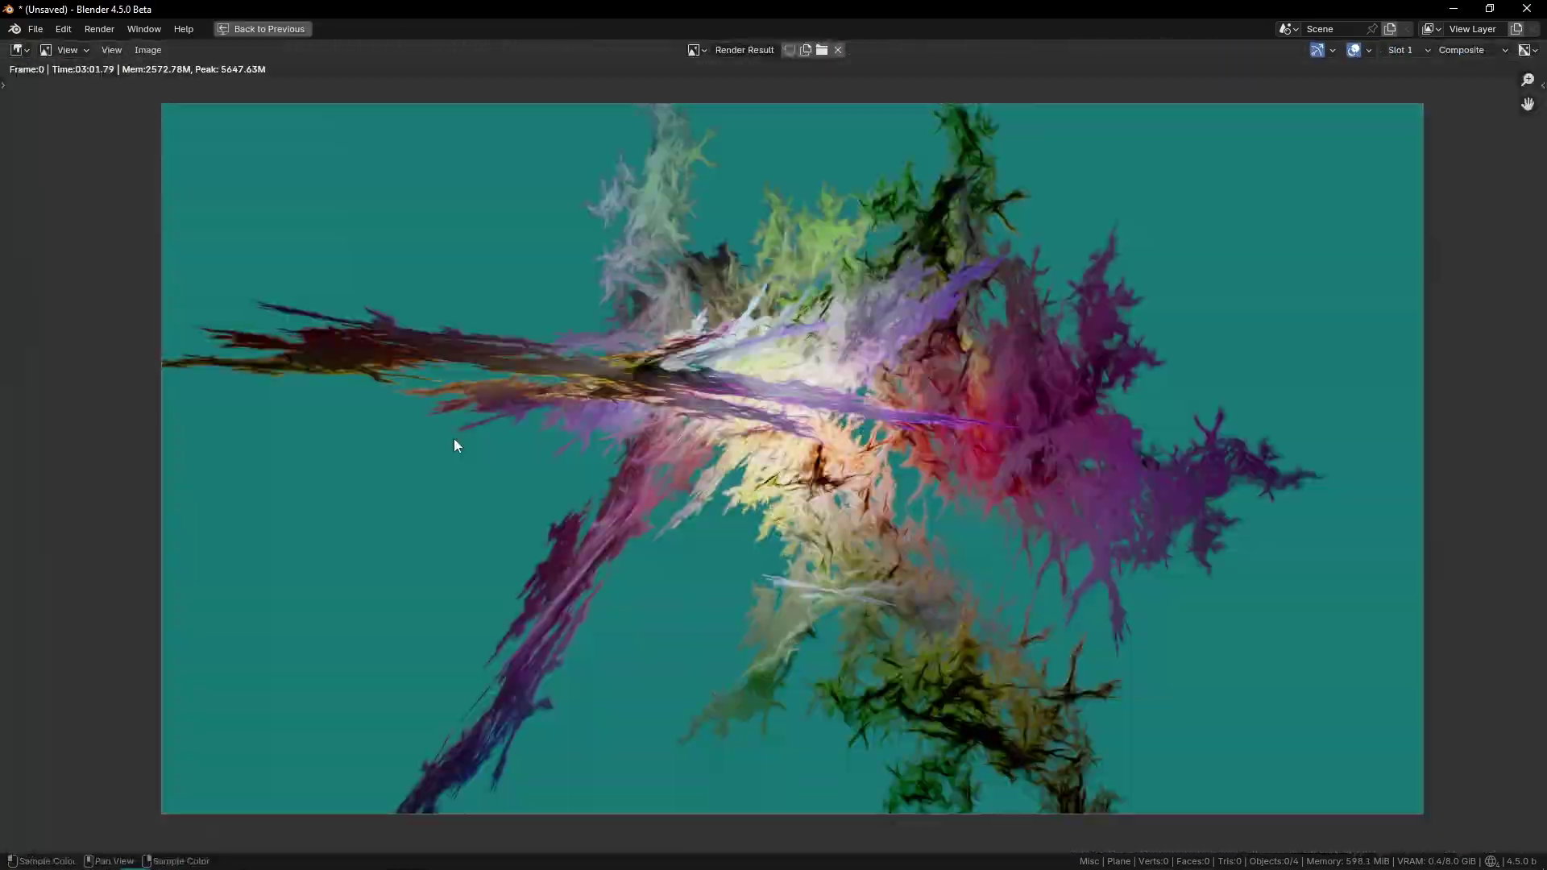